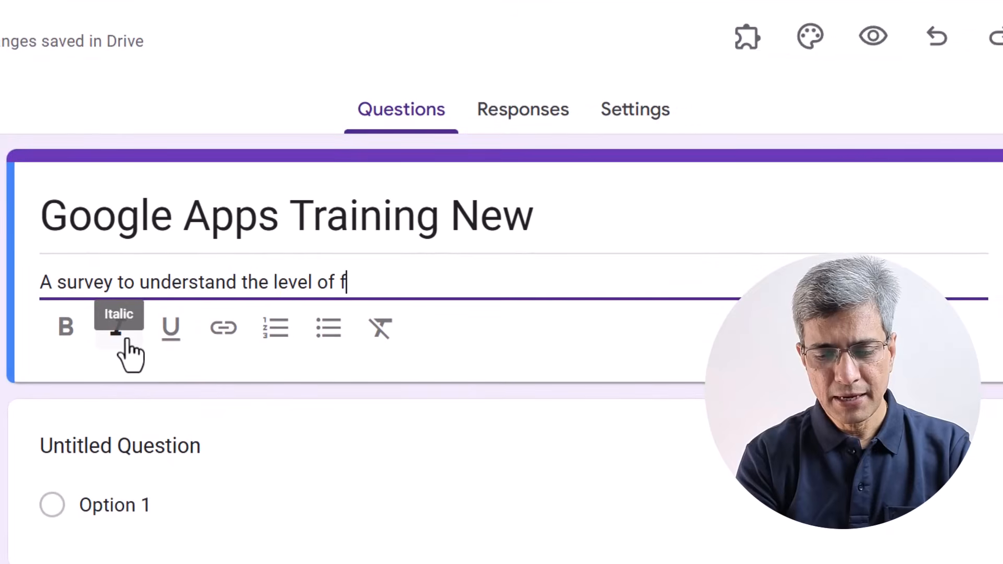
Complete the description as "A survey to understand the level of familiarity of Different Google Apps", correctly spelled, and name the form file Google Apps Training New
{"action": "type", "text": "Dif"}
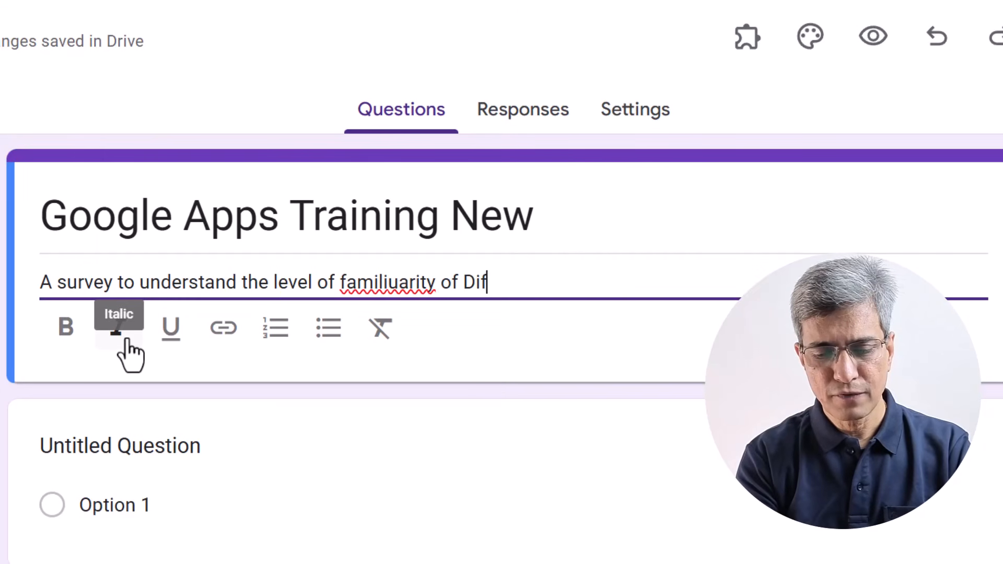
{"action": "type", "text": "ferent Google Apps"}
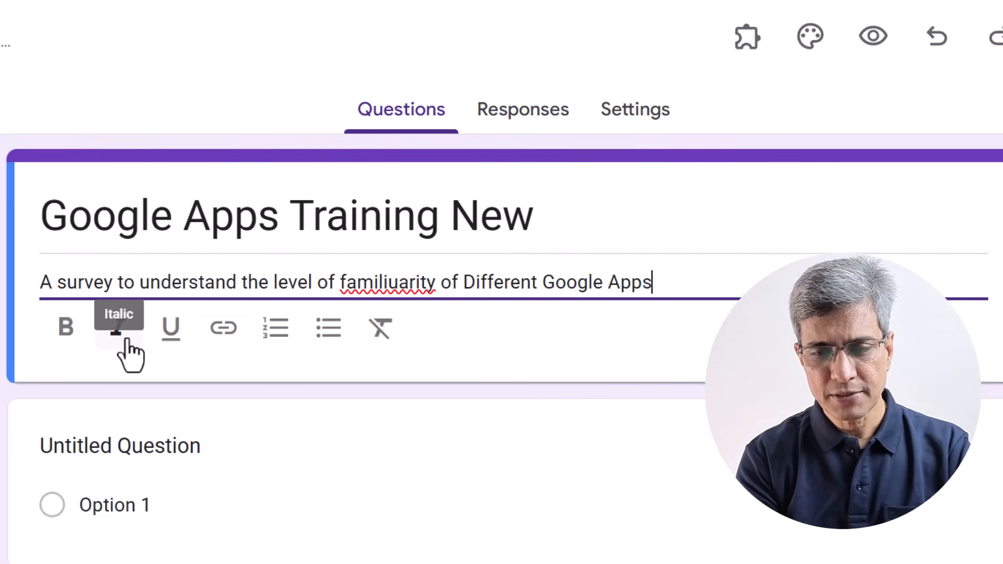
{"action": "right_click", "coordinate": [426, 273]}
{"action": "left_click", "coordinate": [512, 307]}
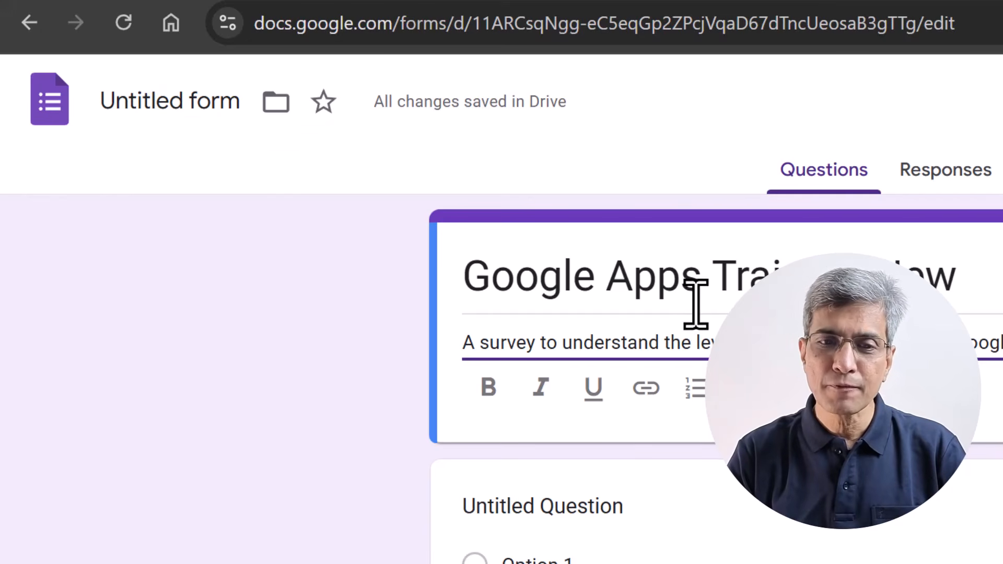
{"action": "left_click", "coordinate": [104, 101]}
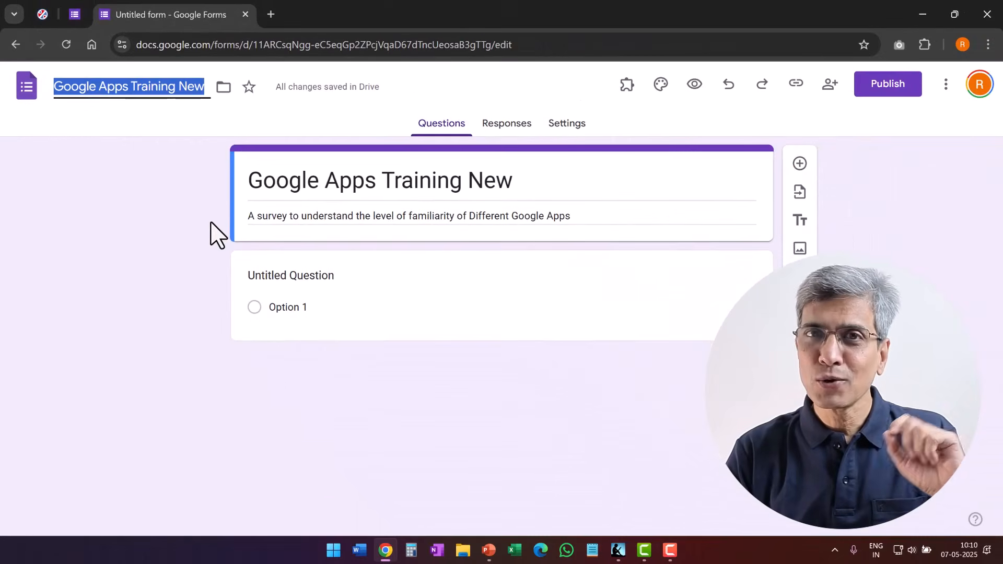
Open the form's theme settings and change the header text font to Oswald
{"action": "left_click", "coordinate": [661, 86]}
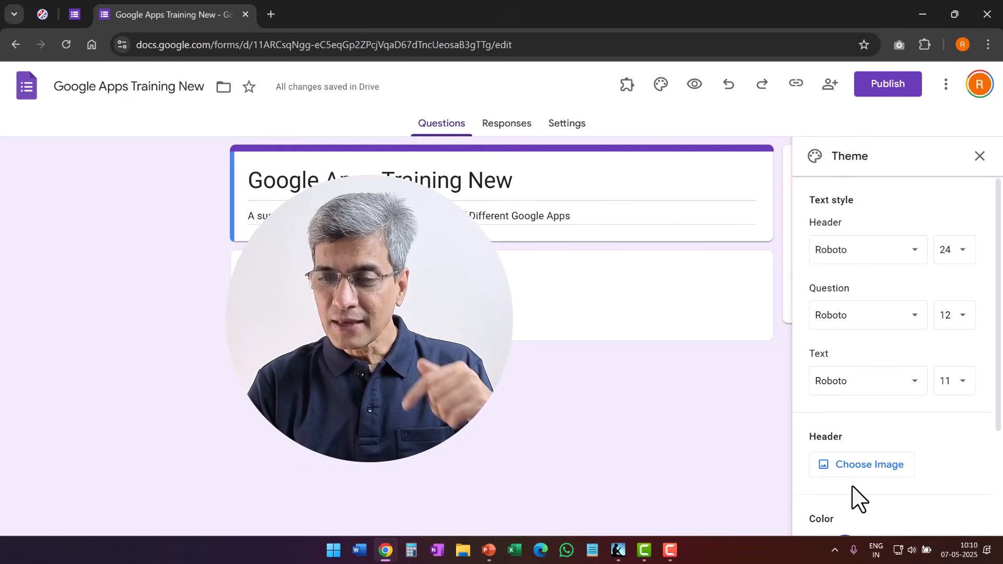
{"action": "scroll", "coordinate": [856, 499], "scroll_direction": "down", "scroll_amount": 3}
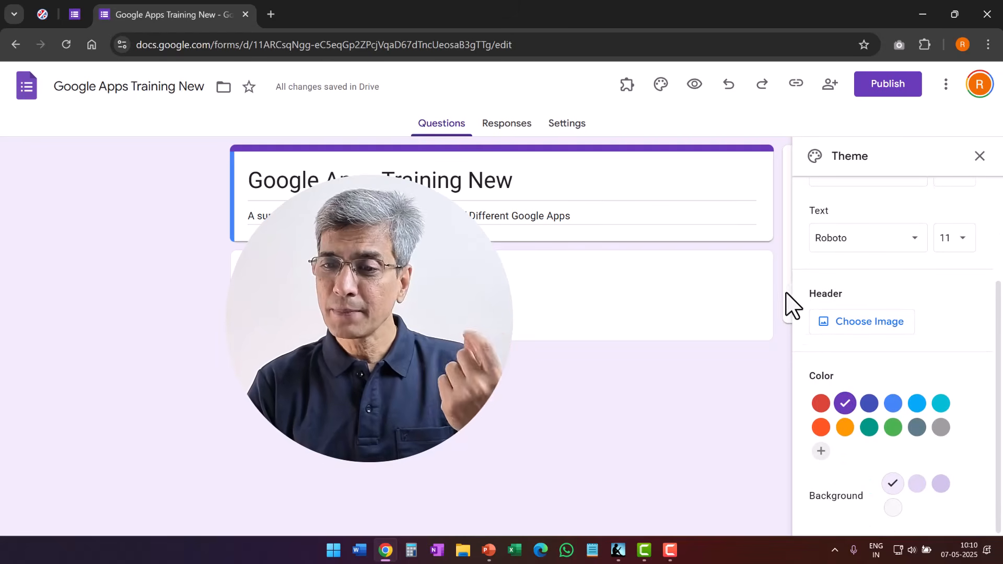
{"action": "scroll", "coordinate": [861, 283], "scroll_direction": "up", "scroll_amount": 3}
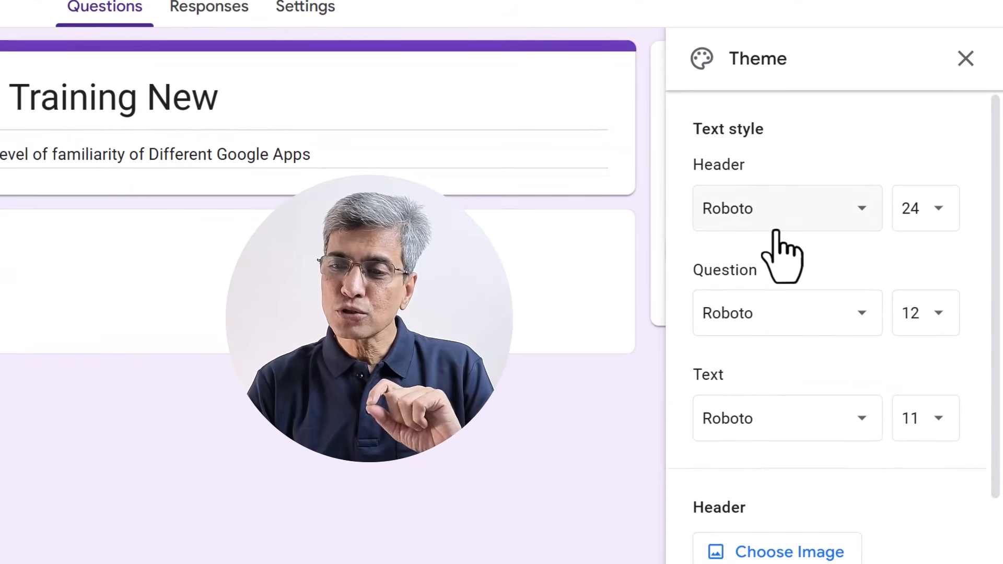
{"action": "left_click", "coordinate": [773, 218]}
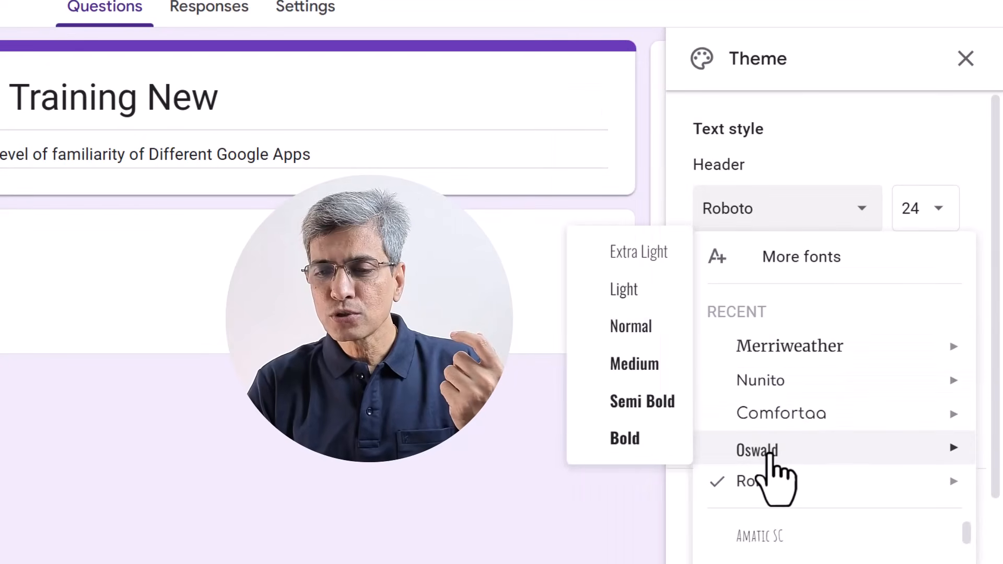
{"action": "left_click", "coordinate": [772, 450]}
{"action": "left_click", "coordinate": [965, 58]}
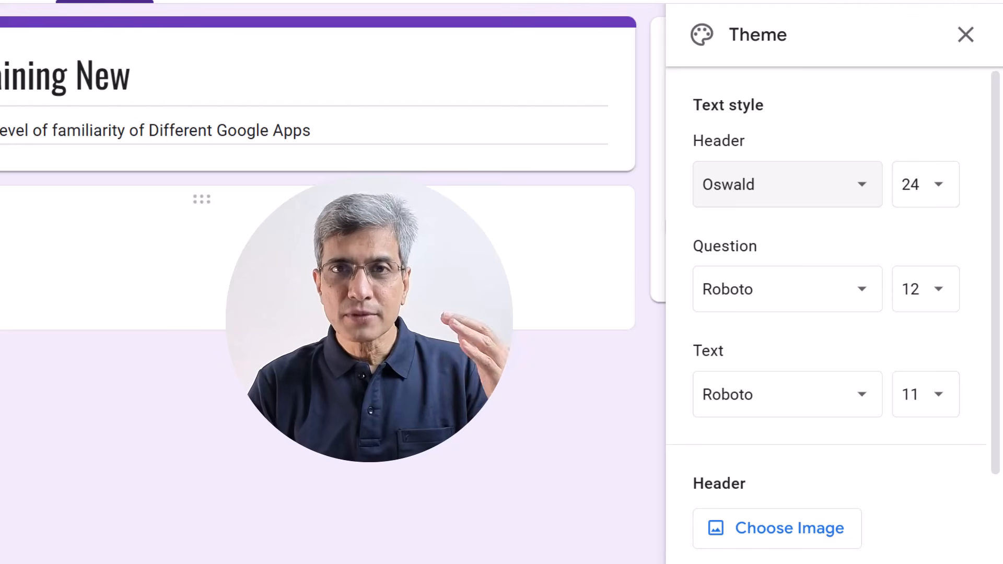
Set the theme's question text to Merriweather size 14 and the theme color to Blue #4285f4
{"action": "left_click", "coordinate": [747, 289]}
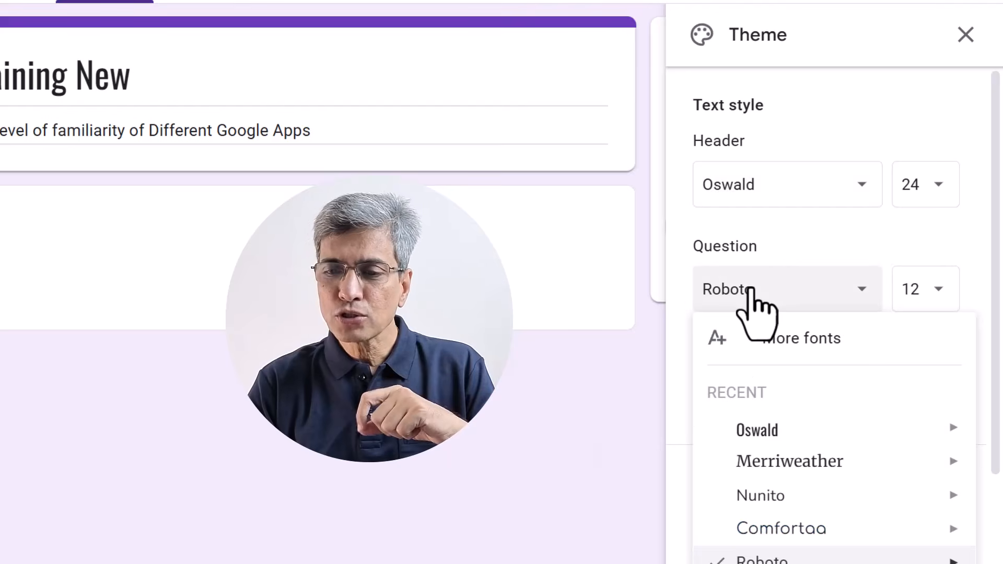
{"action": "left_click", "coordinate": [796, 462]}
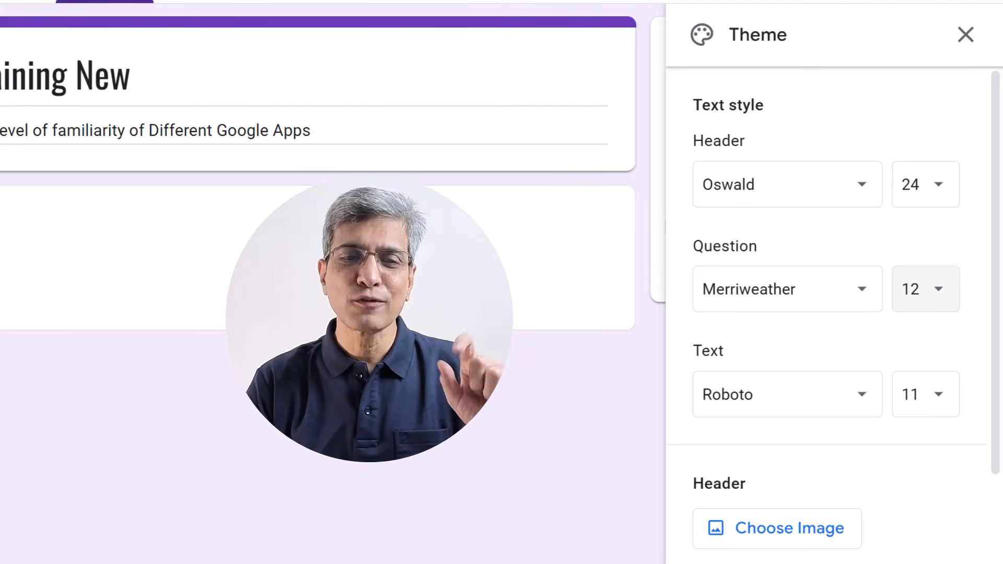
{"action": "left_click", "coordinate": [931, 298]}
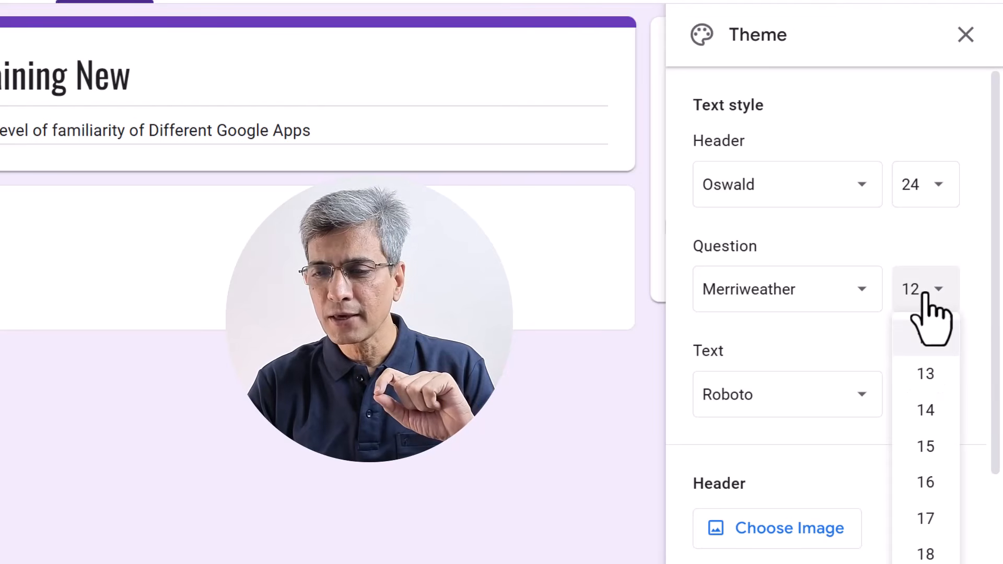
{"action": "left_click", "coordinate": [927, 410]}
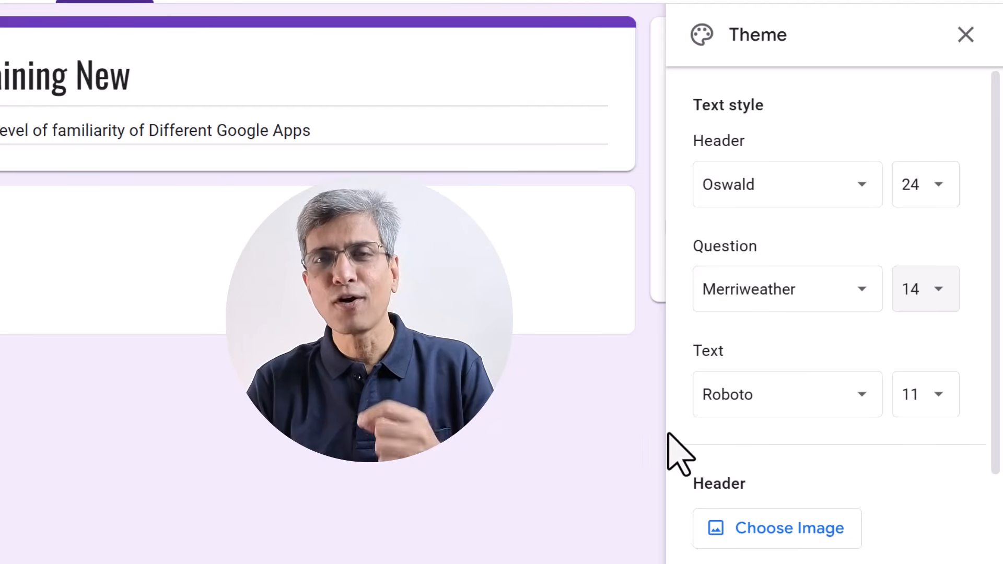
{"action": "scroll", "coordinate": [730, 342], "scroll_direction": "down", "scroll_amount": 2}
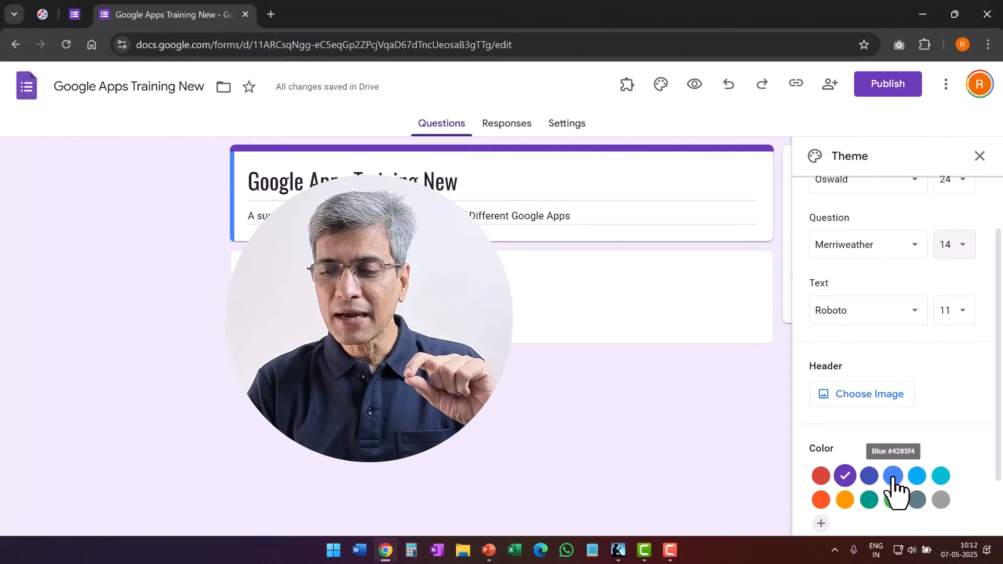
{"action": "left_click", "coordinate": [893, 478]}
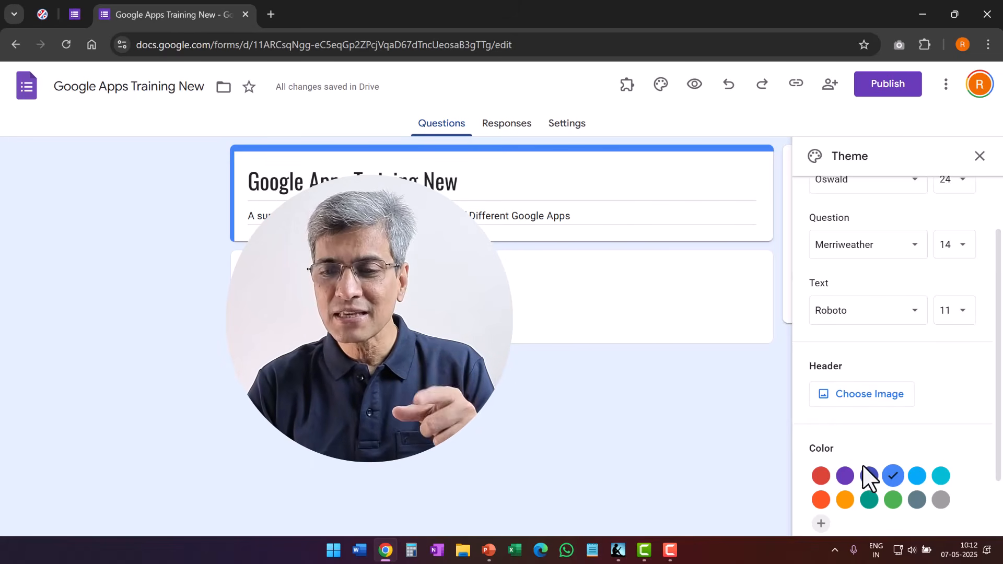
Add the graduation caps photo from the Illustrations theme images as the form's header, and close the theme settings
{"action": "left_click", "coordinate": [867, 393]}
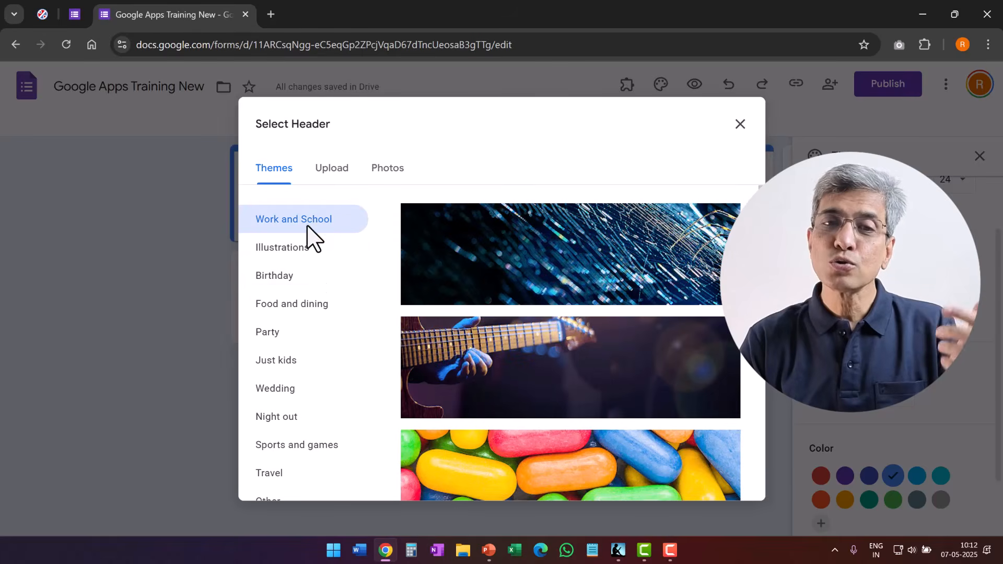
{"action": "left_click", "coordinate": [280, 255]}
{"action": "scroll", "coordinate": [564, 376], "scroll_direction": "down", "scroll_amount": 14}
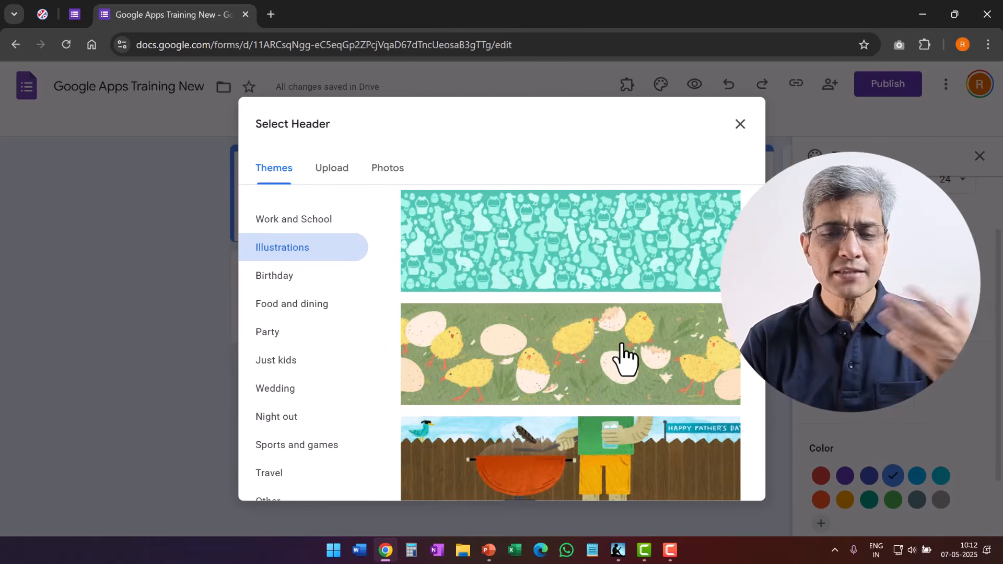
{"action": "scroll", "coordinate": [636, 351], "scroll_direction": "down", "scroll_amount": 10}
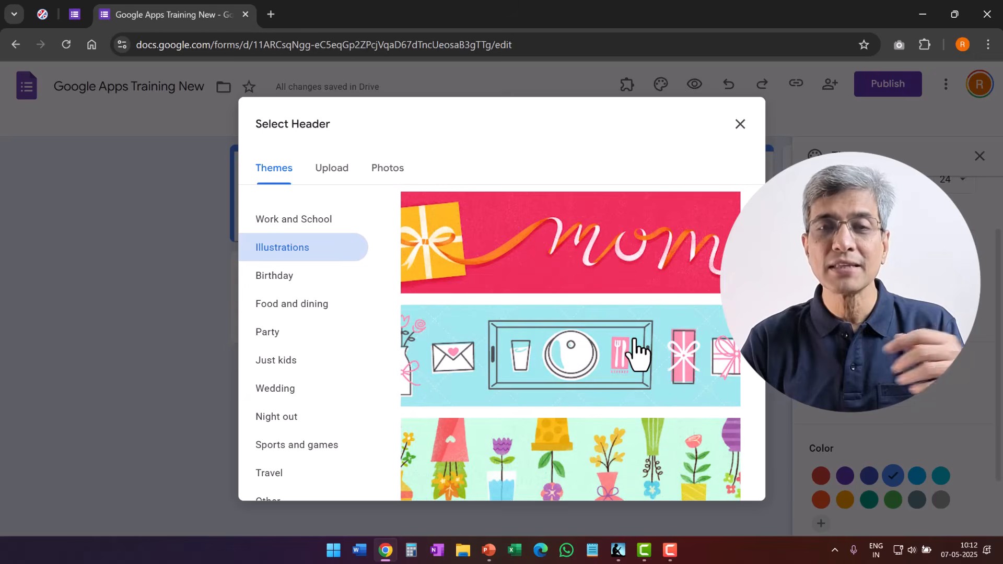
{"action": "scroll", "coordinate": [637, 351], "scroll_direction": "down", "scroll_amount": 4}
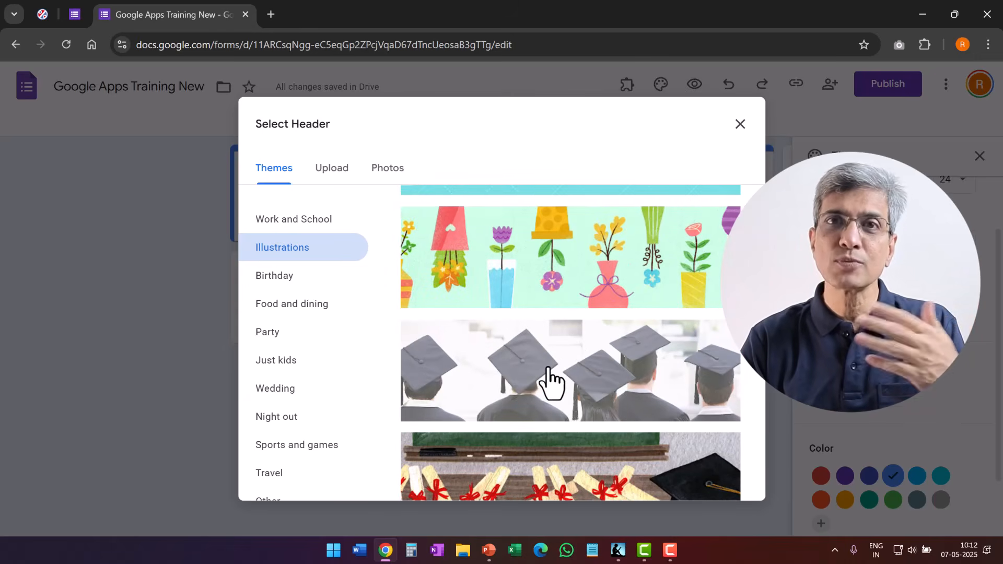
{"action": "left_click", "coordinate": [511, 393]}
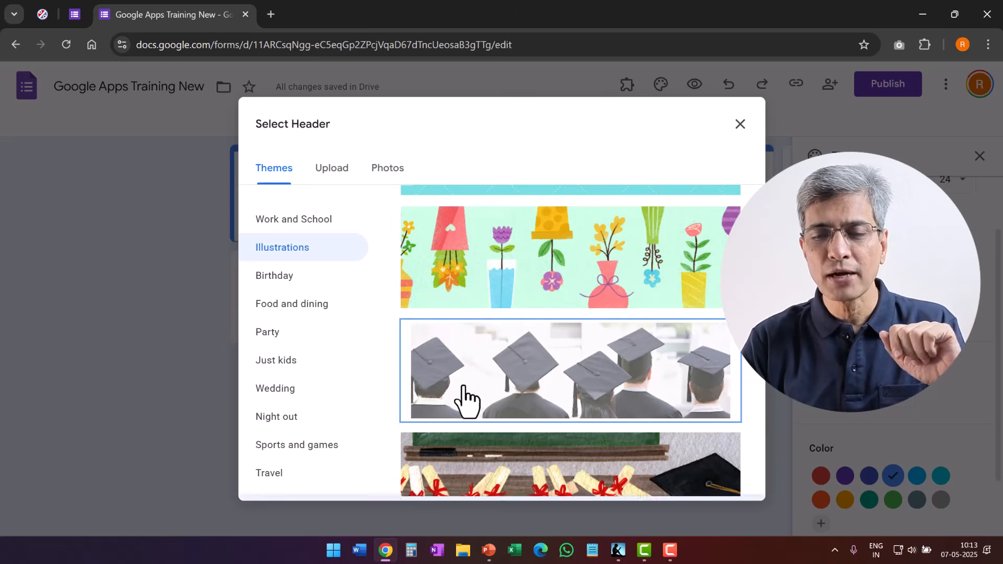
{"action": "left_click", "coordinate": [724, 487]}
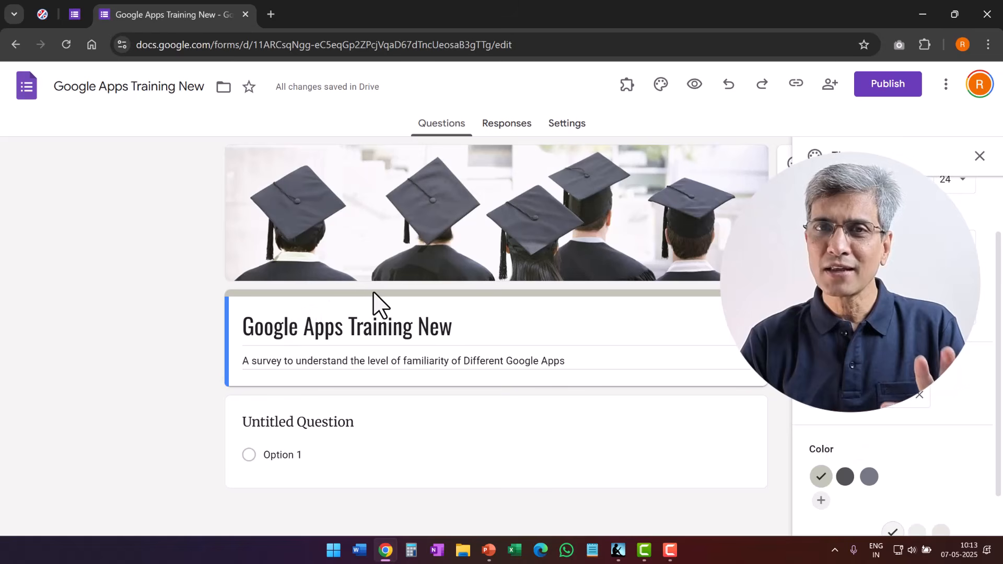
{"action": "left_click", "coordinate": [980, 156]}
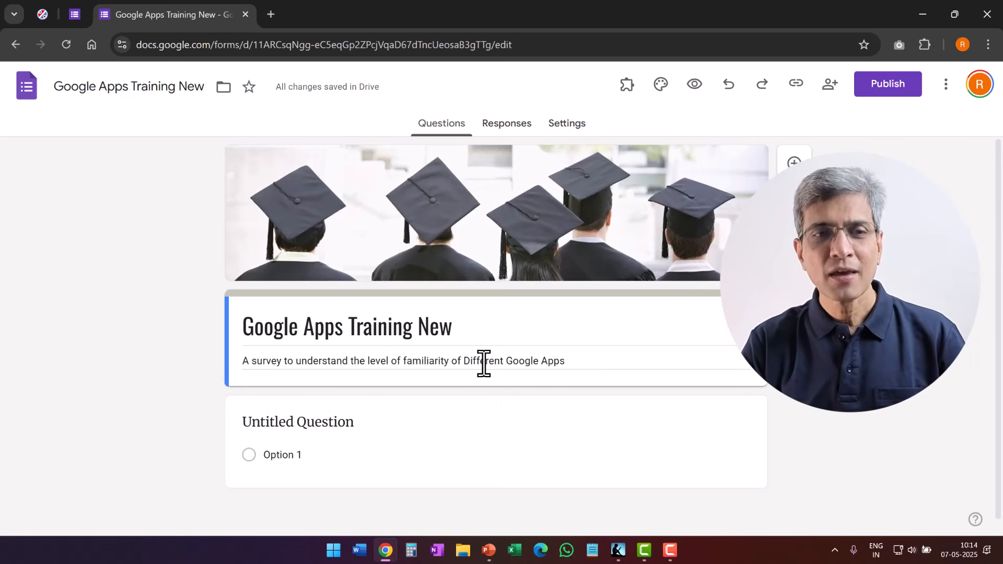
Return to the Forms home page and browse the template gallery's Personal, Work and Education templates
{"action": "left_click", "coordinate": [27, 86]}
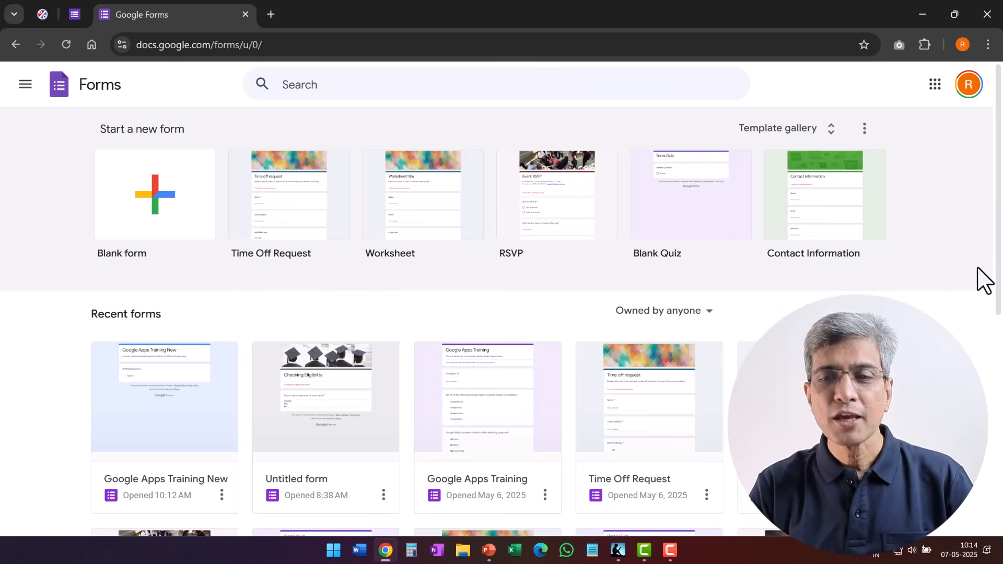
{"action": "left_click", "coordinate": [776, 135]}
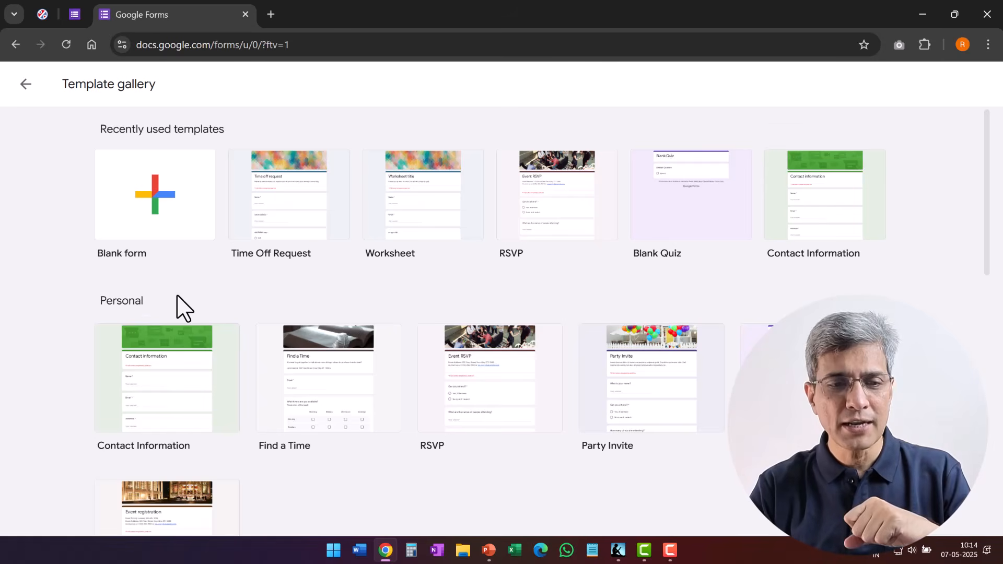
{"action": "scroll", "coordinate": [180, 313], "scroll_direction": "down", "scroll_amount": 5}
{"action": "scroll", "coordinate": [172, 439], "scroll_direction": "down", "scroll_amount": 6}
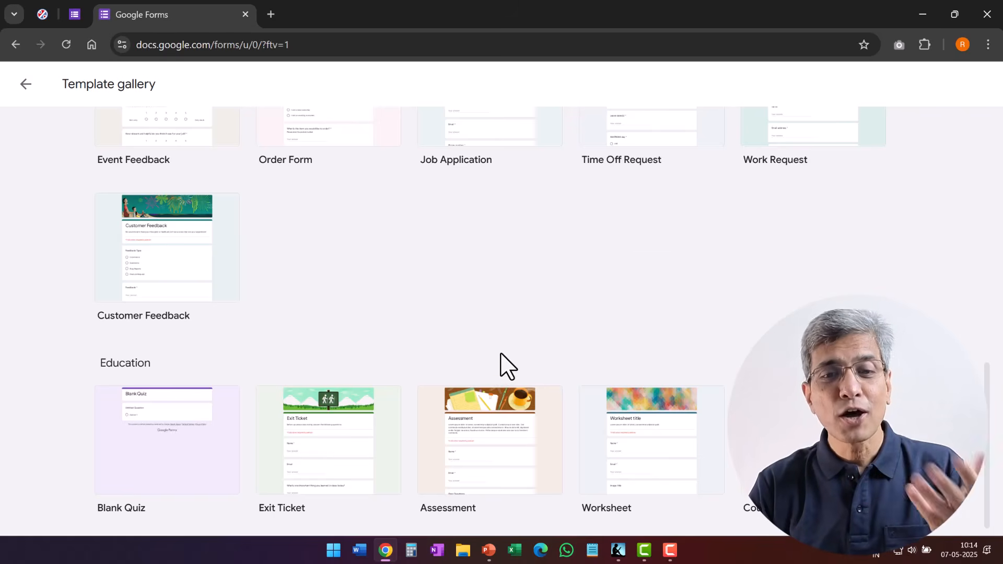
{"action": "scroll", "coordinate": [501, 366], "scroll_direction": "up", "scroll_amount": 5}
{"action": "scroll", "coordinate": [528, 336], "scroll_direction": "up", "scroll_amount": 1}
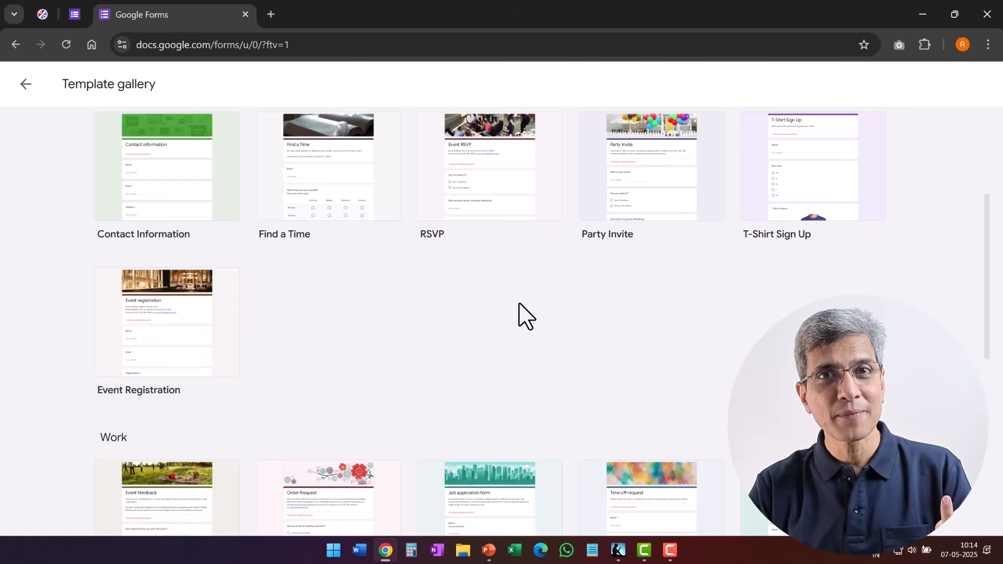
{"action": "scroll", "coordinate": [526, 316], "scroll_direction": "down", "scroll_amount": 1}
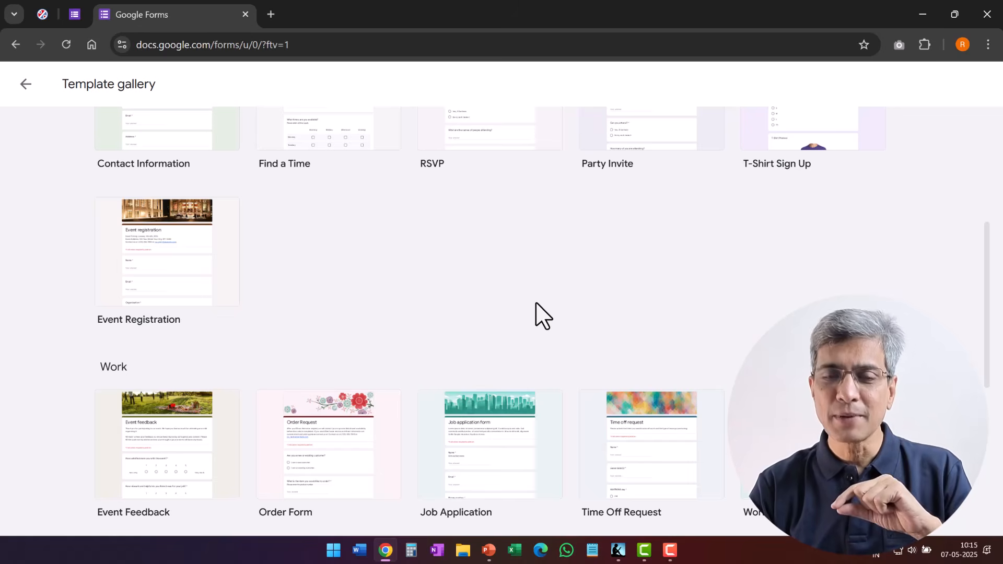
{"action": "scroll", "coordinate": [573, 334], "scroll_direction": "up", "scroll_amount": 5}
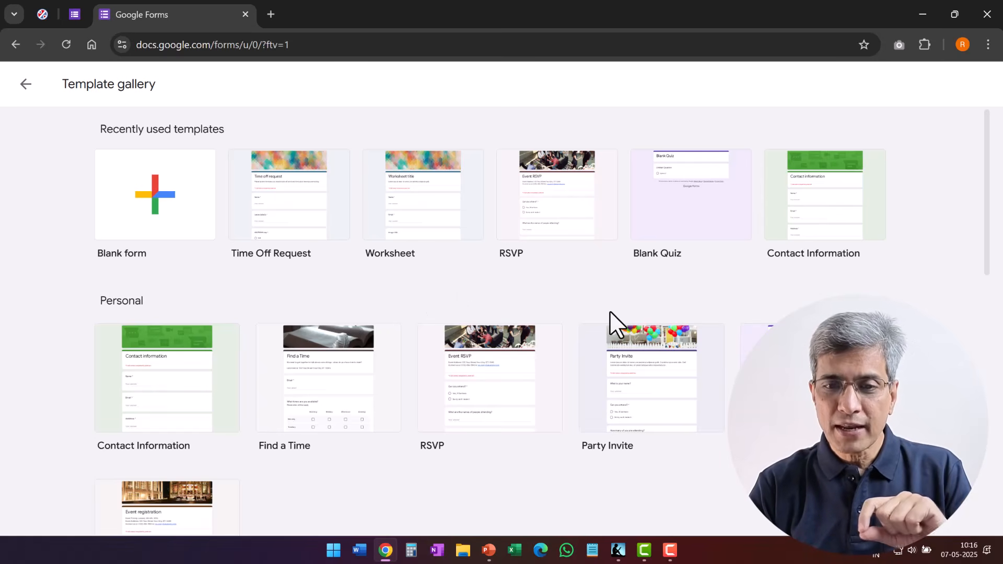
Open the Time Off Request template to examine its questions and answer options, and return to browsing the template gallery
{"action": "left_click", "coordinate": [294, 209]}
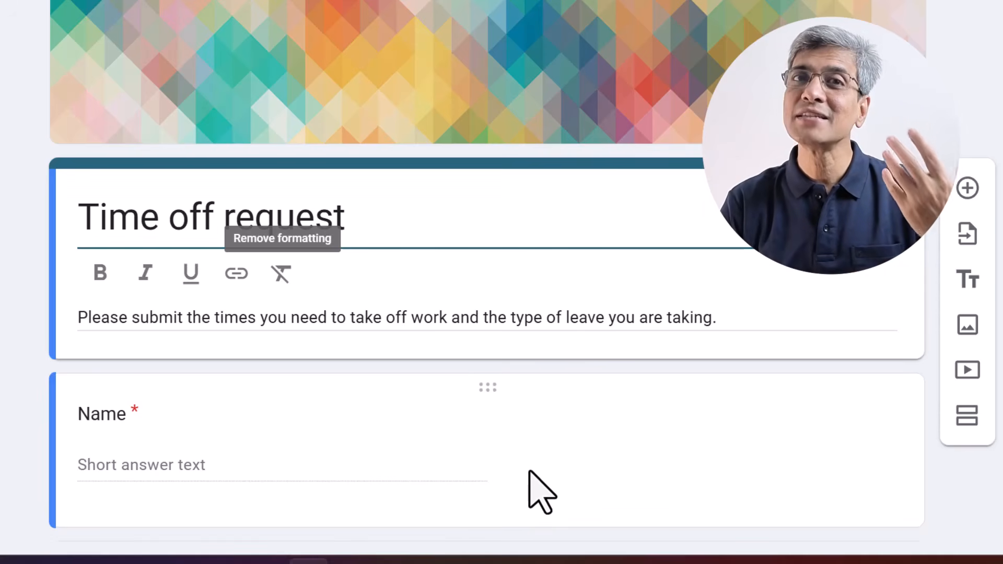
{"action": "scroll", "coordinate": [528, 470], "scroll_direction": "down", "scroll_amount": 5}
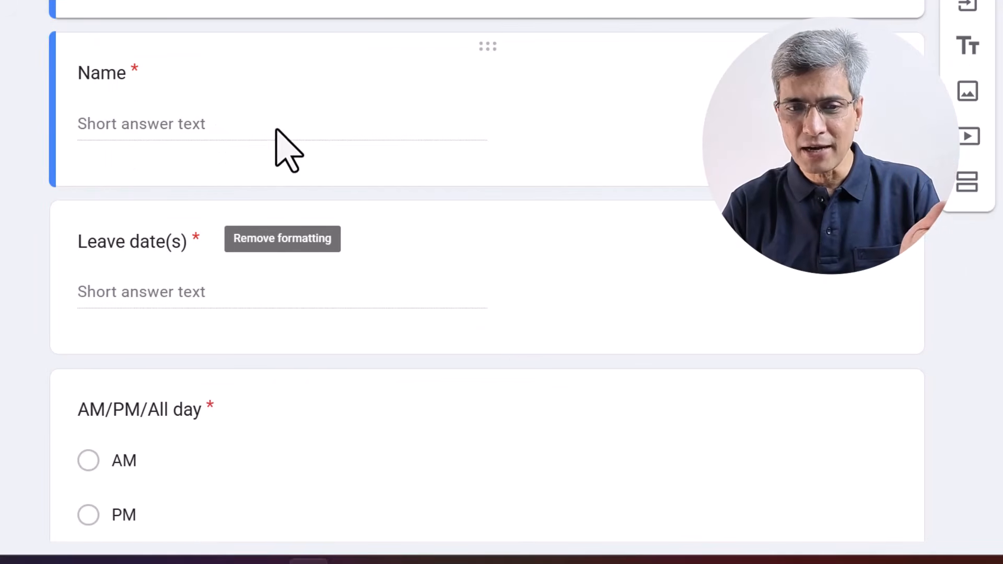
{"action": "scroll", "coordinate": [246, 183], "scroll_direction": "down", "scroll_amount": 4}
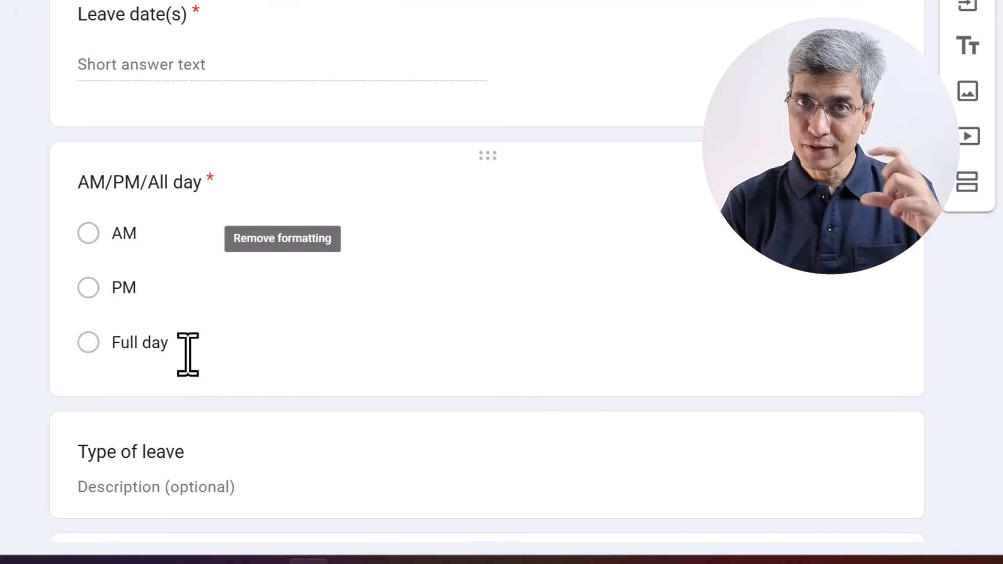
{"action": "scroll", "coordinate": [285, 271], "scroll_direction": "down", "scroll_amount": 4}
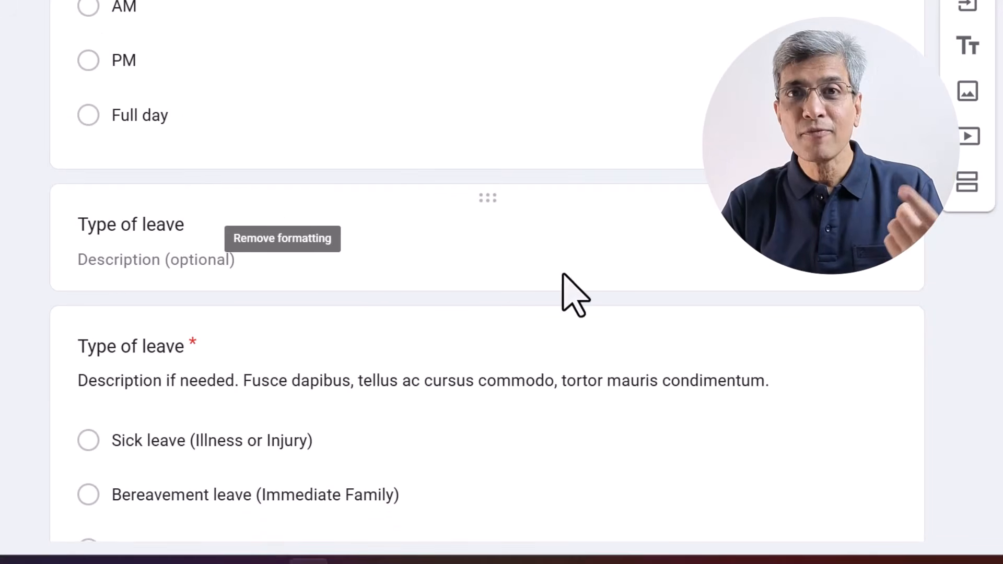
{"action": "scroll", "coordinate": [564, 297], "scroll_direction": "down", "scroll_amount": 6}
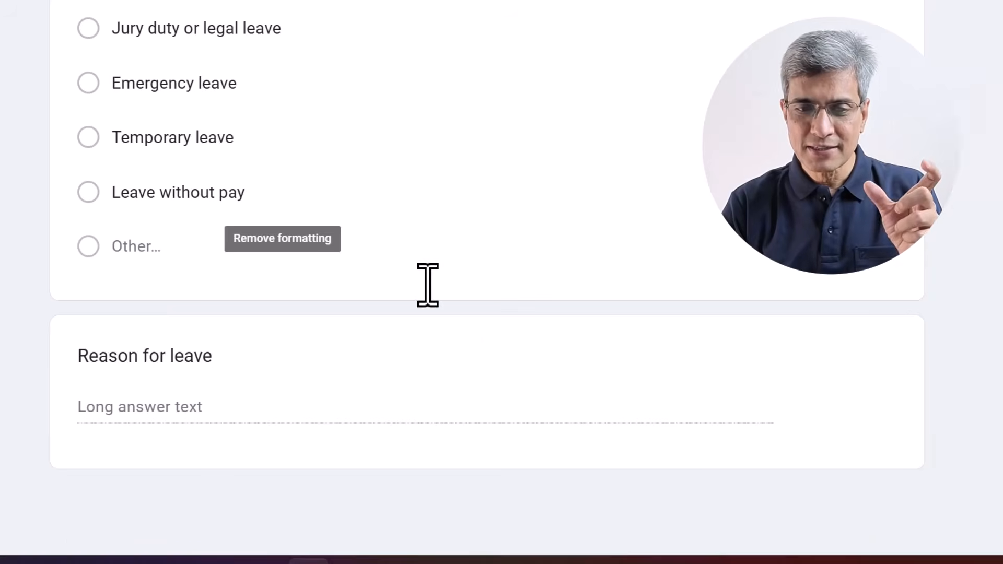
{"action": "scroll", "coordinate": [425, 284], "scroll_direction": "down", "scroll_amount": 5}
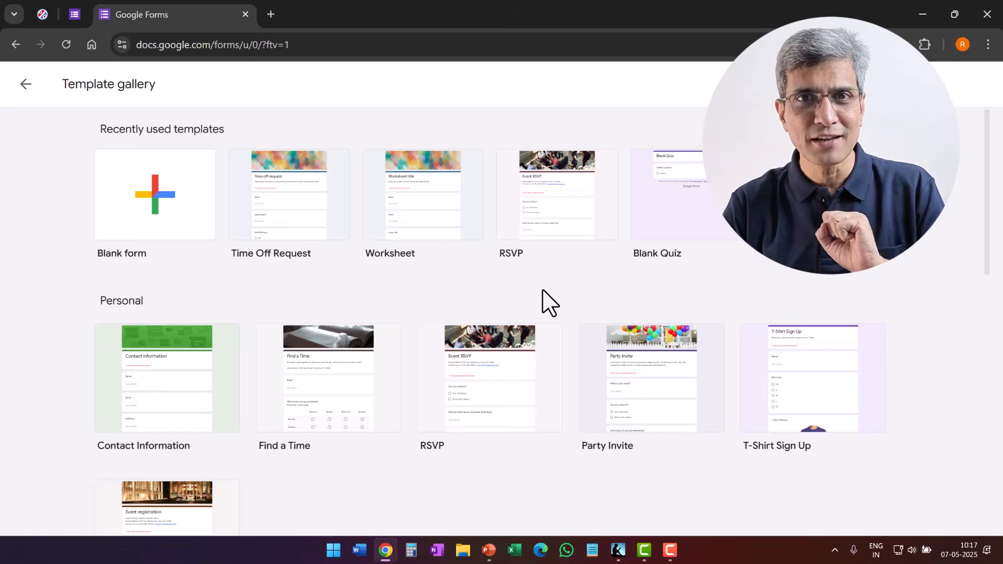
{"action": "scroll", "coordinate": [544, 290], "scroll_direction": "down", "scroll_amount": 4}
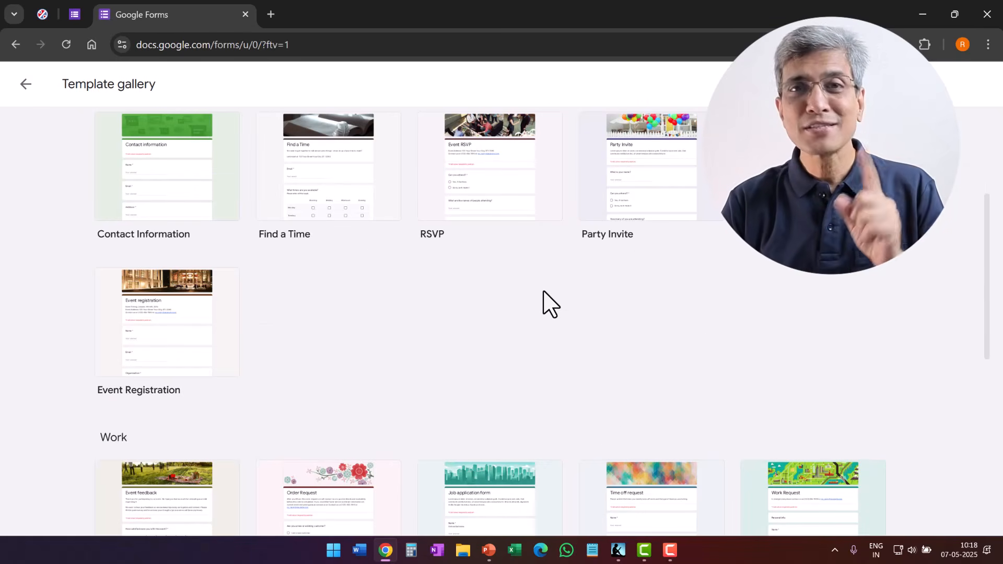
{"action": "scroll", "coordinate": [543, 303], "scroll_direction": "up", "scroll_amount": 3}
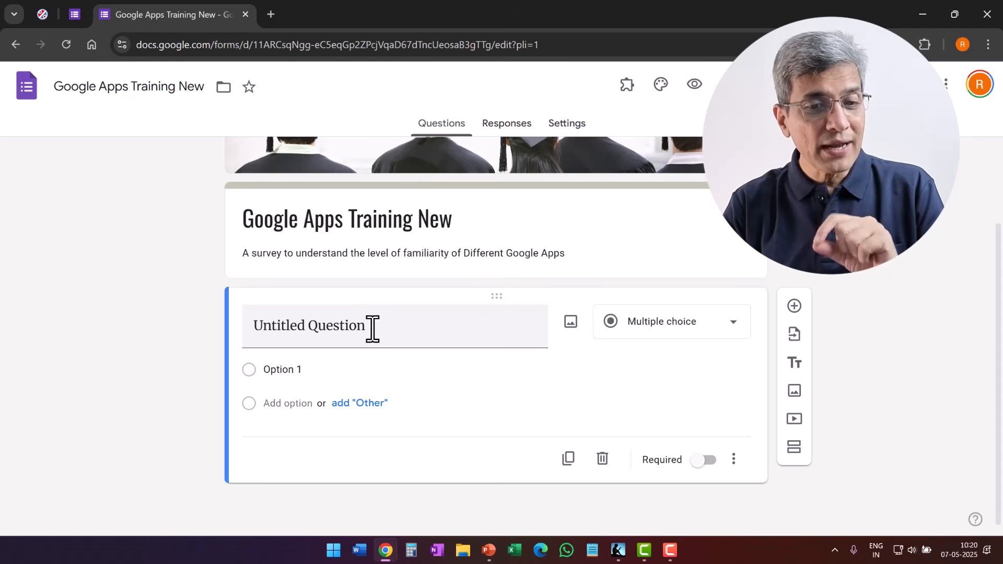
Turn the form's untitled question into a Short answer question titled Employee ID
{"action": "left_click", "coordinate": [675, 321]}
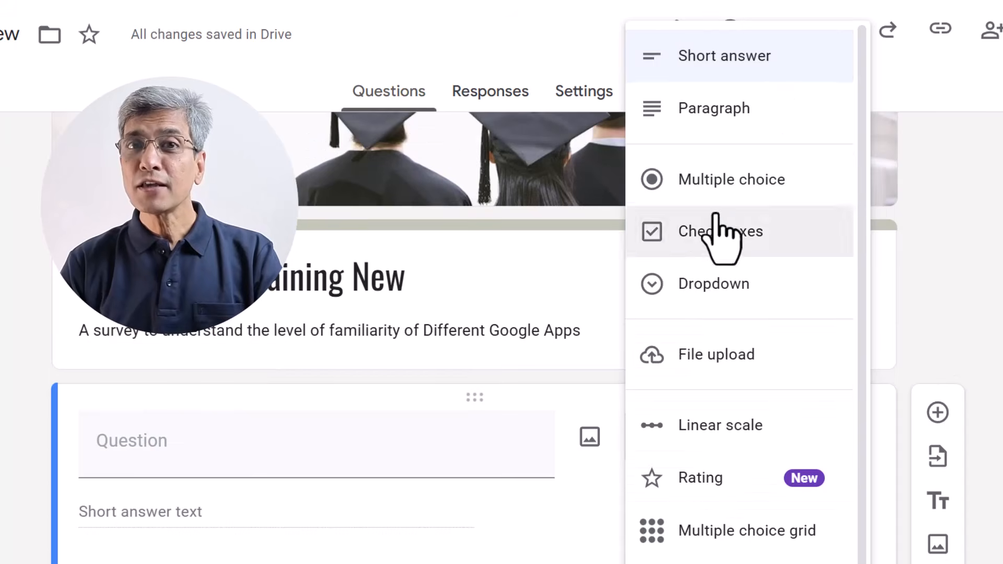
{"action": "left_click", "coordinate": [729, 54]}
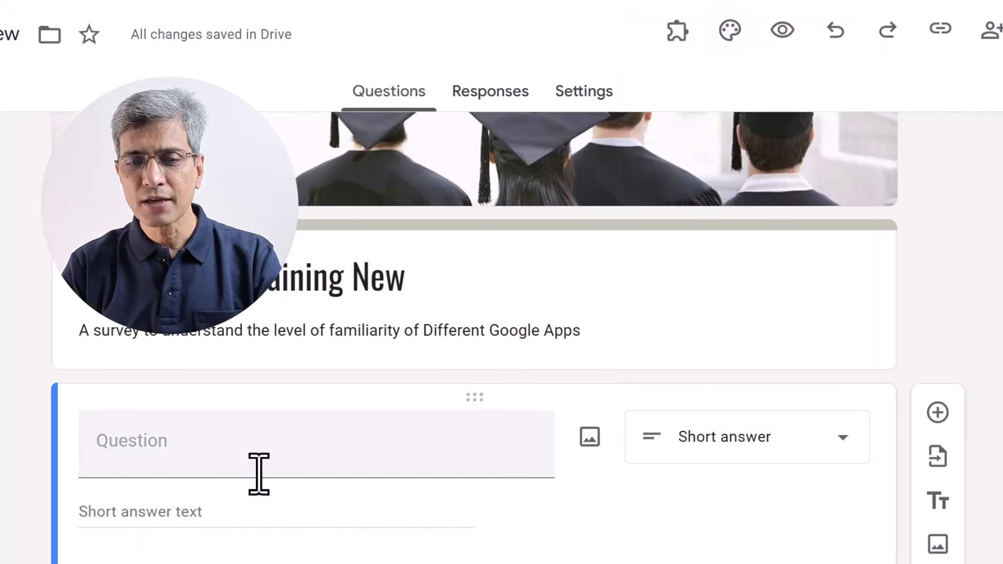
{"action": "left_click", "coordinate": [175, 439]}
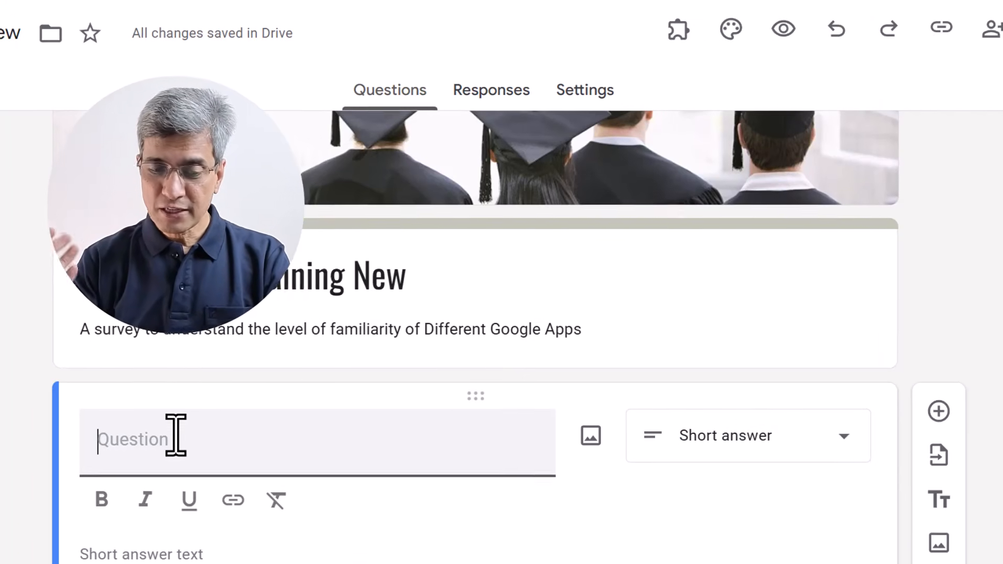
{"action": "type", "text": "Employee ID"}
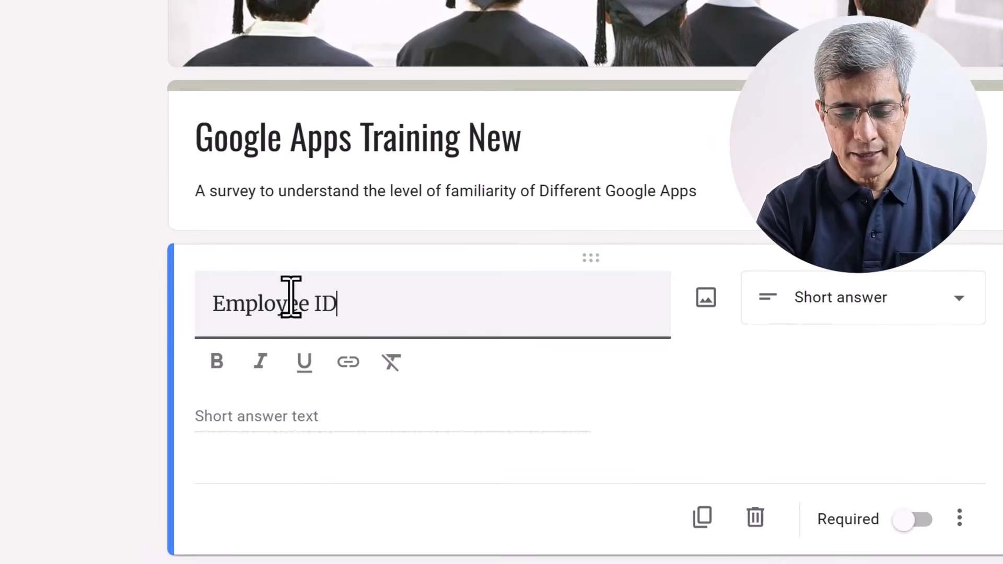
{"action": "left_click", "coordinate": [177, 393]}
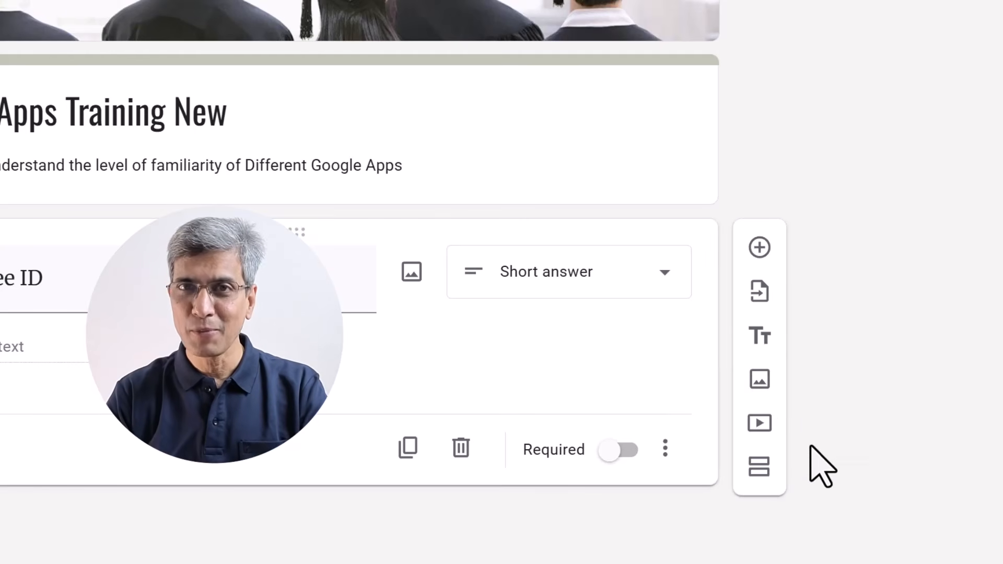
Add a second question below Employee ID as a short-answer question titled Designation
{"action": "left_click", "coordinate": [762, 247]}
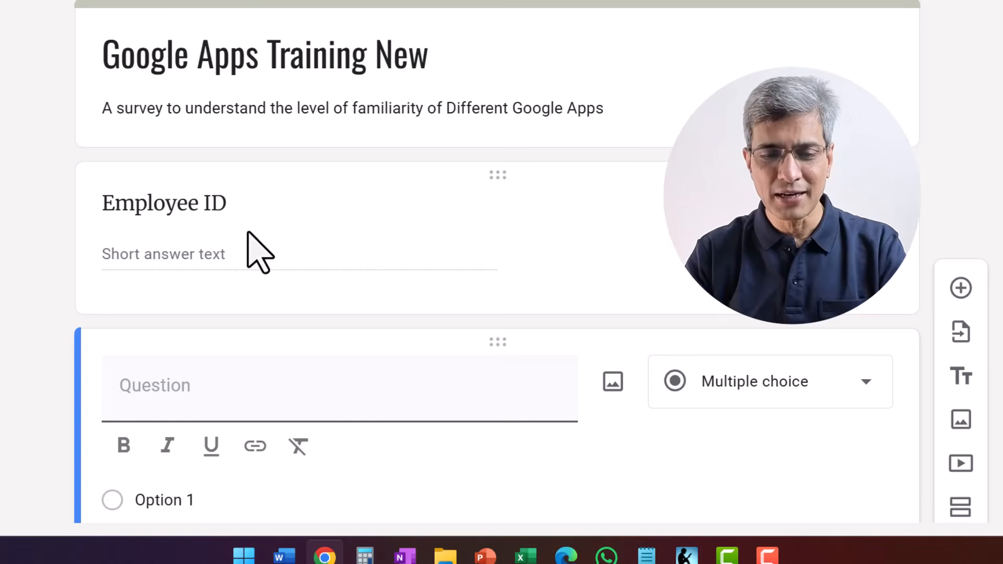
{"action": "type", "text": "Designation"}
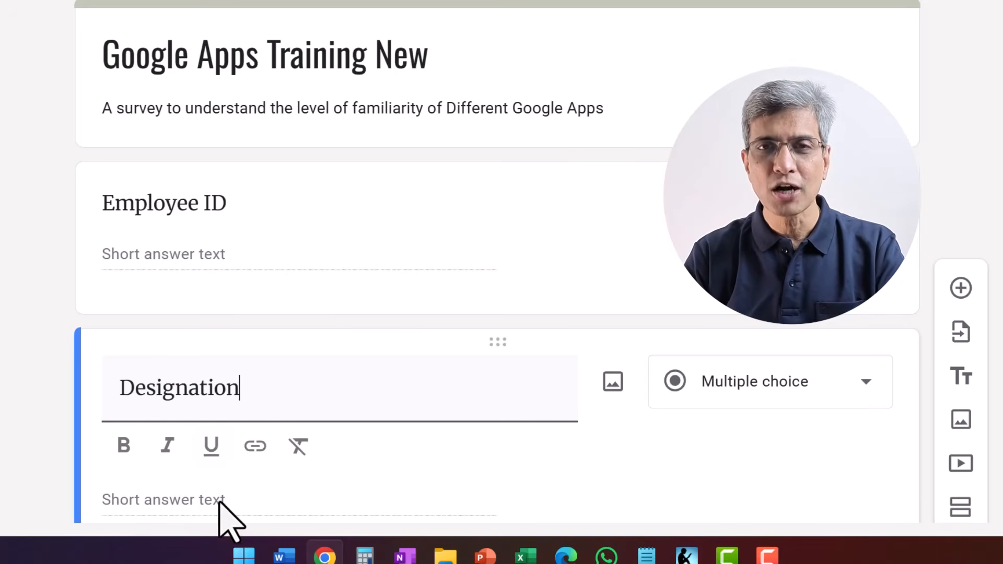
{"action": "scroll", "coordinate": [679, 470], "scroll_direction": "down", "scroll_amount": 3}
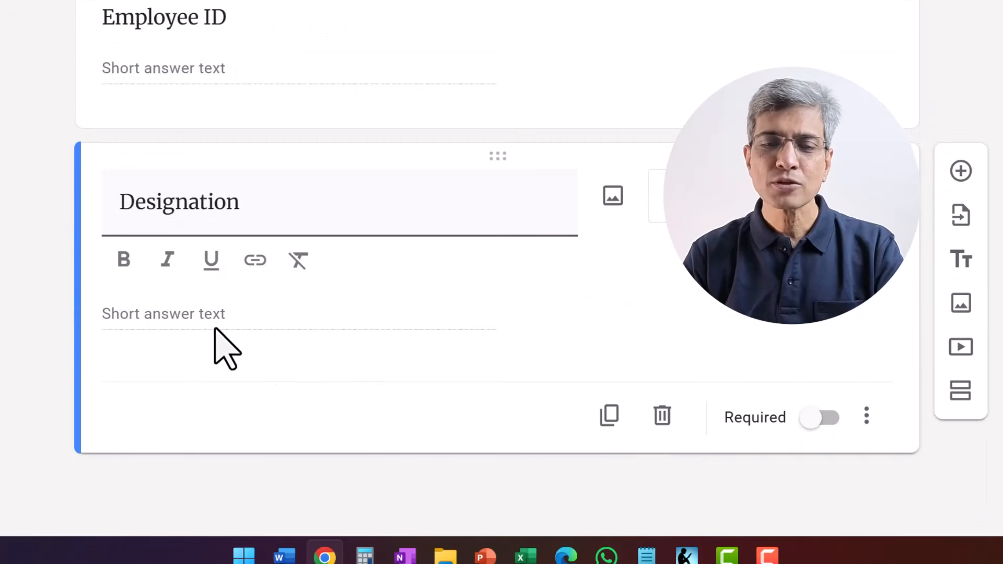
Try to change the Designation question's type to Multiple choice grid
{"action": "left_click", "coordinate": [709, 294]}
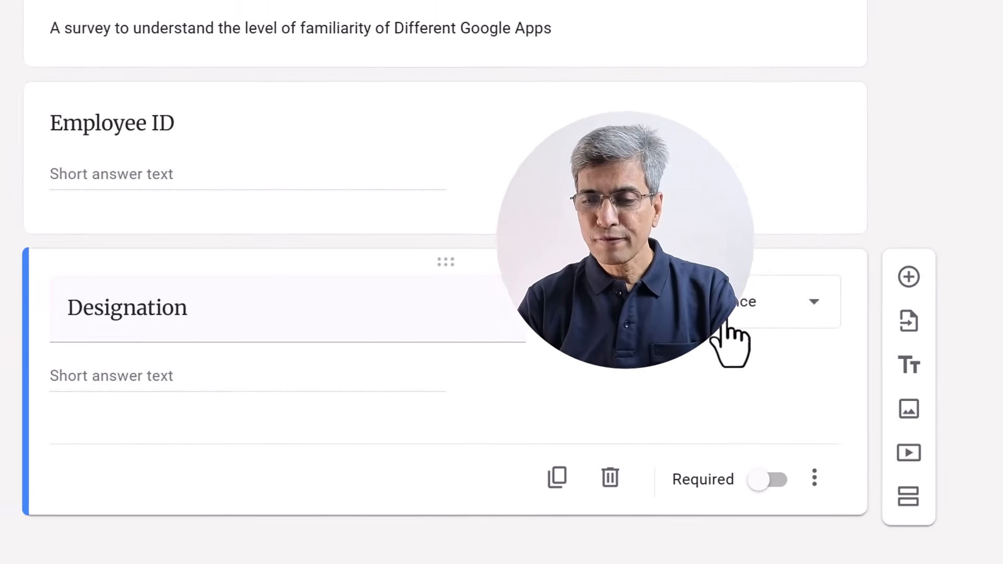
{"action": "left_click", "coordinate": [775, 256]}
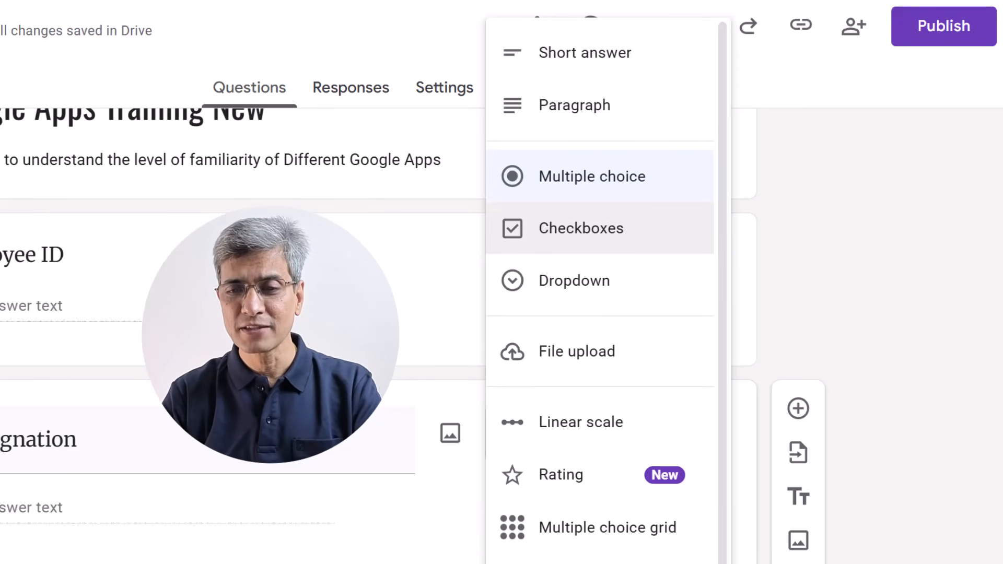
{"action": "left_click", "coordinate": [509, 527]}
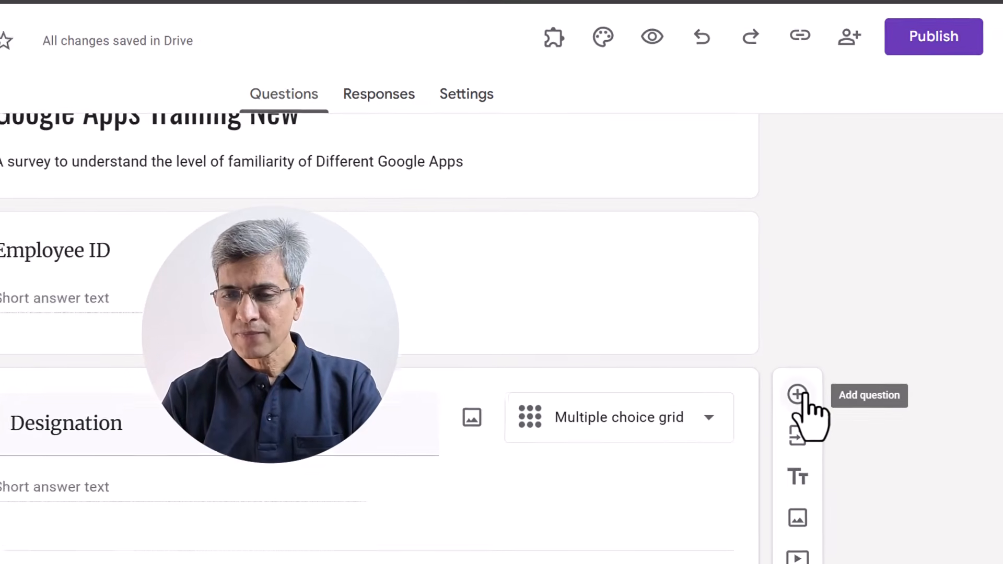
Add a new question below Designation and set its type to Multiple choice grid
{"action": "left_click", "coordinate": [797, 408]}
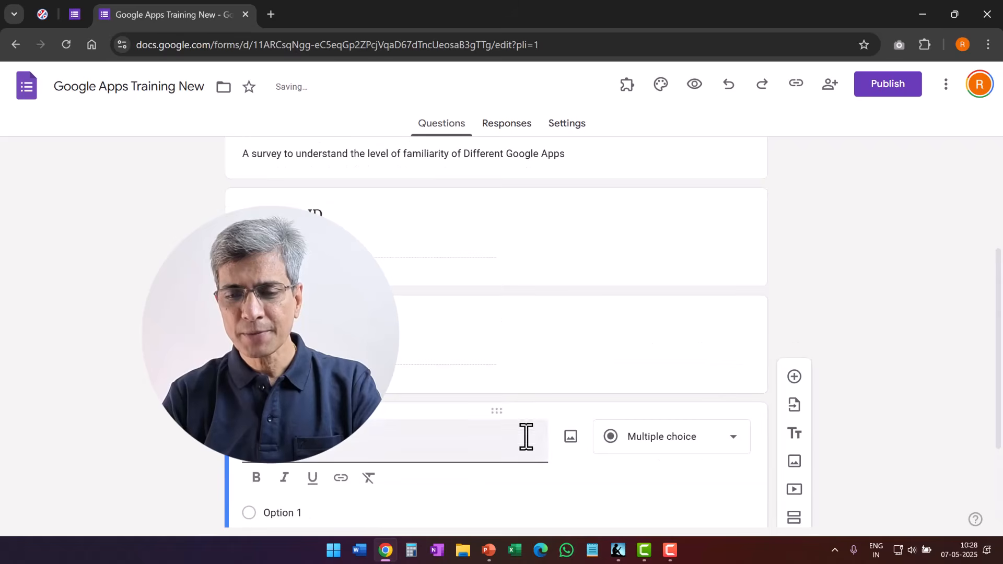
{"action": "scroll", "coordinate": [526, 437], "scroll_direction": "down", "scroll_amount": 3}
{"action": "left_click", "coordinate": [670, 308]}
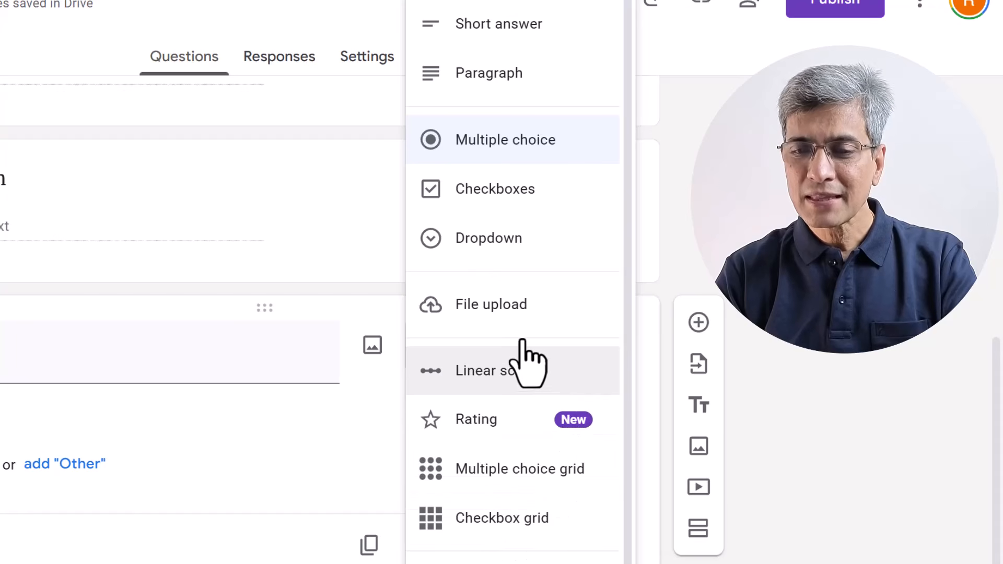
{"action": "left_click", "coordinate": [506, 470]}
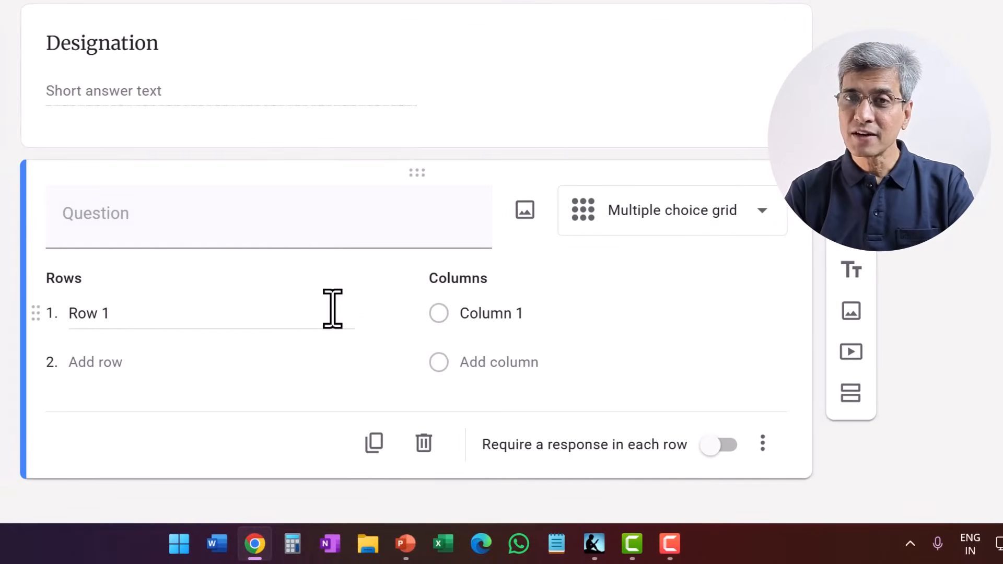
Title the grid question "How familiar are you with the following Google Apps?"
{"action": "left_click", "coordinate": [116, 217]}
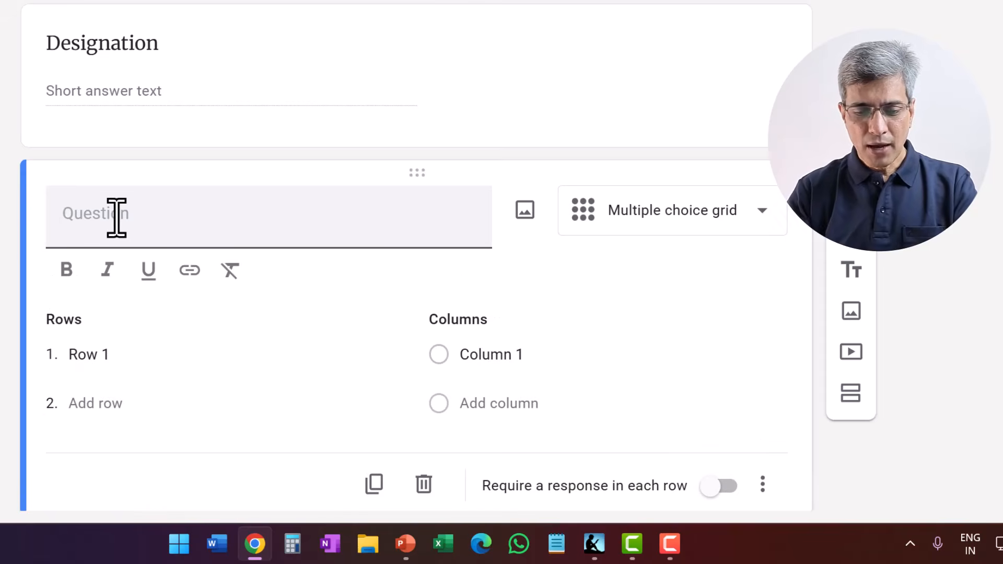
{"action": "type", "text": "How fami"}
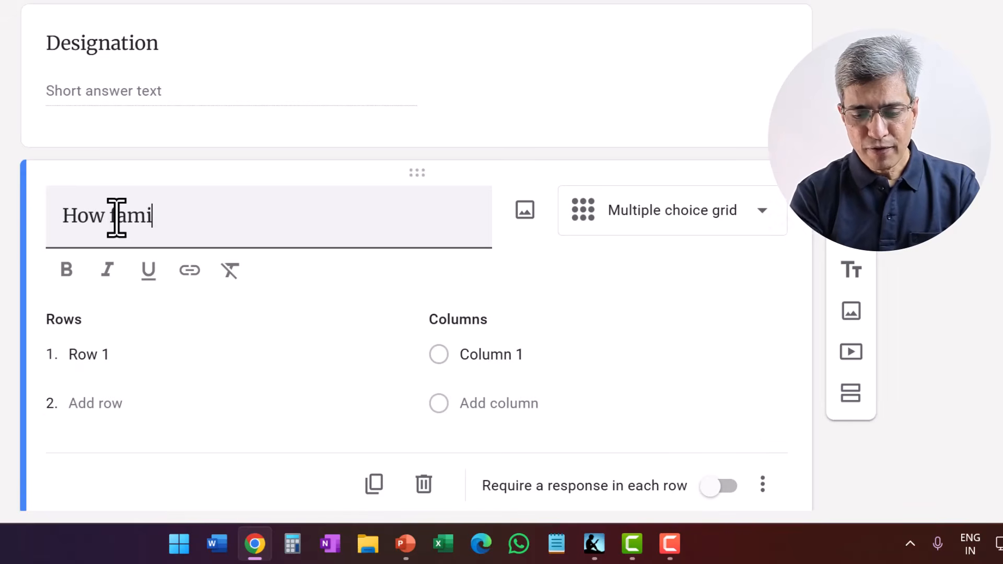
{"action": "type", "text": "liar are you wi"}
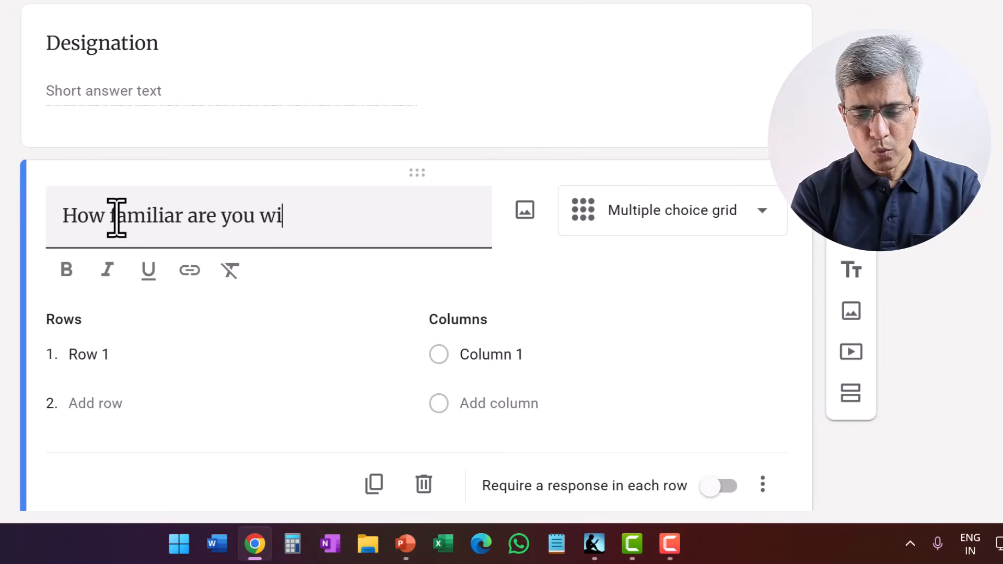
{"action": "type", "text": "th the follow"}
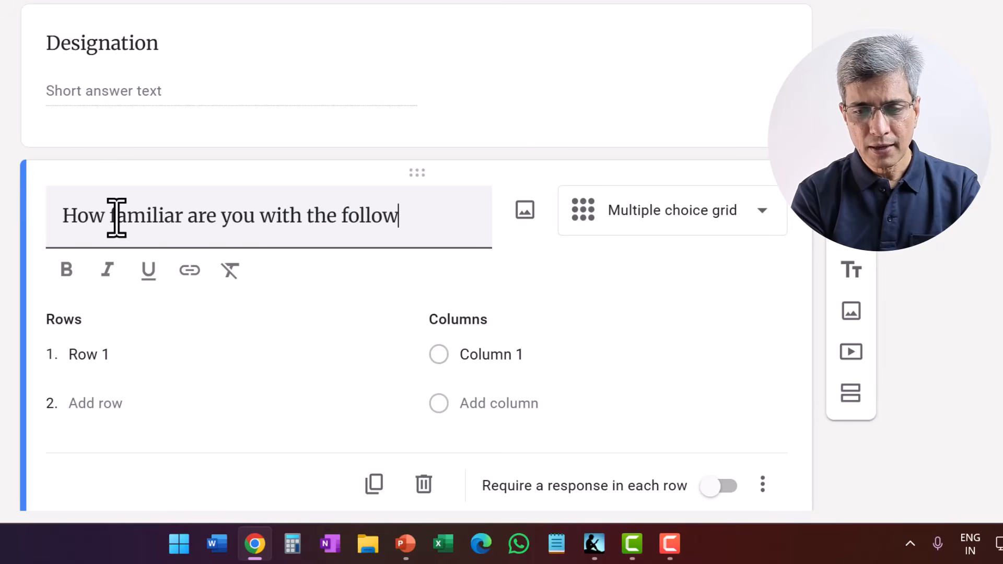
{"action": "type", "text": "ing Google App"}
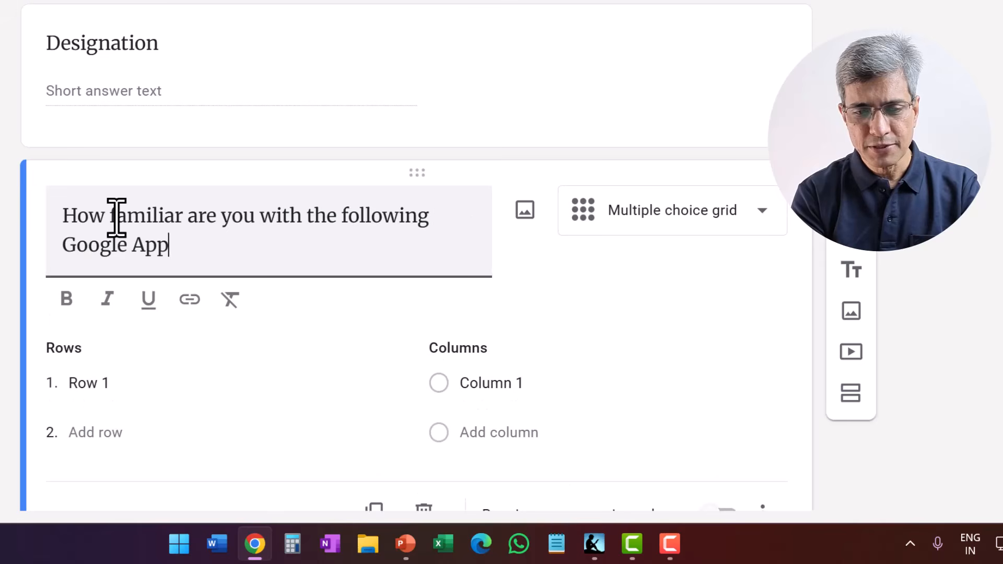
{"action": "type", "text": "s?"}
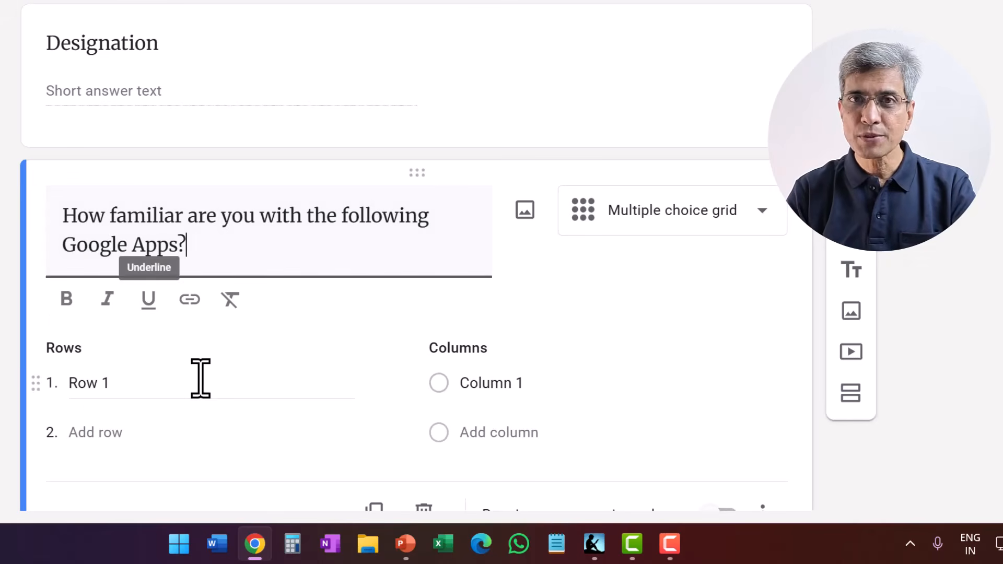
Enter Forms, Slides, Sheets and Docs as the four rows of the grid question
{"action": "left_click", "coordinate": [81, 384]}
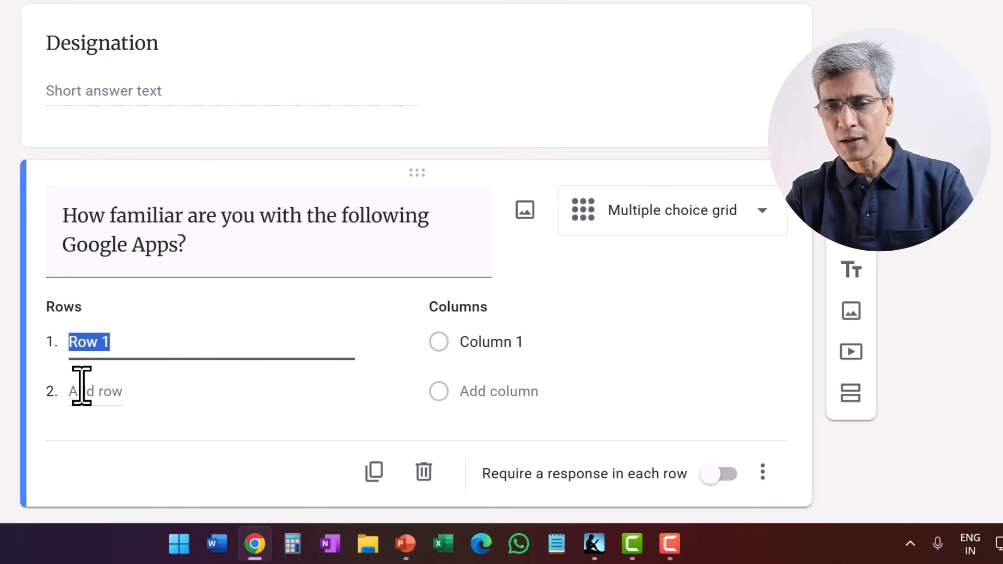
{"action": "type", "text": "Forms"}
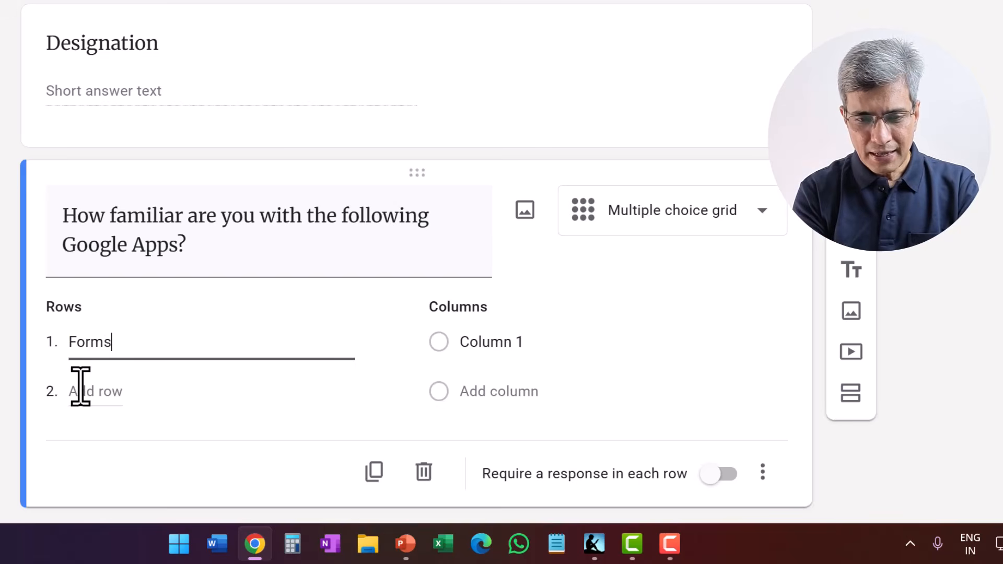
{"action": "left_click", "coordinate": [80, 390]}
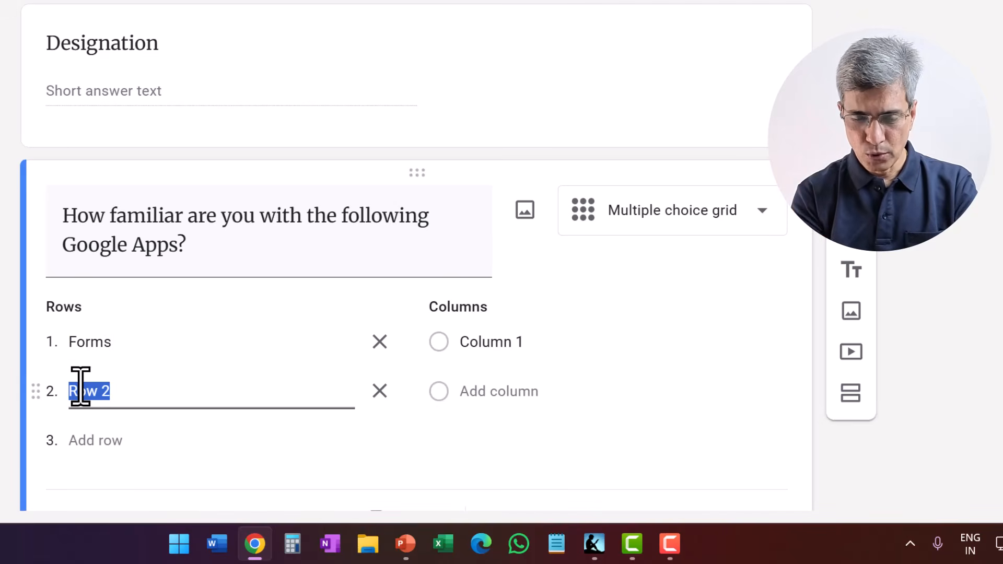
{"action": "type", "text": "Slides"}
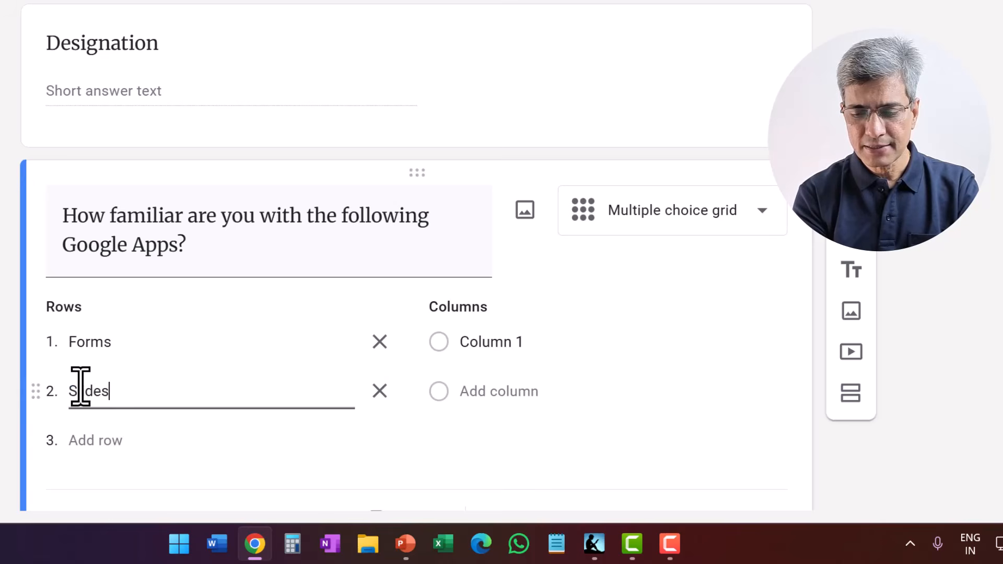
{"action": "key", "text": "Return"}
{"action": "type", "text": "Sheets"}
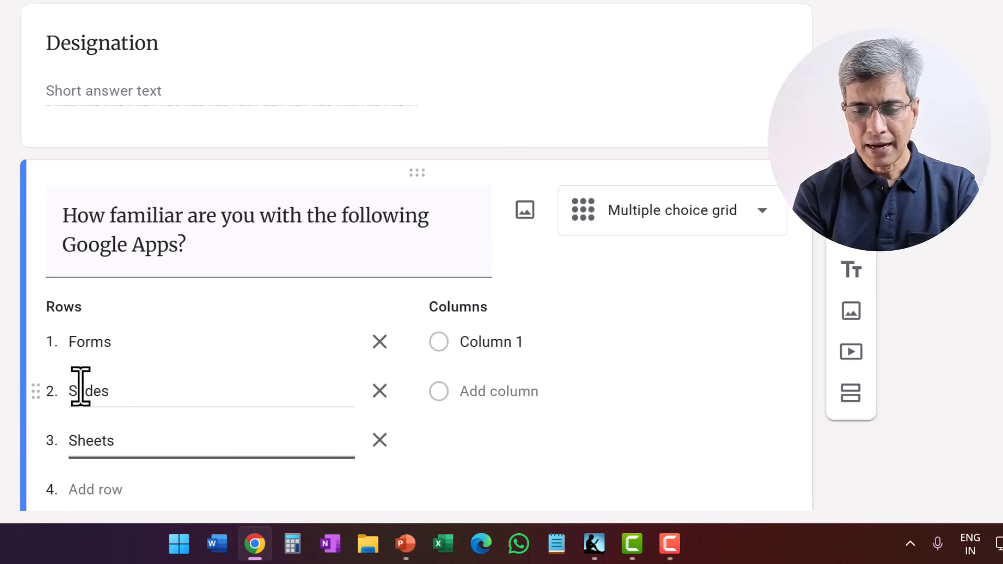
{"action": "key", "text": "Return"}
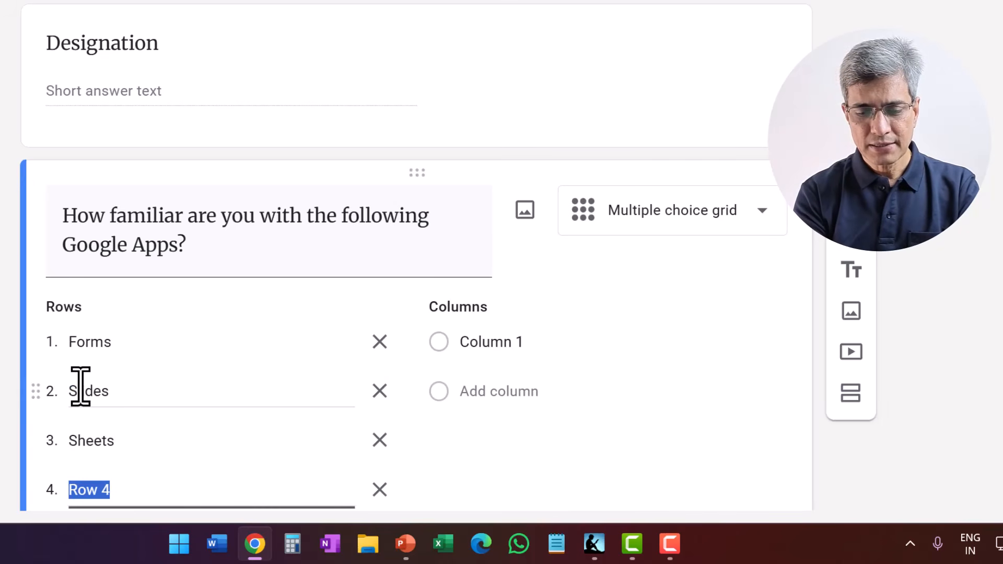
{"action": "type", "text": "Docs"}
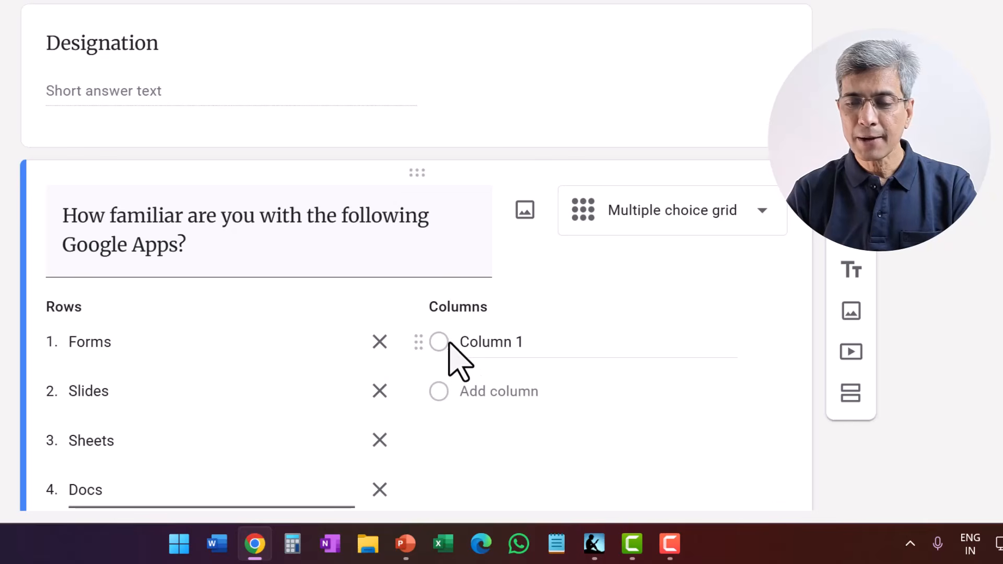
Enter Not aware, Familiar and Expert level as the three columns of the grid question
{"action": "left_click", "coordinate": [493, 342]}
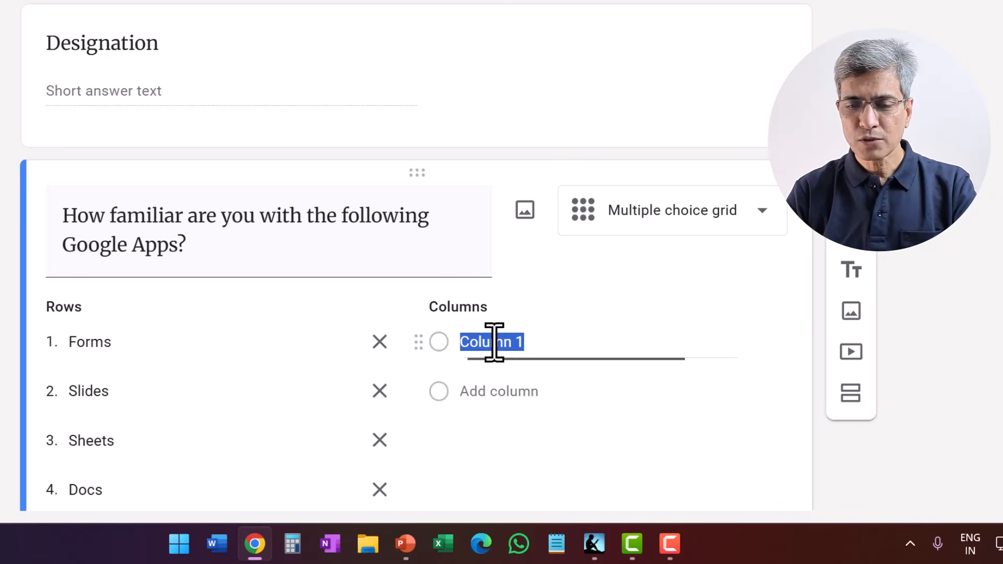
{"action": "type", "text": "Not a"}
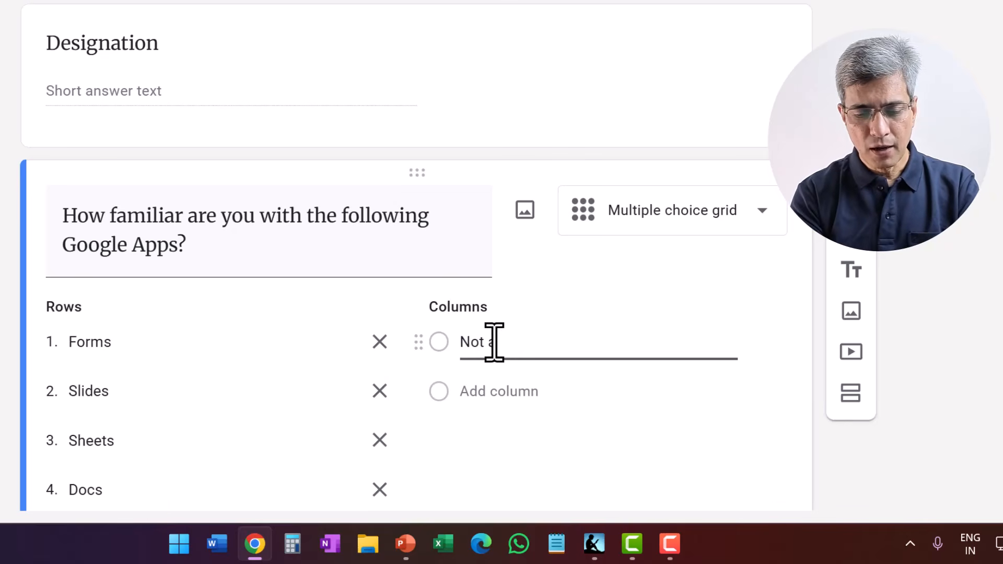
{"action": "type", "text": "ware"}
{"action": "key", "text": "Return"}
{"action": "type", "text": "Familiar"}
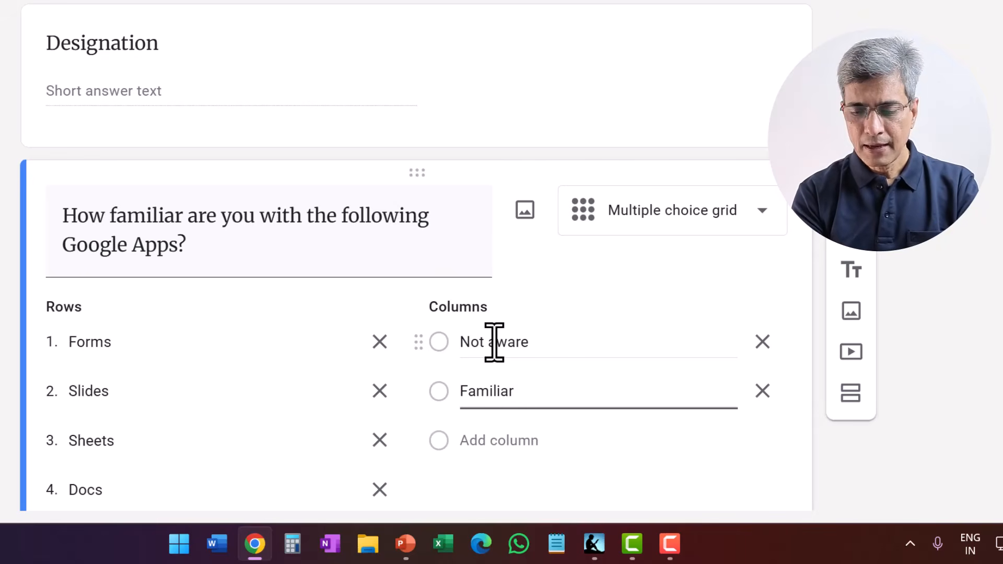
{"action": "key", "text": "Return"}
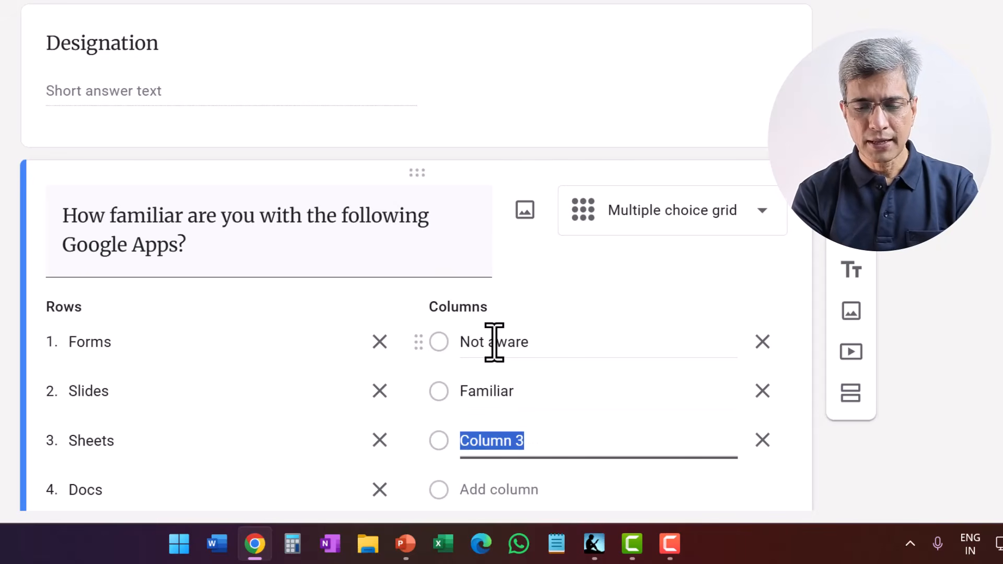
{"action": "type", "text": "Expert level"}
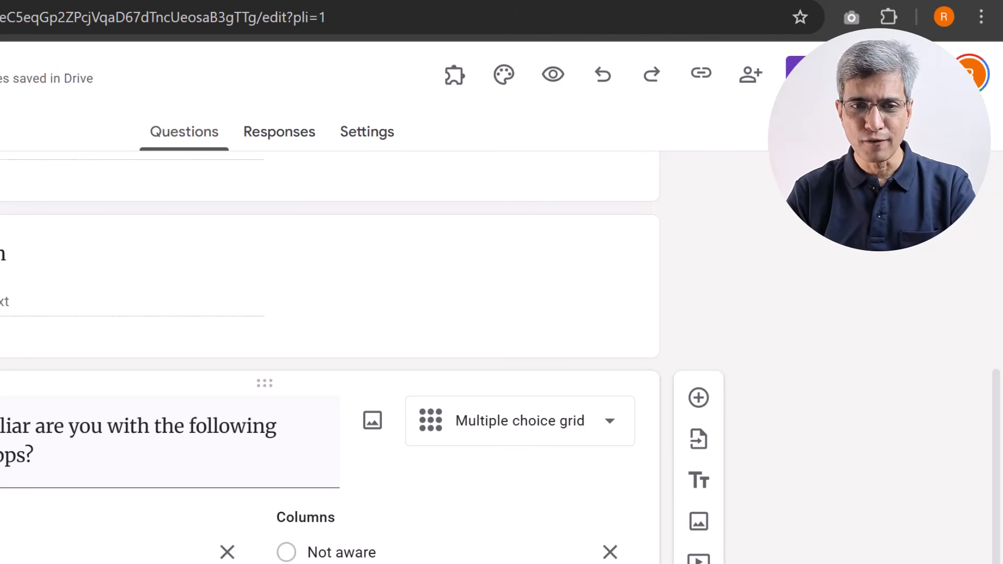
Preview the form and look through its header, short-answer questions and familiarity grid
{"action": "left_click", "coordinate": [552, 77]}
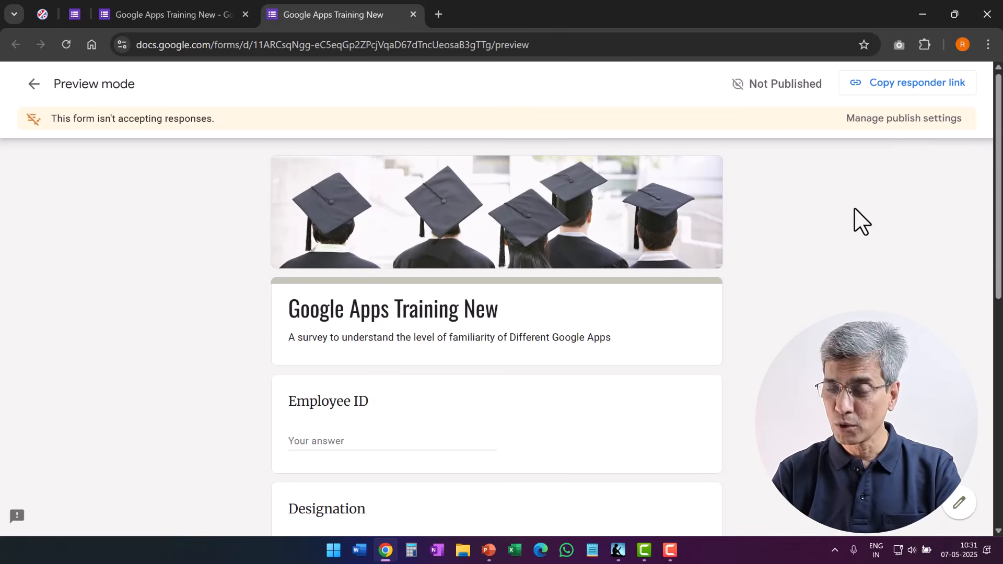
{"action": "scroll", "coordinate": [543, 356], "scroll_direction": "down", "scroll_amount": 6}
{"action": "scroll", "coordinate": [555, 353], "scroll_direction": "up", "scroll_amount": 4}
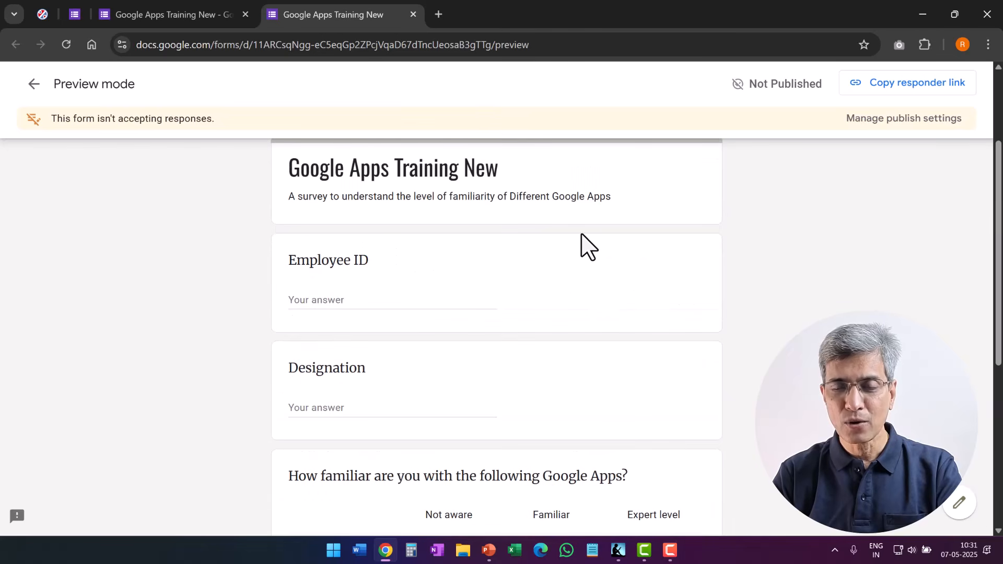
Try out the previewed grid by answering Not aware for Forms, Sheets and Docs and Familiar for Slides
{"action": "scroll", "coordinate": [604, 235], "scroll_direction": "down", "scroll_amount": 3}
{"action": "scroll", "coordinate": [376, 219], "scroll_direction": "up", "scroll_amount": 3}
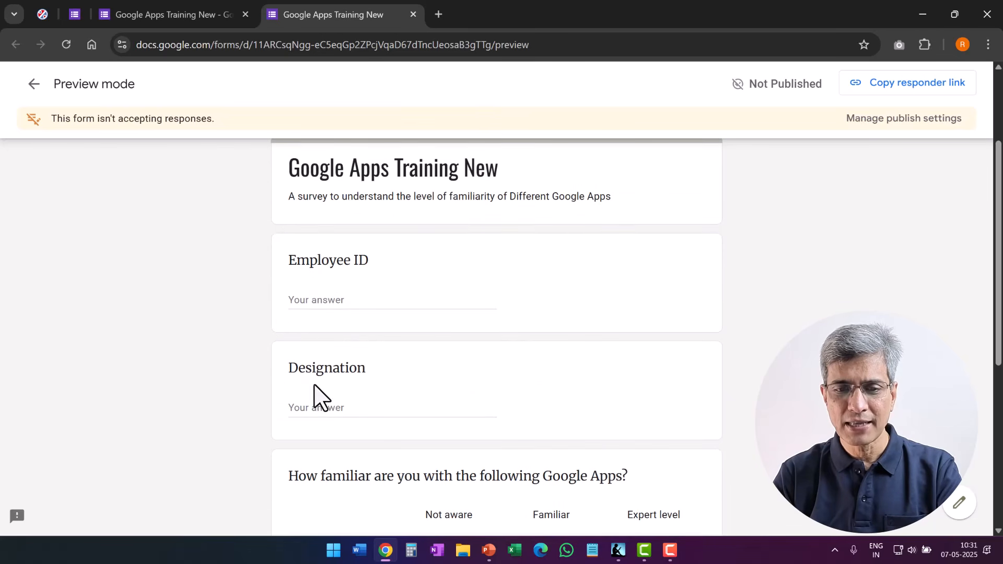
{"action": "scroll", "coordinate": [461, 389], "scroll_direction": "down", "scroll_amount": 5}
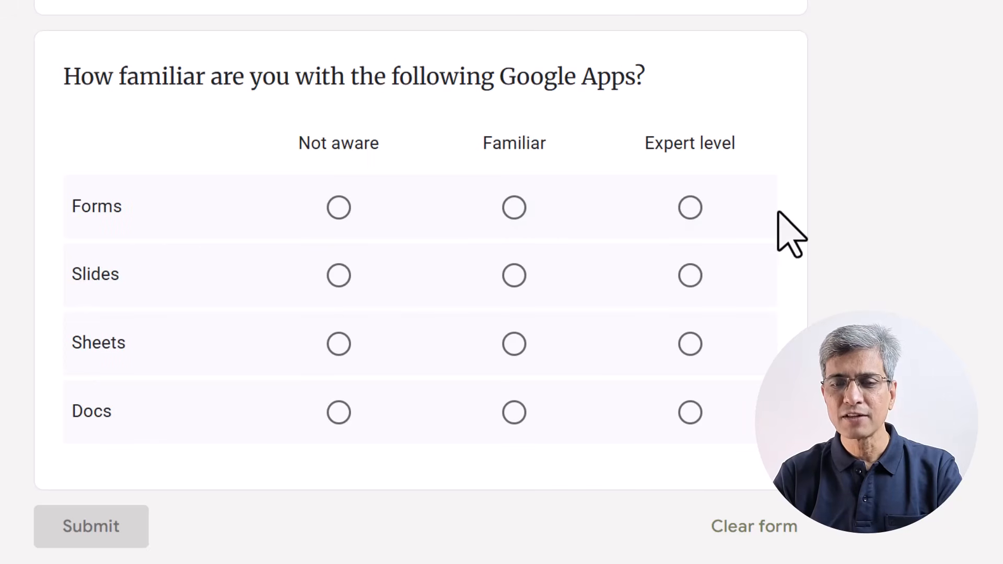
{"action": "left_click", "coordinate": [339, 207]}
{"action": "left_click", "coordinate": [514, 275]}
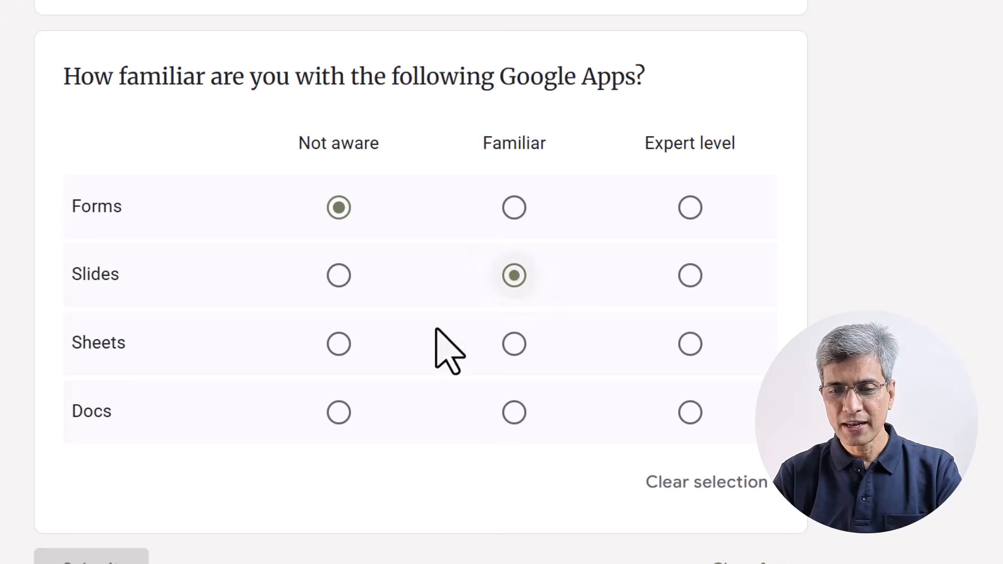
{"action": "left_click", "coordinate": [338, 344]}
{"action": "left_click", "coordinate": [339, 412]}
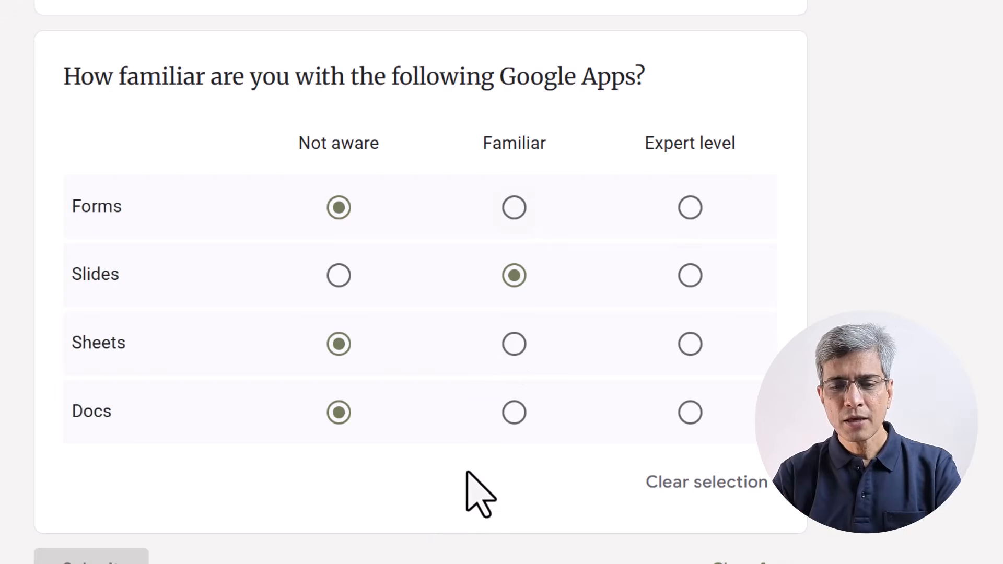
Review the previewed form from its header to the grid and close the preview, discarding the trial answers
{"action": "scroll", "coordinate": [587, 404], "scroll_direction": "up", "scroll_amount": 6}
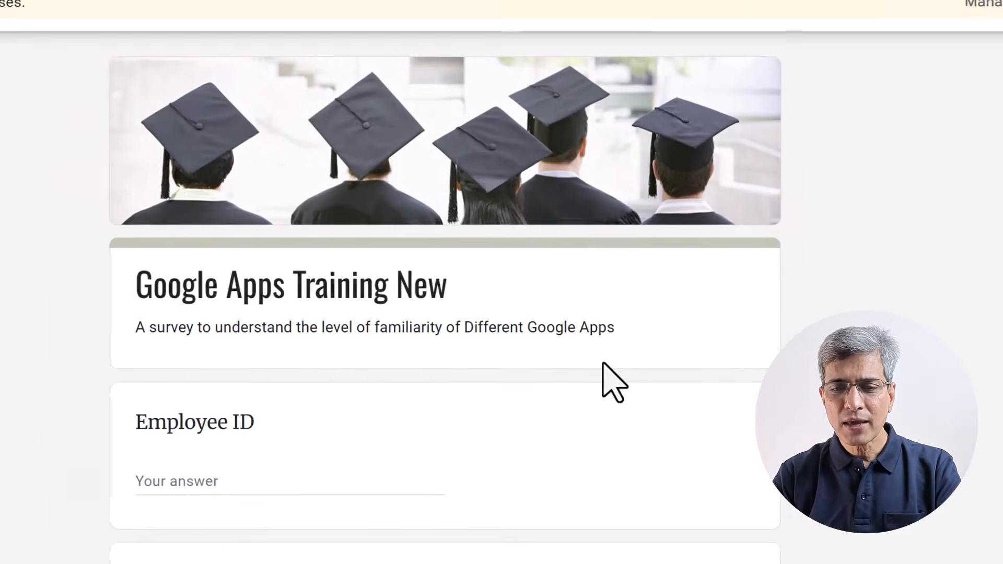
{"action": "scroll", "coordinate": [616, 355], "scroll_direction": "down", "scroll_amount": 8}
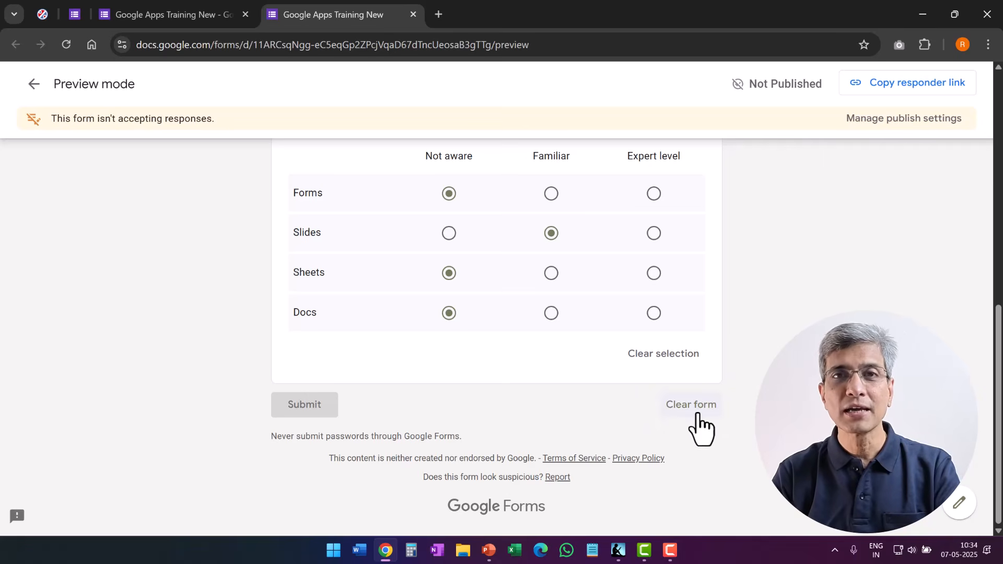
{"action": "scroll", "coordinate": [752, 410], "scroll_direction": "up", "scroll_amount": 5}
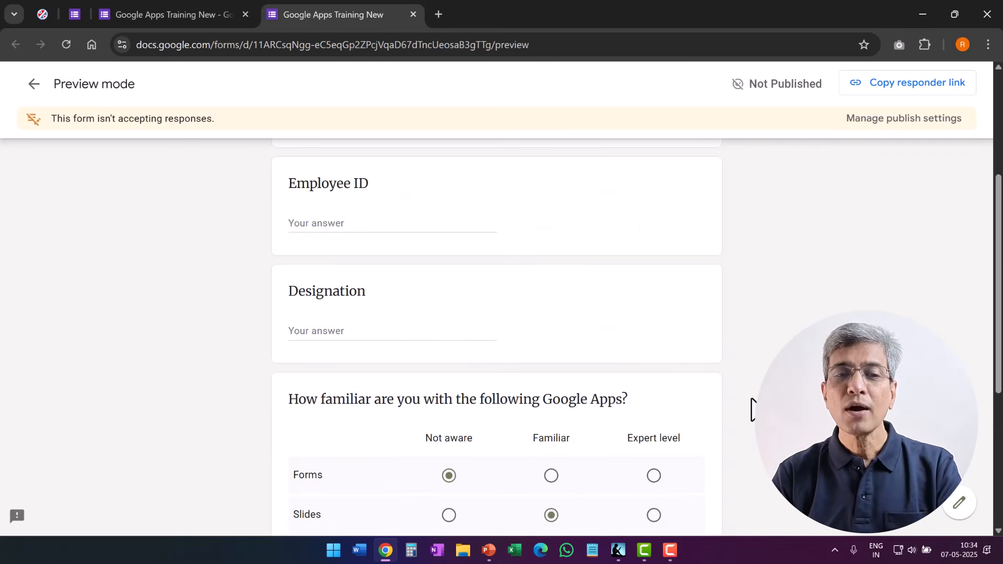
{"action": "scroll", "coordinate": [752, 410], "scroll_direction": "up", "scroll_amount": 4}
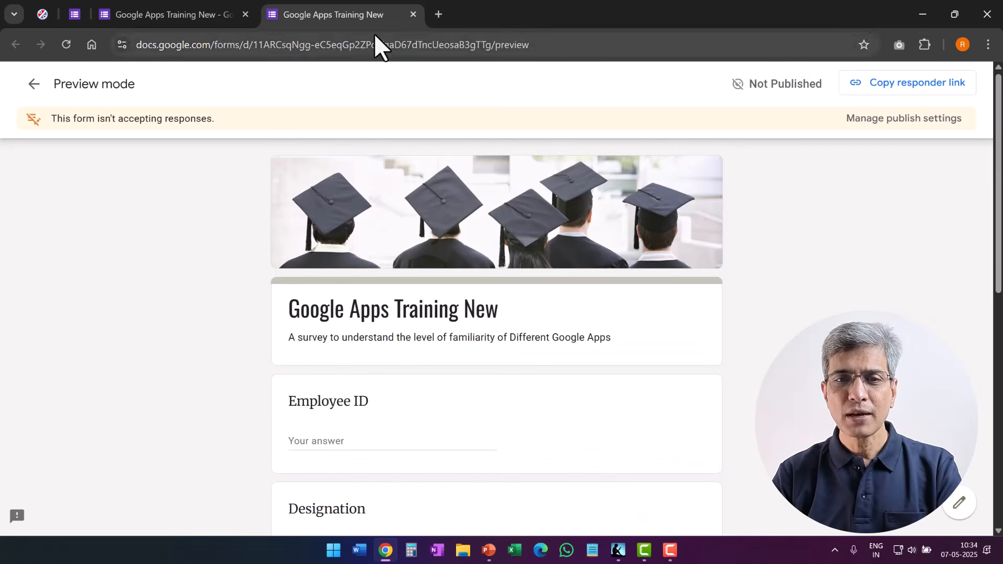
{"action": "left_click", "coordinate": [413, 14]}
{"action": "left_click", "coordinate": [565, 135]}
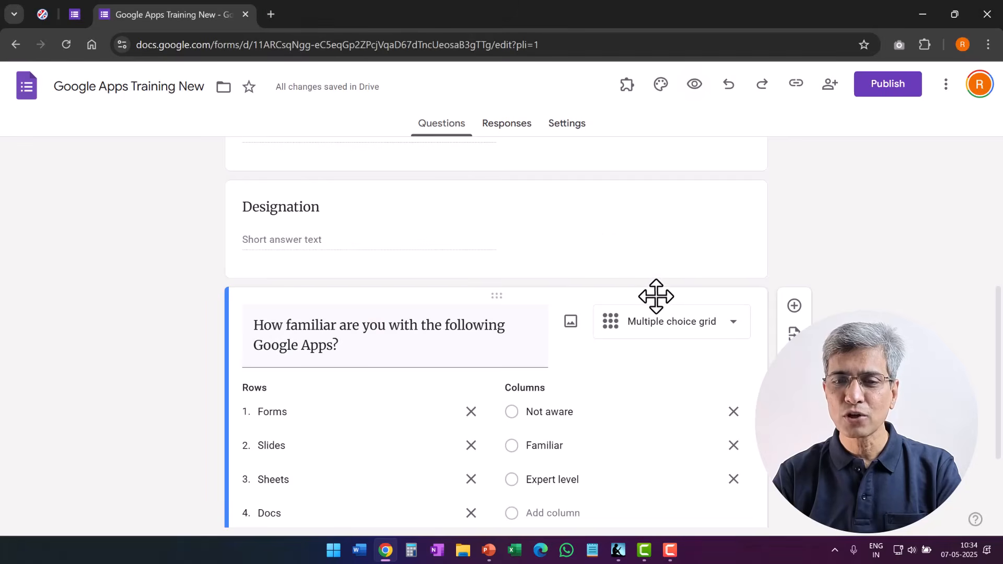
Change the type of the Google Apps familiarity question to Checkbox grid
{"action": "scroll", "coordinate": [653, 296], "scroll_direction": "down", "scroll_amount": 2}
{"action": "left_click", "coordinate": [667, 249]}
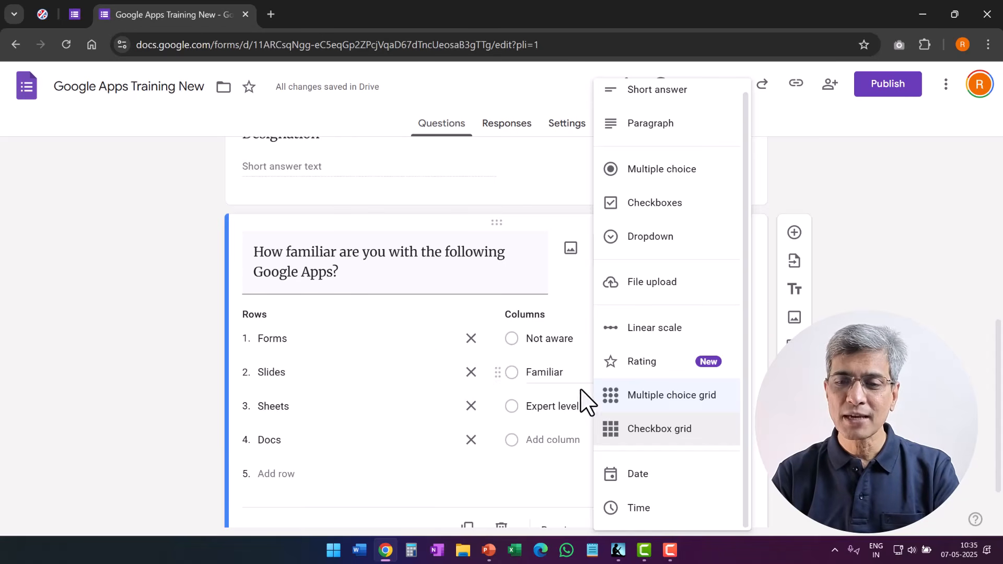
{"action": "left_click", "coordinate": [670, 434]}
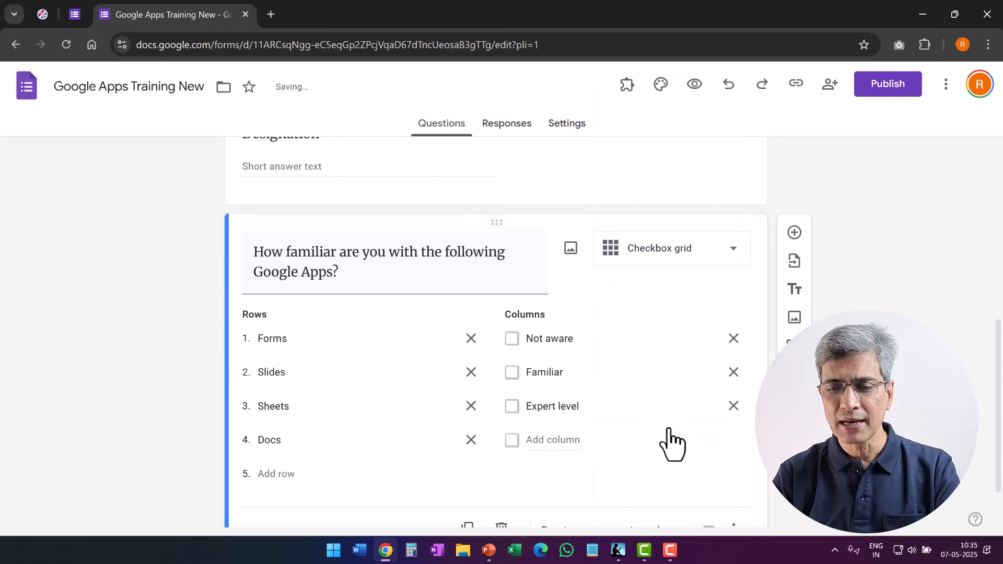
Preview the form and test ticking and clearing both Not aware and Familiar in the Forms row
{"action": "left_click", "coordinate": [694, 84]}
{"action": "scroll", "coordinate": [586, 359], "scroll_direction": "down", "scroll_amount": 5}
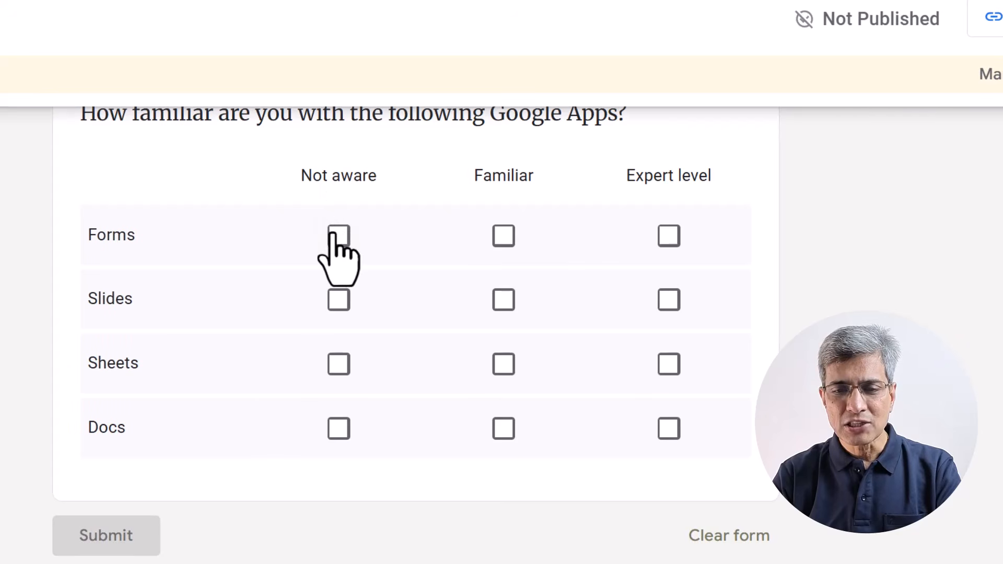
{"action": "left_click", "coordinate": [334, 235]}
{"action": "left_click", "coordinate": [501, 236]}
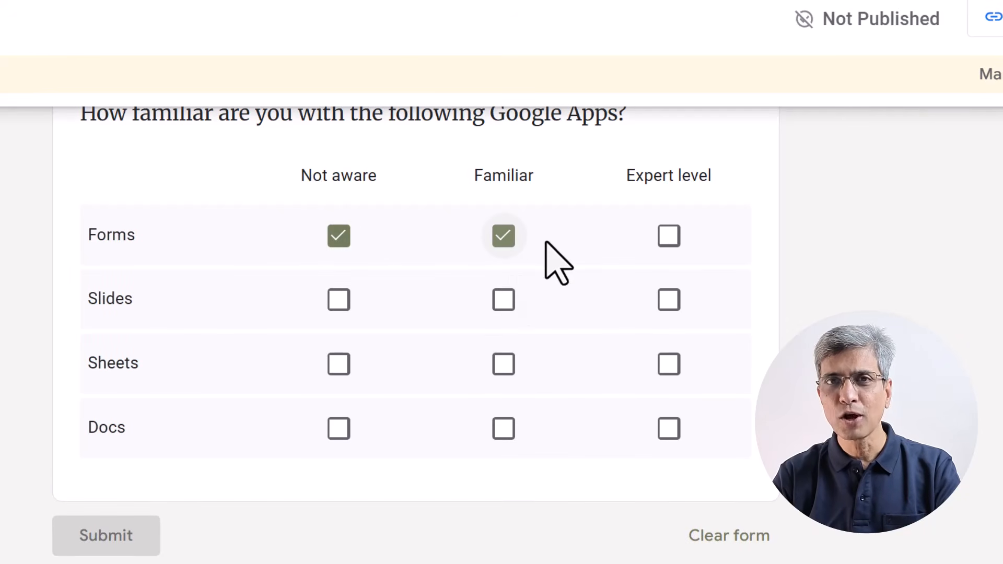
{"action": "left_click", "coordinate": [510, 243]}
{"action": "left_click", "coordinate": [339, 237]}
Leave the preview without keeping its answers and keep Checkbox grid as the familiarity question's type
{"action": "scroll", "coordinate": [428, 314], "scroll_direction": "up", "scroll_amount": 10}
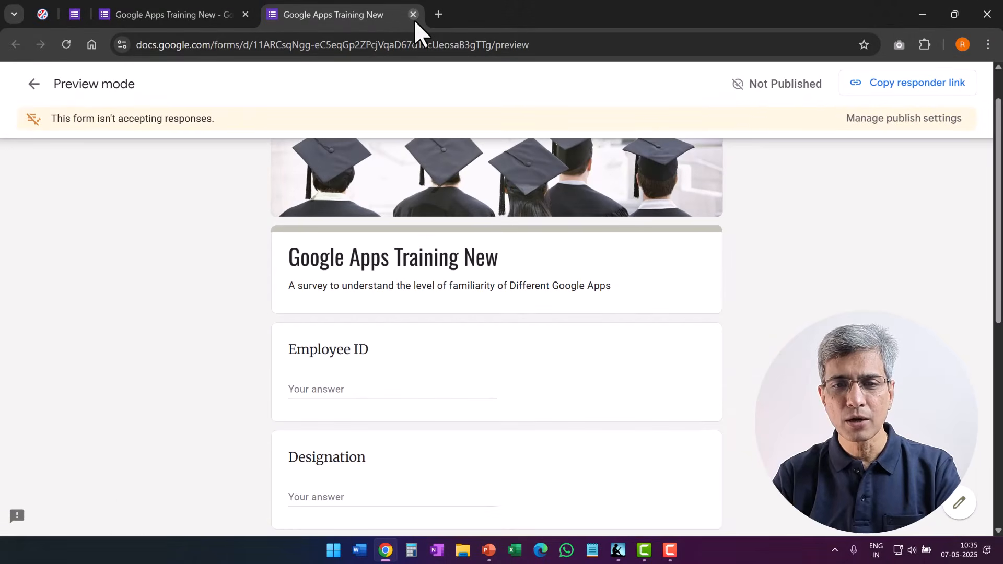
{"action": "left_click", "coordinate": [413, 15]}
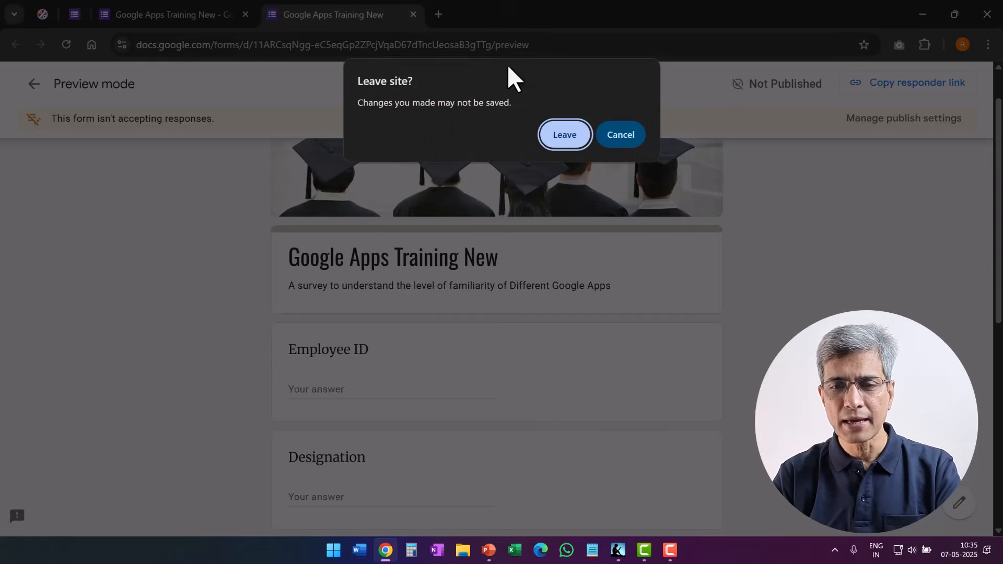
{"action": "left_click", "coordinate": [564, 134]}
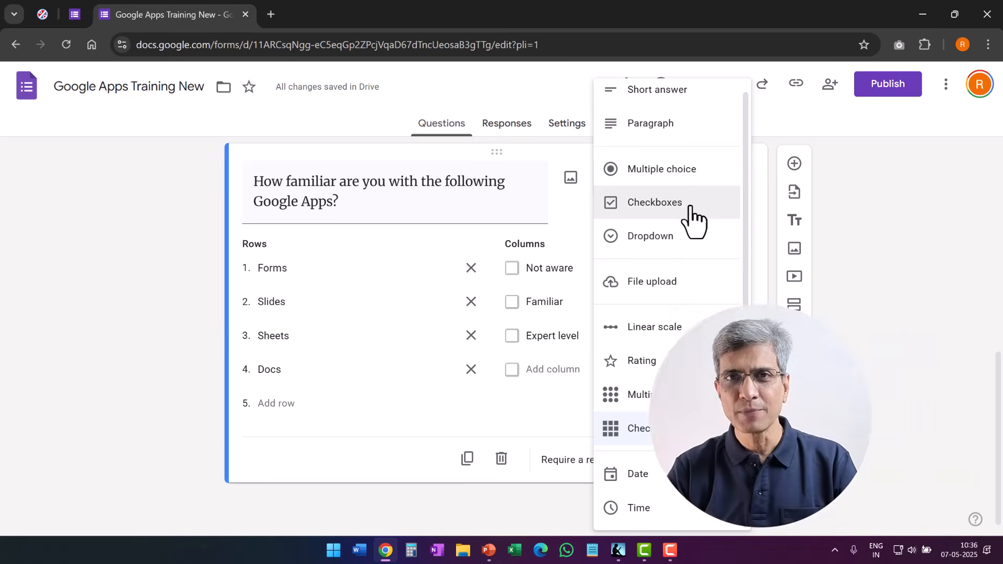
{"action": "left_click", "coordinate": [700, 438]}
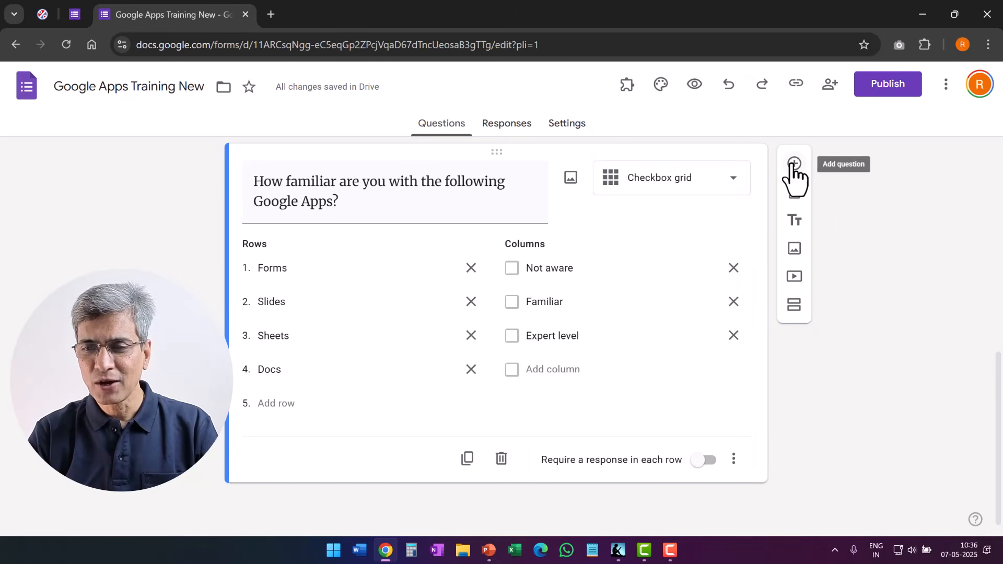
Add a question after the familiarity grid titled "Which of the Following Apps do you use the most?"
{"action": "scroll", "coordinate": [839, 307], "scroll_direction": "up", "scroll_amount": 9}
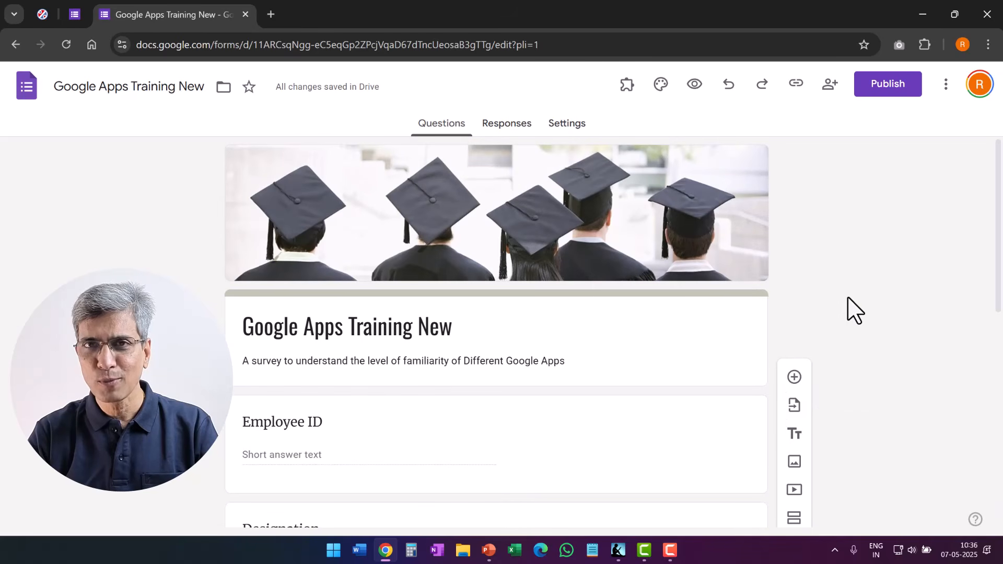
{"action": "scroll", "coordinate": [855, 311], "scroll_direction": "down", "scroll_amount": 9}
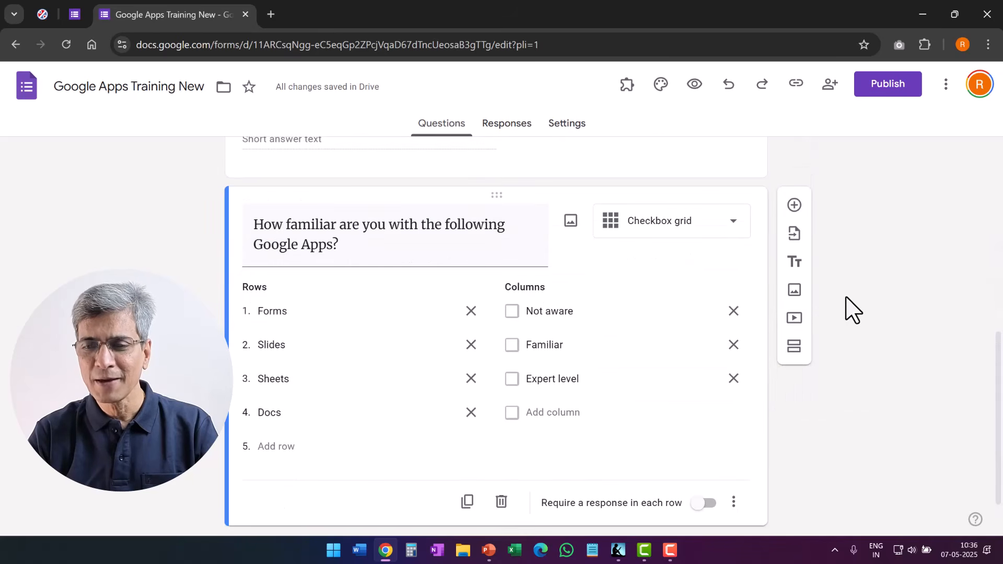
{"action": "left_click", "coordinate": [794, 162]}
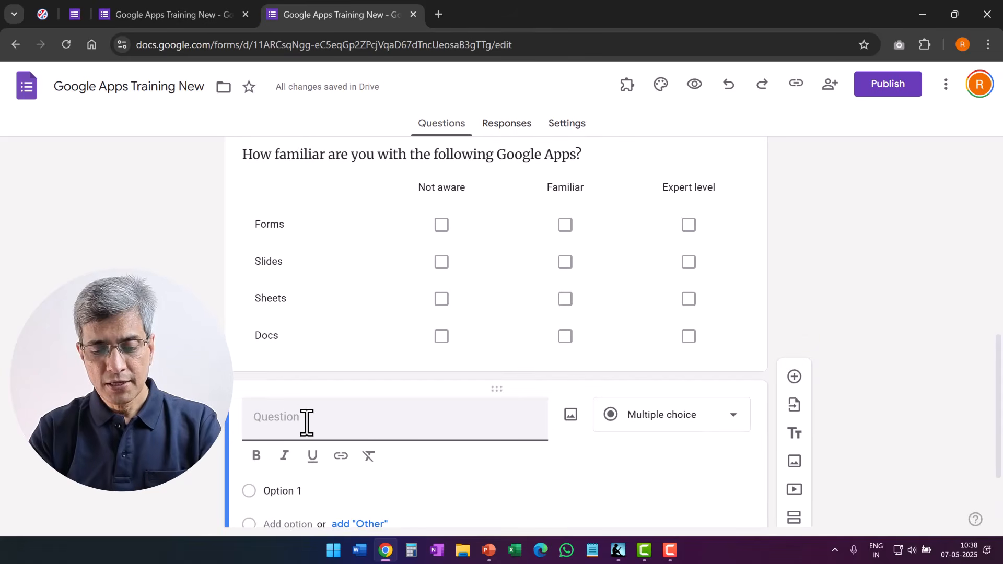
{"action": "type", "text": "Which of the Following Apps do you u"}
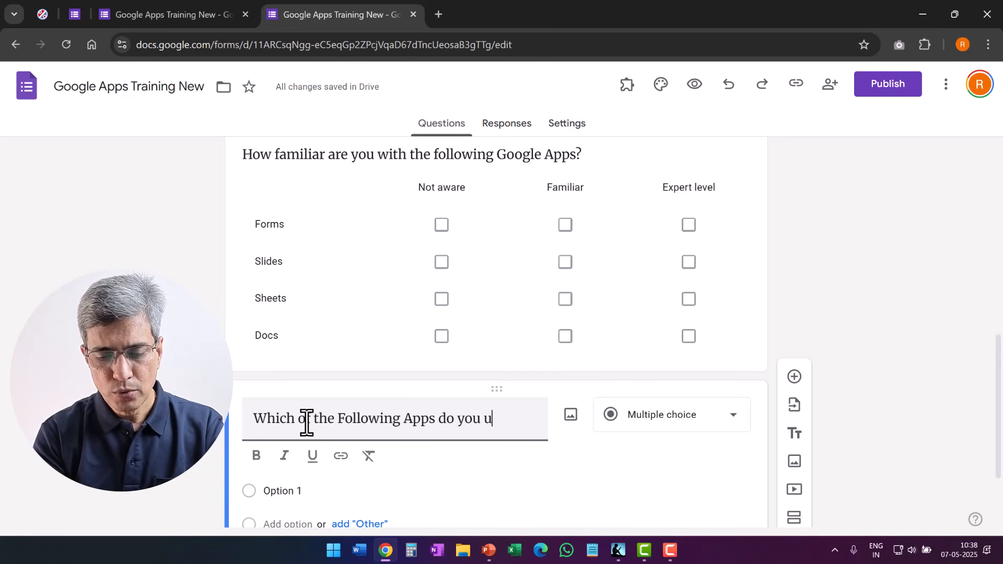
{"action": "type", "text": "he most?"}
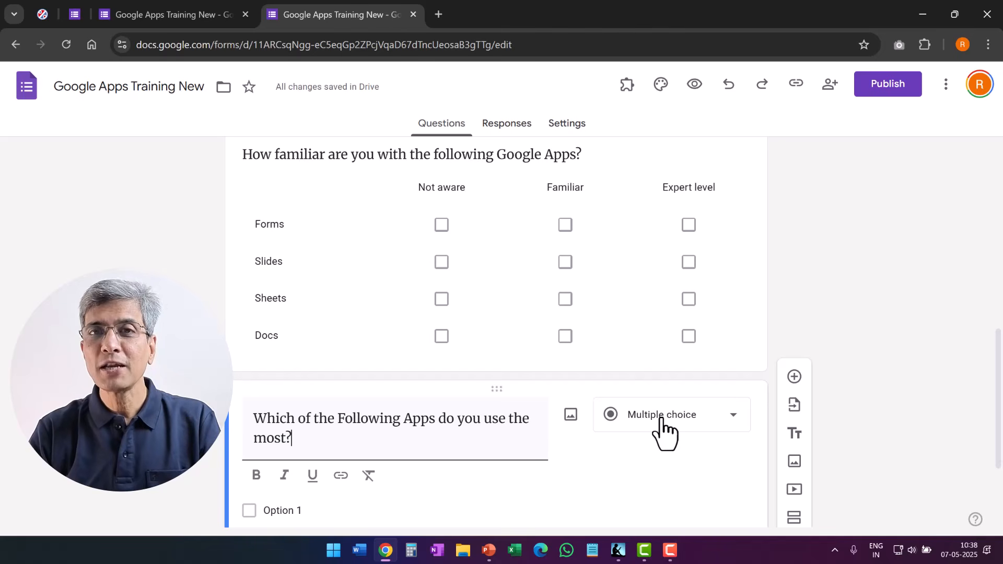
Enter Docs, Sheets, Slides and Forms as the four answer options of the most-used apps question
{"action": "scroll", "coordinate": [652, 444], "scroll_direction": "down", "scroll_amount": 3}
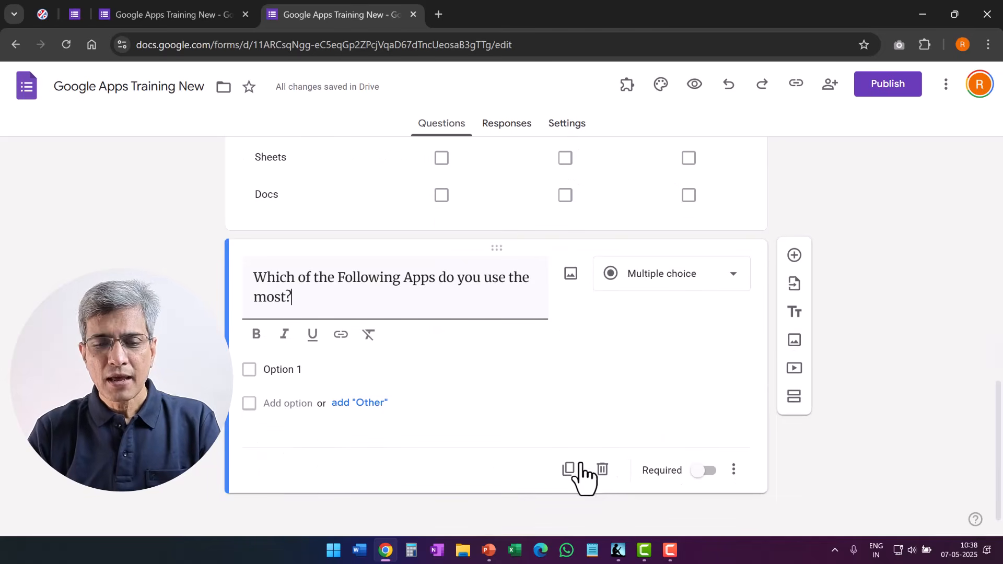
{"action": "left_click", "coordinate": [270, 365]}
{"action": "type", "text": "Socs"}
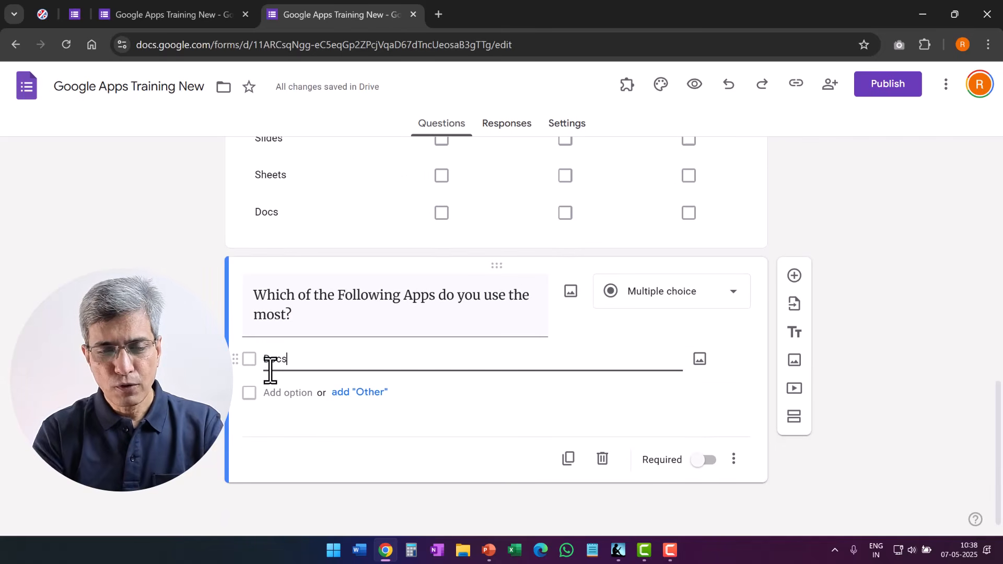
{"action": "key", "text": "Return"}
{"action": "type", "text": "Sheets"}
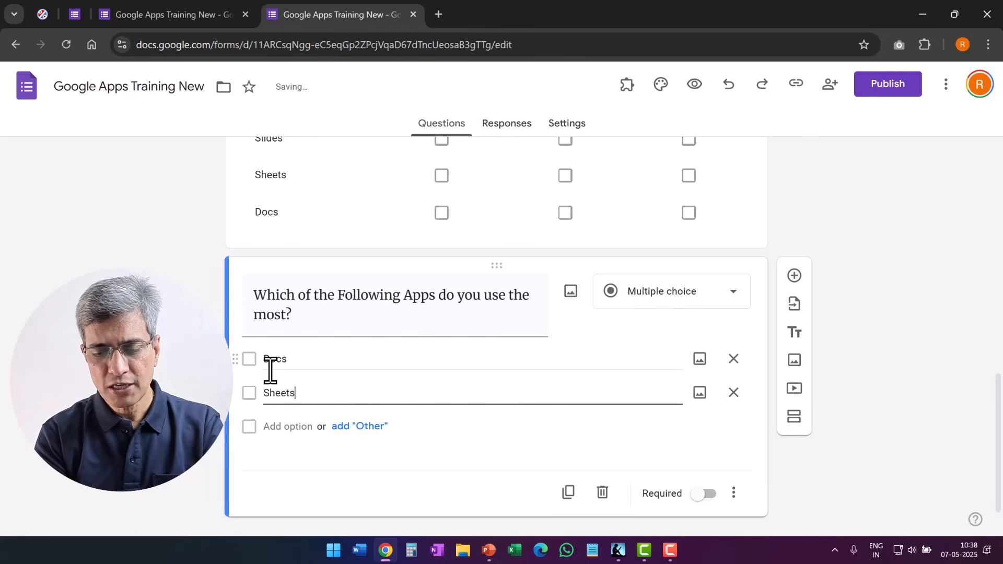
{"action": "key", "text": "Return"}
{"action": "type", "text": "Slides"}
{"action": "key", "text": "Return"}
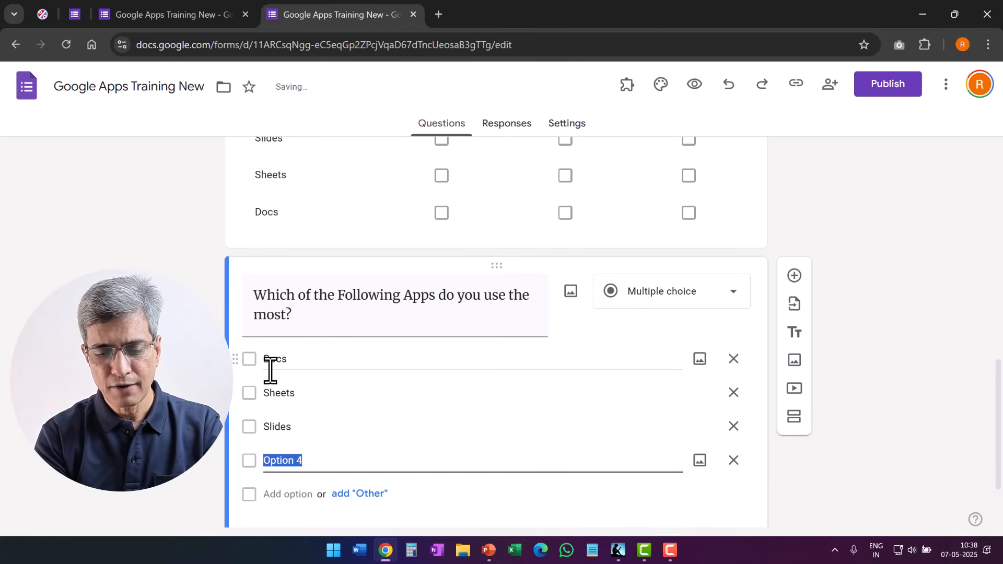
{"action": "type", "text": "Forms"}
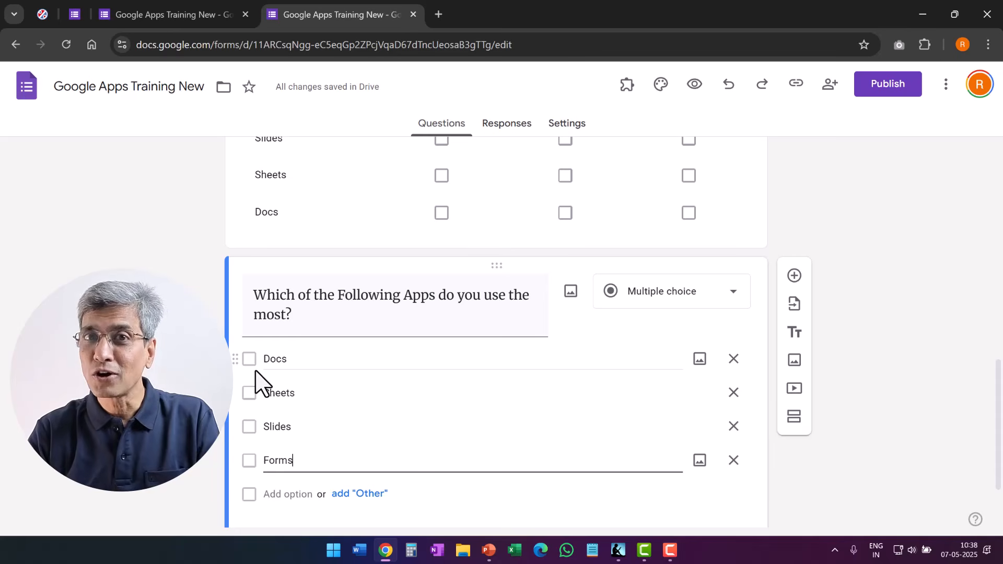
Test selecting both Docs and Slides for the most-used apps question in a form preview, and leave the preview without keeping the answers
{"action": "scroll", "coordinate": [256, 371], "scroll_direction": "up", "scroll_amount": 3}
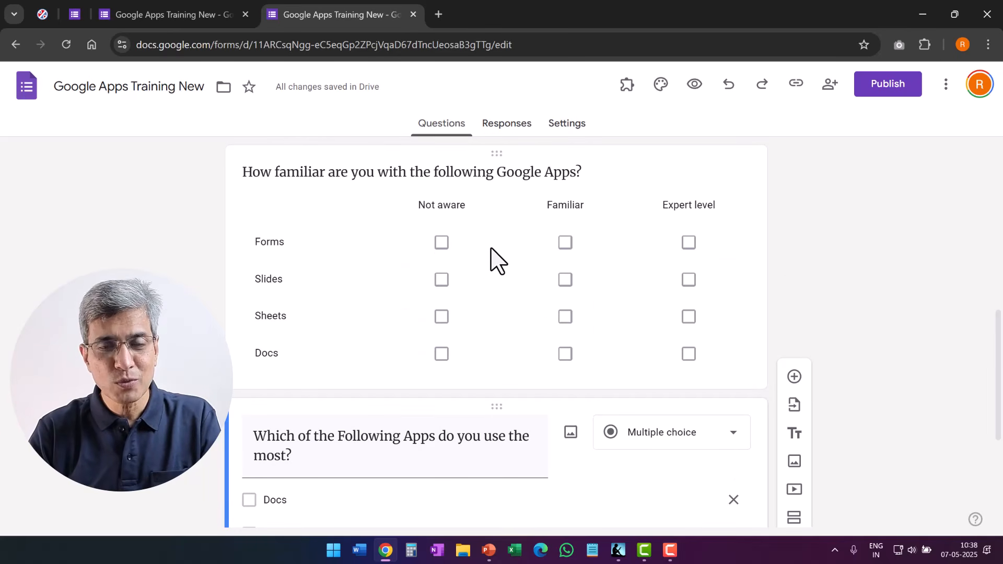
{"action": "scroll", "coordinate": [491, 321], "scroll_direction": "down", "scroll_amount": 3}
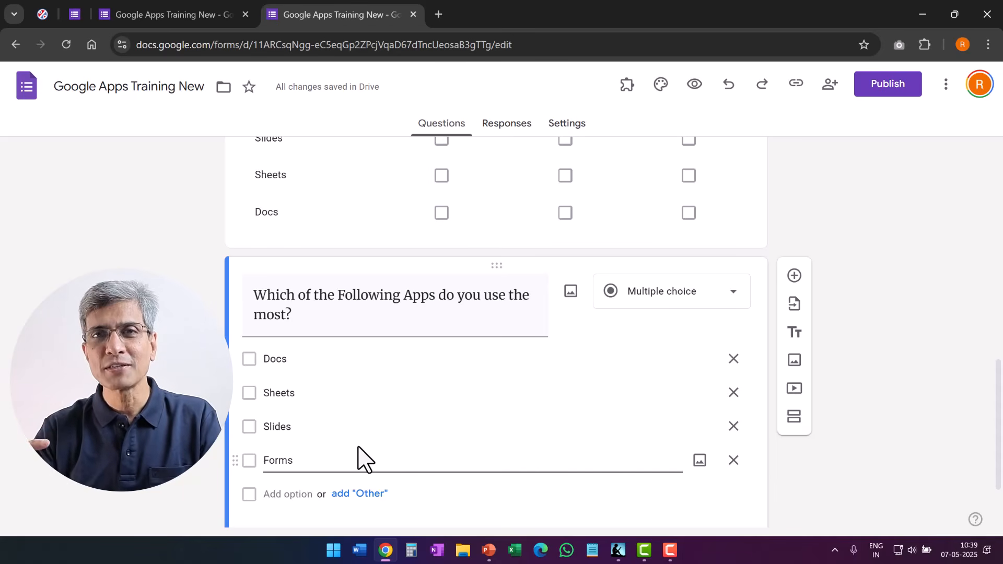
{"action": "left_click", "coordinate": [694, 85]}
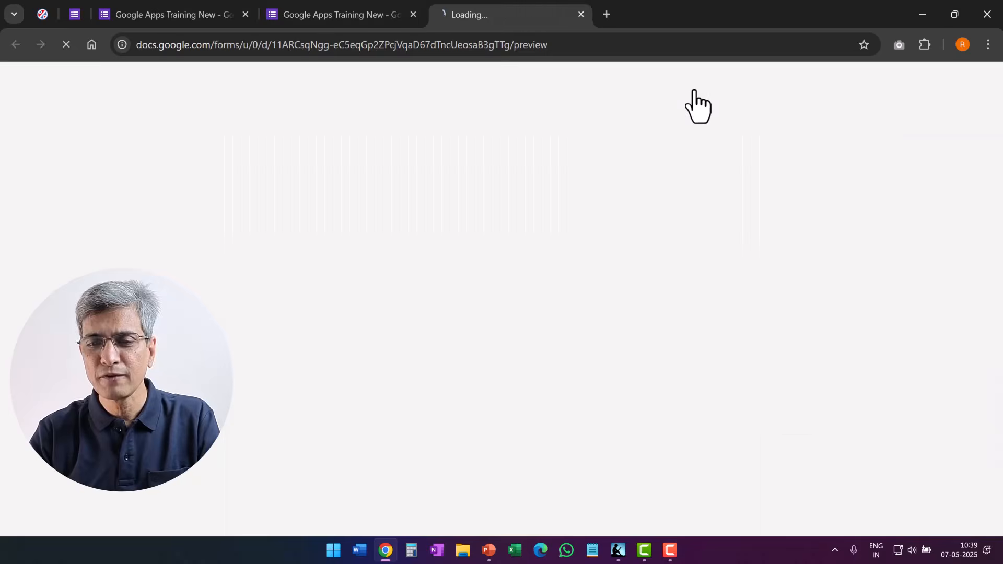
{"action": "scroll", "coordinate": [588, 389], "scroll_direction": "down", "scroll_amount": 15}
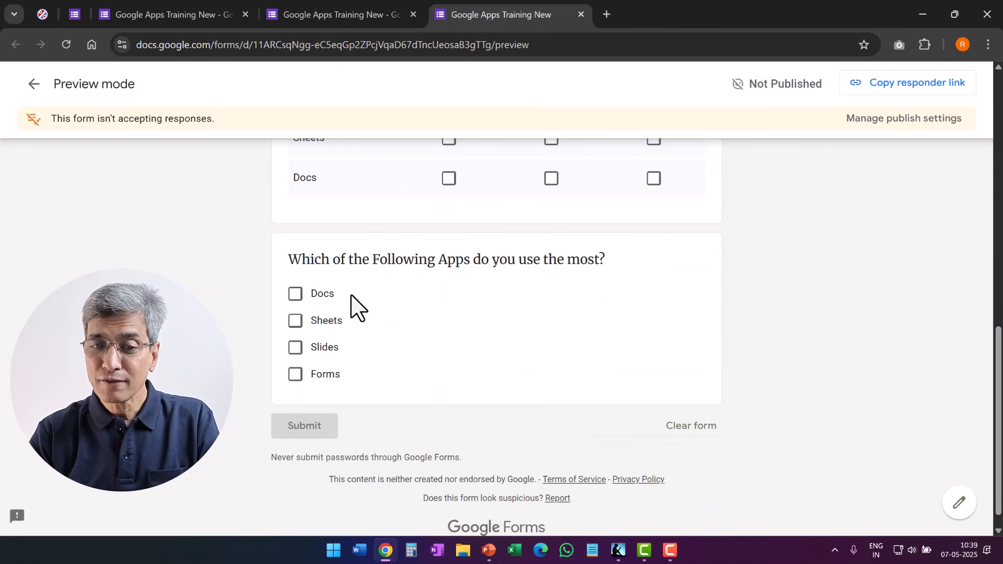
{"action": "left_click", "coordinate": [296, 295]}
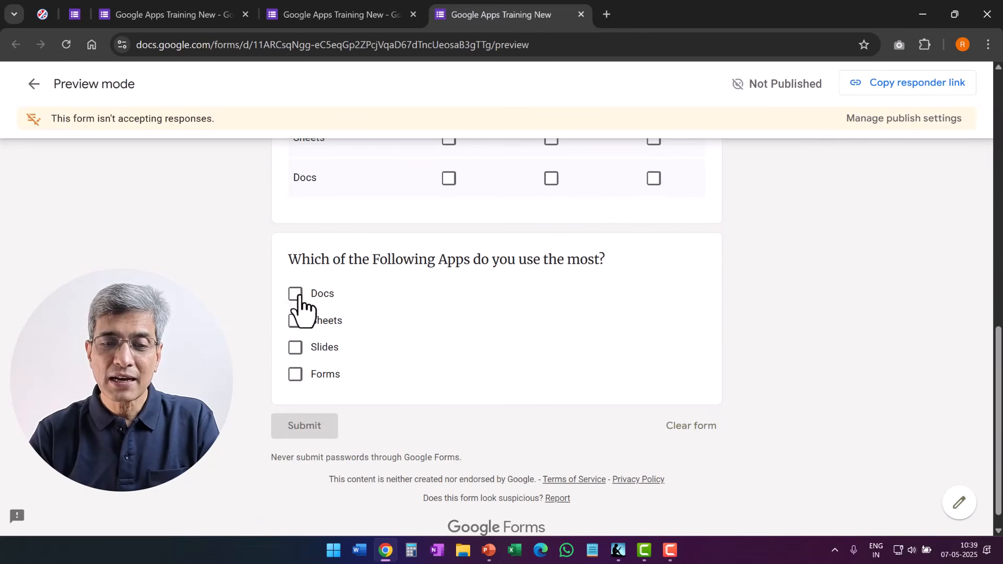
{"action": "left_click", "coordinate": [295, 347]}
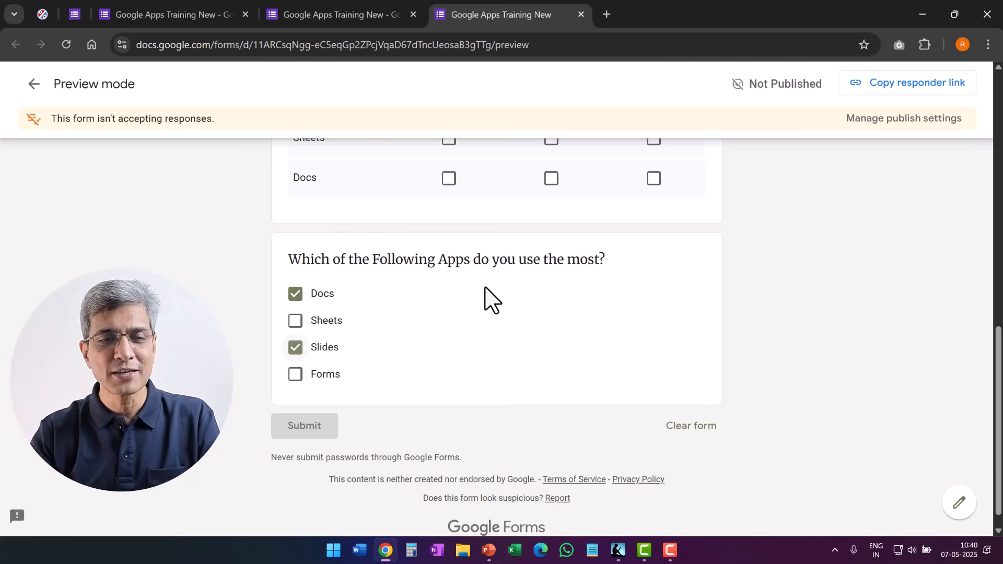
{"action": "left_click", "coordinate": [580, 14]}
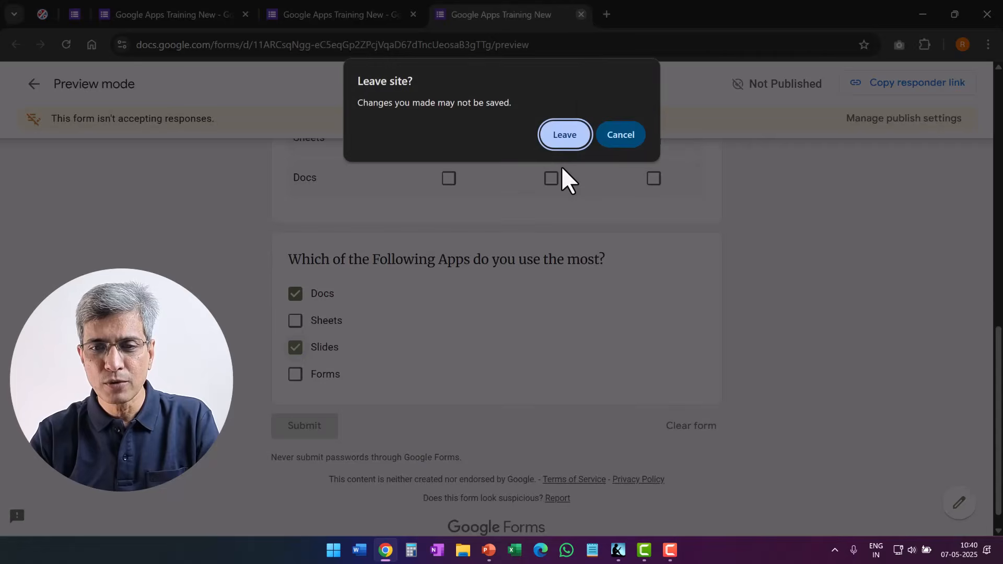
{"action": "key", "text": "Return"}
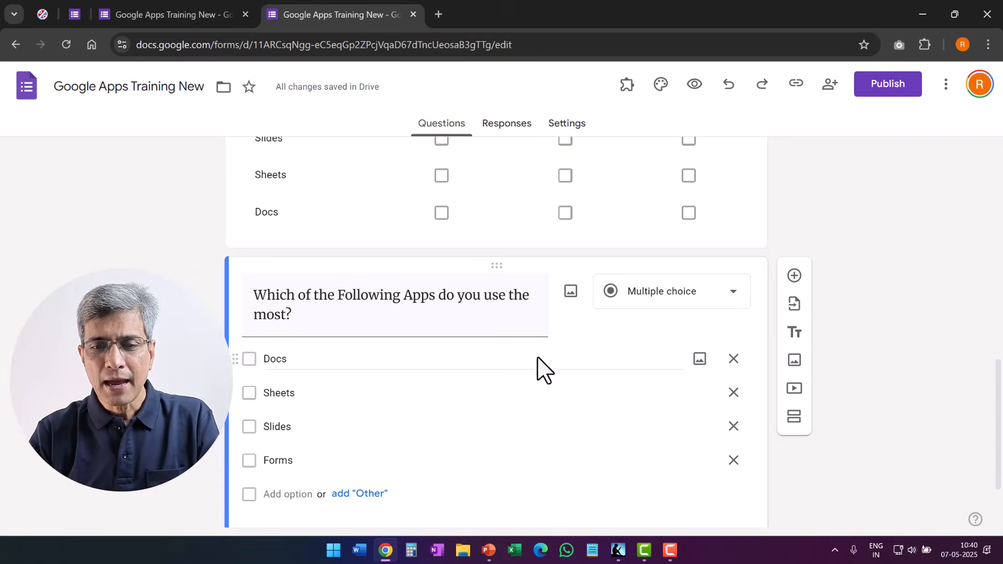
Compare Multiple choice and Dropdown as the type of the most-used apps question and settle on Dropdown
{"action": "left_click", "coordinate": [658, 296]}
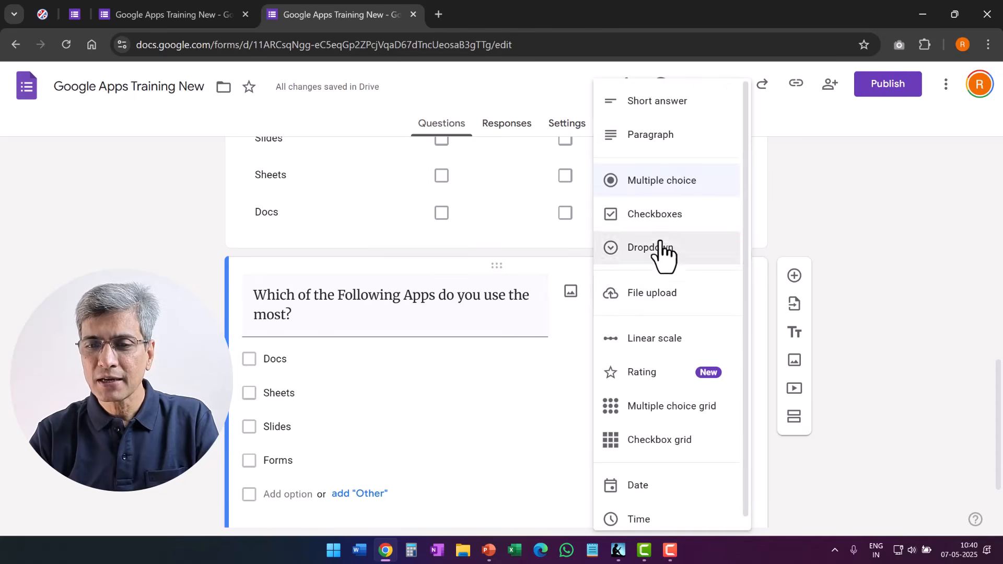
{"action": "left_click", "coordinate": [670, 189]}
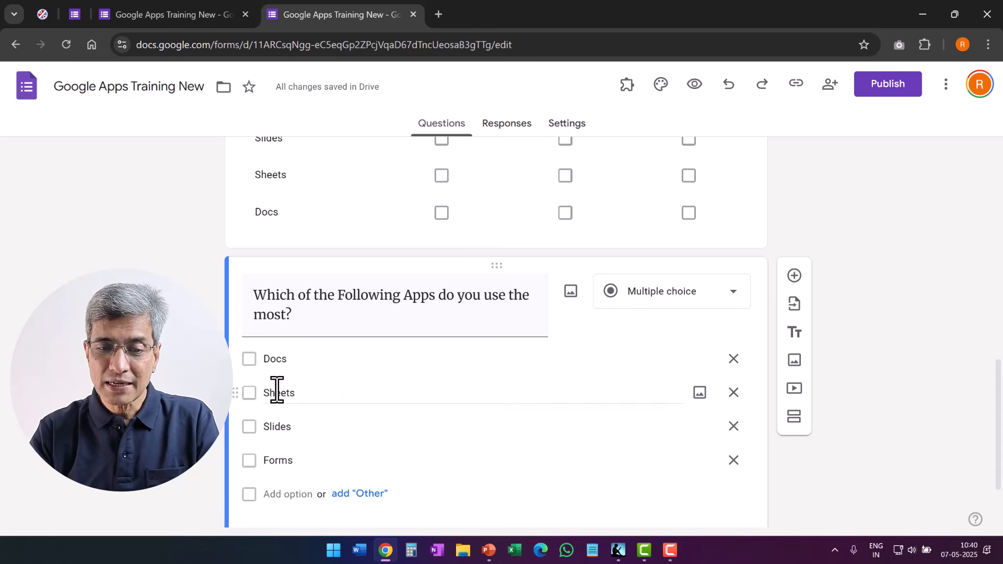
{"action": "left_click", "coordinate": [652, 304]}
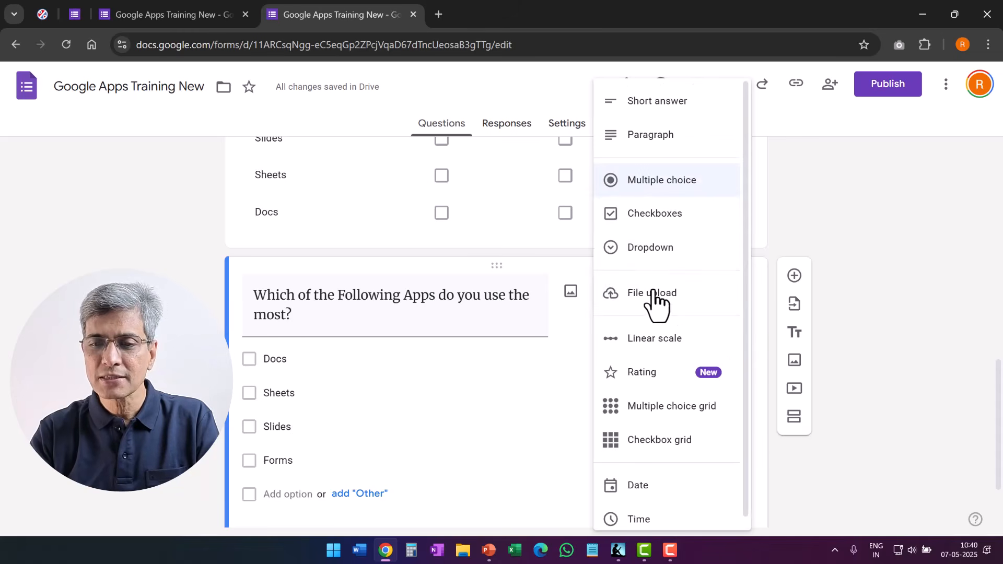
{"action": "left_click", "coordinate": [653, 250]}
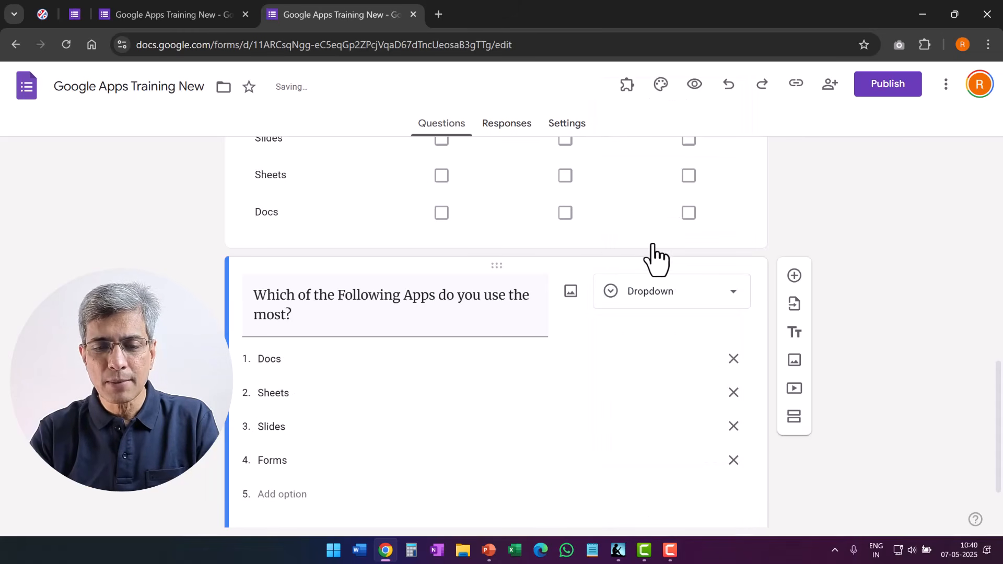
{"action": "left_click", "coordinate": [635, 303]}
{"action": "left_click", "coordinate": [649, 187]}
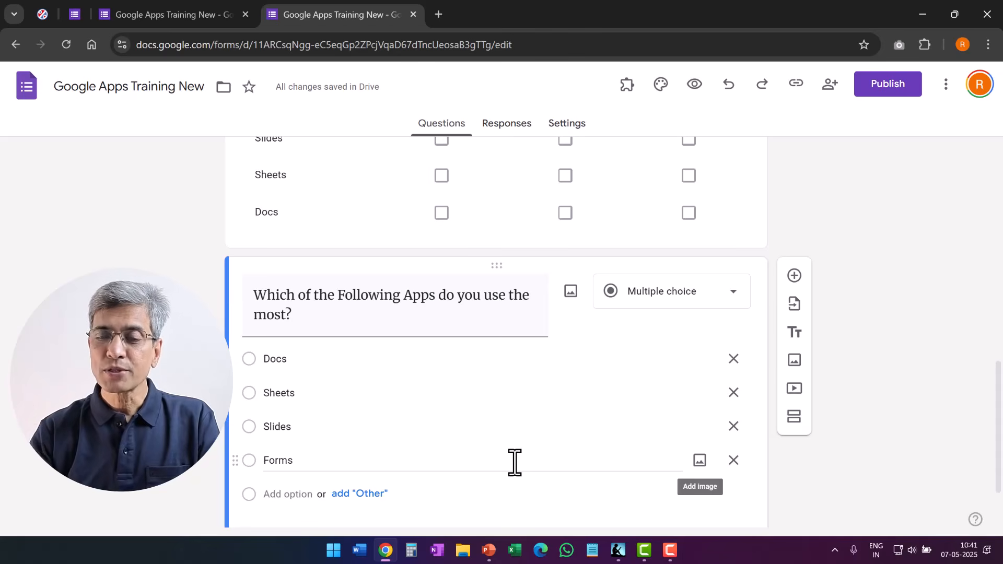
{"action": "left_click", "coordinate": [653, 293]}
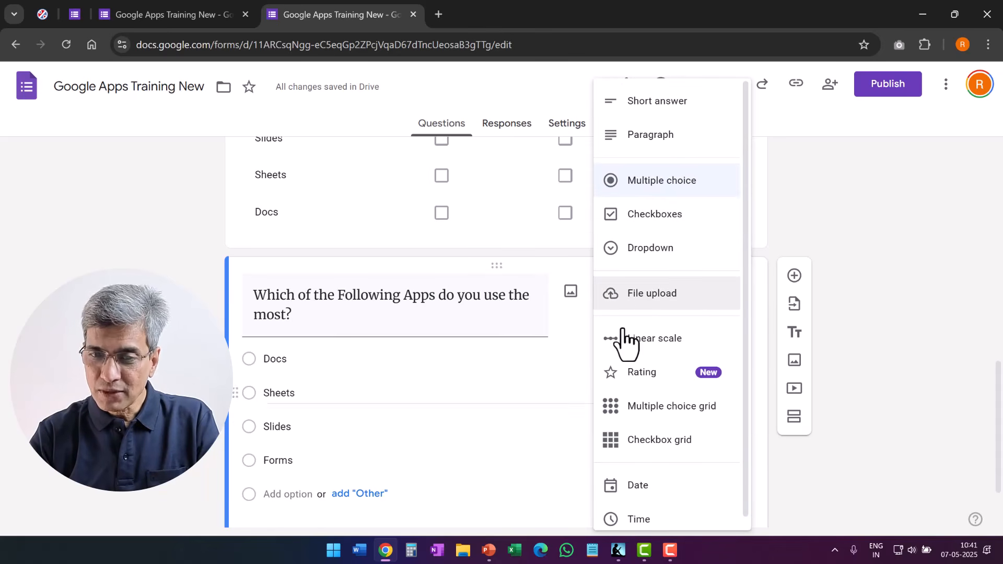
{"action": "left_click", "coordinate": [654, 253]}
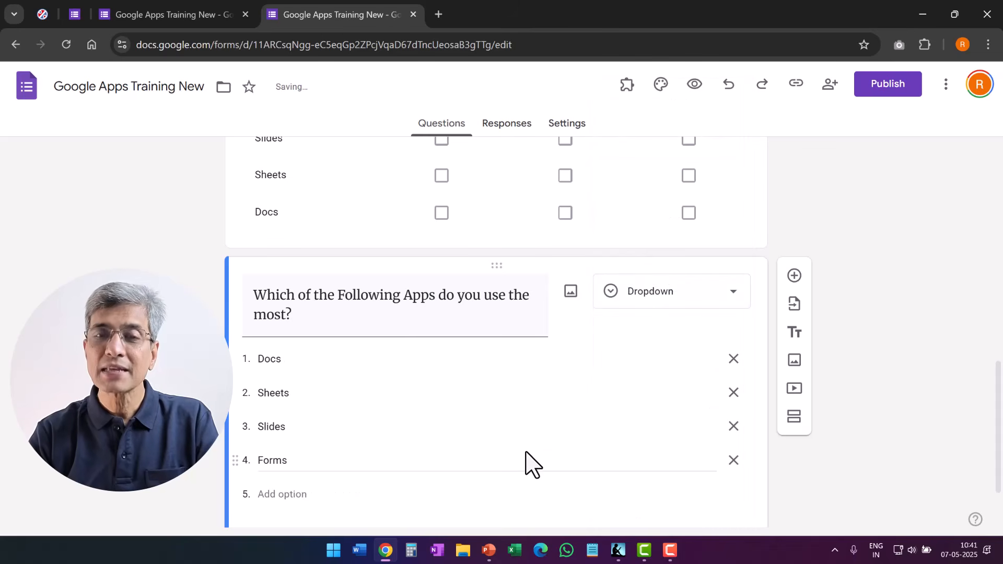
Test choosing Sheets as the answer to the most-used apps question in a form preview, and close the preview
{"action": "left_click", "coordinate": [699, 84]}
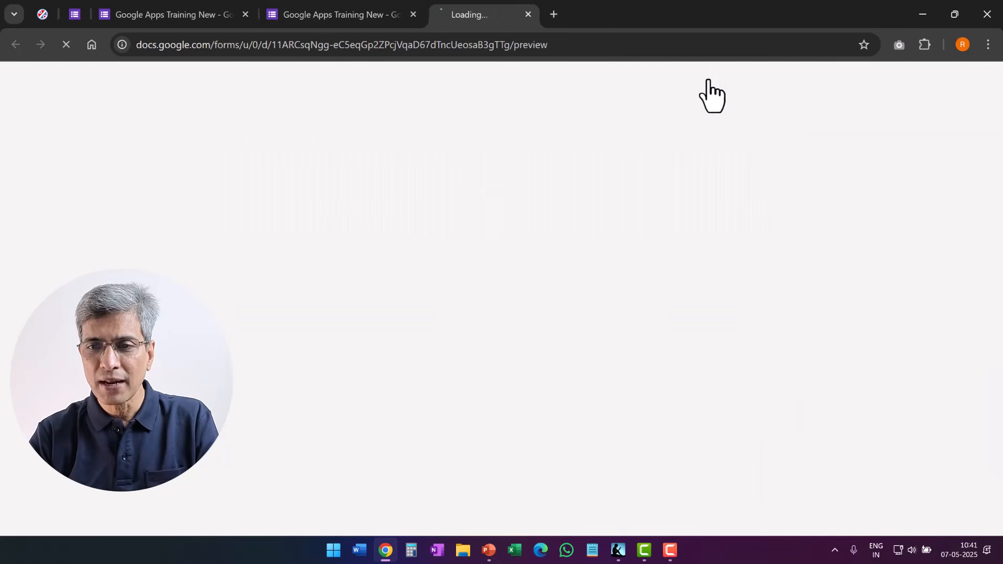
{"action": "scroll", "coordinate": [634, 384], "scroll_direction": "down", "scroll_amount": 10}
{"action": "scroll", "coordinate": [640, 396], "scroll_direction": "down", "scroll_amount": 3}
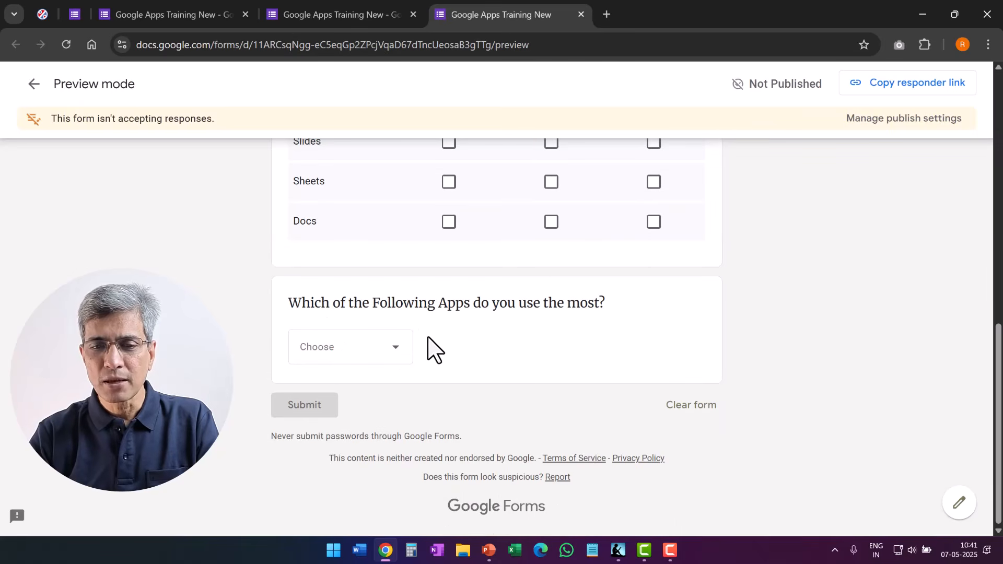
{"action": "left_click", "coordinate": [326, 349]}
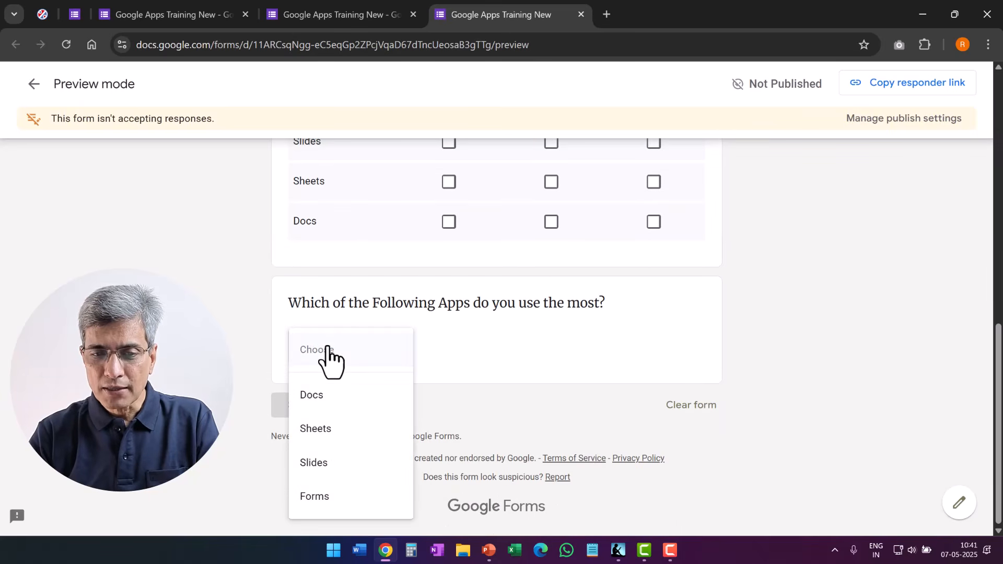
{"action": "left_click", "coordinate": [316, 430]}
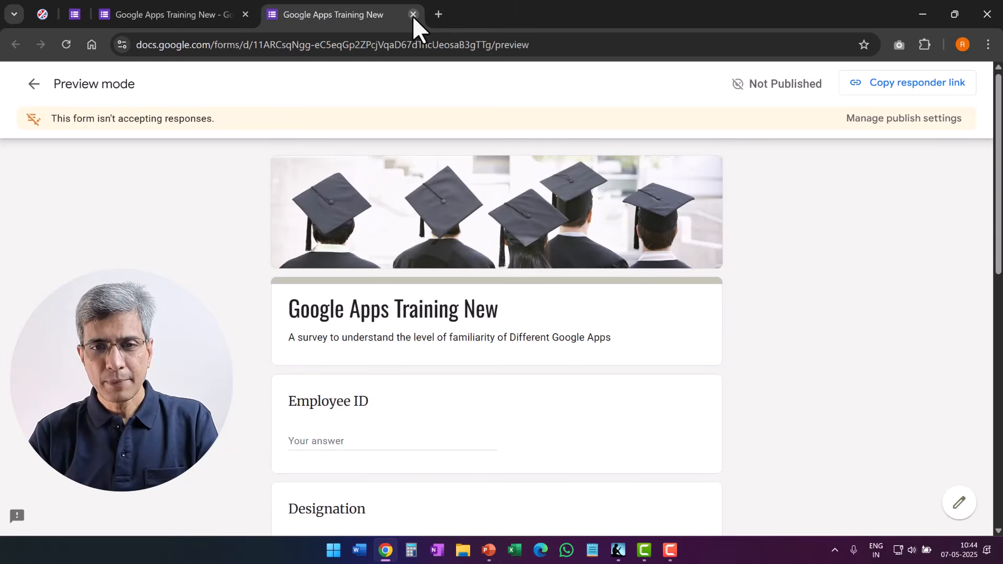
{"action": "left_click", "coordinate": [411, 15]}
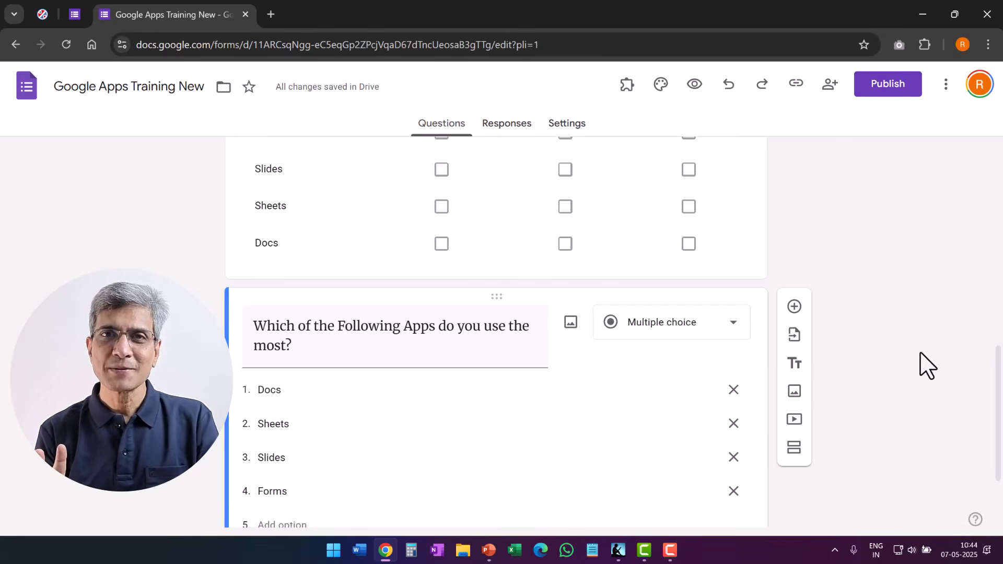
Make the most-used apps question required
{"action": "scroll", "coordinate": [914, 347], "scroll_direction": "down", "scroll_amount": 3}
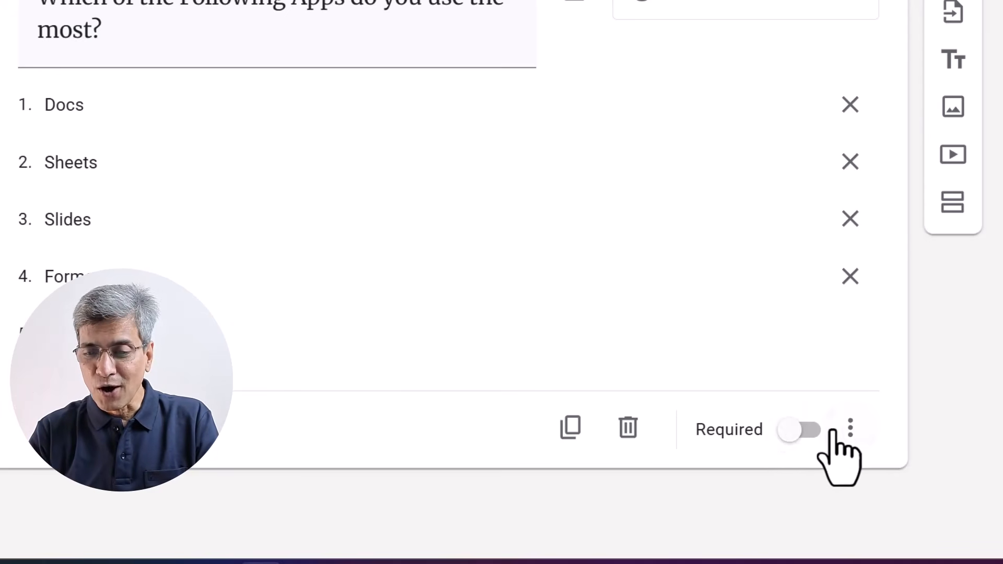
{"action": "left_click", "coordinate": [814, 433]}
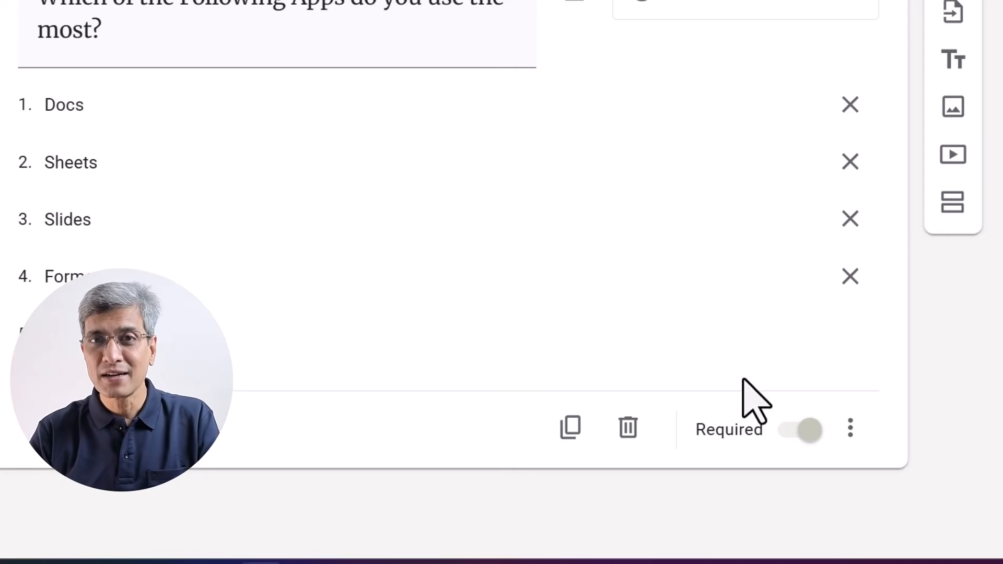
Show a description field on the question about familiarity with the Google Apps
{"action": "scroll", "coordinate": [751, 399], "scroll_direction": "up", "scroll_amount": 8}
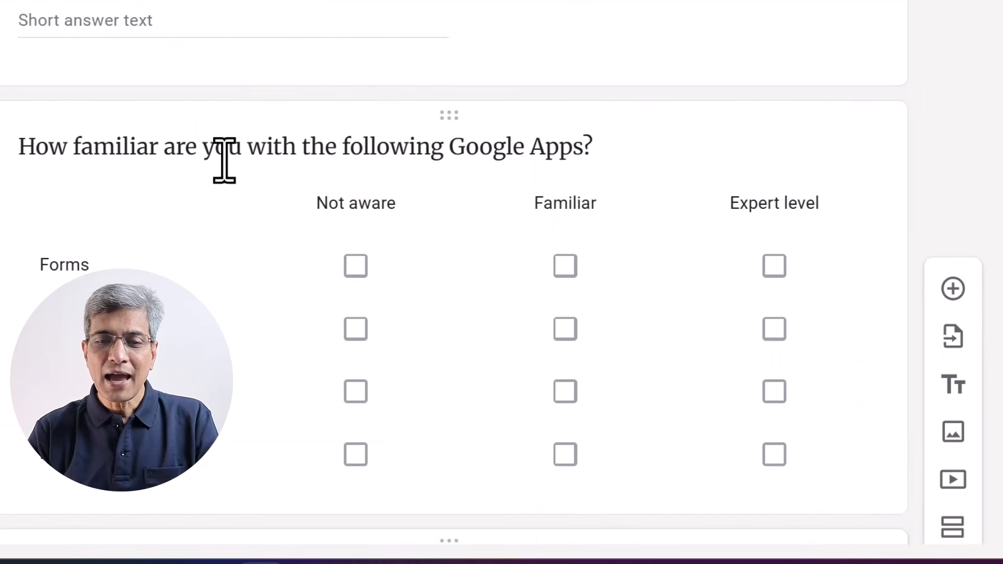
{"action": "scroll", "coordinate": [667, 145], "scroll_direction": "down", "scroll_amount": 2}
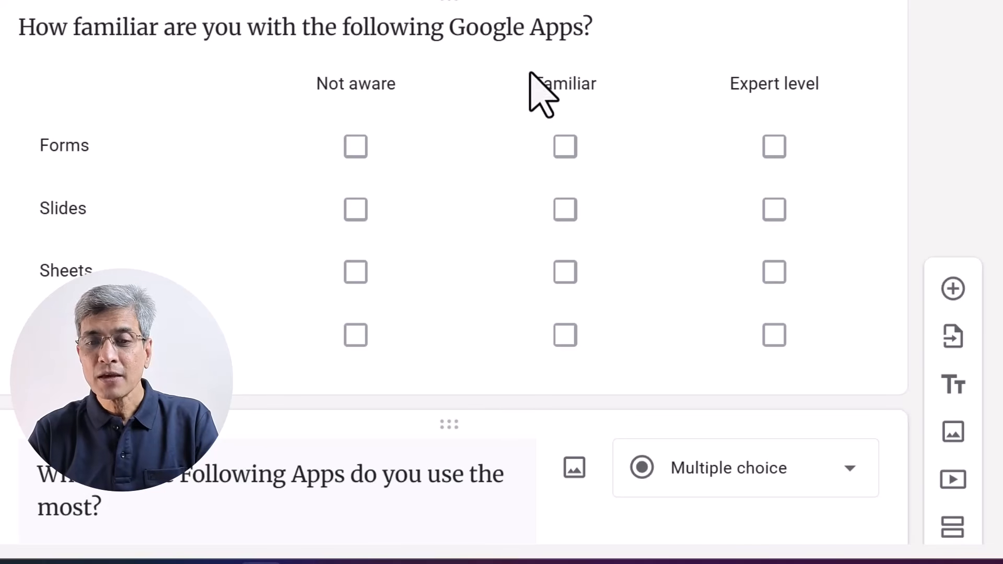
{"action": "left_click", "coordinate": [684, 345]}
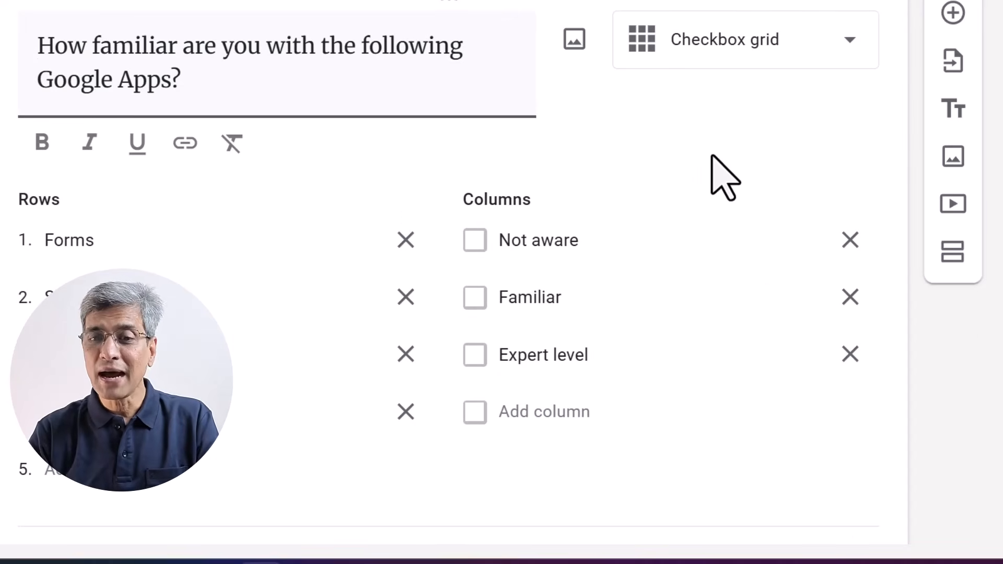
{"action": "scroll", "coordinate": [724, 177], "scroll_direction": "down", "scroll_amount": 5}
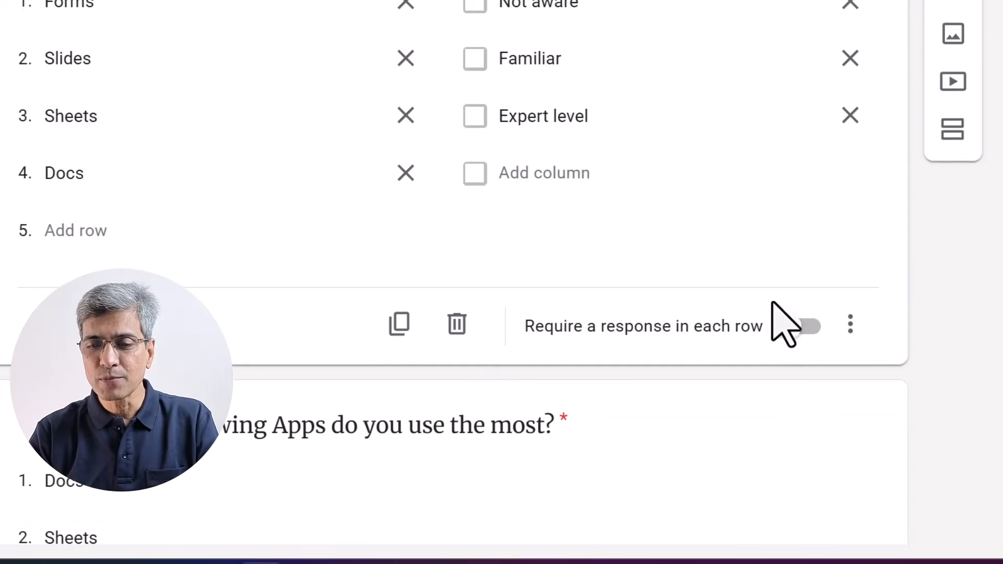
{"action": "left_click", "coordinate": [850, 324]}
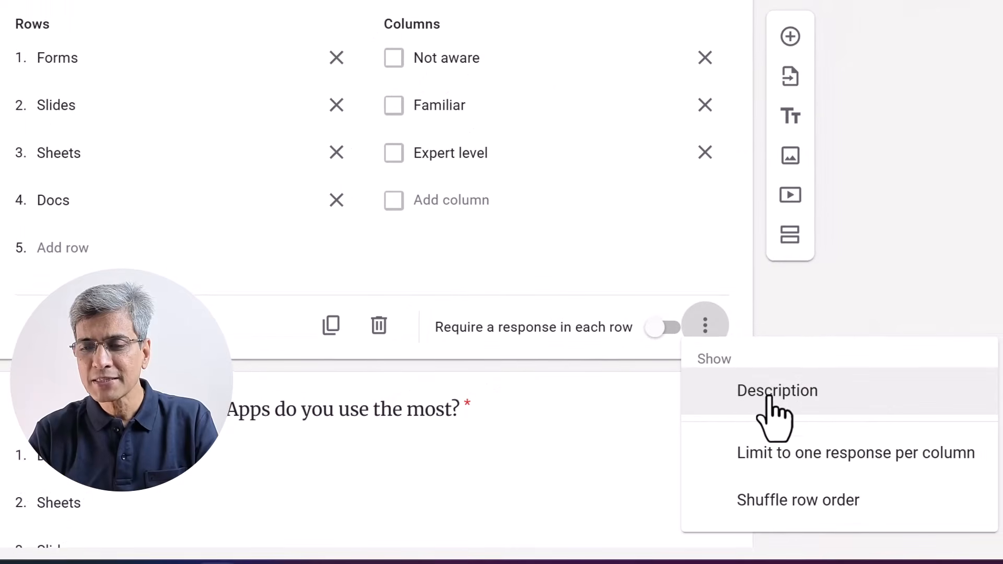
{"action": "left_click", "coordinate": [755, 396]}
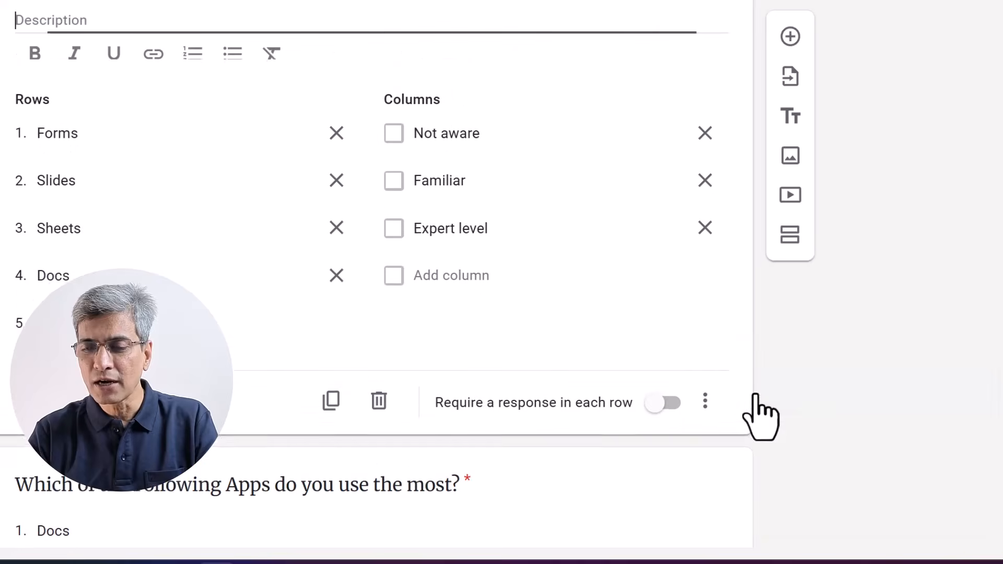
Enter "Never used= Not aware, Use sometimes = Familiar, Use regularly = Expert" as the familiarity question's description
{"action": "scroll", "coordinate": [313, 235], "scroll_direction": "up", "scroll_amount": 4}
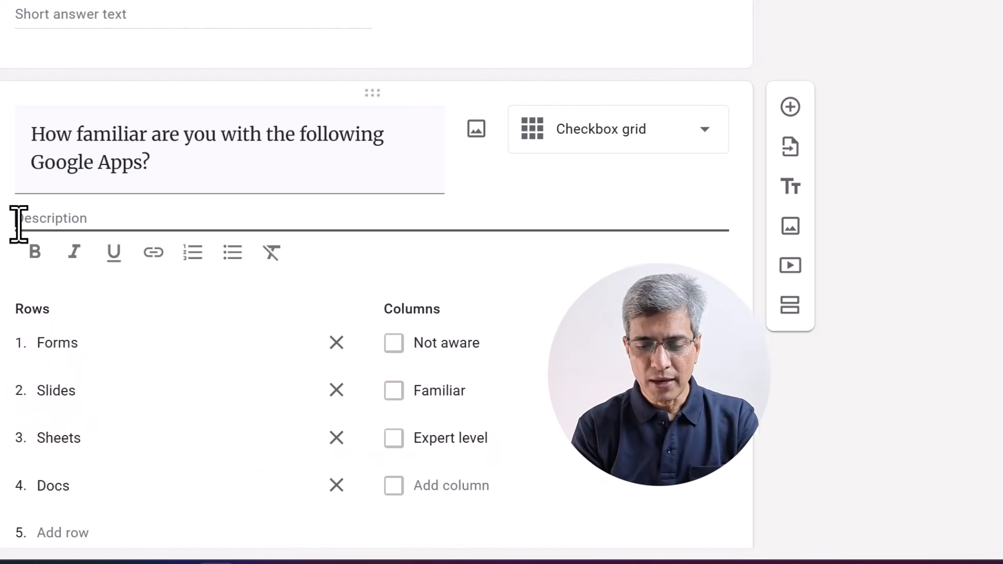
{"action": "type", "text": "Never "}
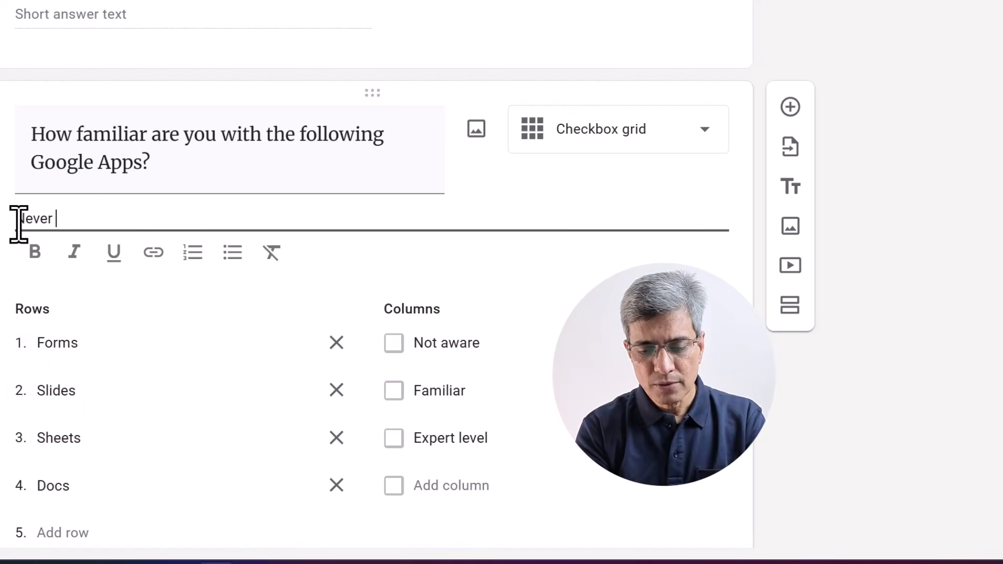
{"action": "type", "text": "used= "}
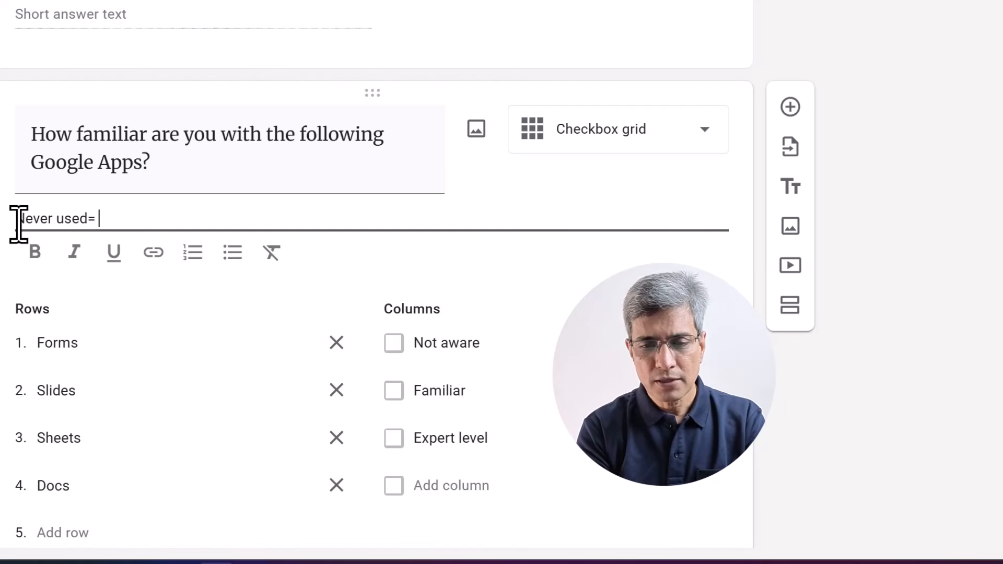
{"action": "type", "text": "Not aware,"}
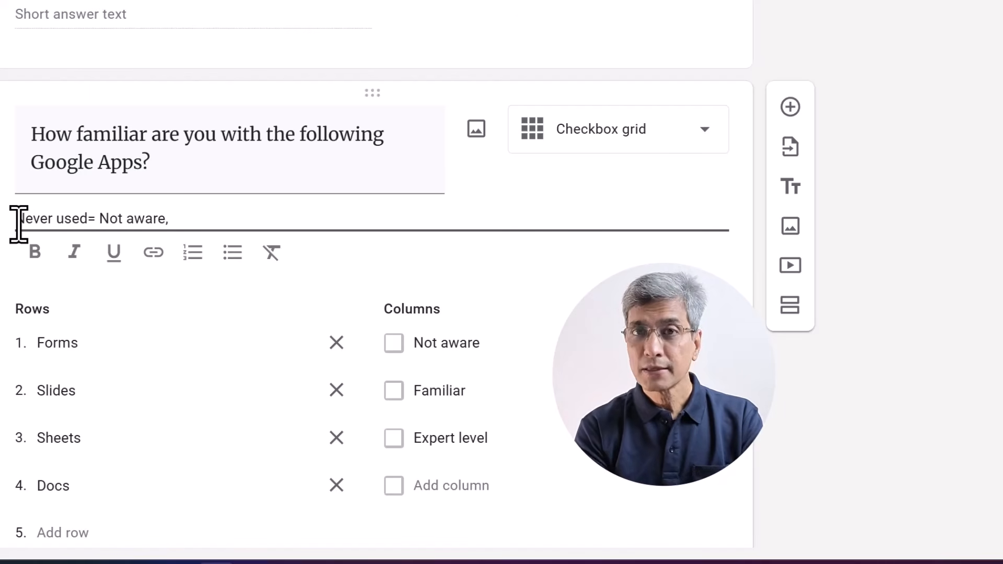
{"action": "type", "text": " Use sometimes ="}
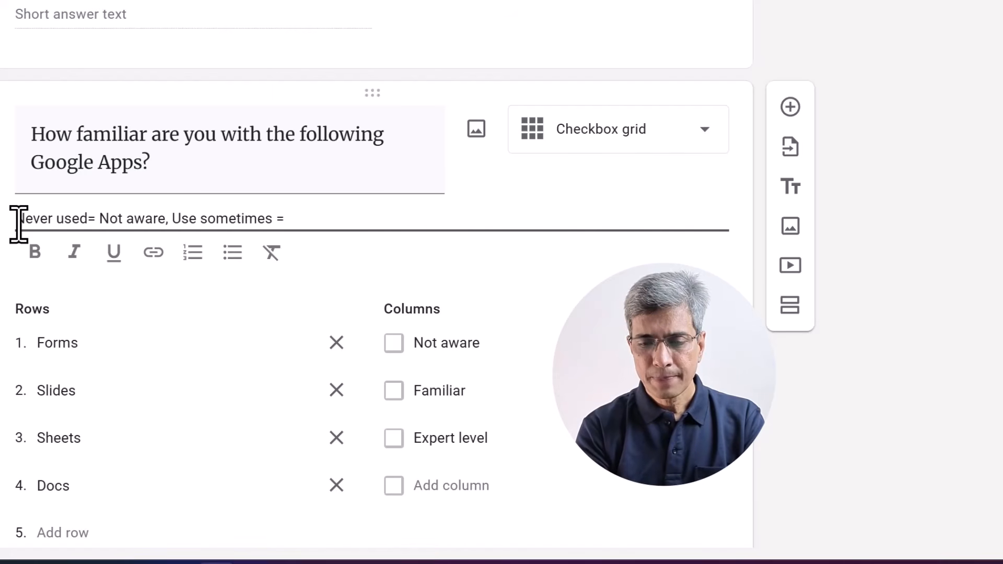
{"action": "type", "text": " Familiar, Use "}
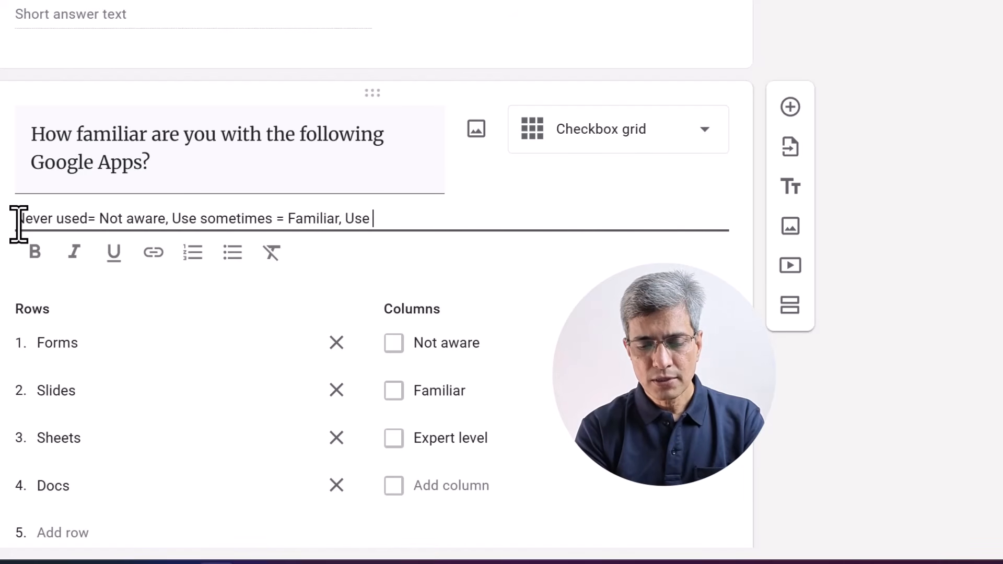
{"action": "type", "text": "regularly = Ex"}
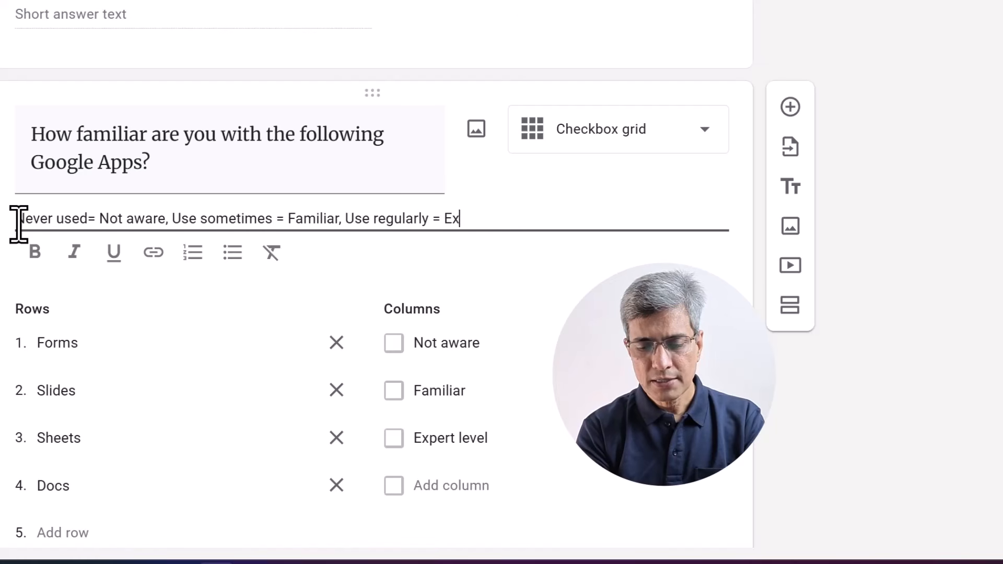
{"action": "type", "text": "pert"}
{"action": "left_click", "coordinate": [919, 307]}
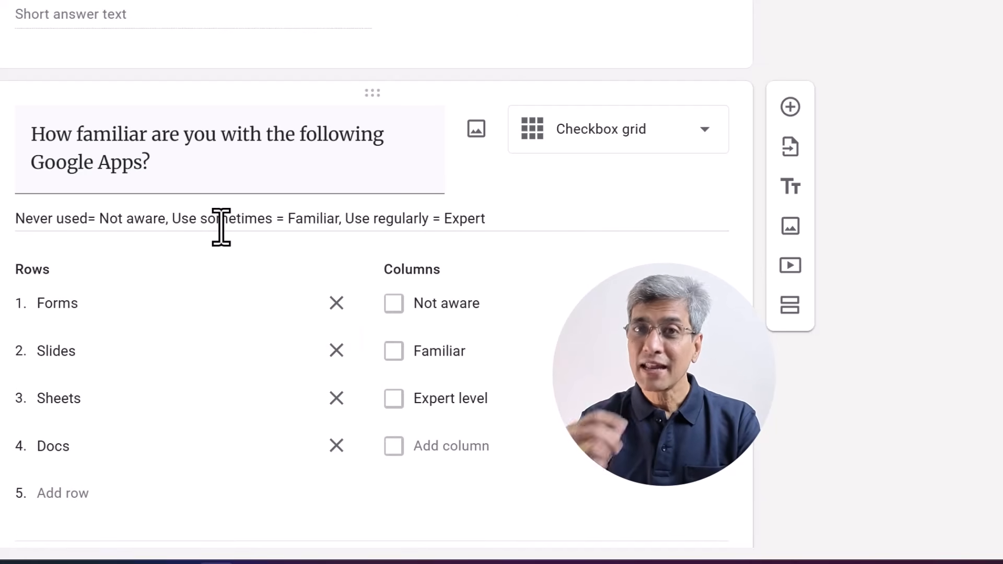
{"action": "left_click", "coordinate": [531, 229]}
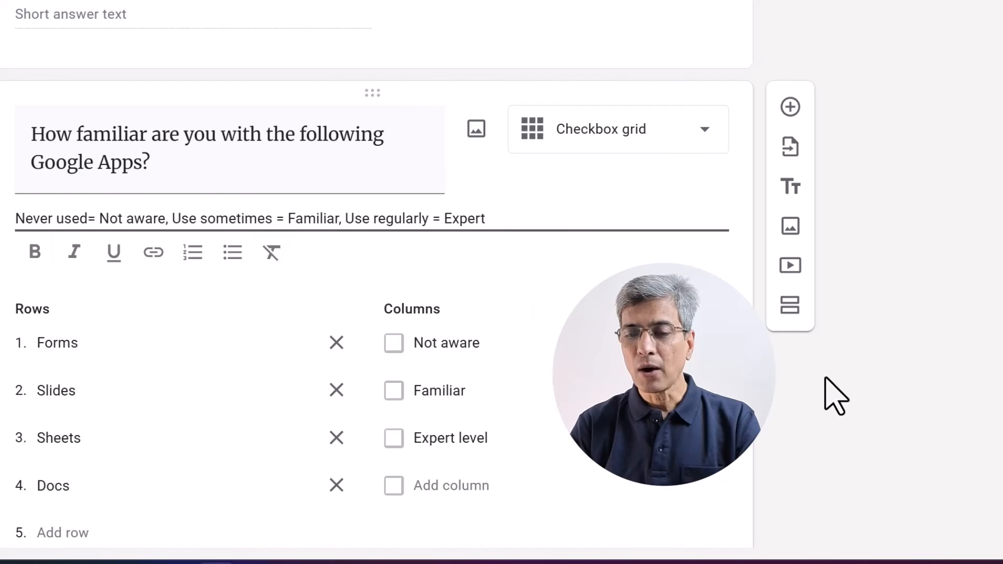
{"action": "left_click", "coordinate": [813, 389]}
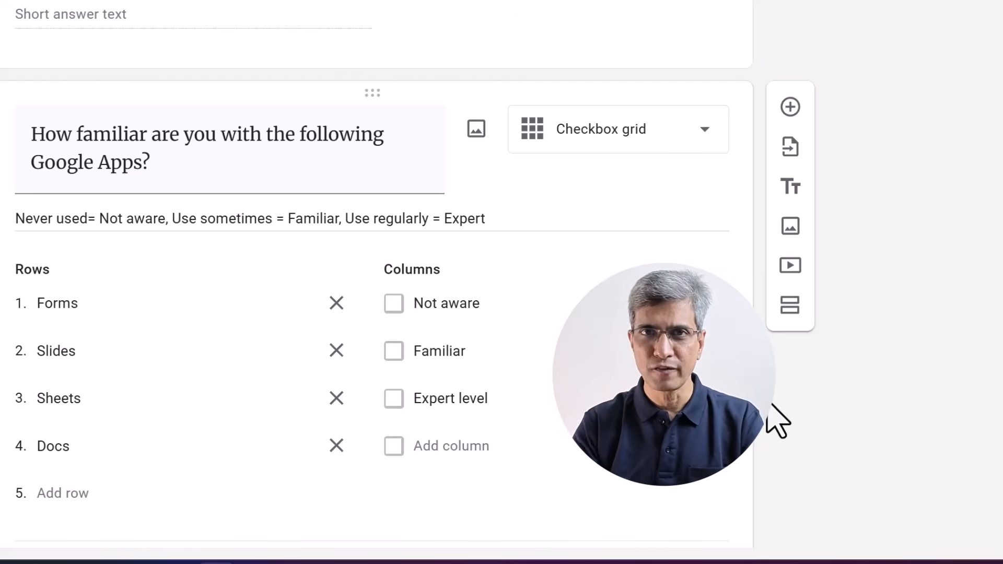
Add a new section to the form after the most-used apps question
{"action": "scroll", "coordinate": [804, 401], "scroll_direction": "down", "scroll_amount": 7}
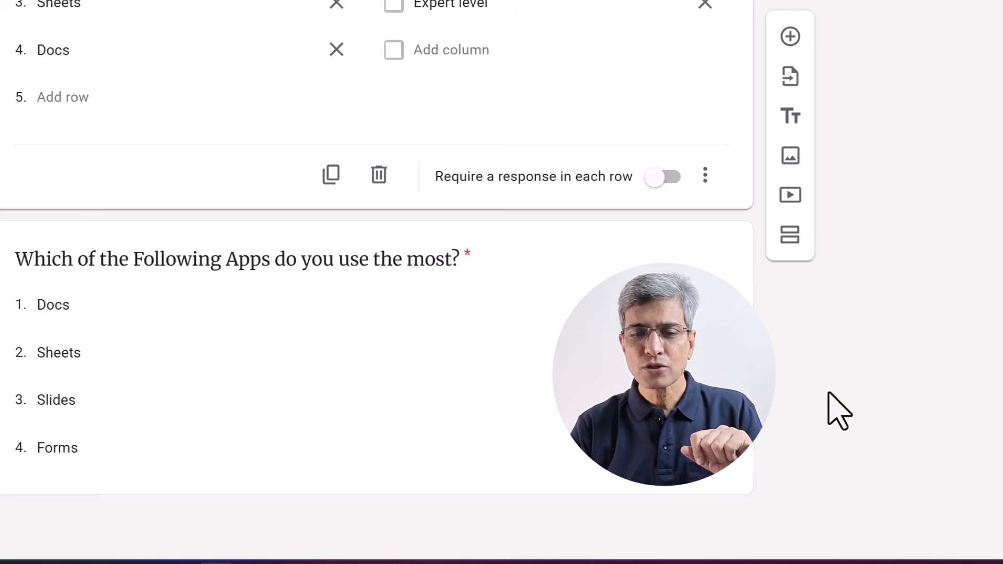
{"action": "scroll", "coordinate": [829, 392], "scroll_direction": "down", "scroll_amount": 1}
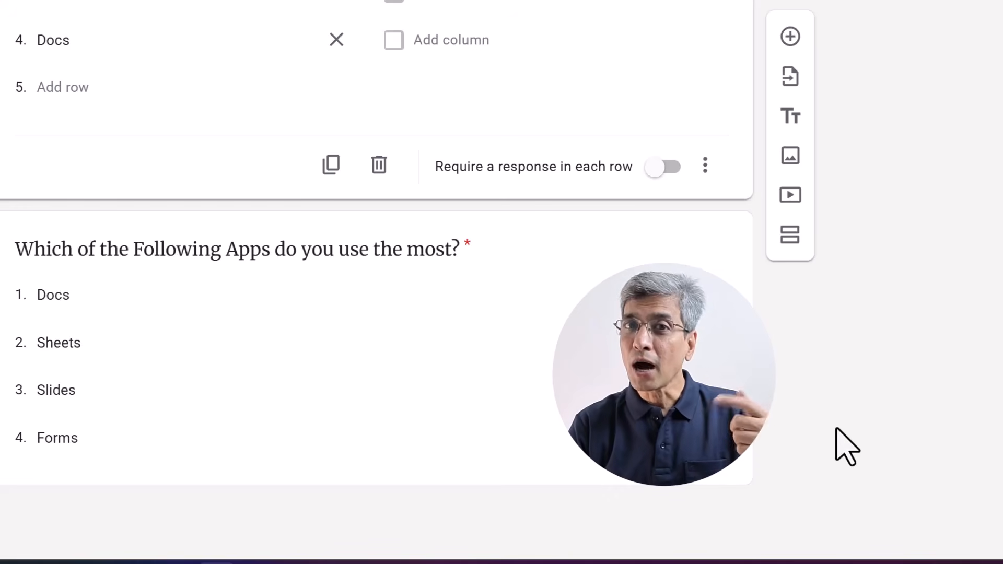
{"action": "left_click", "coordinate": [501, 437]}
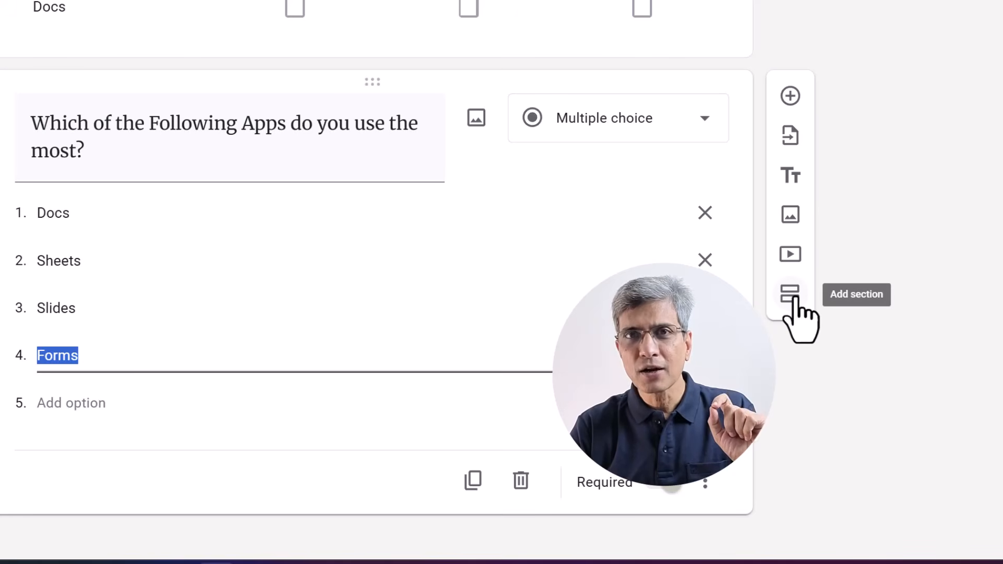
{"action": "left_click", "coordinate": [789, 294]}
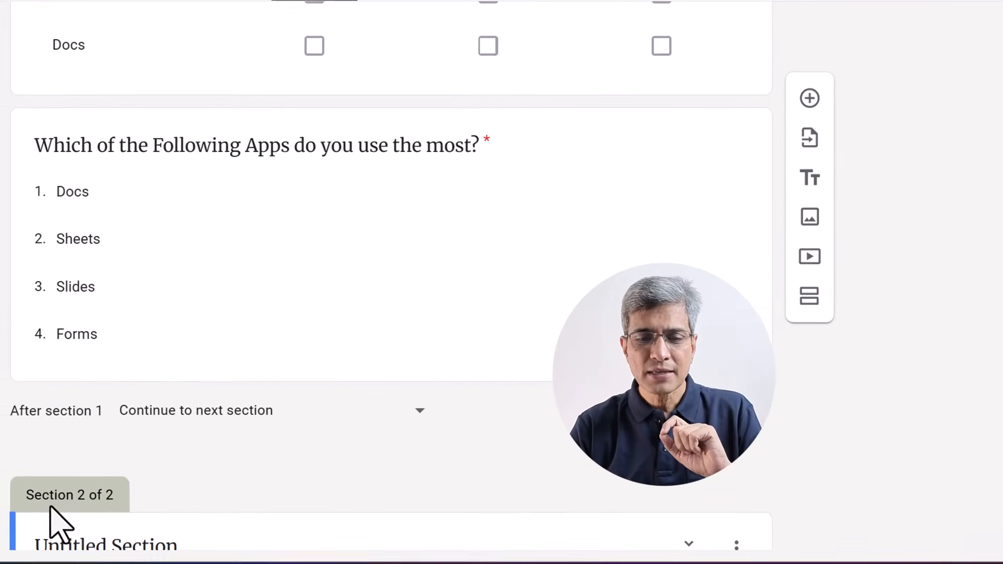
{"action": "scroll", "coordinate": [397, 494], "scroll_direction": "down", "scroll_amount": 3}
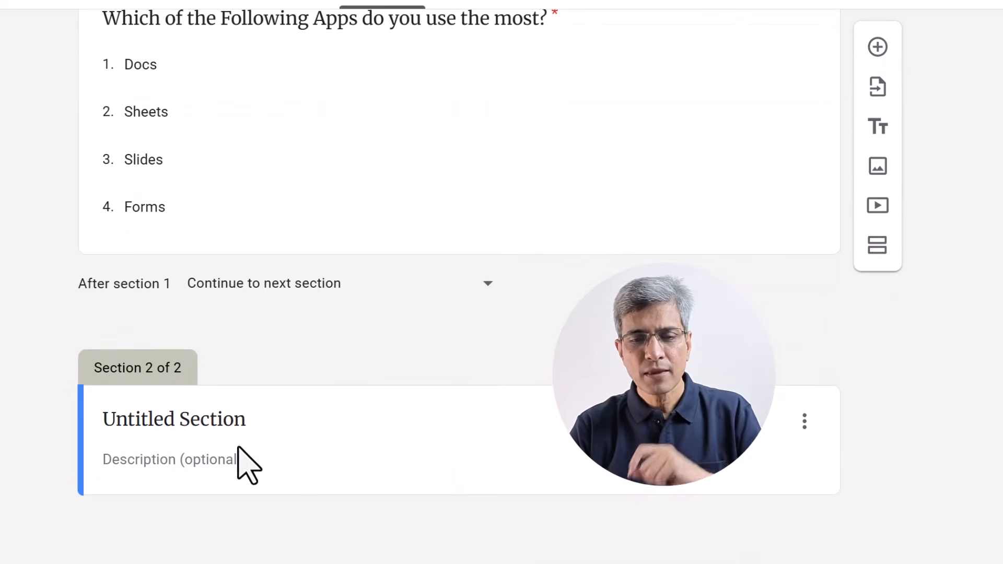
Title the second section "Scheduling the Training Session"
{"action": "left_click", "coordinate": [233, 420]}
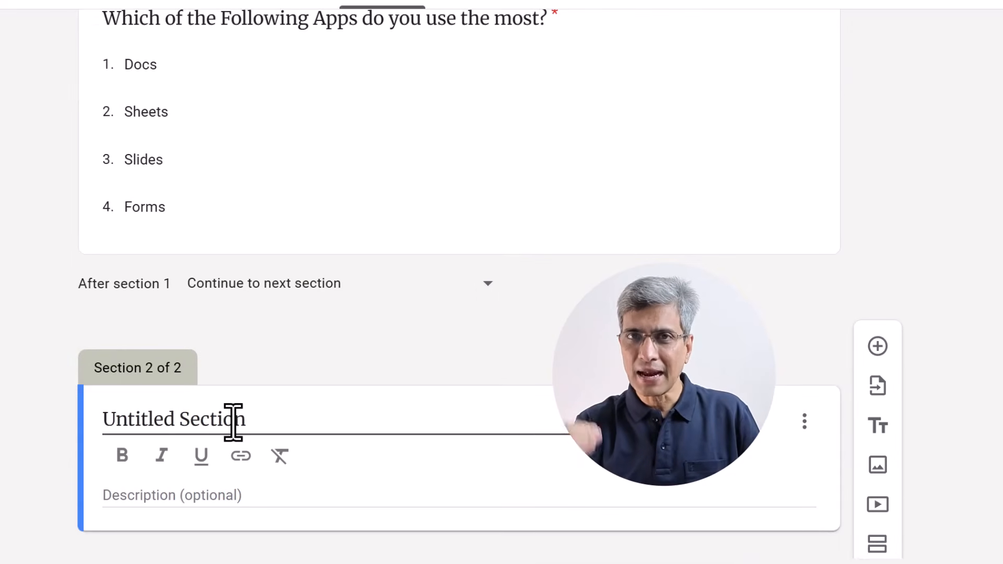
{"action": "triple_click", "coordinate": [232, 420]}
{"action": "type", "text": "S"}
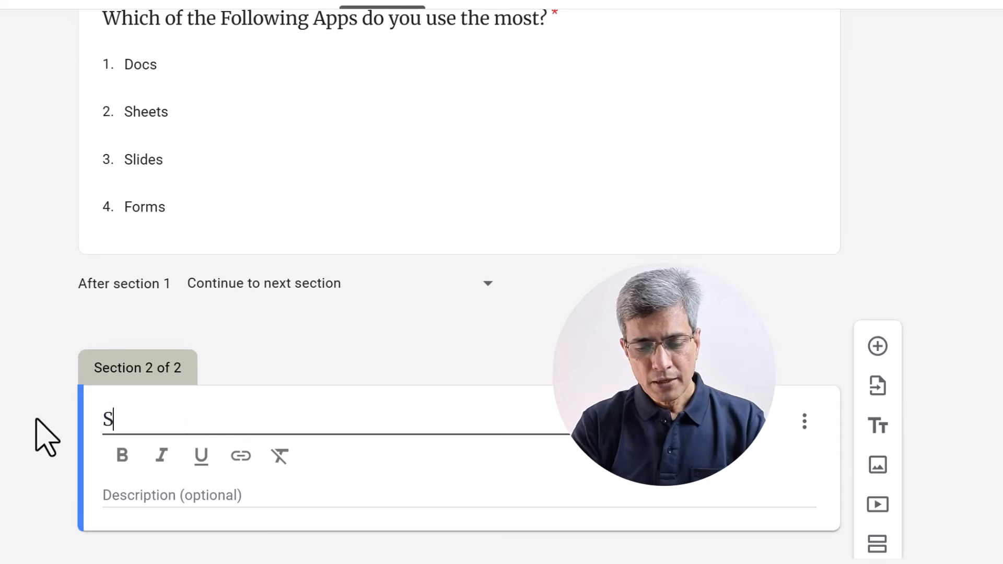
{"action": "type", "text": "cheduling the Team"}
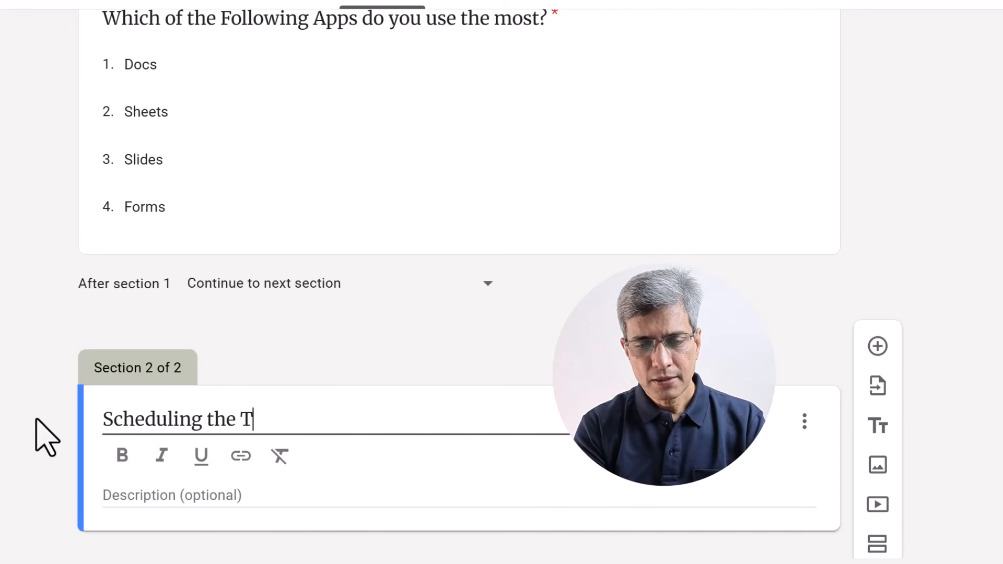
{"action": "key", "text": "BackSpace"}
{"action": "key", "text": "BackSpace"}
{"action": "key", "text": "BackSpace"}
{"action": "type", "text": "raining Session"}
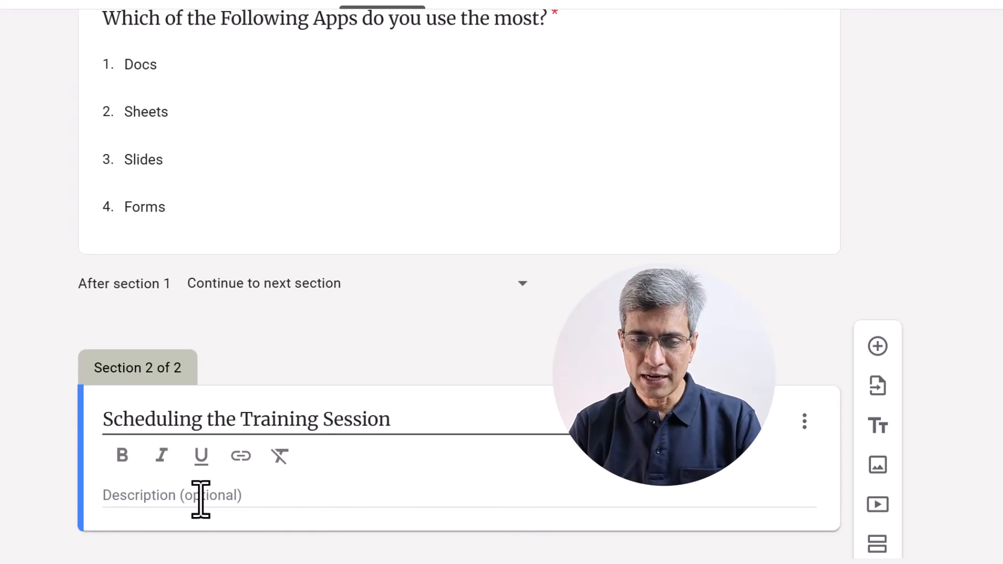
{"action": "left_click", "coordinate": [474, 543]}
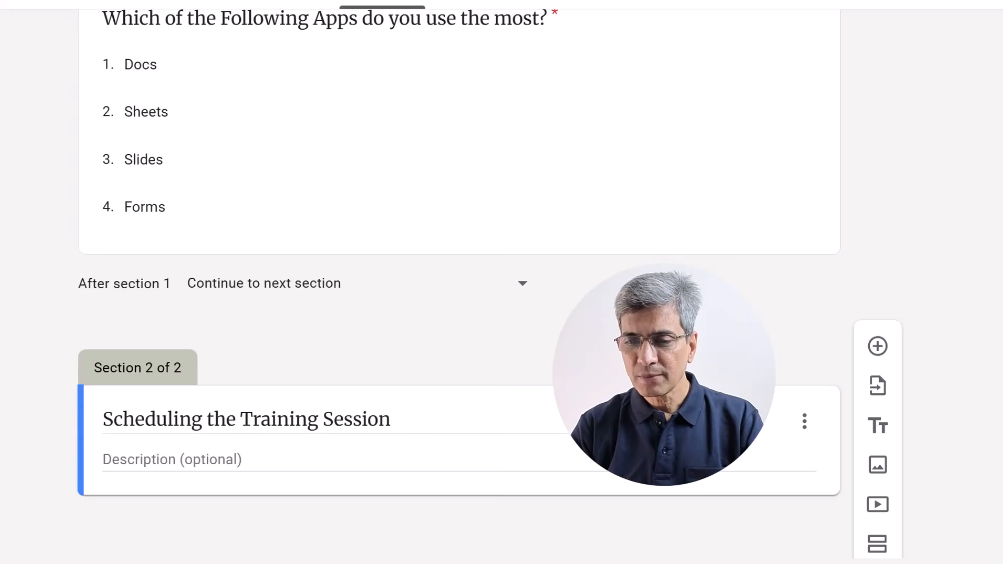
Add a question to the second section reading "Which date would suit you to attend the training session?"
{"action": "left_click", "coordinate": [878, 349]}
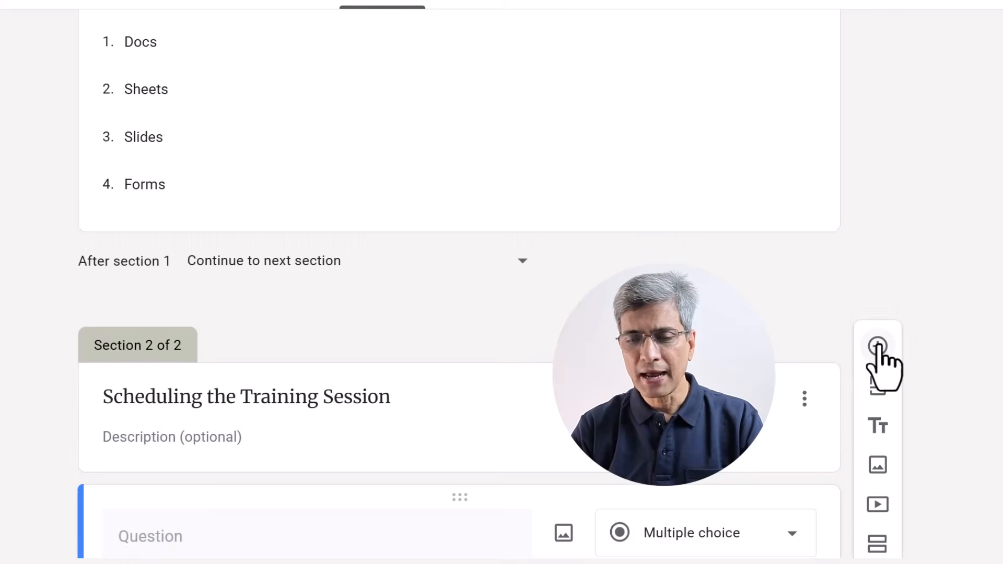
{"action": "left_click", "coordinate": [389, 538]}
{"action": "type", "text": "Whi"}
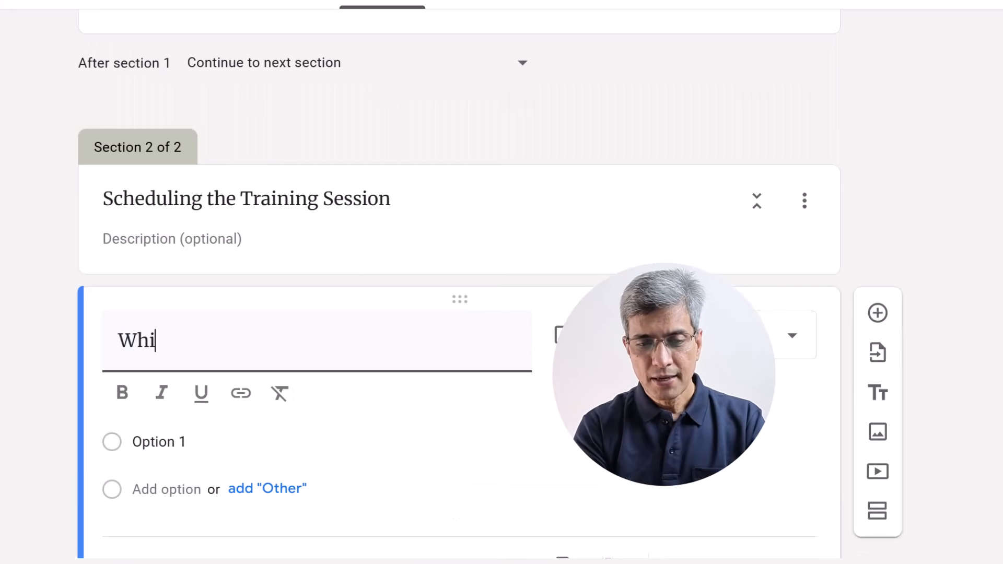
{"action": "type", "text": "ch date would su"}
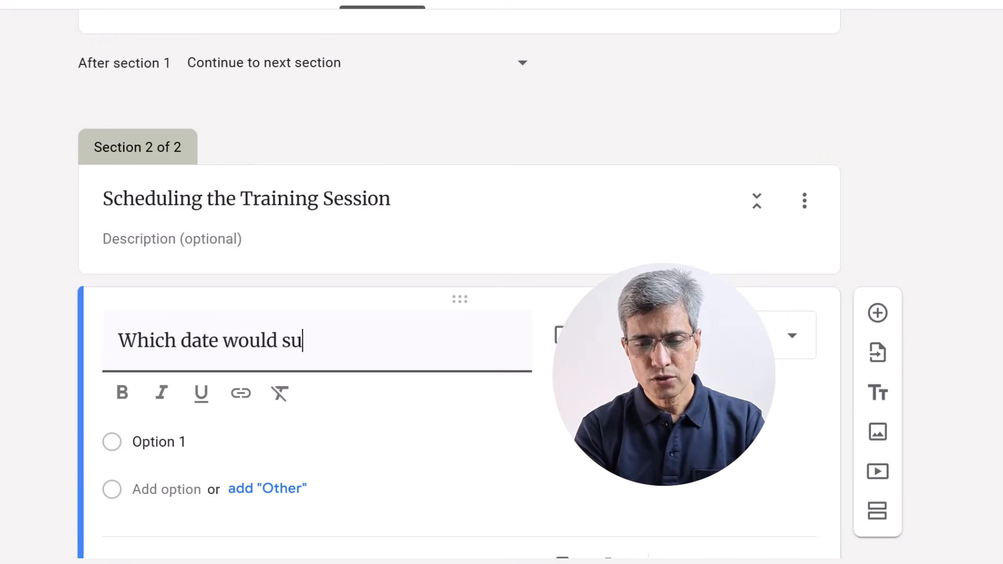
{"action": "type", "text": "it you to attend"}
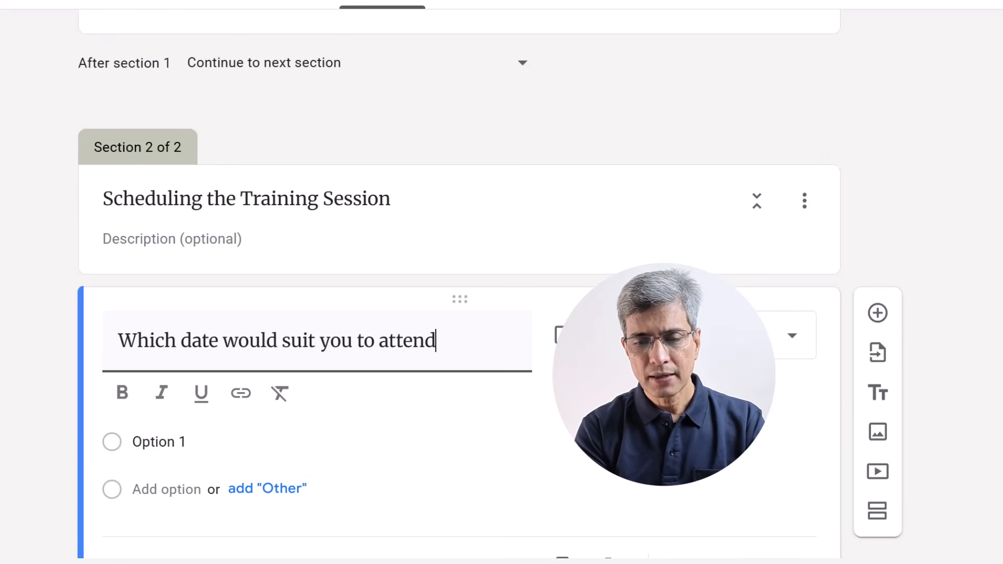
{"action": "type", "text": " the training session?"}
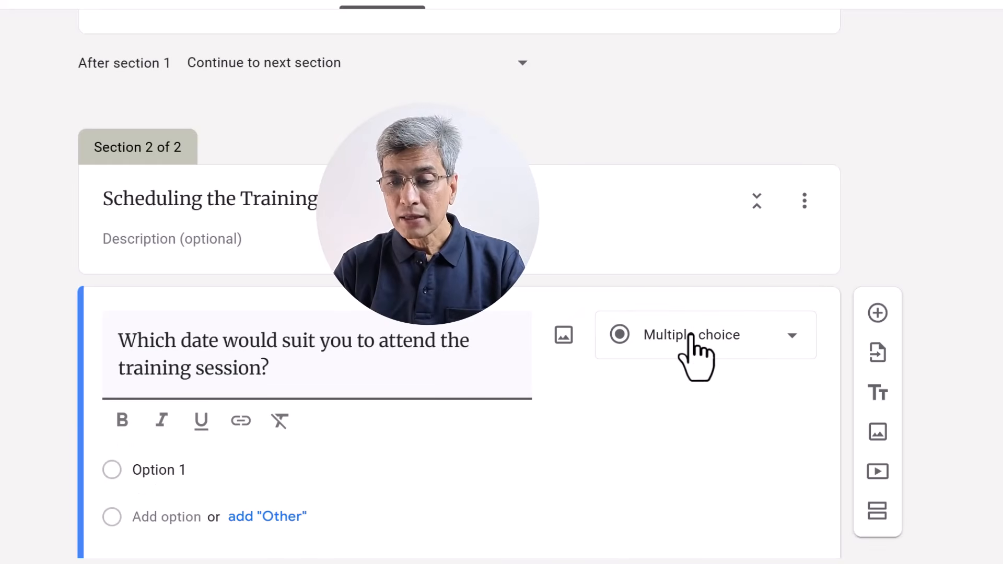
Set the answer type of the training session date question to Date
{"action": "left_click", "coordinate": [691, 335]}
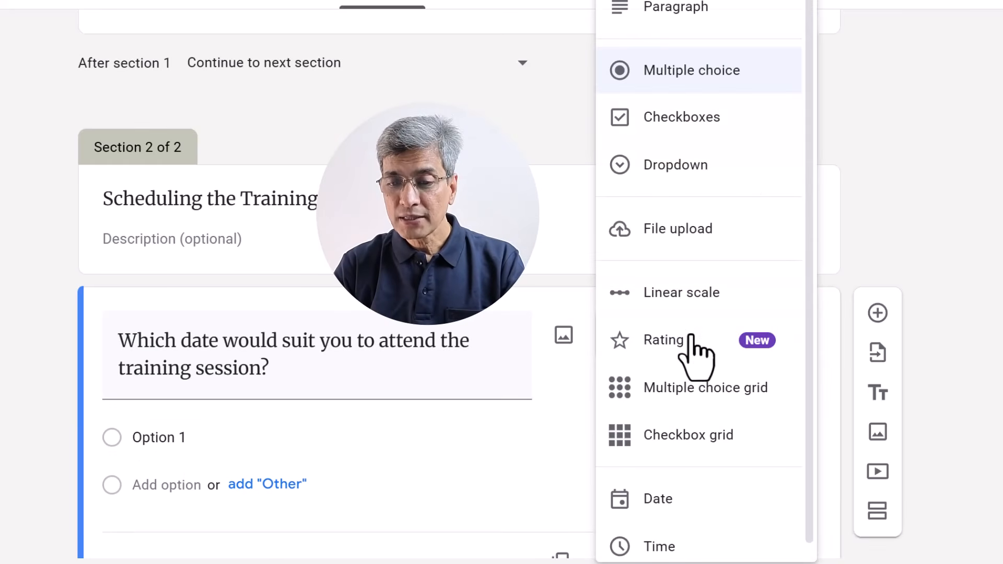
{"action": "scroll", "coordinate": [697, 361], "scroll_direction": "down", "scroll_amount": 1}
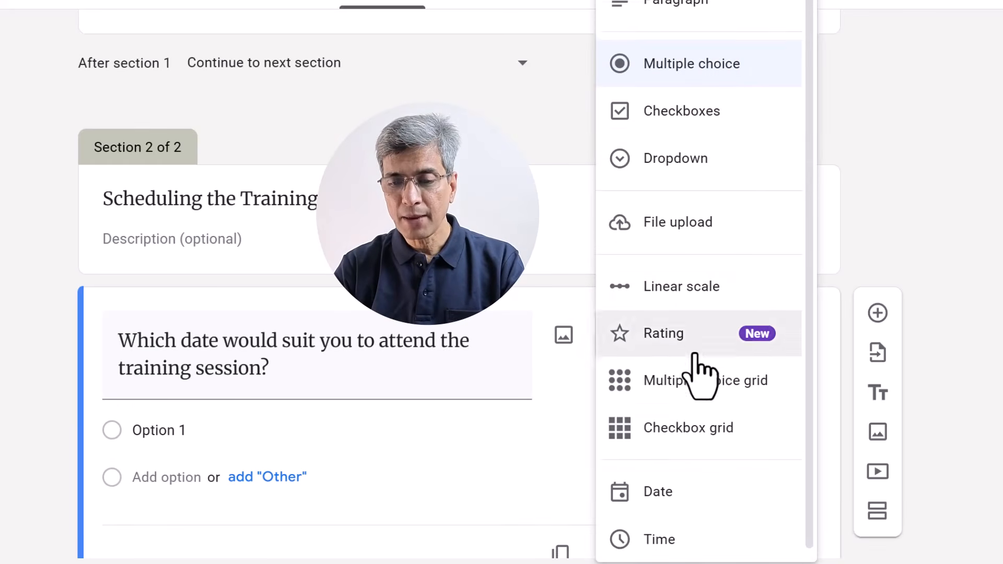
{"action": "left_click", "coordinate": [666, 485]}
{"action": "scroll", "coordinate": [666, 385], "scroll_direction": "down", "scroll_amount": 1}
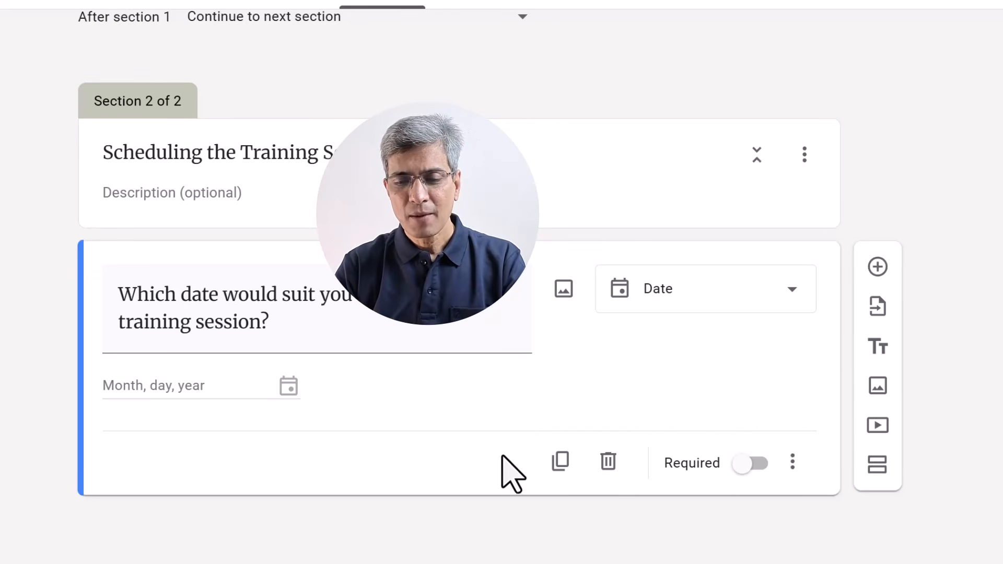
Duplicate the date question and reword the copy as "What time would suit you the best?"
{"action": "left_click", "coordinate": [560, 460]}
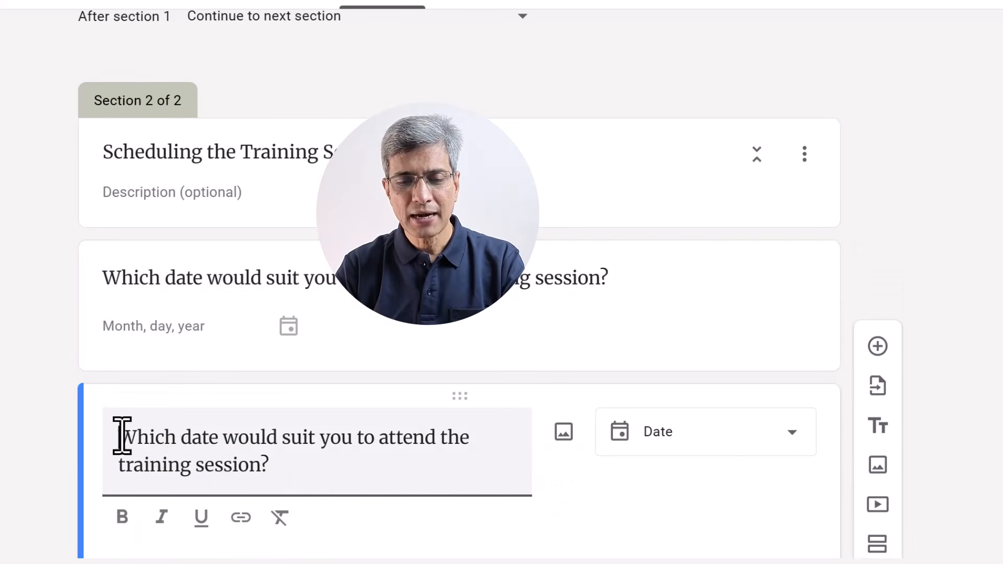
{"action": "left_click_drag", "start_coordinate": [120, 437], "coordinate": [303, 462]}
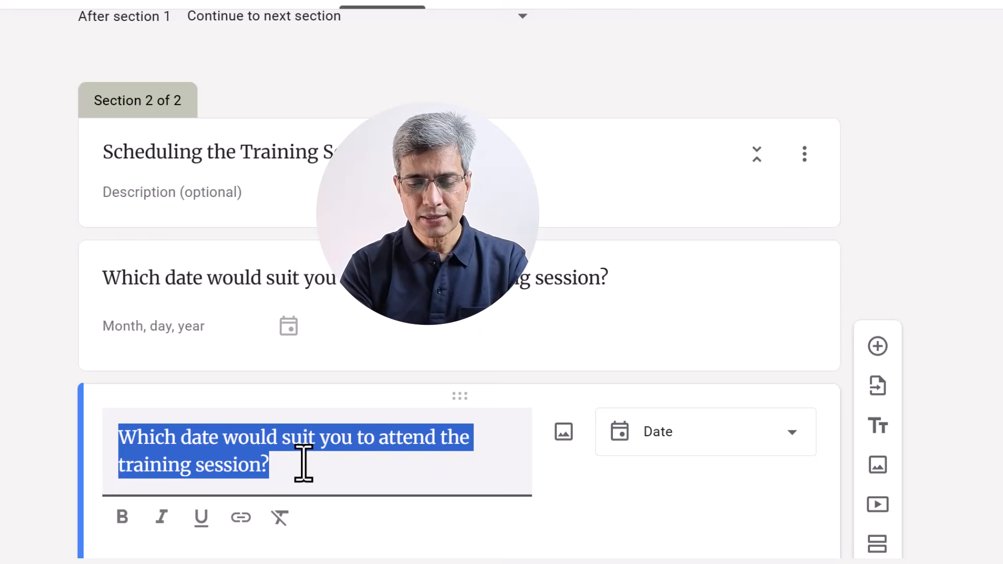
{"action": "type", "text": "What time would "}
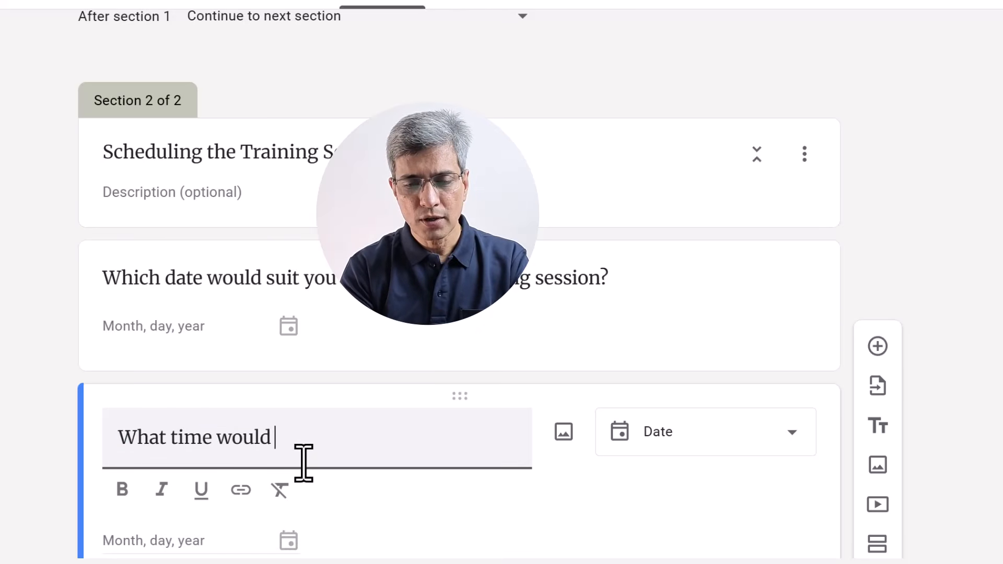
{"action": "type", "text": "suit you the best?"}
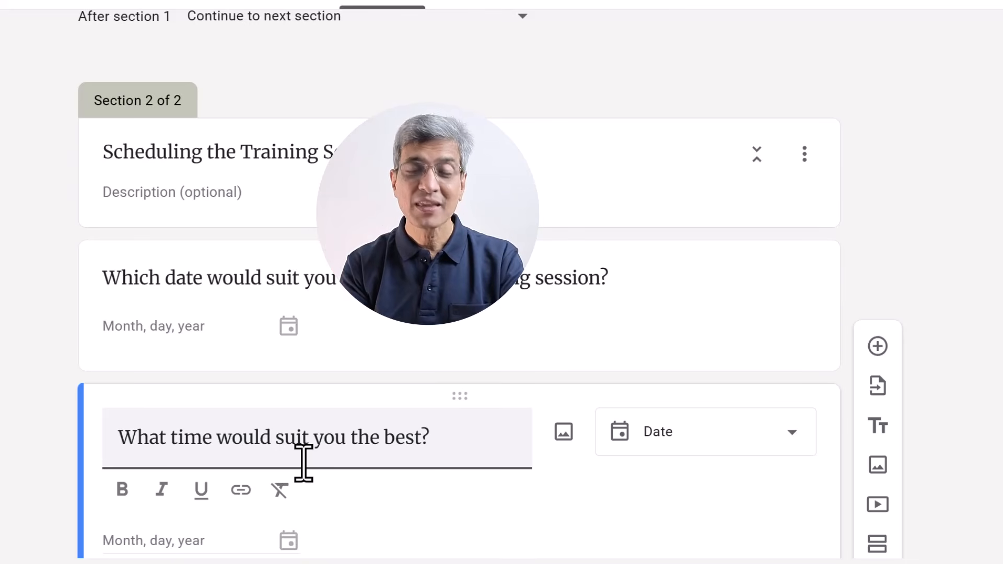
Set the answer type of the "What time would suit you the best?" question to Time
{"action": "left_click", "coordinate": [676, 457]}
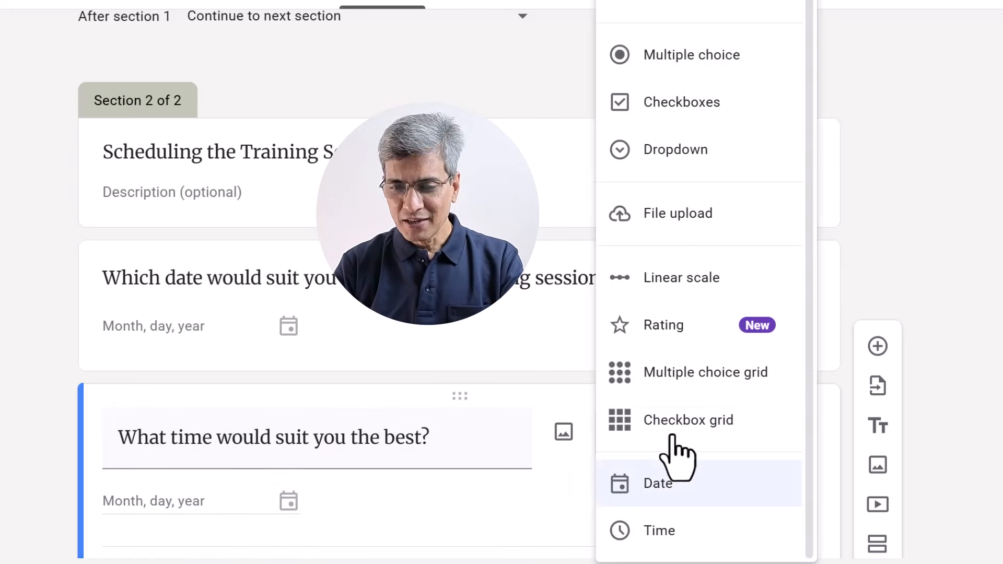
{"action": "left_click", "coordinate": [674, 544]}
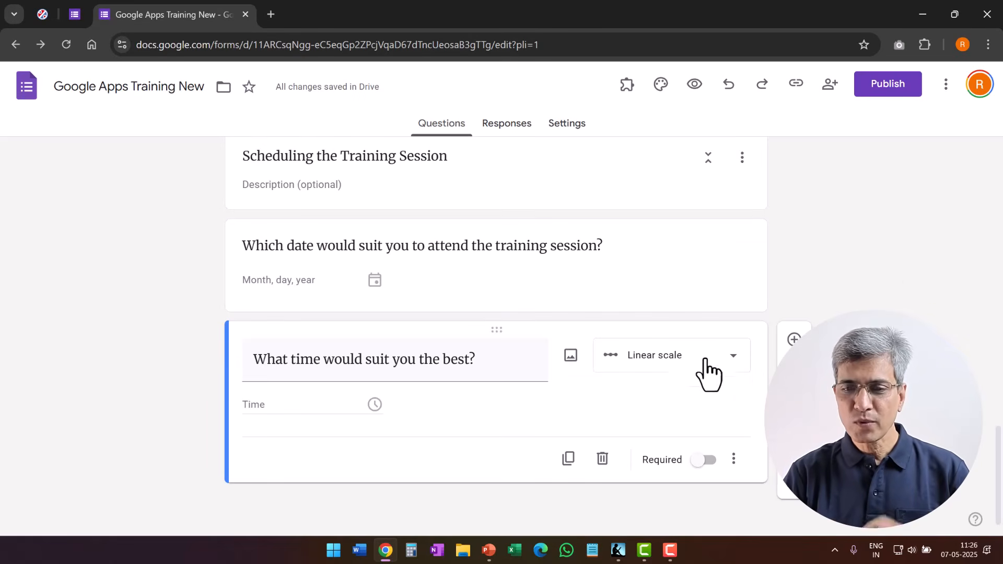
{"action": "left_click", "coordinate": [652, 363]}
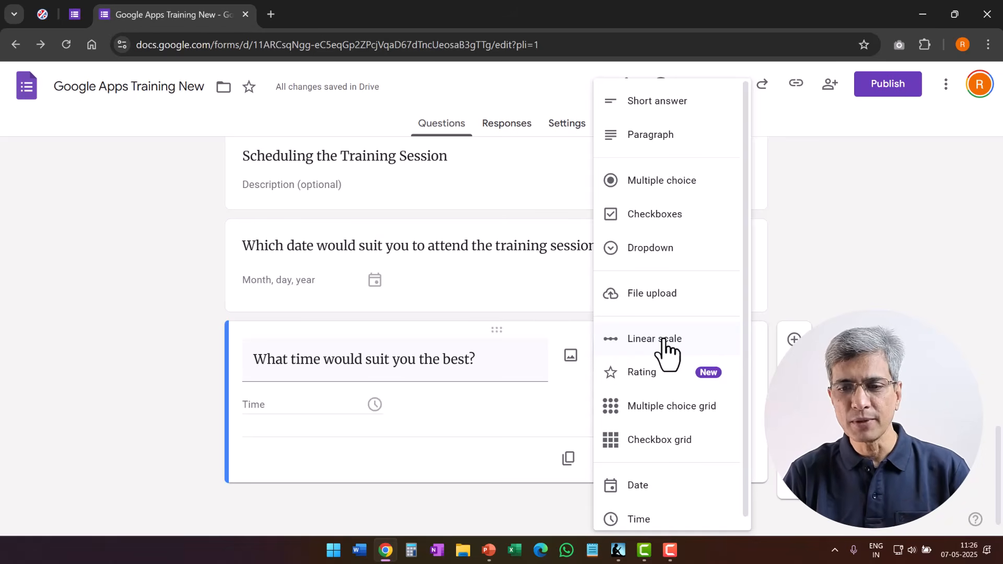
{"action": "left_click", "coordinate": [504, 493]}
Add a Linear scale question after the time question reading "How likely are you to attend the training session?"
{"action": "left_click", "coordinate": [791, 339]}
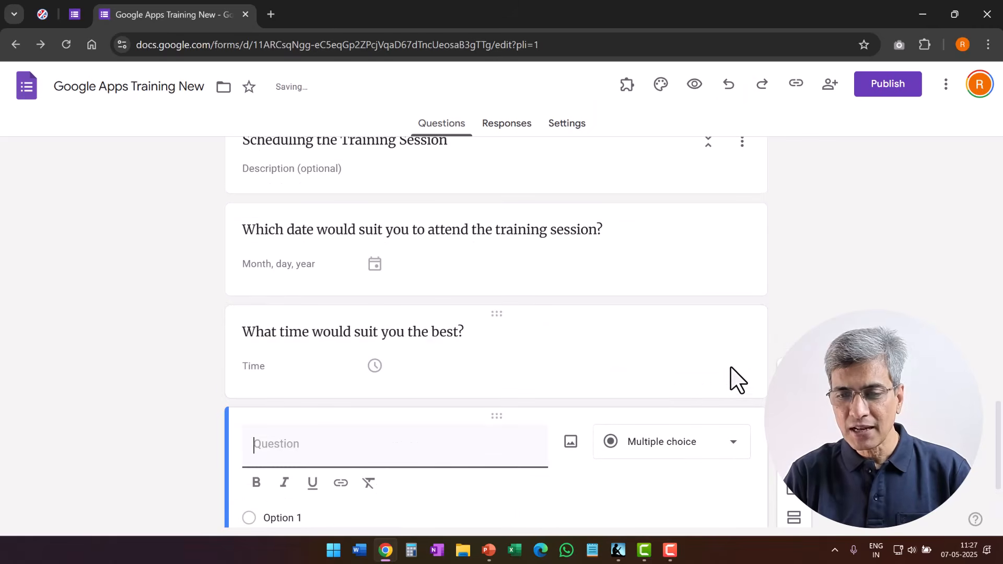
{"action": "left_click", "coordinate": [656, 443]}
{"action": "left_click", "coordinate": [656, 340]}
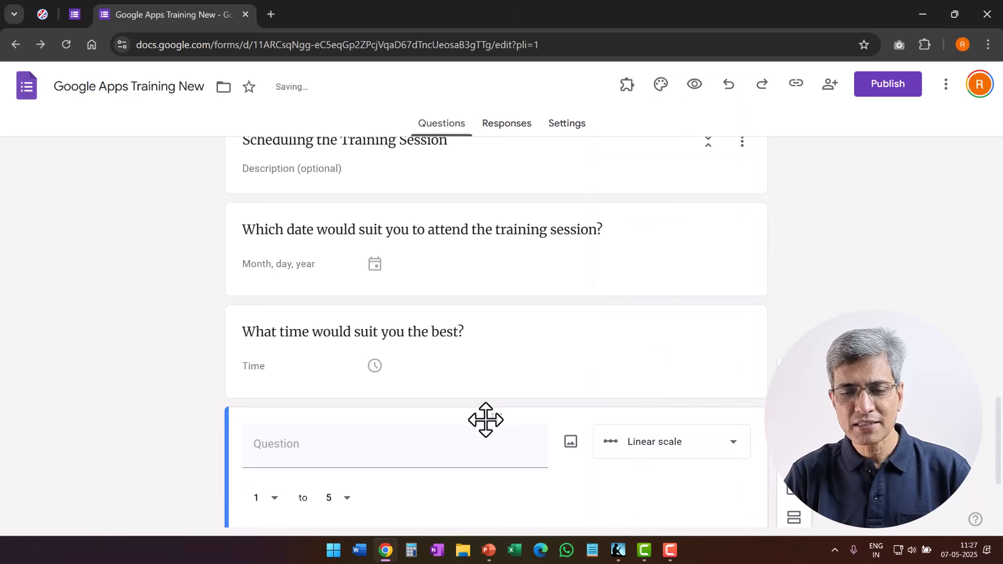
{"action": "left_click", "coordinate": [292, 445]}
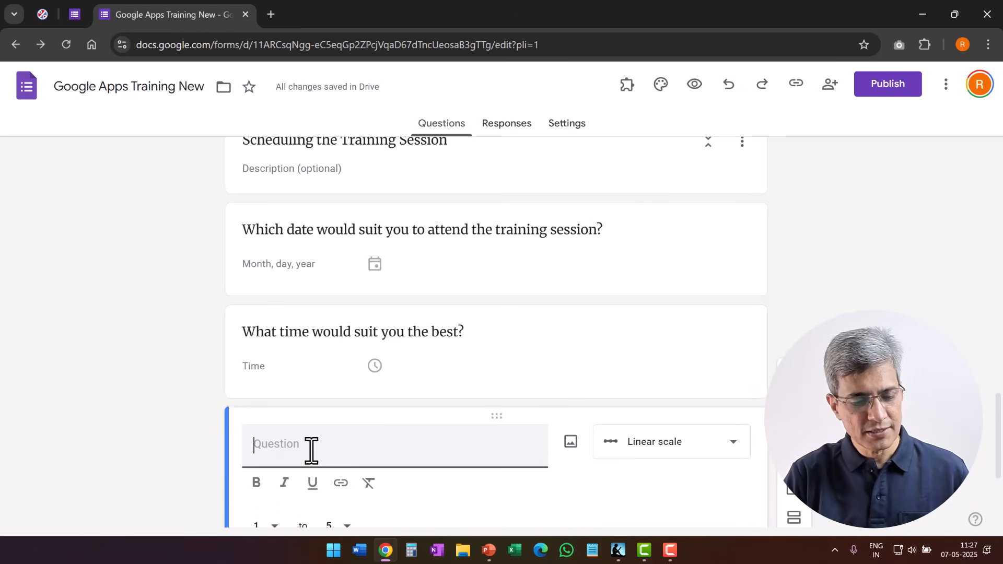
{"action": "type", "text": "How like"}
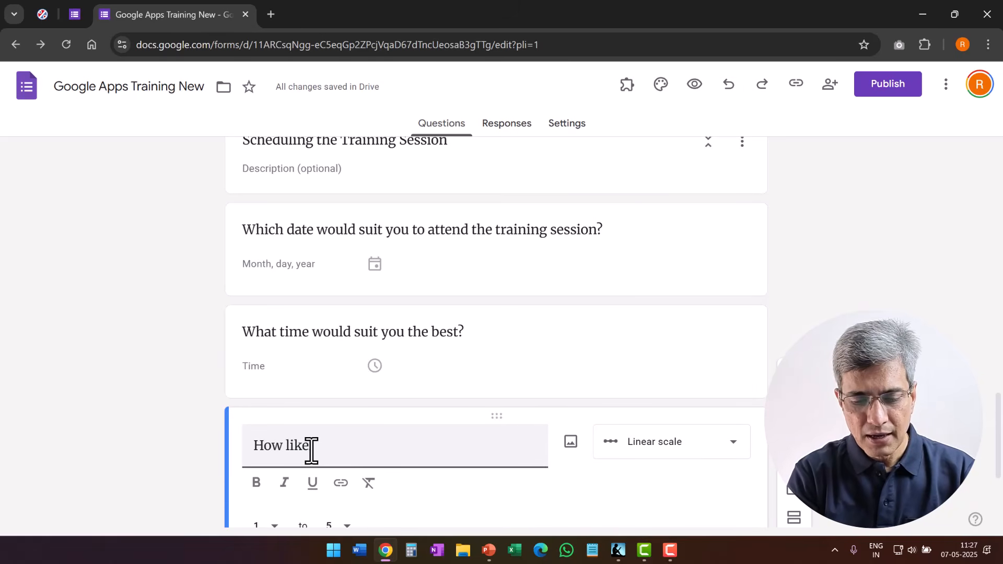
{"action": "type", "text": "ly are you to at"}
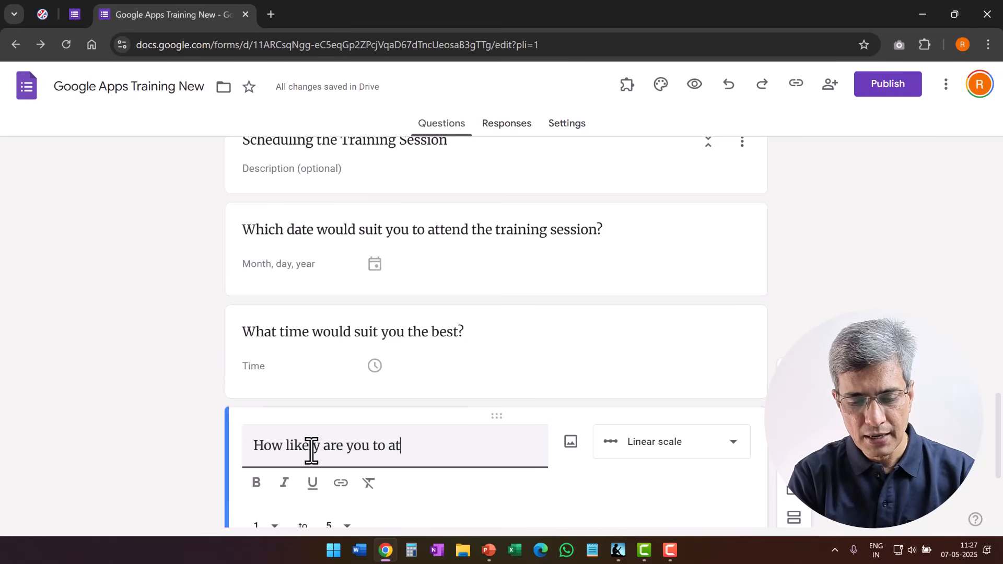
{"action": "type", "text": "tend the training session?"}
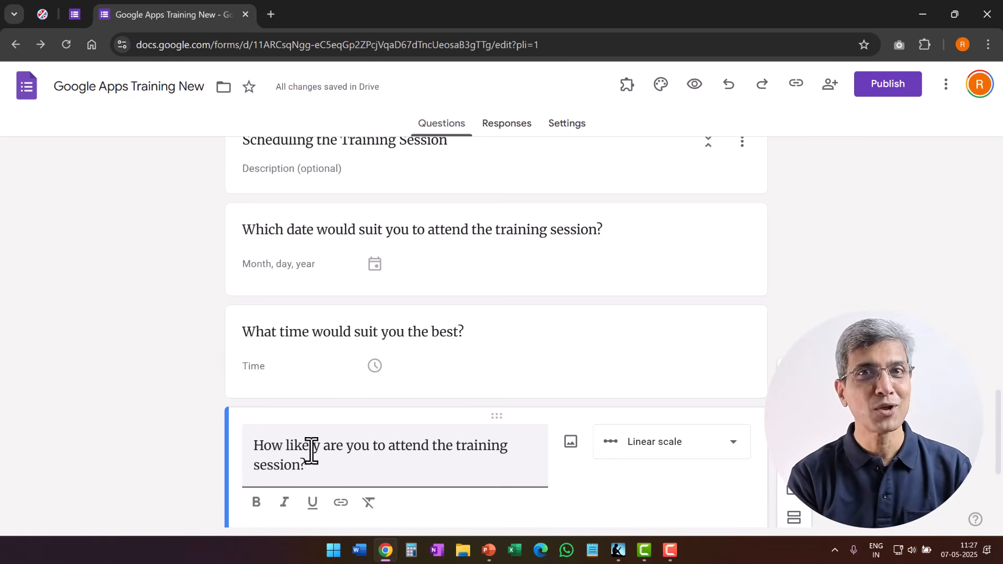
{"action": "left_click", "coordinate": [600, 496]}
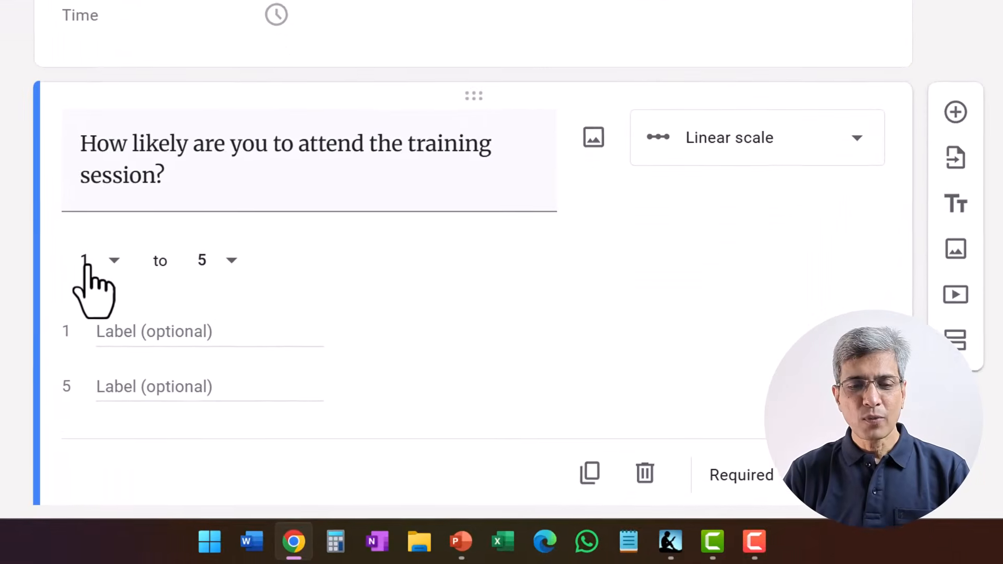
Label the attendance scale's value 1 "Not likely" and its value 5 "Very likely"
{"action": "left_click", "coordinate": [125, 322]}
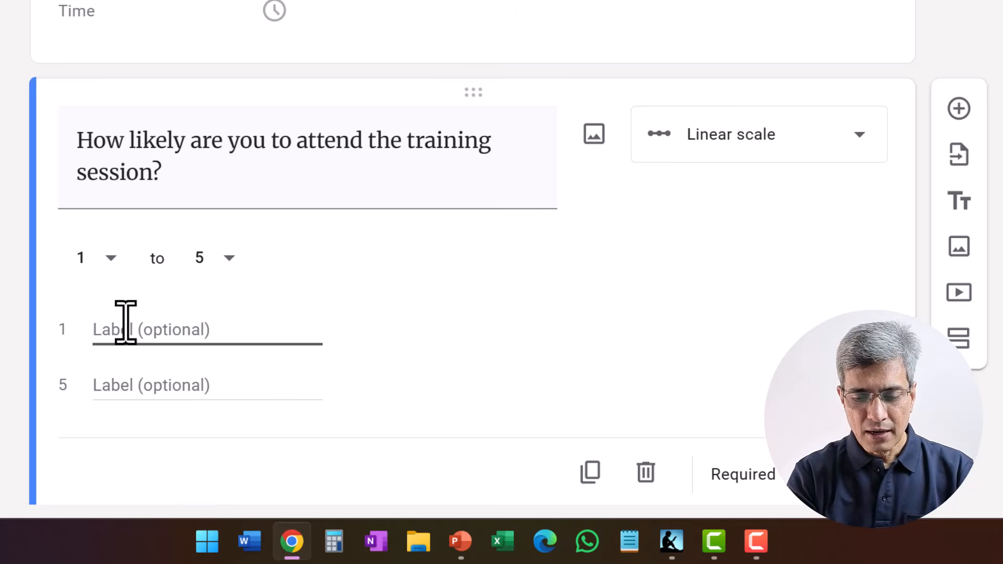
{"action": "type", "text": "Not likely"}
{"action": "left_click", "coordinate": [144, 379]}
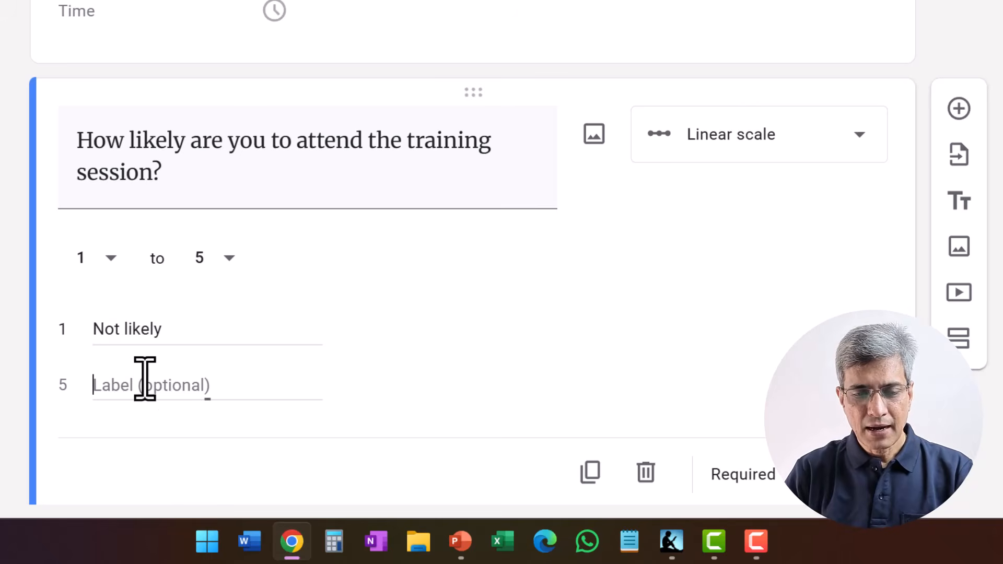
{"action": "type", "text": "Very"}
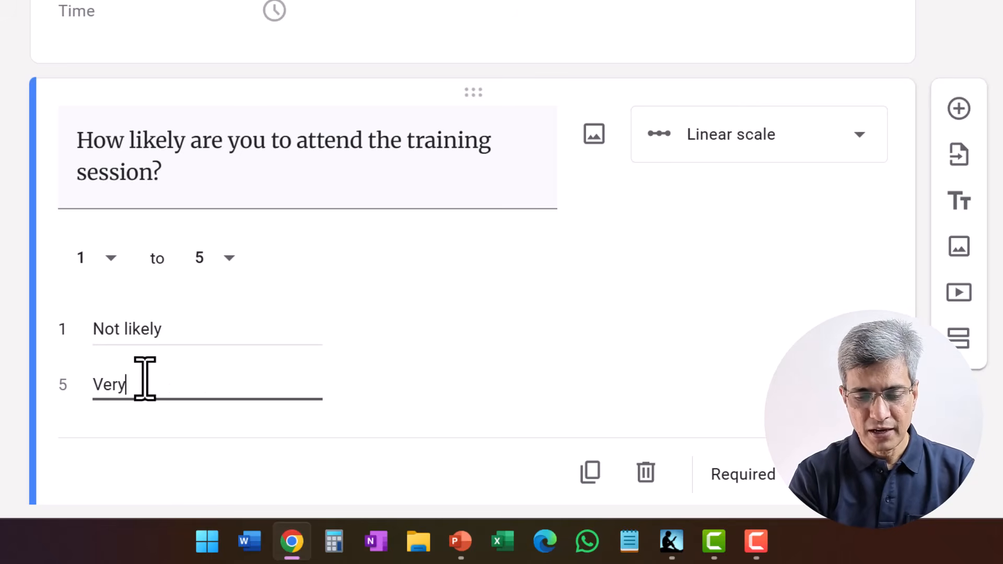
{"action": "type", "text": " likely"}
{"action": "left_click", "coordinate": [491, 347]}
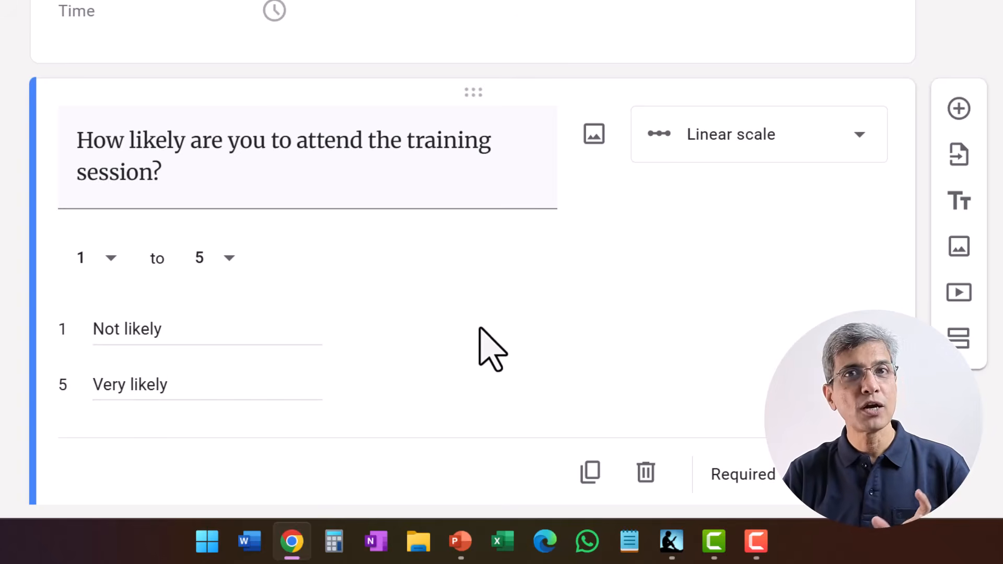
{"action": "left_click", "coordinate": [201, 257]}
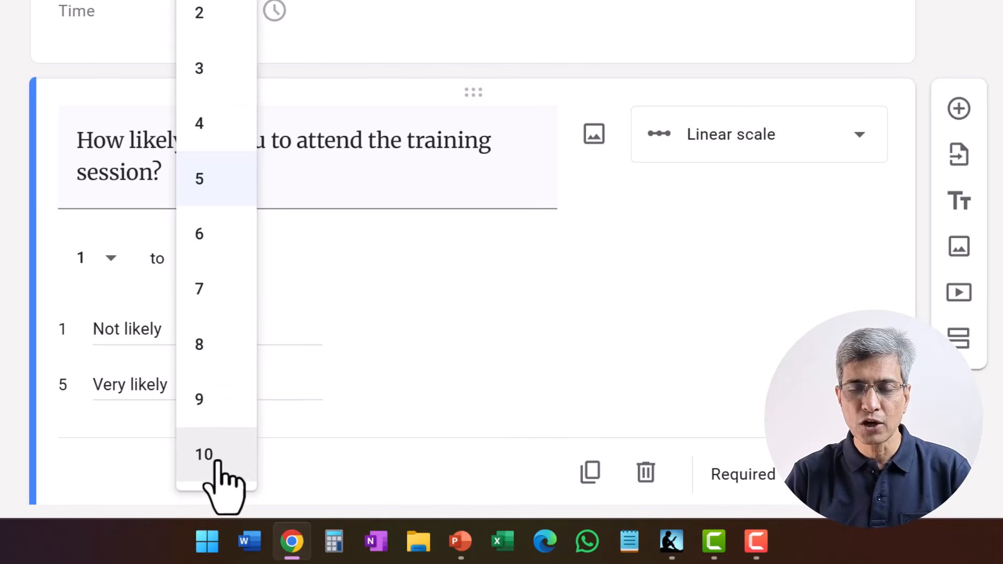
{"action": "left_click", "coordinate": [488, 284]}
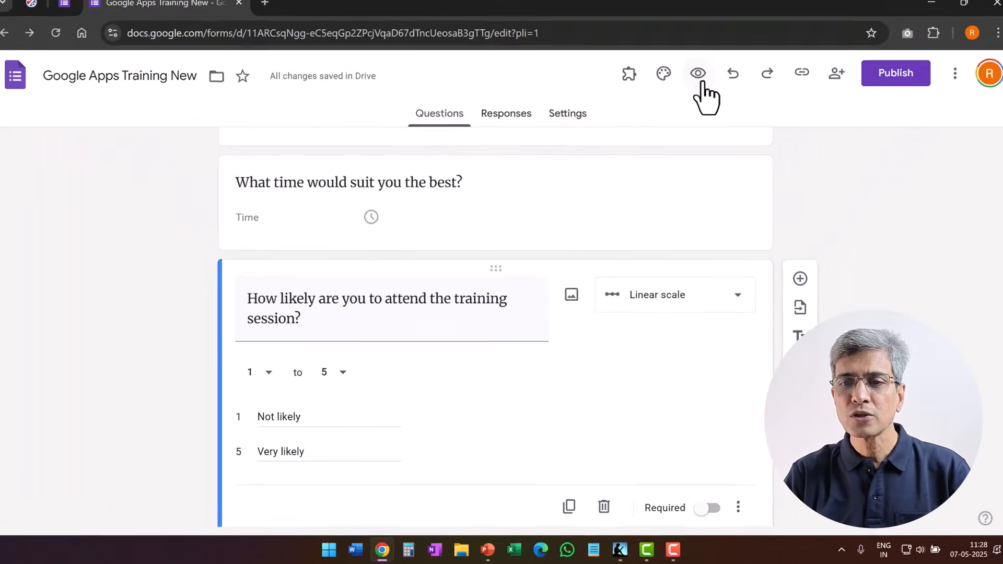
Preview the form and look through its first section down to the most-used apps question
{"action": "left_click", "coordinate": [695, 85]}
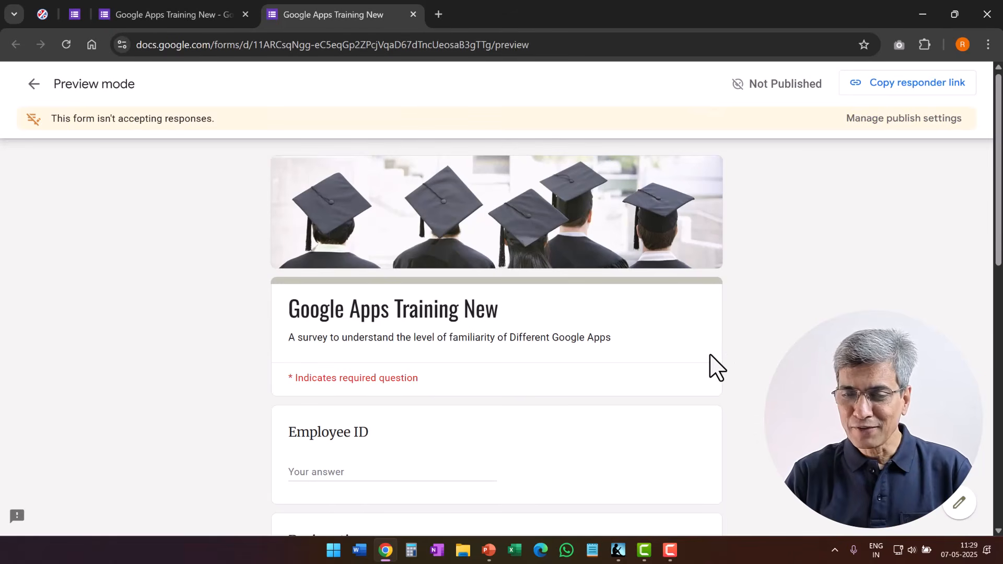
{"action": "scroll", "coordinate": [683, 363], "scroll_direction": "down", "scroll_amount": 10}
{"action": "scroll", "coordinate": [683, 363], "scroll_direction": "down", "scroll_amount": 2}
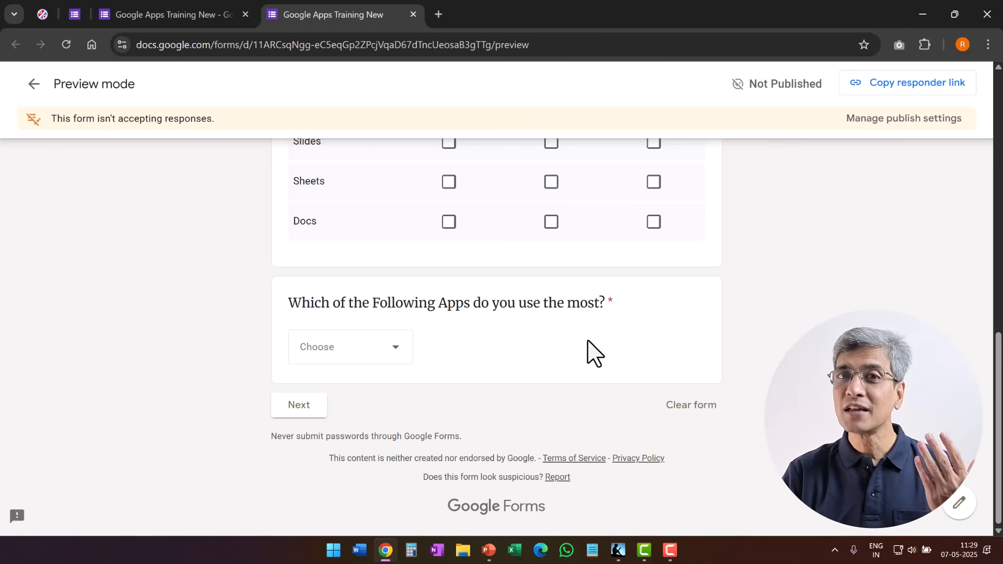
Try to advance the preview to the next section with the most-used apps question unanswered, and return to the form editor
{"action": "left_click", "coordinate": [297, 407]}
{"action": "scroll", "coordinate": [614, 364], "scroll_direction": "up", "scroll_amount": 15}
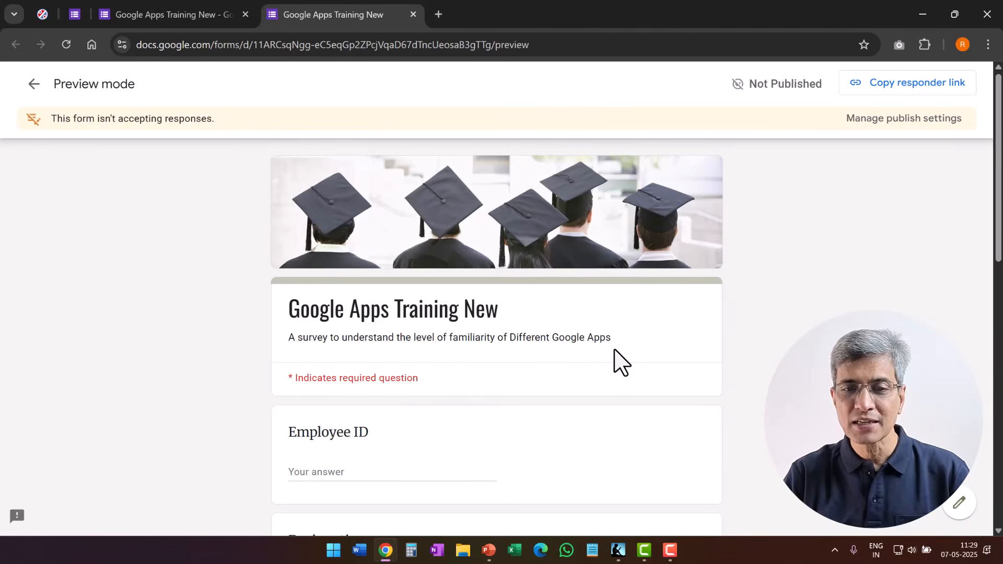
{"action": "scroll", "coordinate": [616, 361], "scroll_direction": "down", "scroll_amount": 15}
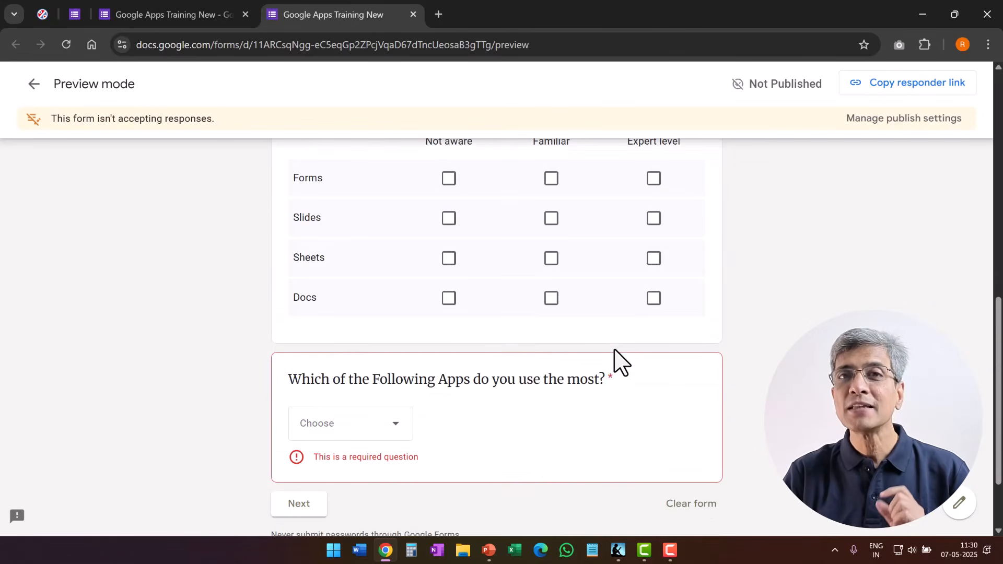
{"action": "scroll", "coordinate": [620, 360], "scroll_direction": "down", "scroll_amount": 2}
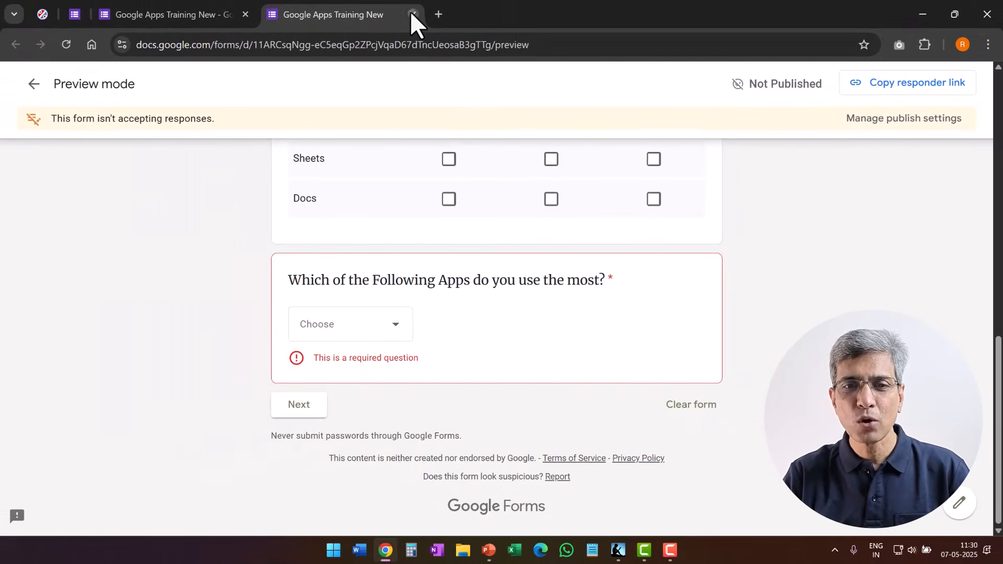
{"action": "left_click", "coordinate": [413, 14]}
Make the "Which of the Following Apps do you use the most?" question optional instead of required
{"action": "scroll", "coordinate": [484, 366], "scroll_direction": "up", "scroll_amount": 10}
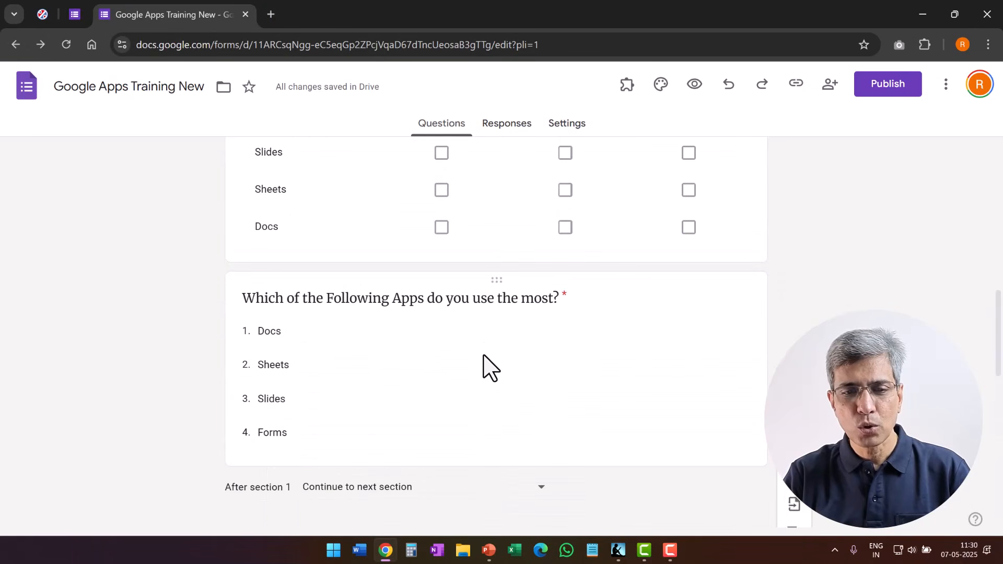
{"action": "scroll", "coordinate": [481, 354], "scroll_direction": "up", "scroll_amount": 4}
{"action": "scroll", "coordinate": [454, 362], "scroll_direction": "down", "scroll_amount": 4}
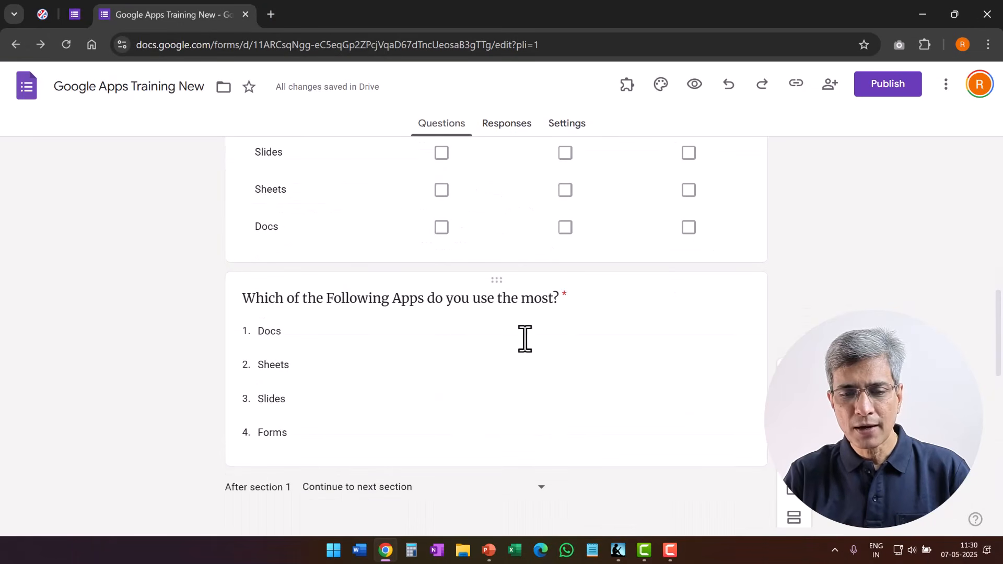
{"action": "scroll", "coordinate": [524, 338], "scroll_direction": "down", "scroll_amount": 1}
{"action": "left_click", "coordinate": [624, 266]}
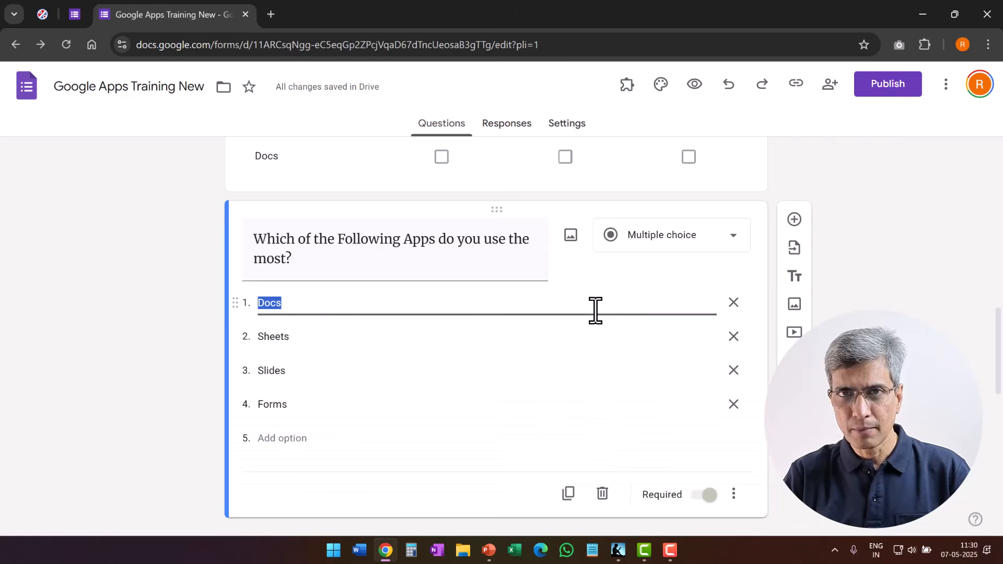
{"action": "scroll", "coordinate": [580, 345], "scroll_direction": "down", "scroll_amount": 3}
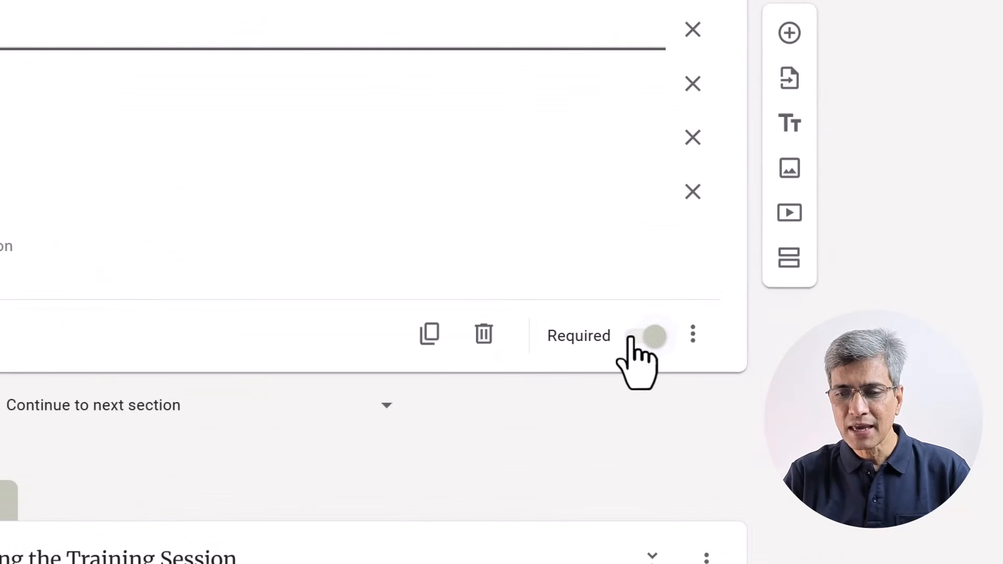
{"action": "left_click", "coordinate": [632, 337]}
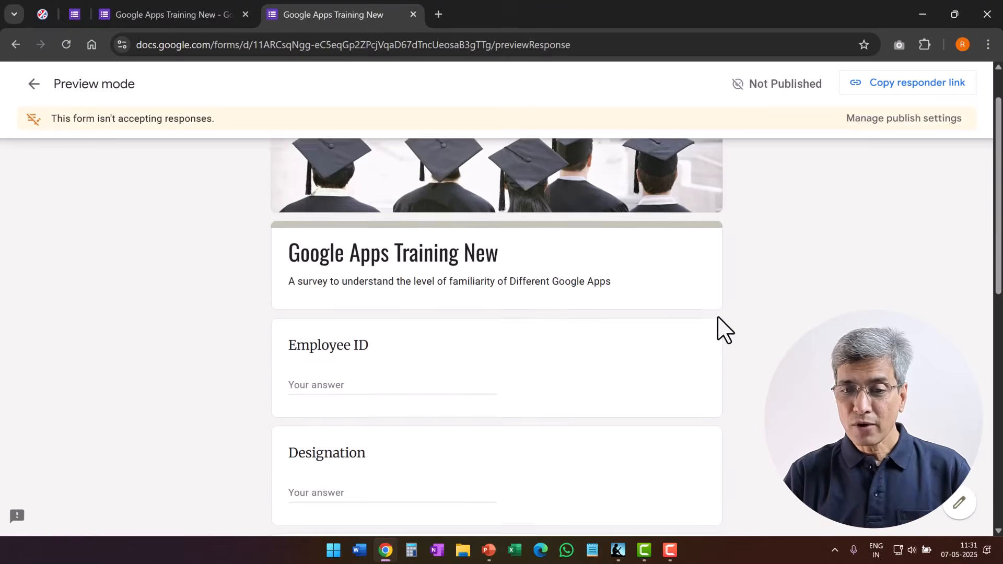
Preview the form, advance to the Scheduling the Training Session section, look through its questions, and return to the editor
{"action": "scroll", "coordinate": [723, 335], "scroll_direction": "down", "scroll_amount": 10}
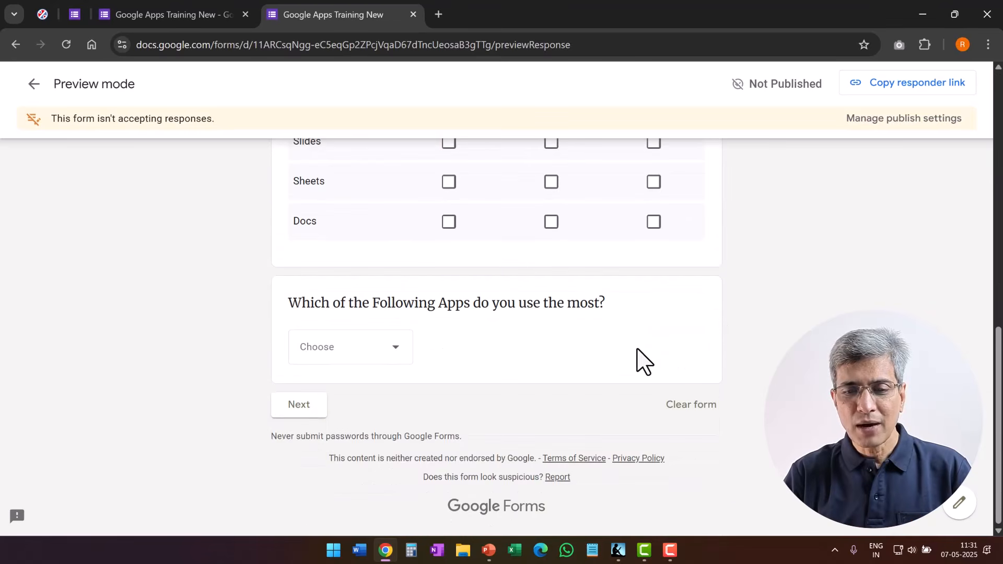
{"action": "scroll", "coordinate": [640, 360], "scroll_direction": "up", "scroll_amount": 7}
{"action": "scroll", "coordinate": [613, 437], "scroll_direction": "down", "scroll_amount": 4}
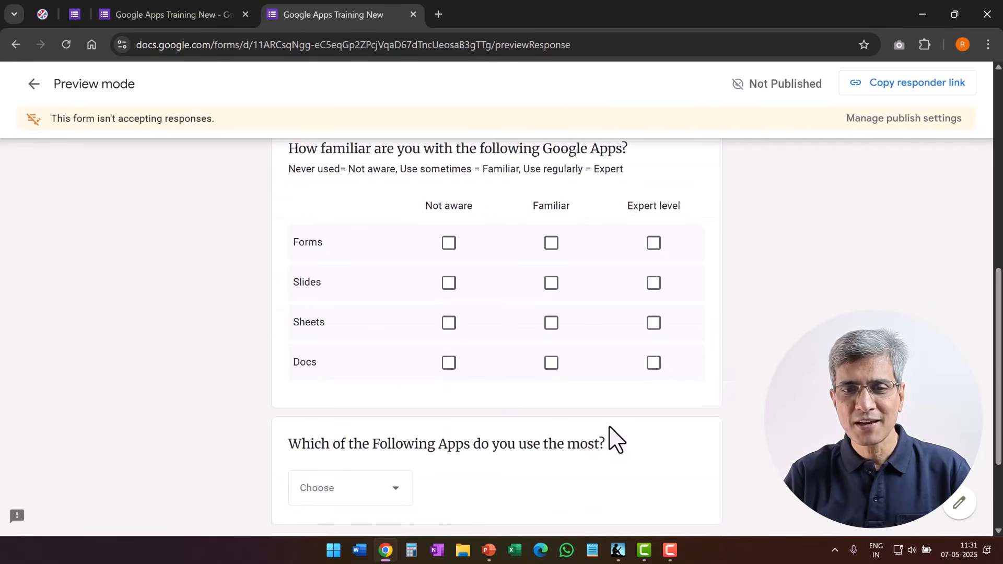
{"action": "scroll", "coordinate": [499, 430], "scroll_direction": "down", "scroll_amount": 3}
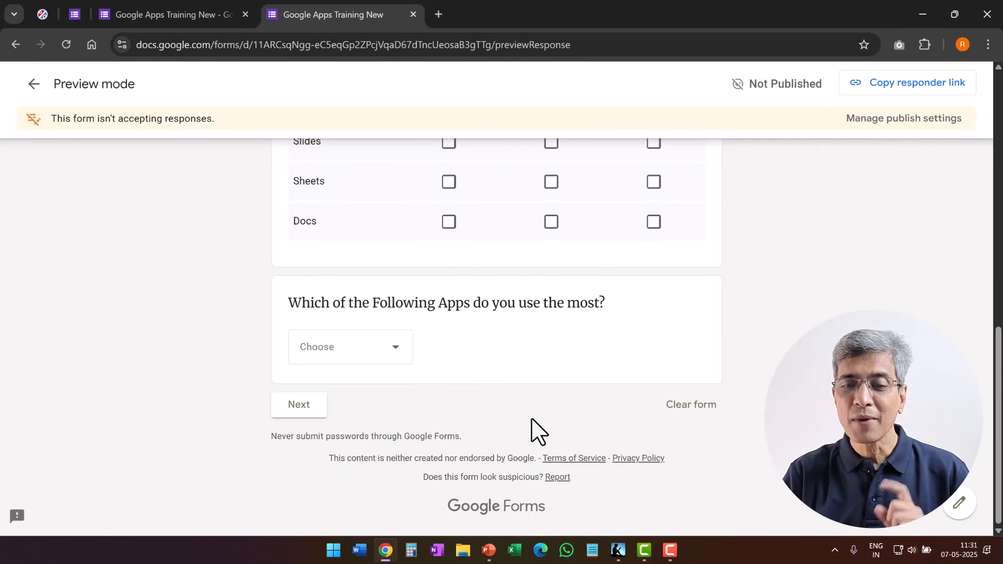
{"action": "left_click", "coordinate": [303, 408]}
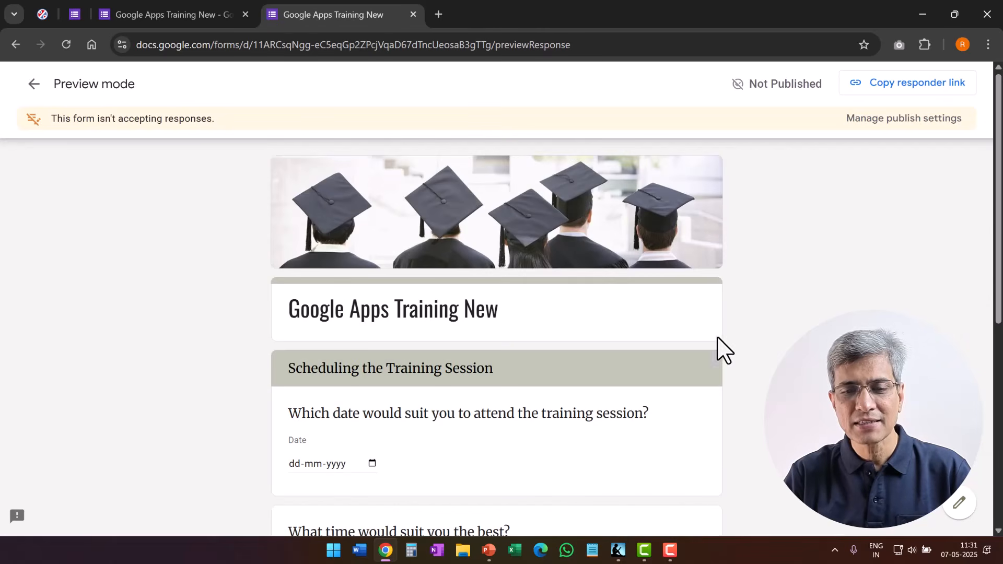
{"action": "scroll", "coordinate": [716, 347], "scroll_direction": "down", "scroll_amount": 5}
{"action": "scroll", "coordinate": [626, 287], "scroll_direction": "down", "scroll_amount": 2}
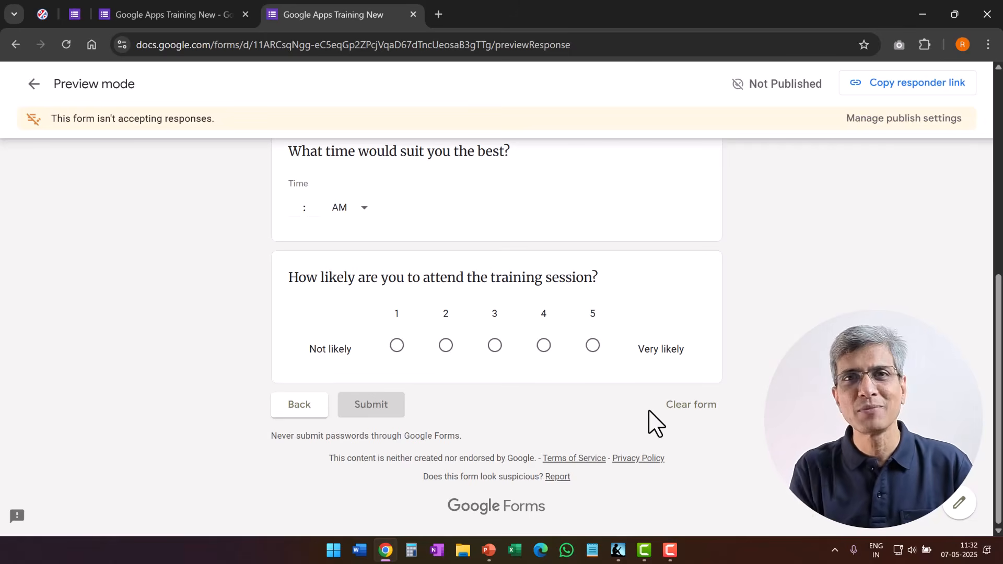
{"action": "left_click", "coordinate": [412, 14]}
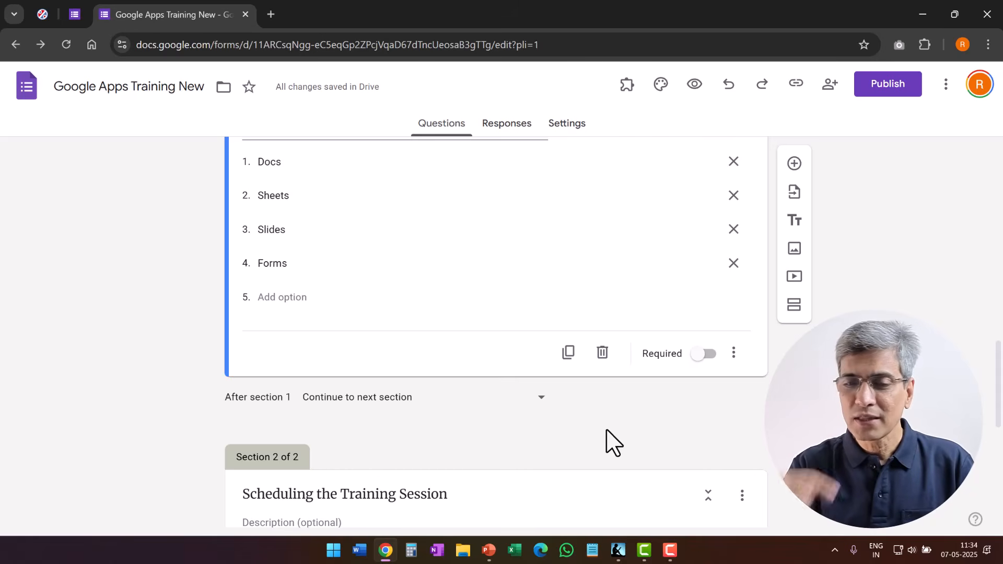
Add a new section after section 1 and reorder it to be the first section of the form
{"action": "left_click", "coordinate": [795, 306]}
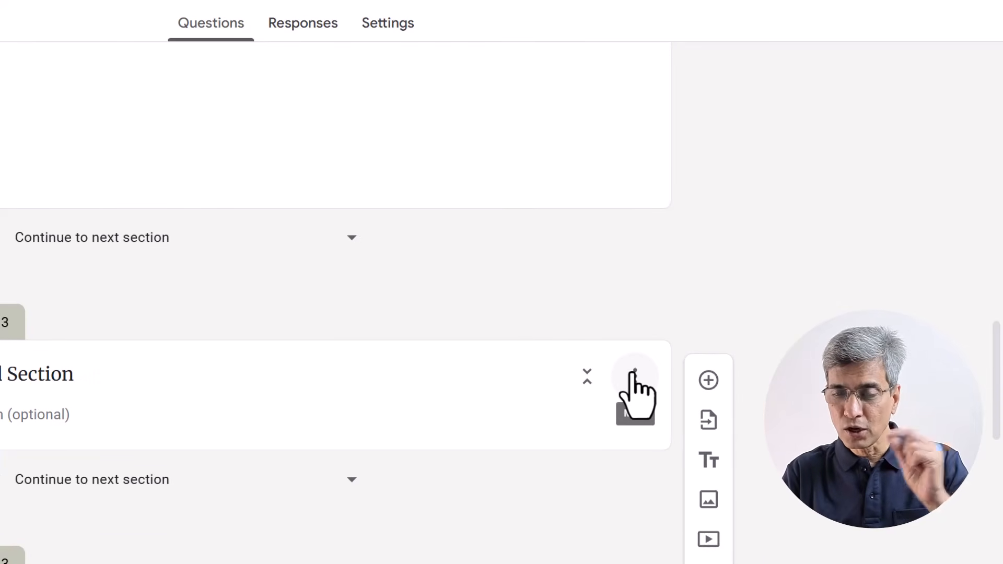
{"action": "left_click", "coordinate": [633, 373]}
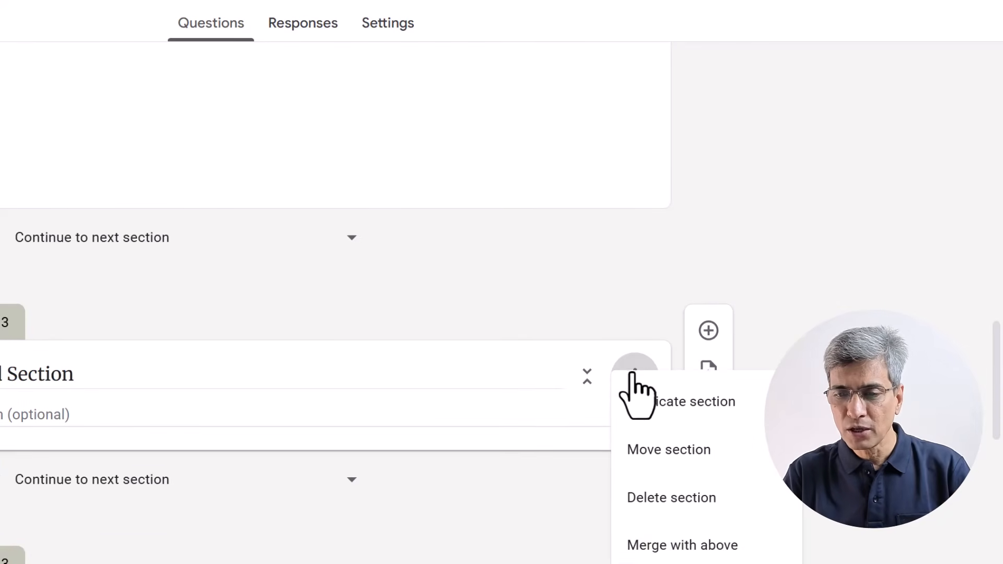
{"action": "left_click", "coordinate": [667, 455]}
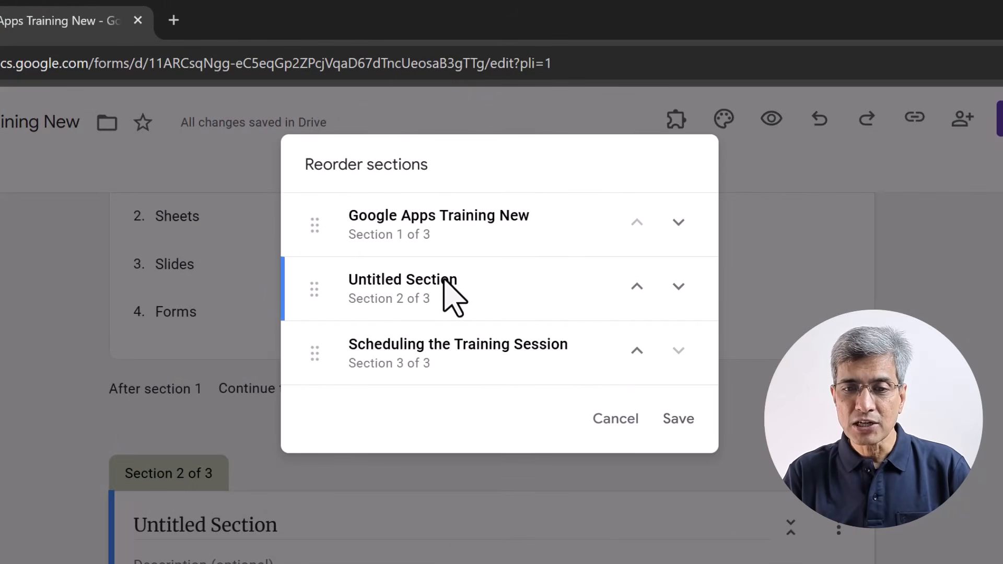
{"action": "left_click", "coordinate": [636, 286]}
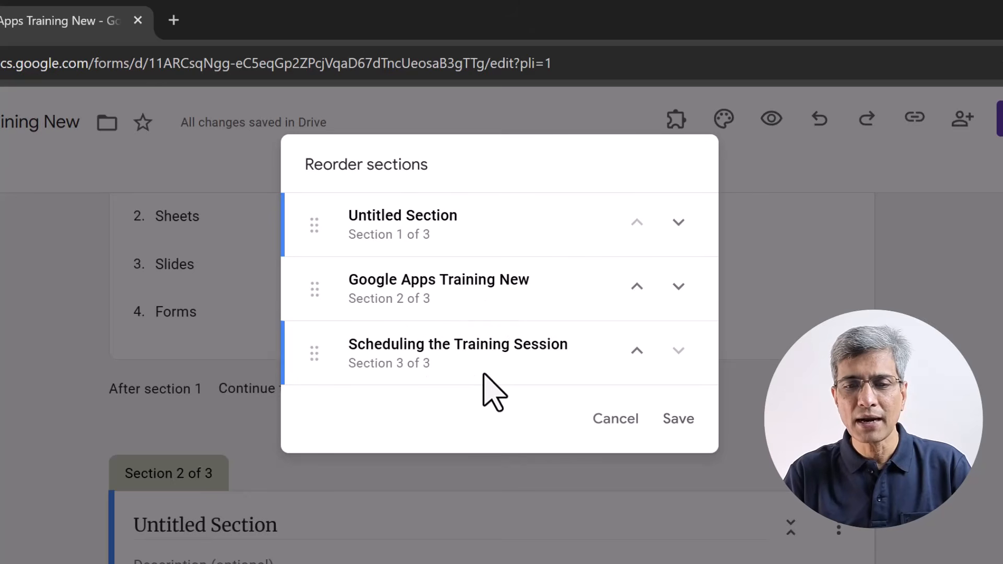
{"action": "left_click", "coordinate": [675, 422]}
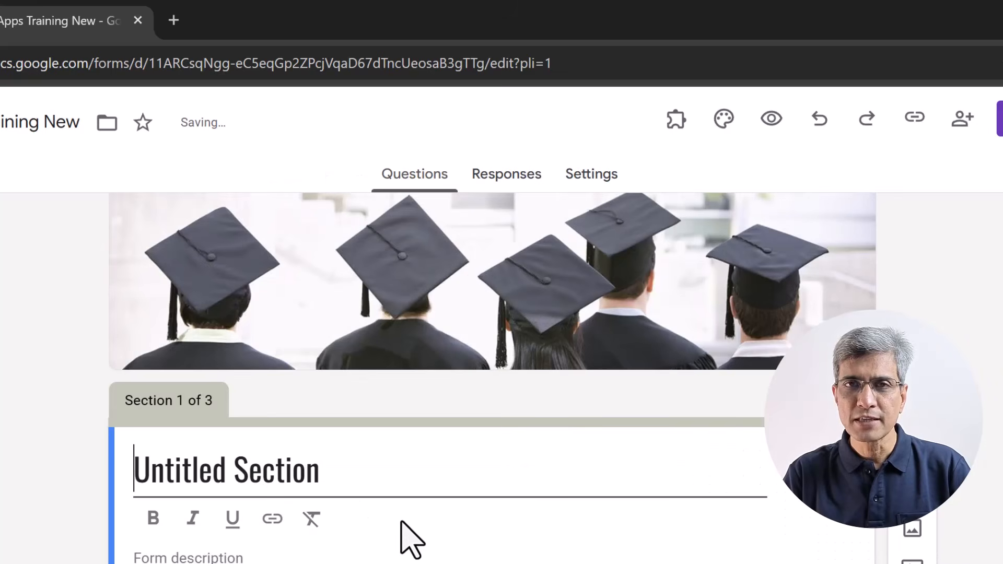
Title the new first section "Eligibility" and give it the description "Is this survey relevant for you."
{"action": "left_click_drag", "start_coordinate": [140, 467], "coordinate": [372, 467]}
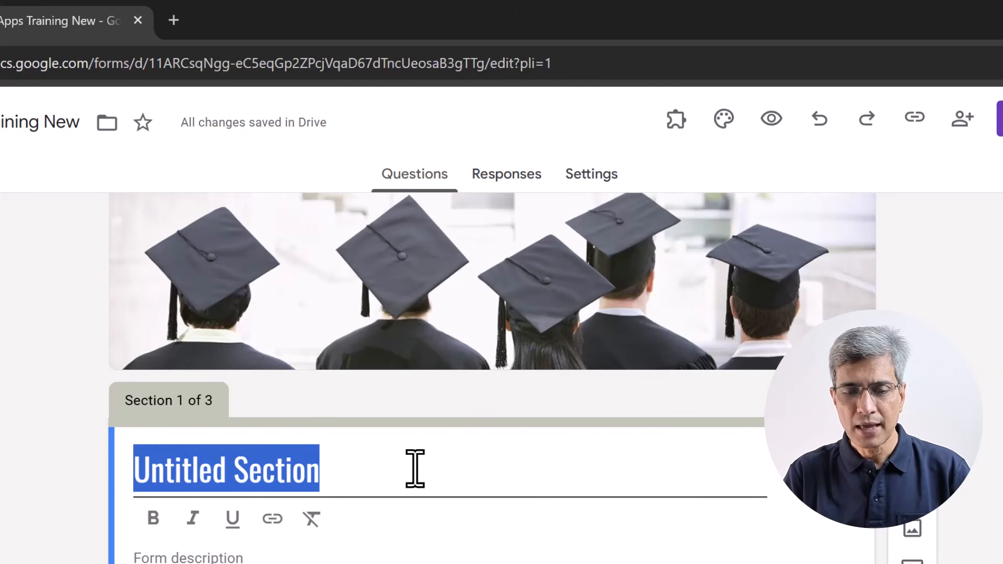
{"action": "type", "text": "Eligibility"}
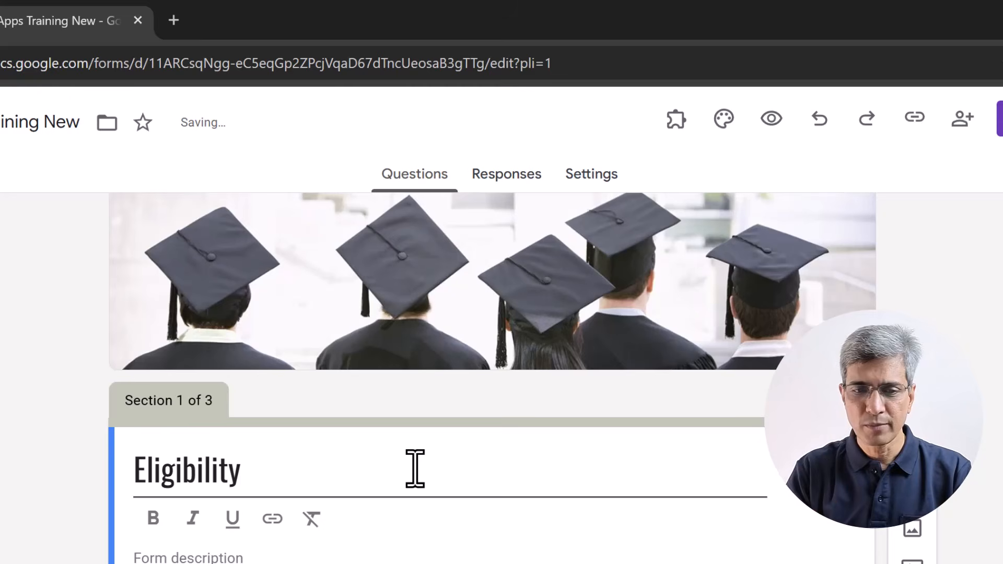
{"action": "key", "text": "Tab"}
{"action": "type", "text": "Is "}
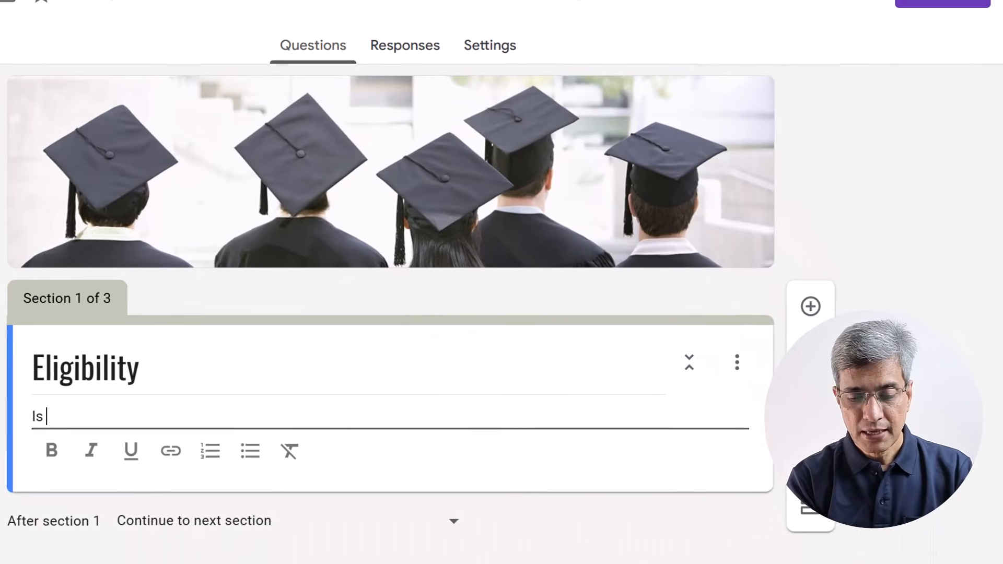
{"action": "type", "text": "this surv"}
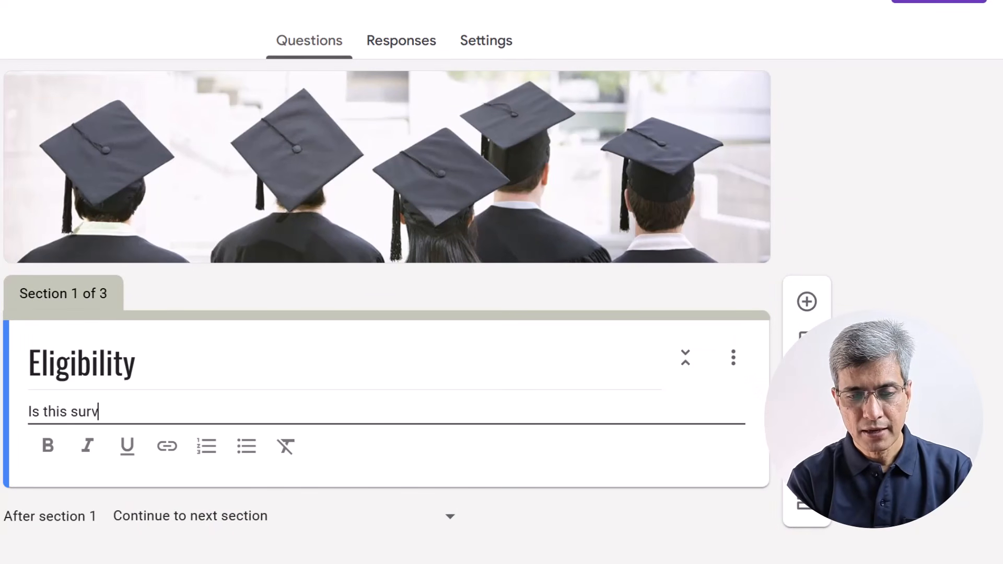
{"action": "type", "text": "ey relevant for you."}
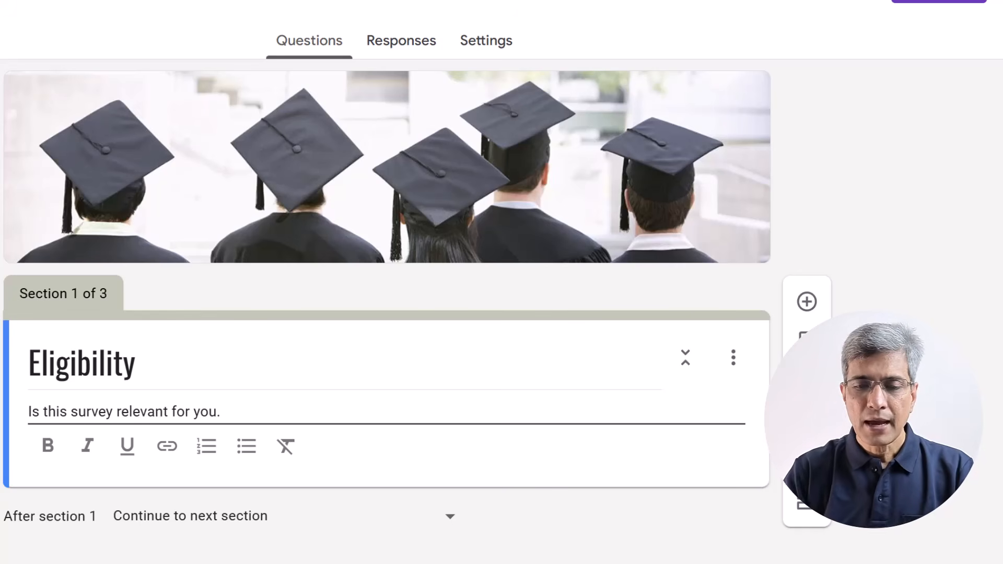
{"action": "left_click", "coordinate": [857, 418]}
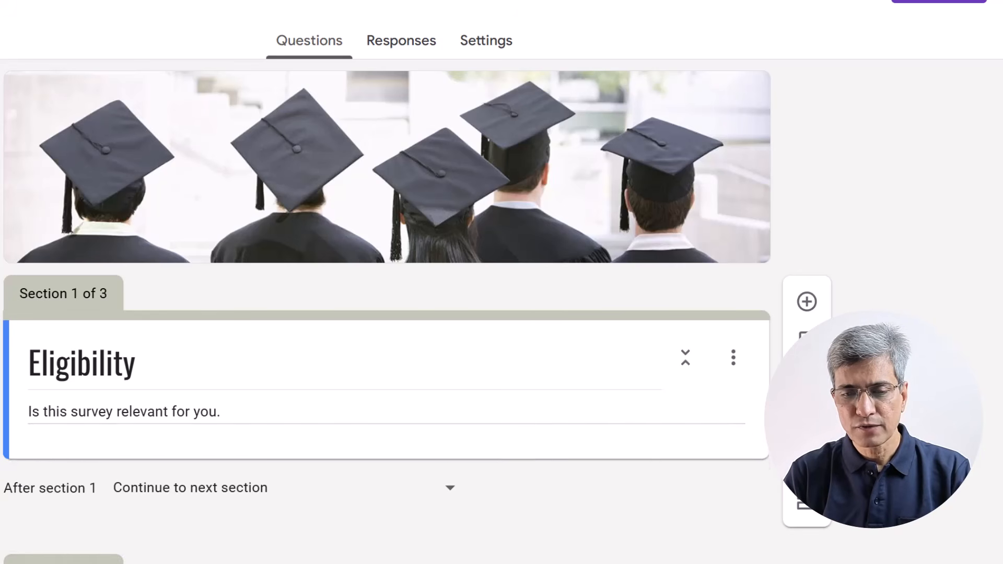
Add a Multiple choice question to the Eligibility section reading "Do you use computers as part of your work?"
{"action": "left_click", "coordinate": [806, 302]}
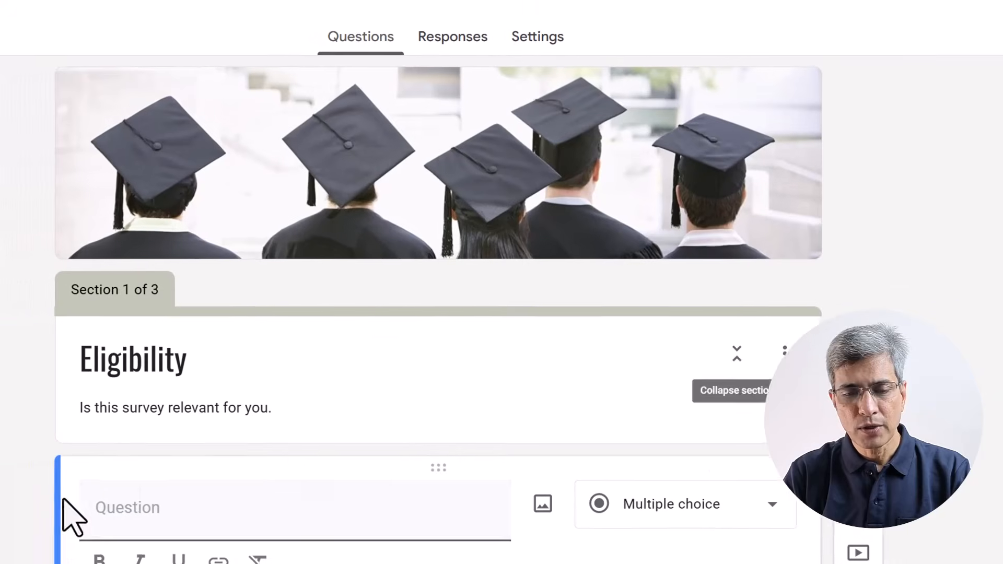
{"action": "type", "text": "Do"}
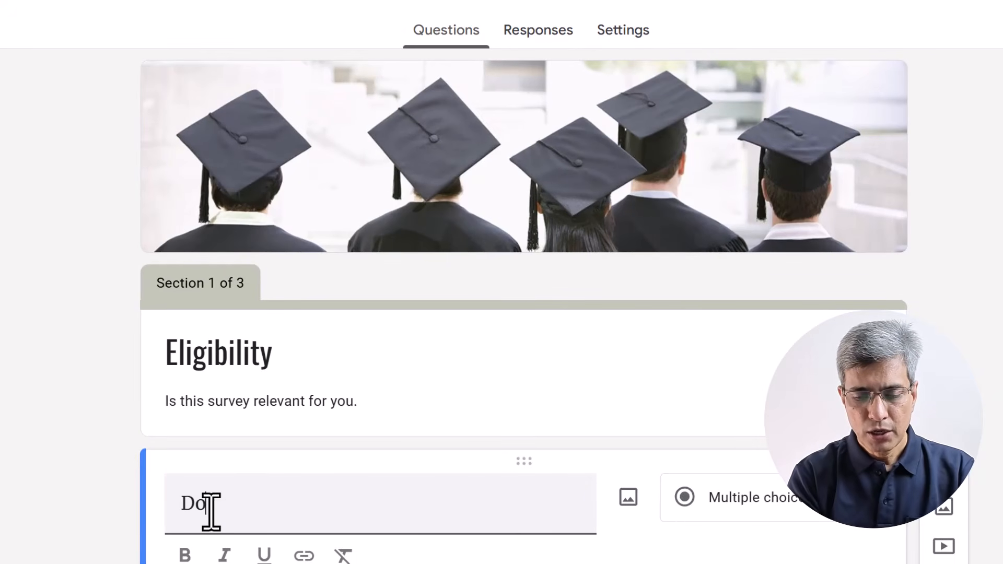
{"action": "type", "text": " you use comput"}
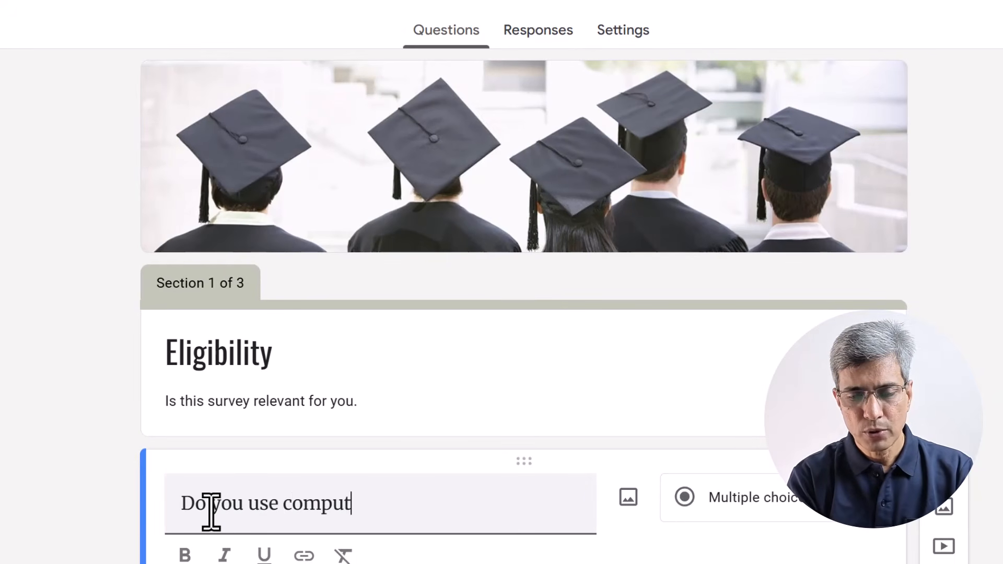
{"action": "type", "text": "ers as part of your work?"}
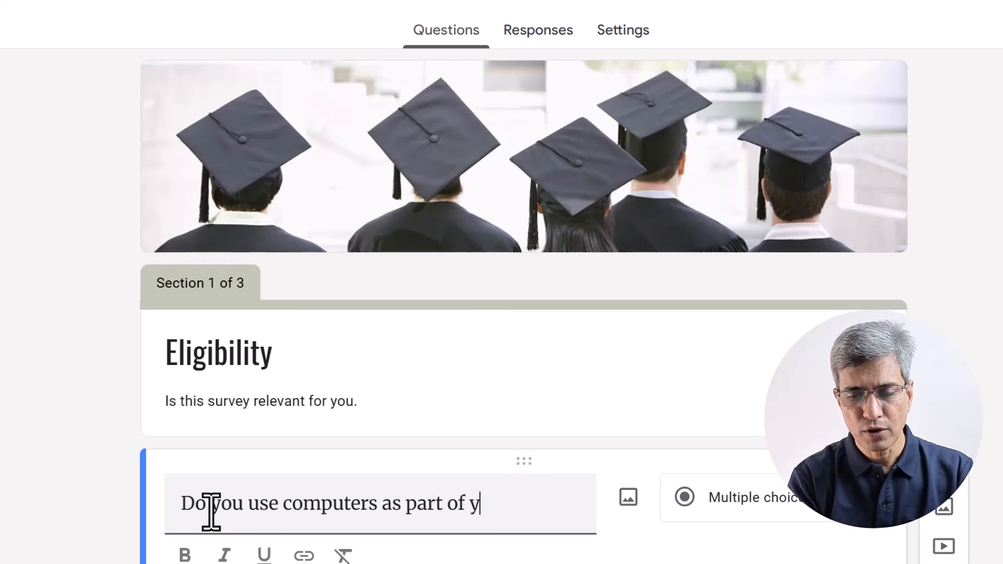
{"action": "left_click", "coordinate": [757, 496]}
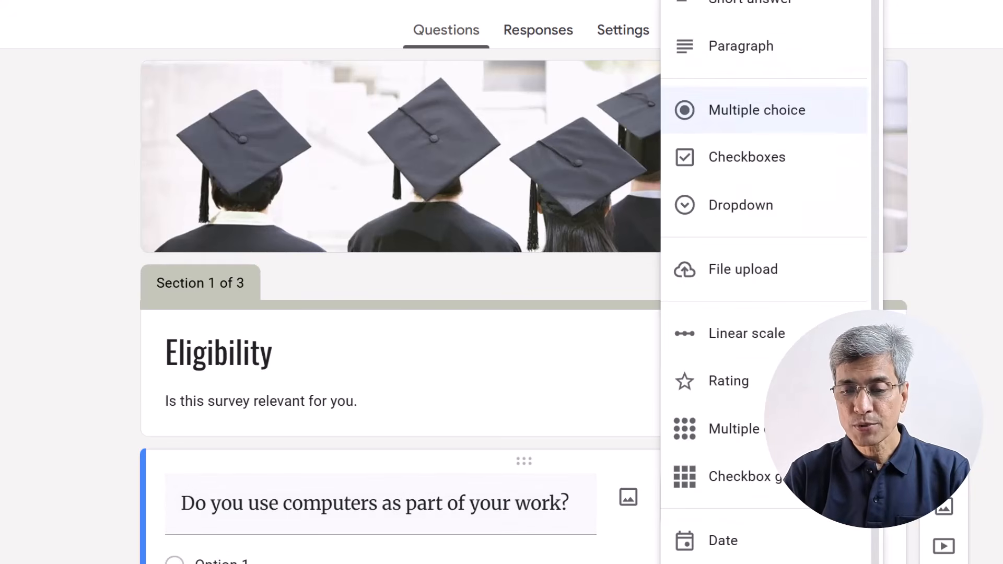
{"action": "left_click", "coordinate": [774, 110]}
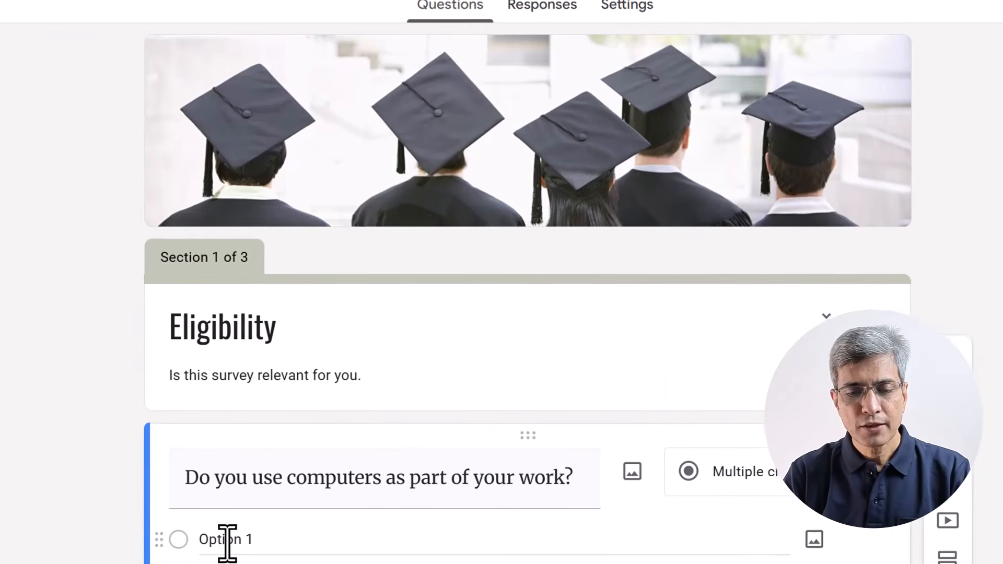
Give the computer-use question the two answer options "Yes" and "No"
{"action": "left_click", "coordinate": [289, 562]}
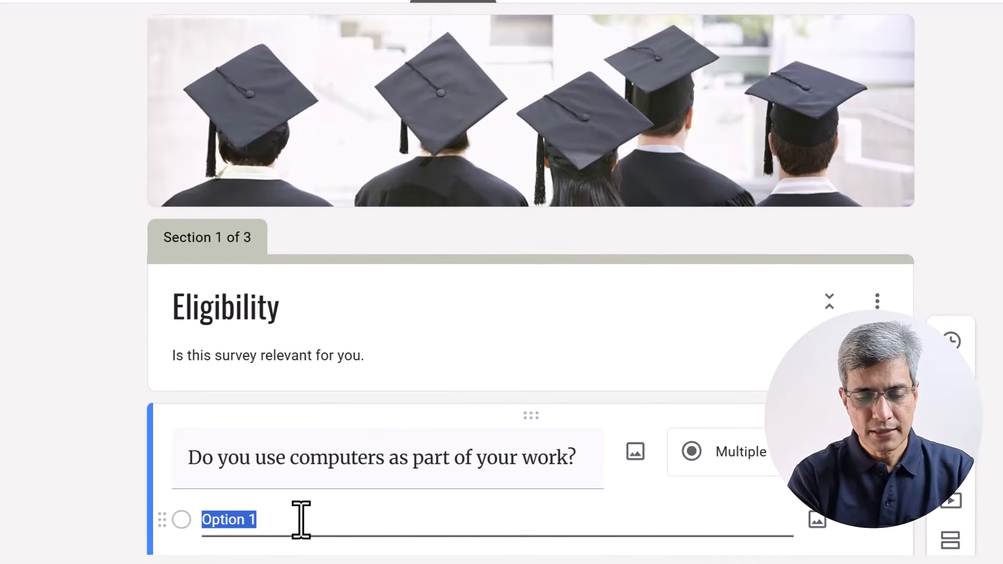
{"action": "type", "text": "Yes"}
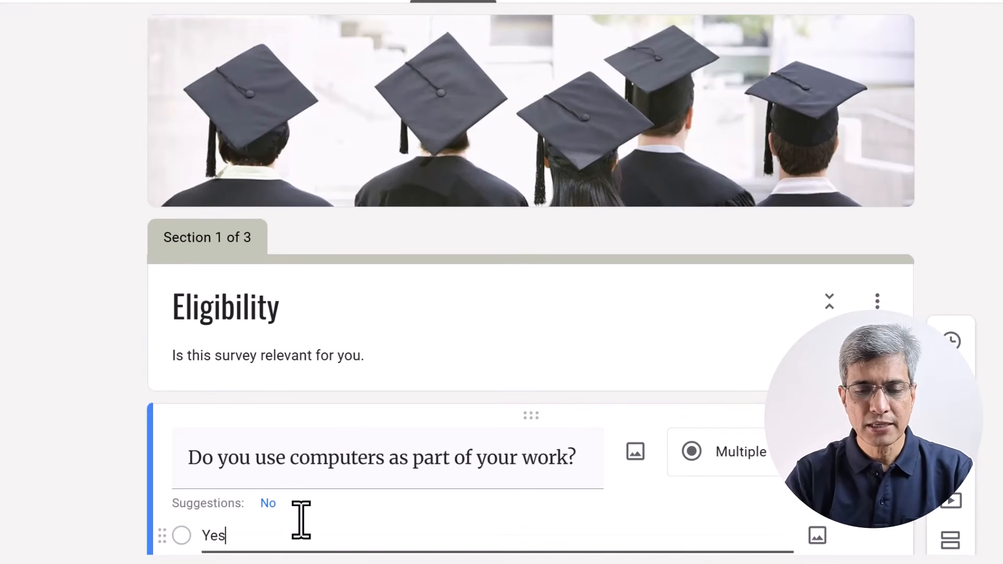
{"action": "scroll", "coordinate": [271, 450], "scroll_direction": "down", "scroll_amount": 4}
{"action": "left_click", "coordinate": [236, 382]}
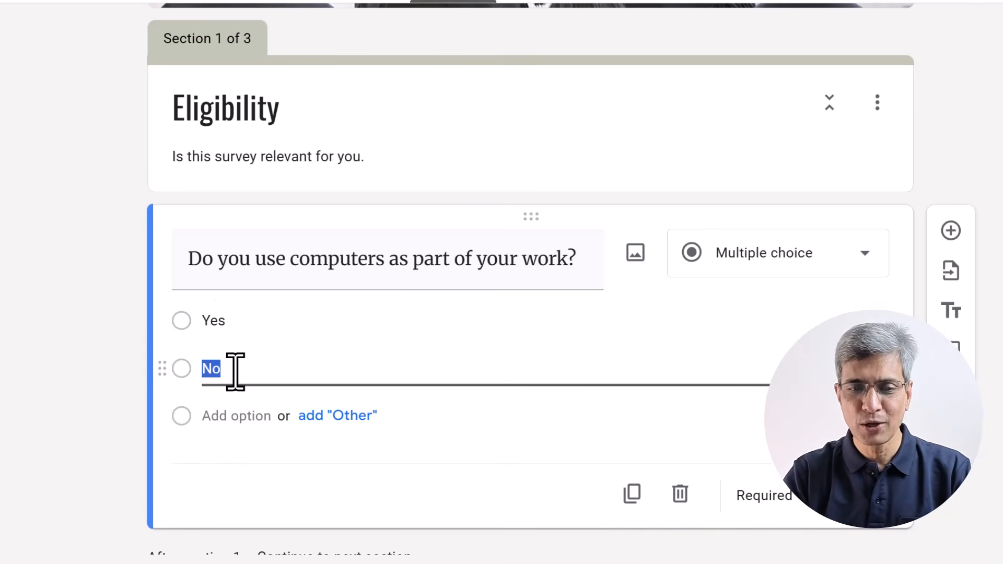
{"action": "left_click", "coordinate": [96, 386]}
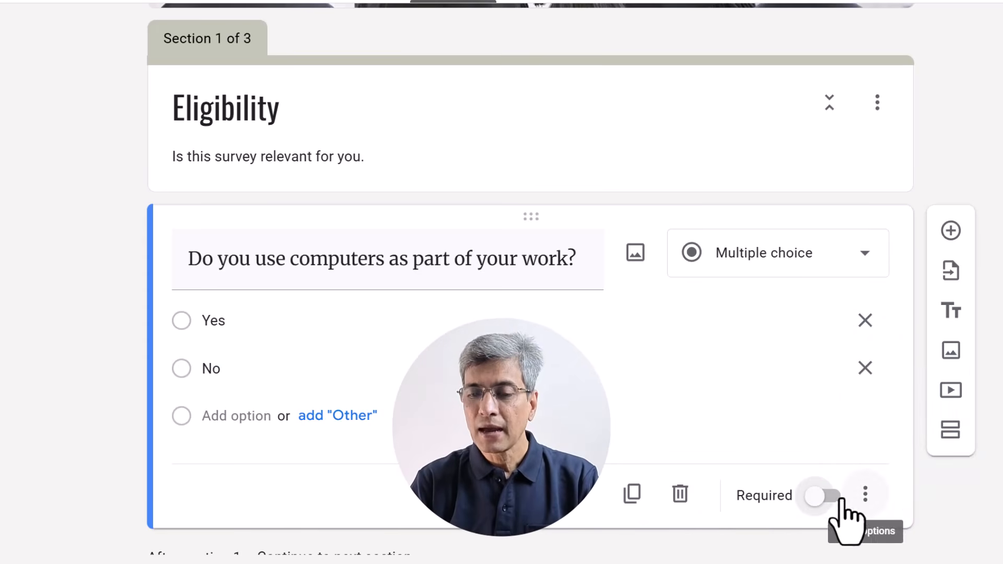
Make the computer-use question required, preview the form's Eligibility section and close the preview
{"action": "left_click", "coordinate": [833, 500]}
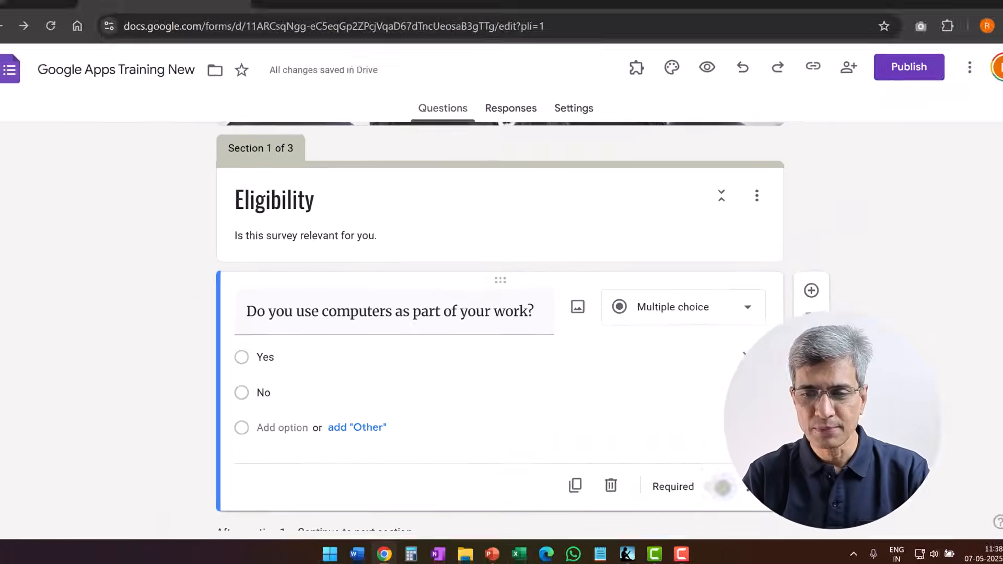
{"action": "left_click", "coordinate": [708, 69]}
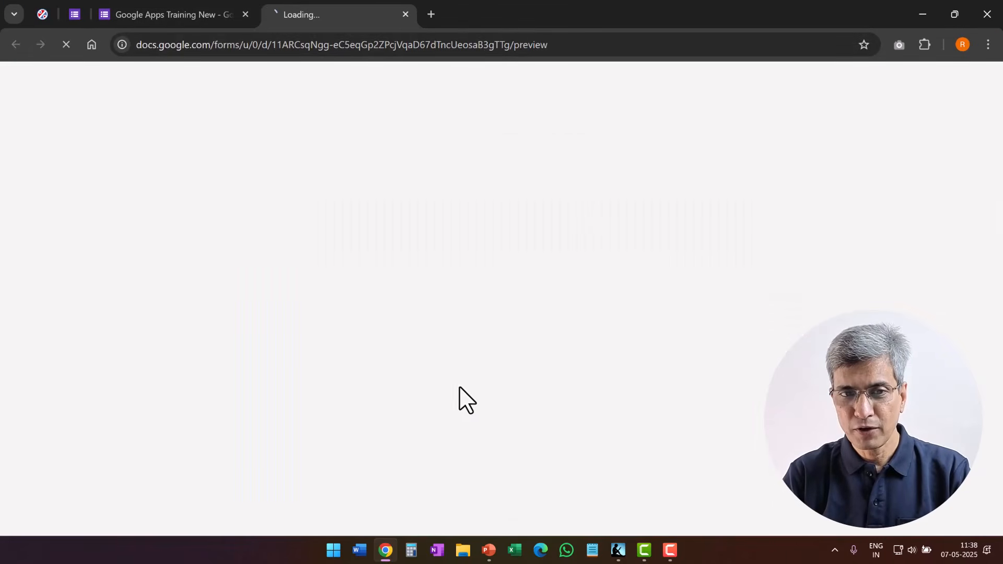
{"action": "scroll", "coordinate": [537, 417], "scroll_direction": "down", "scroll_amount": 2}
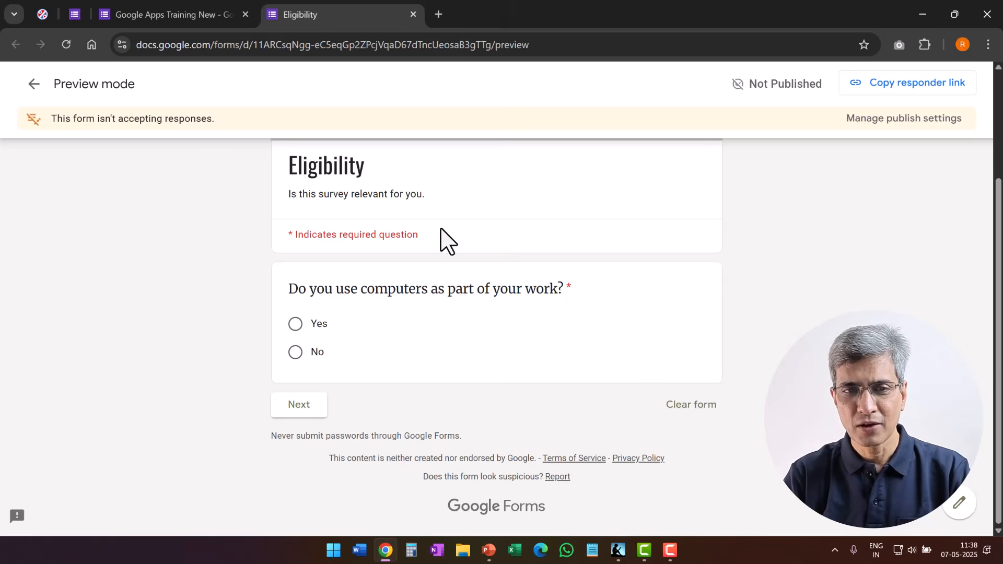
{"action": "left_click", "coordinate": [413, 15]}
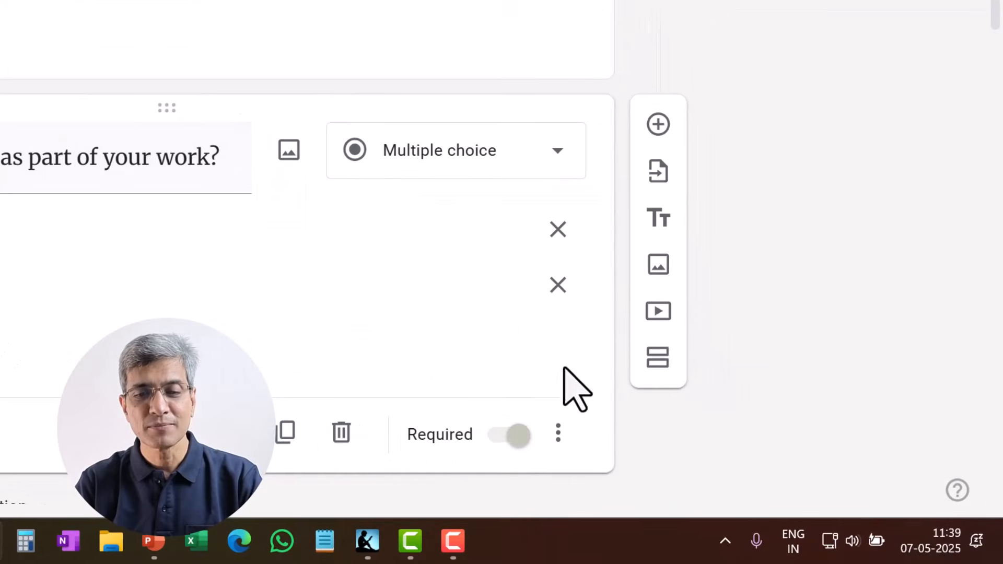
Branch the computer-use question by answer: "Yes" goes to section 2 (Google Apps Training New) and "No" submits the form
{"action": "left_click", "coordinate": [559, 431]}
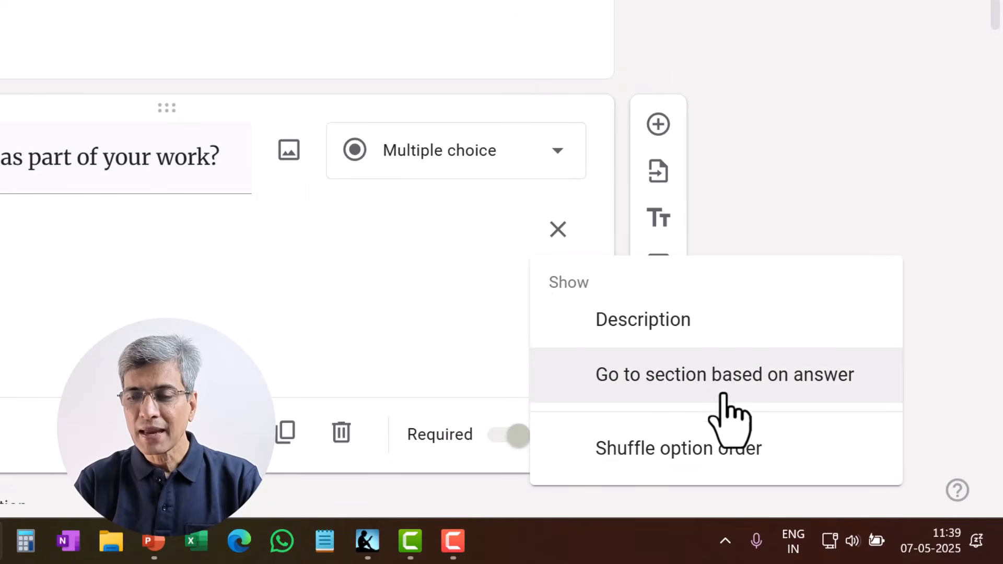
{"action": "left_click", "coordinate": [692, 381]}
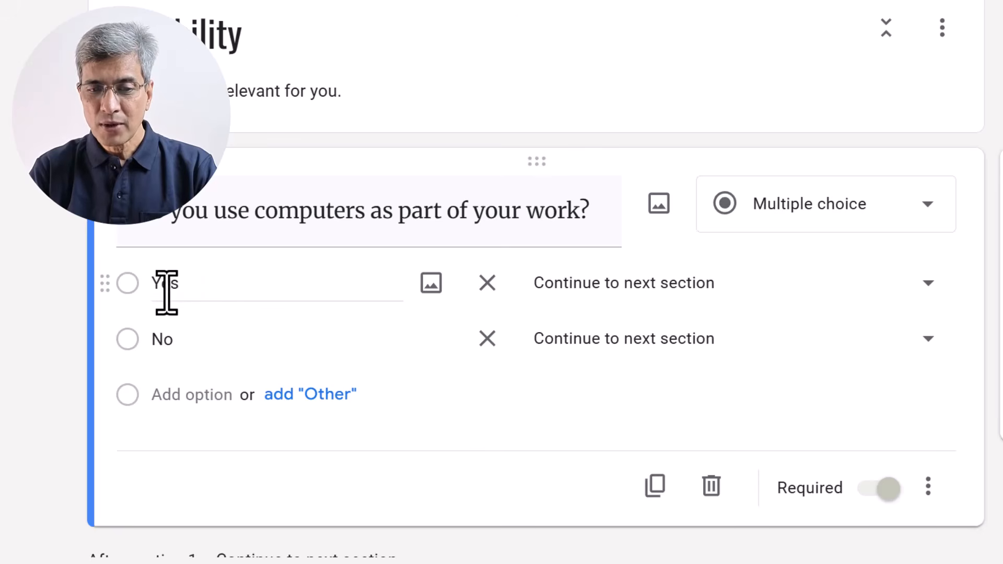
{"action": "left_click", "coordinate": [695, 282]}
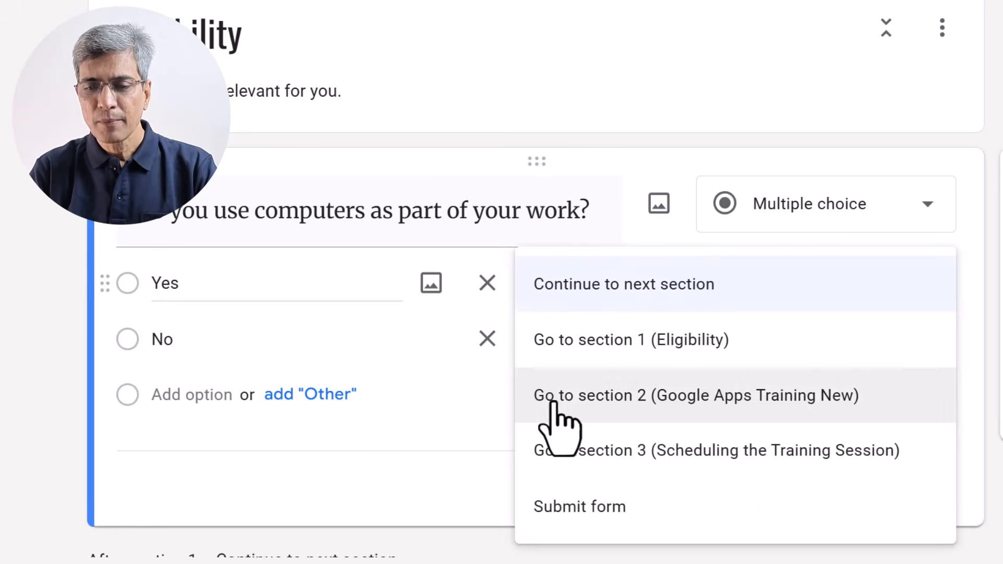
{"action": "left_click", "coordinate": [572, 396]}
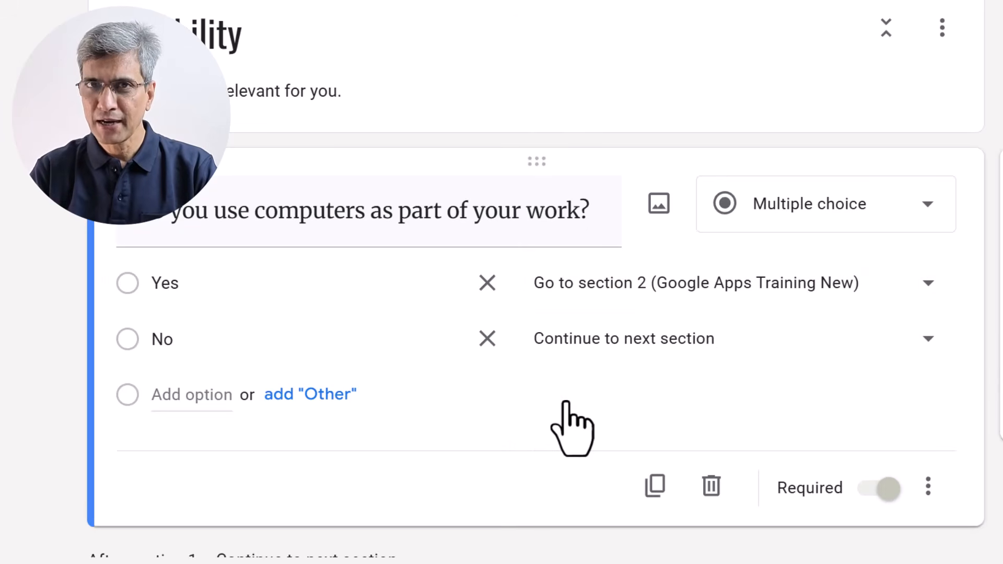
{"action": "left_click", "coordinate": [580, 339]}
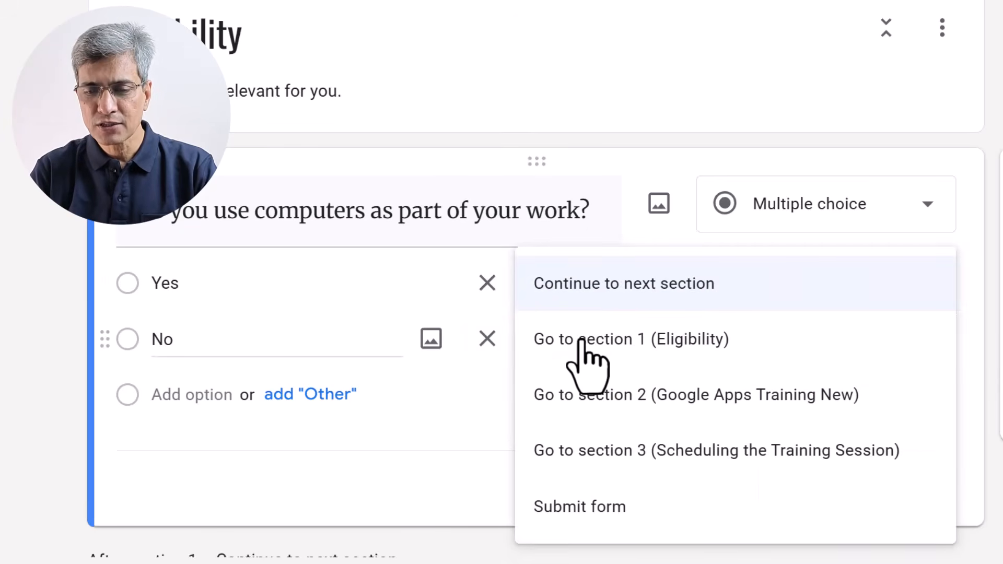
{"action": "left_click", "coordinate": [586, 511]}
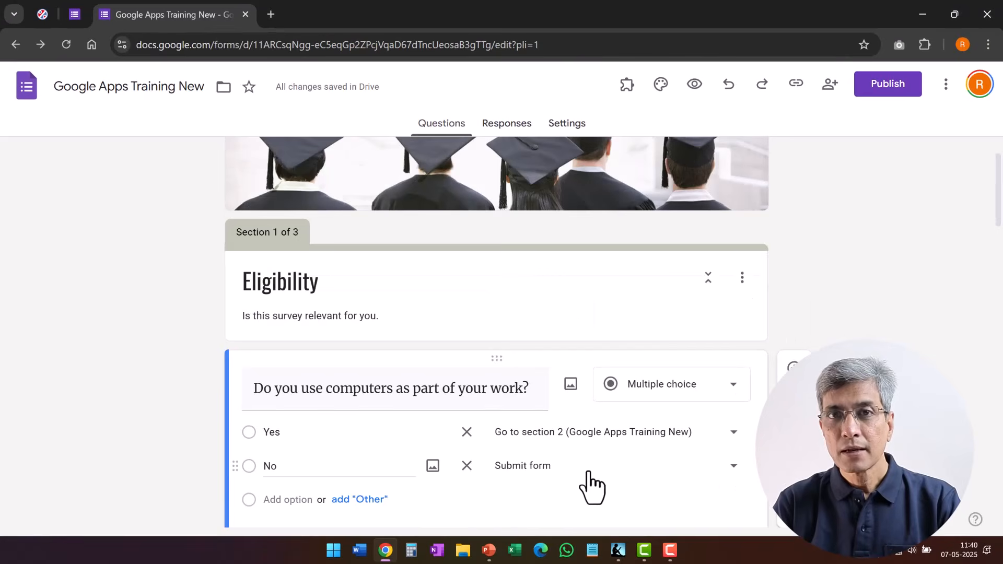
Examine sections 2 and 3 and the navigation choices offered after section 2, keeping the existing choice
{"action": "scroll", "coordinate": [603, 488], "scroll_direction": "down", "scroll_amount": 8}
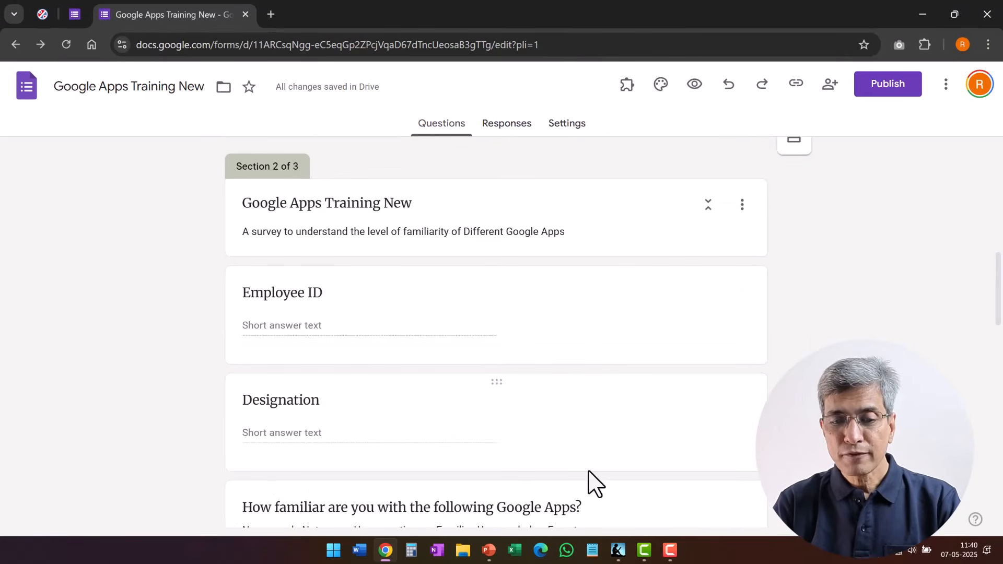
{"action": "scroll", "coordinate": [453, 366], "scroll_direction": "down", "scroll_amount": 10}
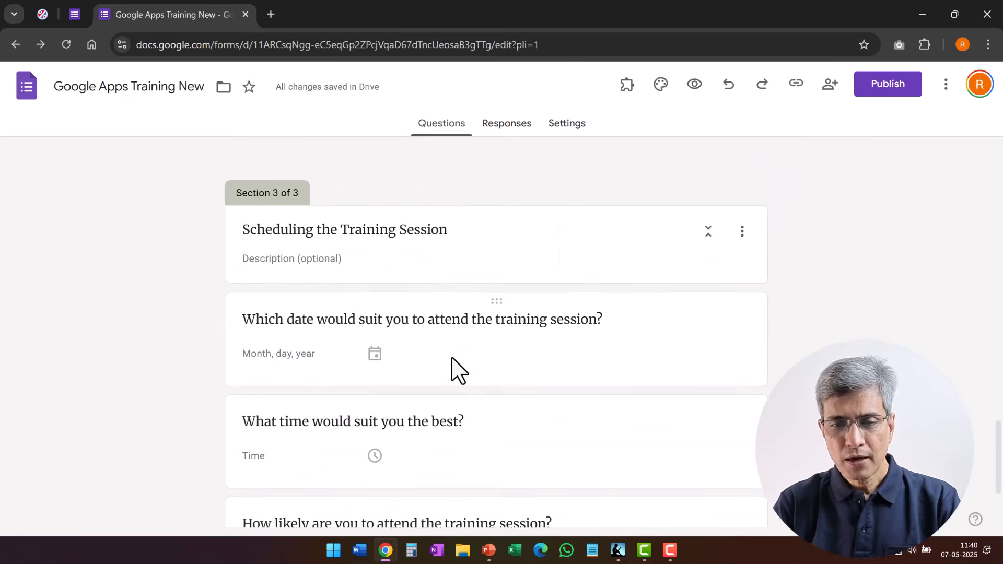
{"action": "scroll", "coordinate": [453, 366], "scroll_direction": "up", "scroll_amount": 3}
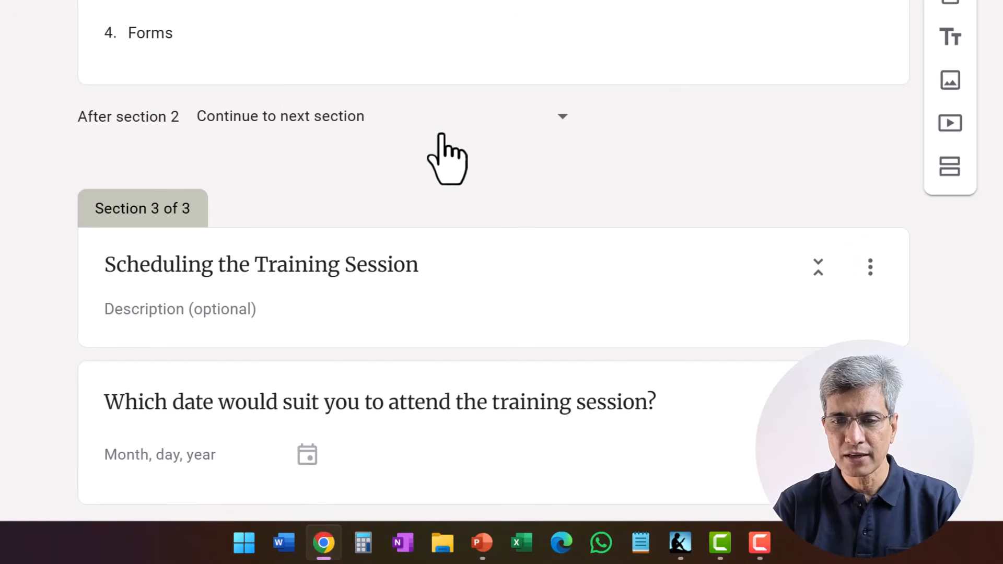
{"action": "left_click", "coordinate": [539, 121]}
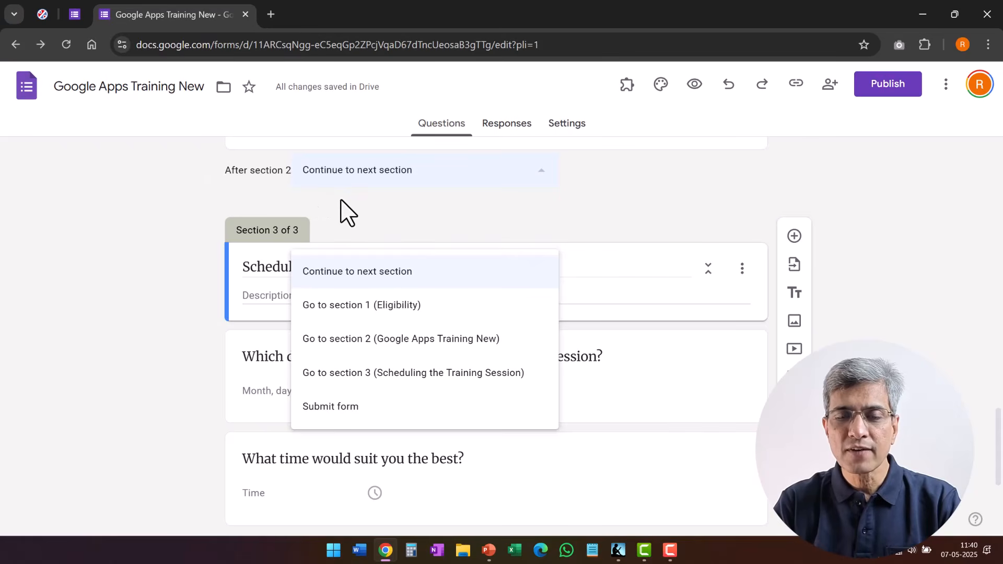
{"action": "left_click", "coordinate": [376, 219]}
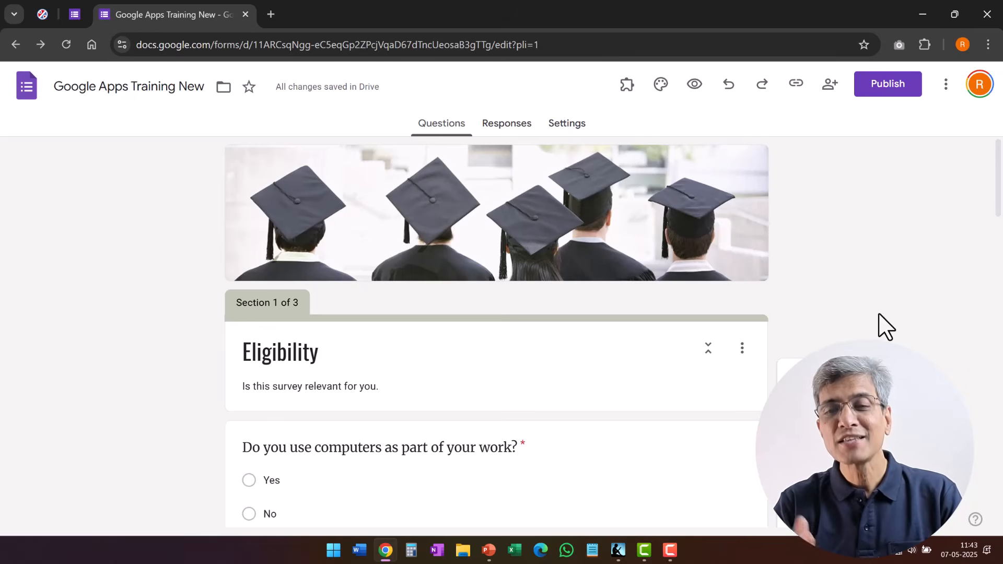
Look at the form's publishing options and the responder link prompt, closing both without publishing or copying
{"action": "left_click", "coordinate": [882, 86]}
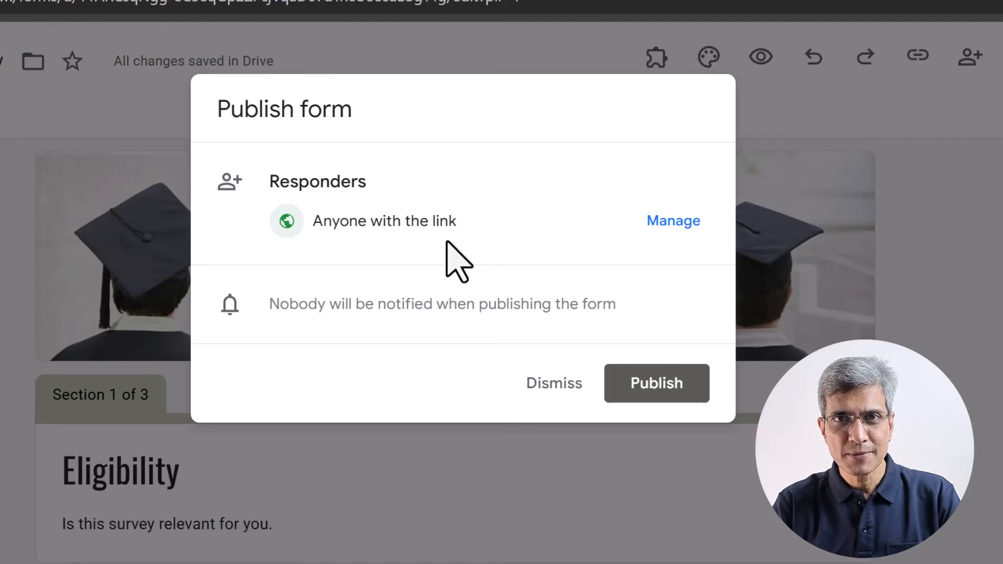
{"action": "left_click", "coordinate": [554, 383]}
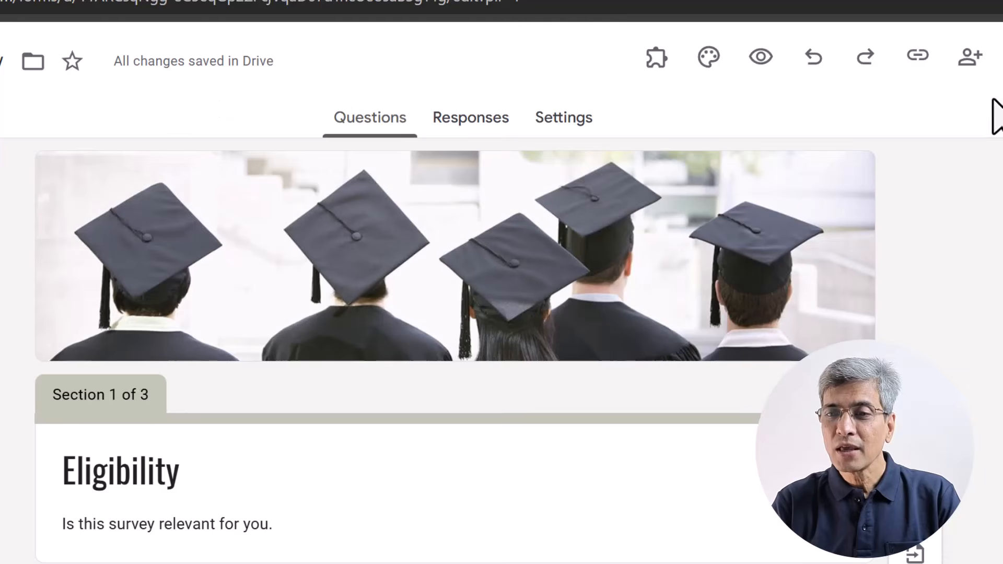
{"action": "left_click", "coordinate": [915, 62]}
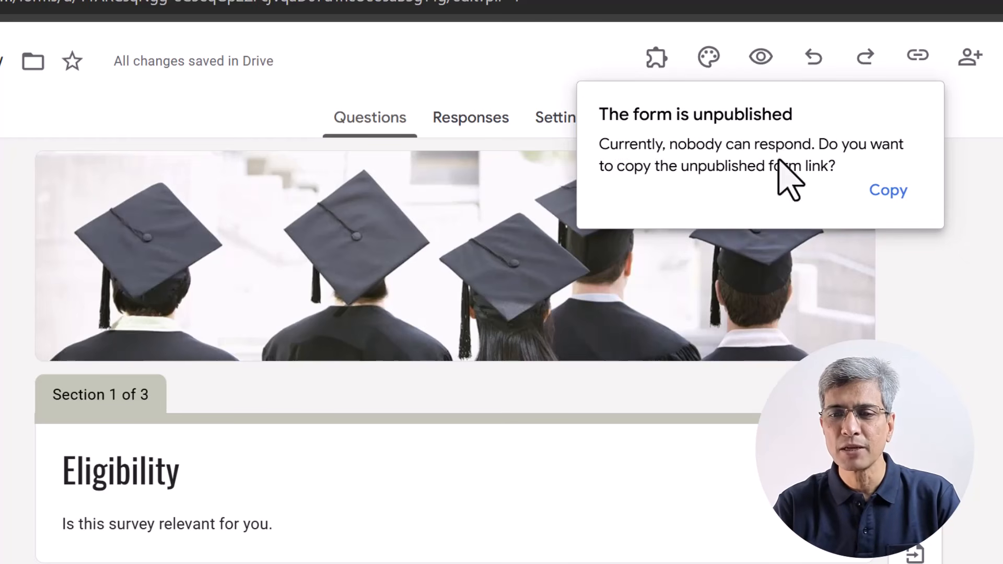
{"action": "key", "text": "Escape"}
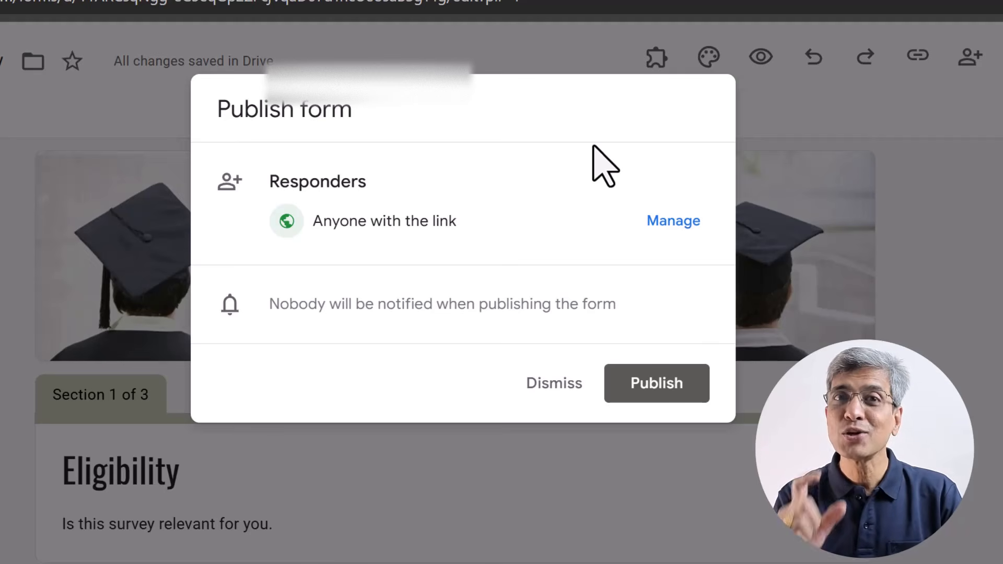
Open responder management while publishing the form, add one suggested contact with the Responder role and share the form with them
{"action": "left_click", "coordinate": [672, 222]}
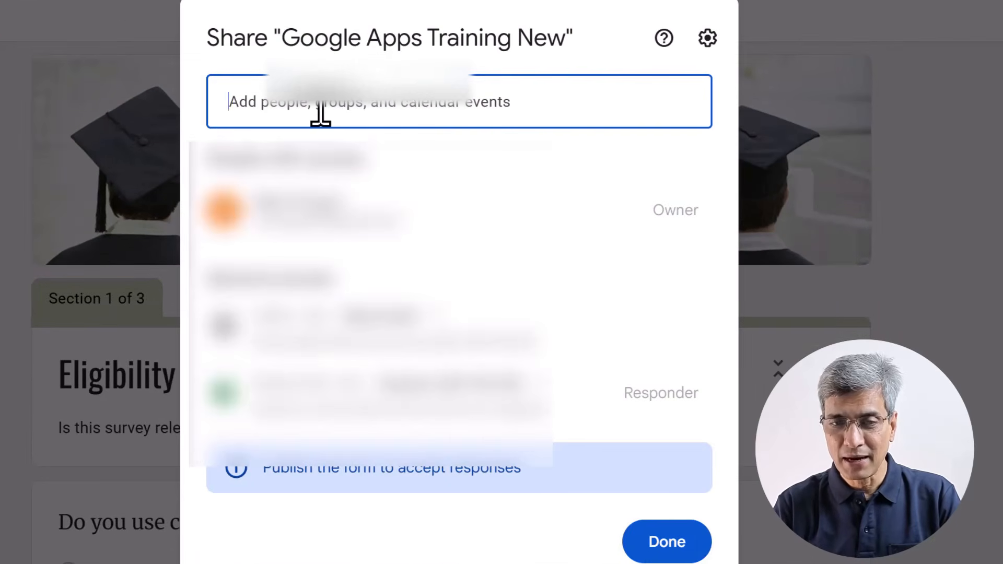
{"action": "left_click", "coordinate": [320, 111]}
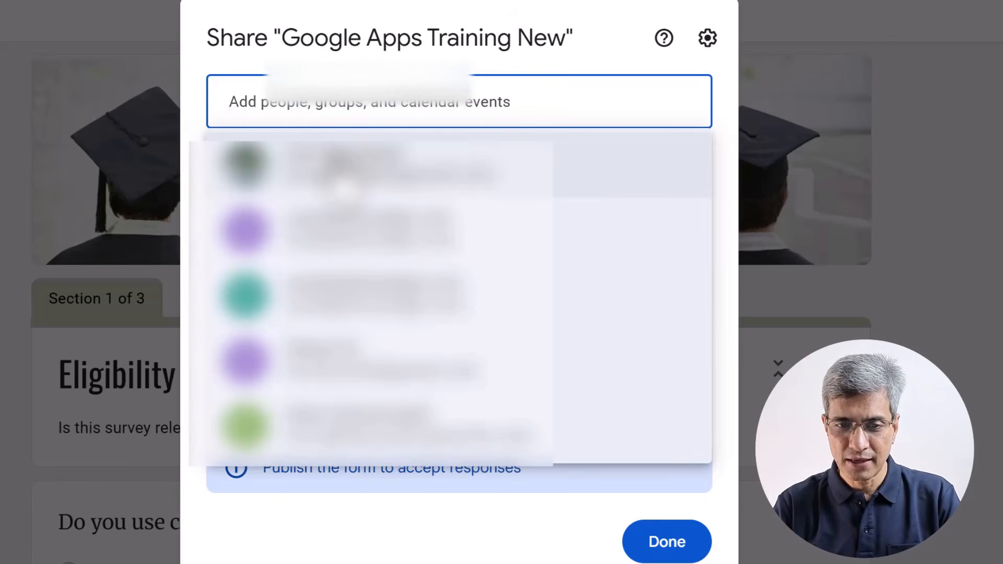
{"action": "left_click", "coordinate": [345, 167]}
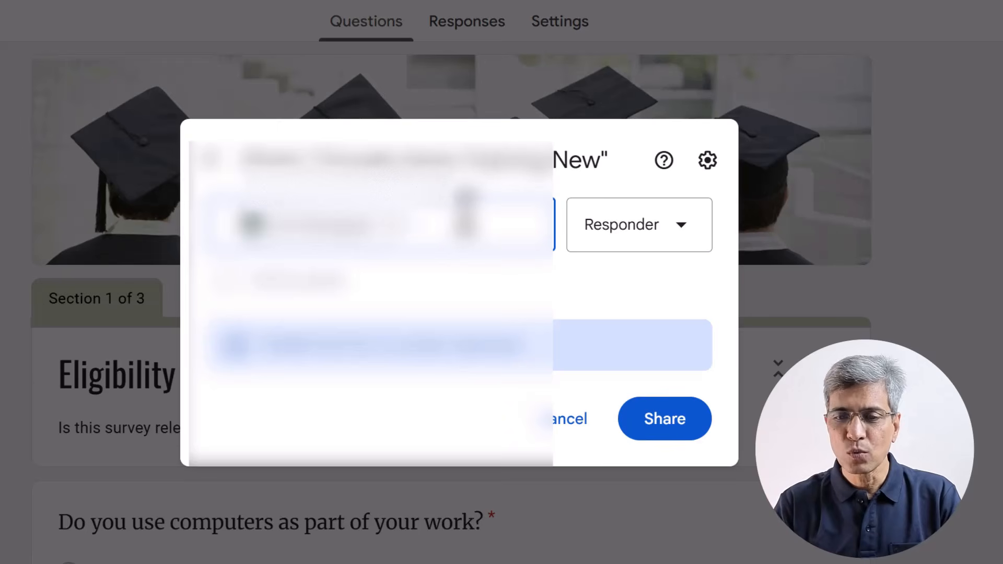
{"action": "left_click", "coordinate": [538, 342]}
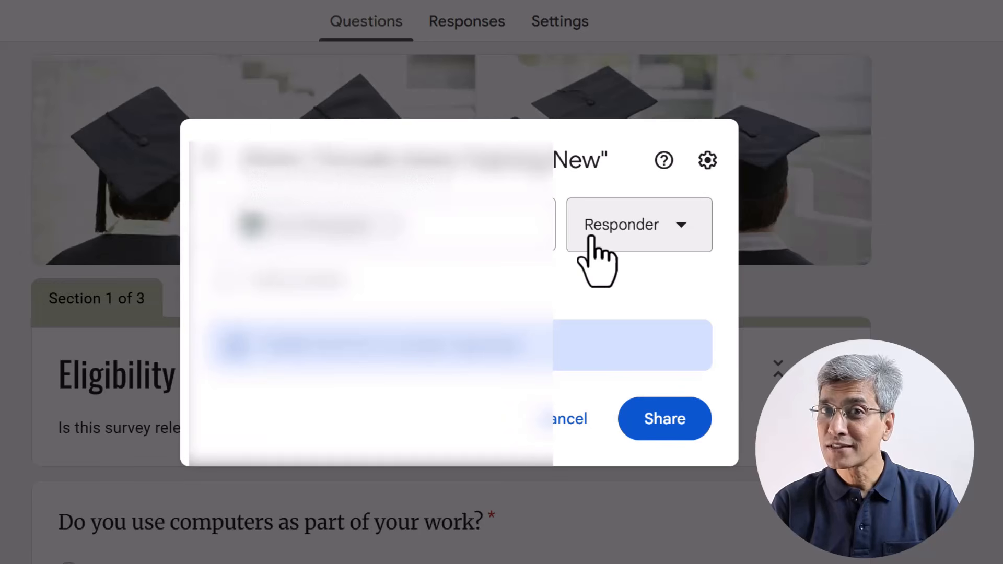
{"action": "left_click", "coordinate": [616, 240]}
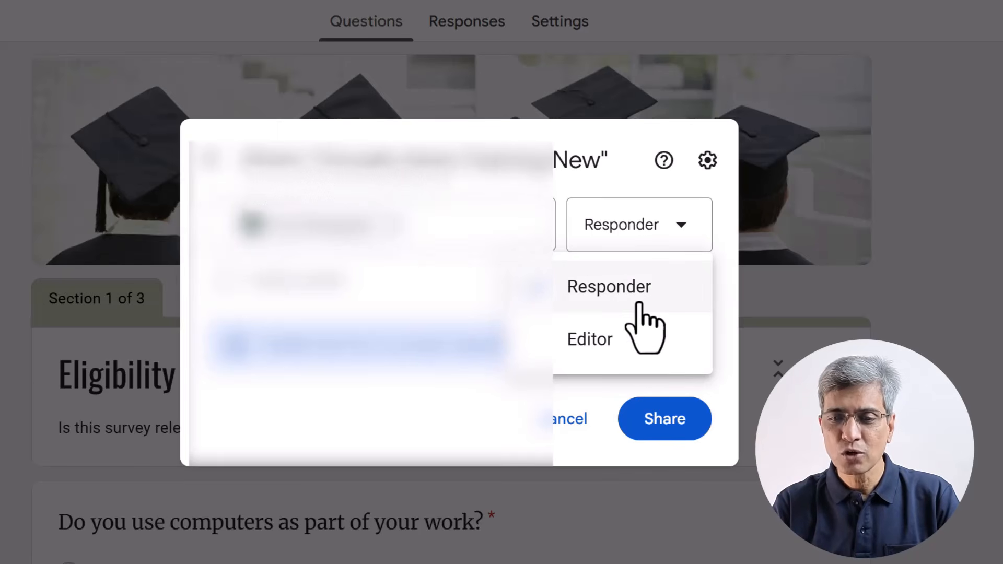
{"action": "left_click", "coordinate": [470, 300]}
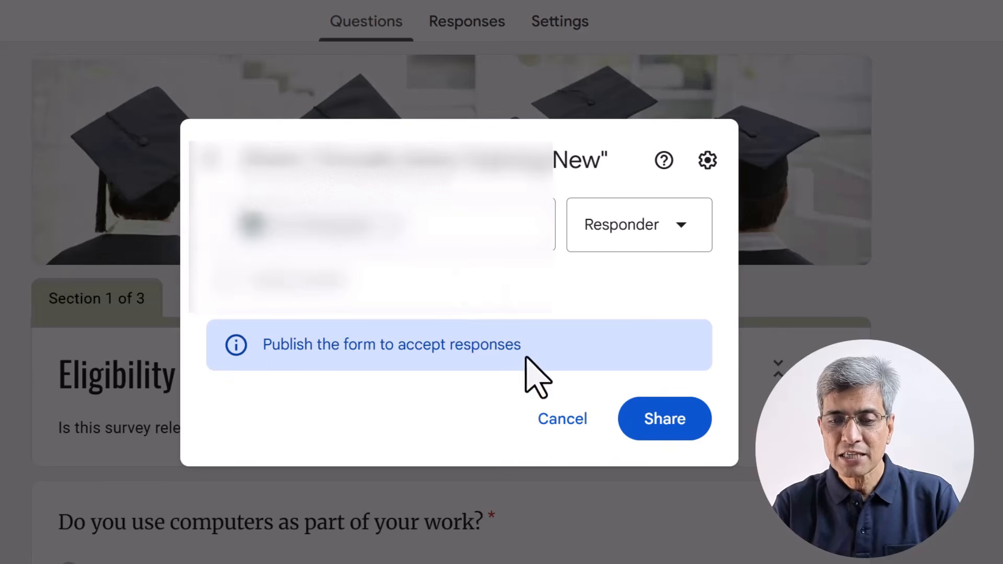
{"action": "left_click", "coordinate": [674, 424]}
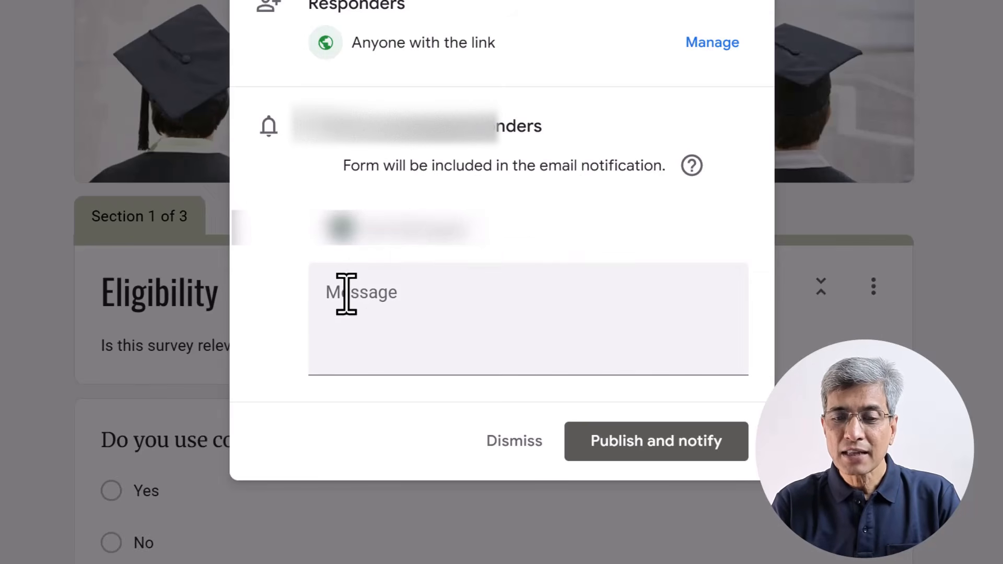
Write the notification message "This is a test survey by" followed by the author's name, and publish the form with notification
{"action": "left_click", "coordinate": [324, 296]}
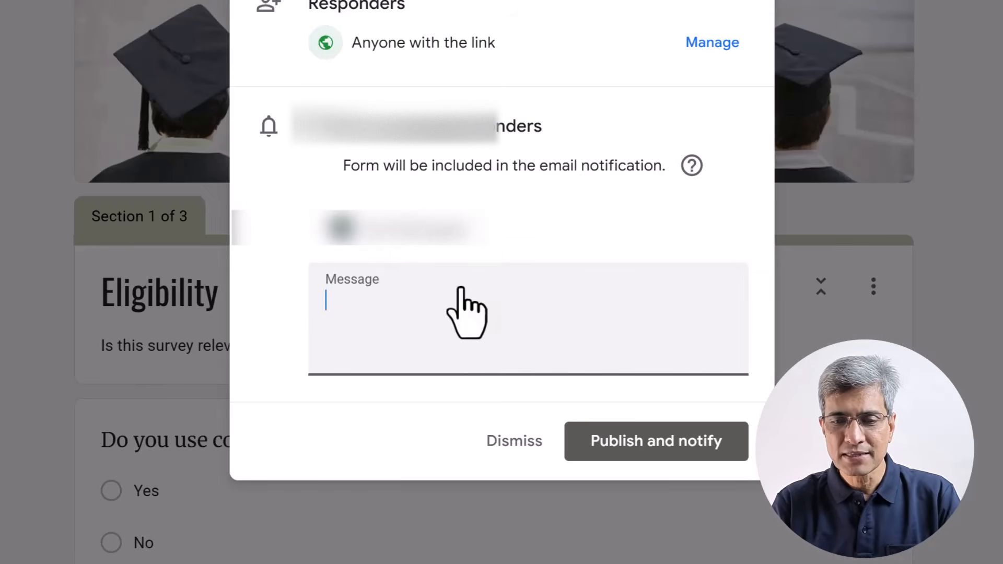
{"action": "type", "text": "This is a "}
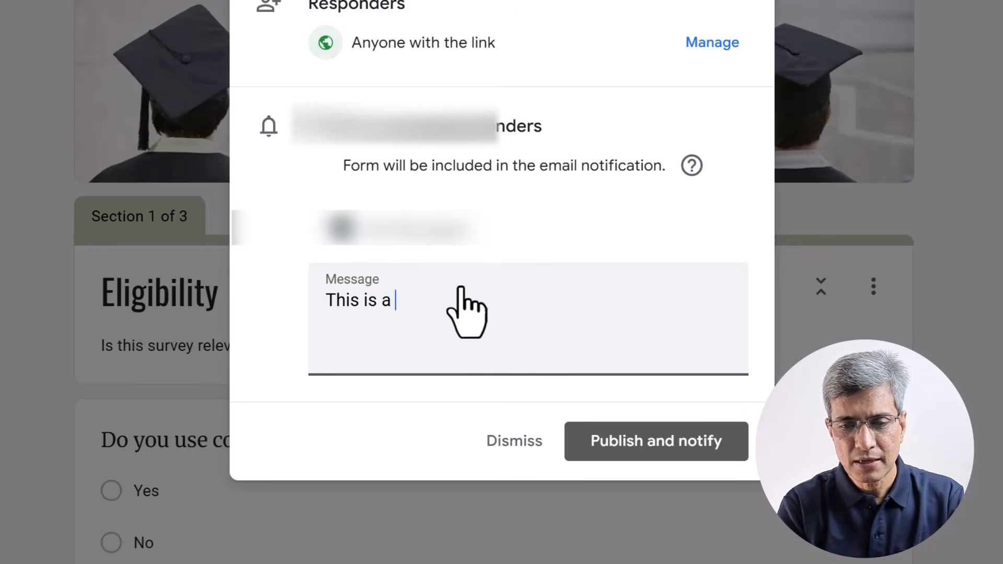
{"action": "type", "text": "test survey by Ramgopal"}
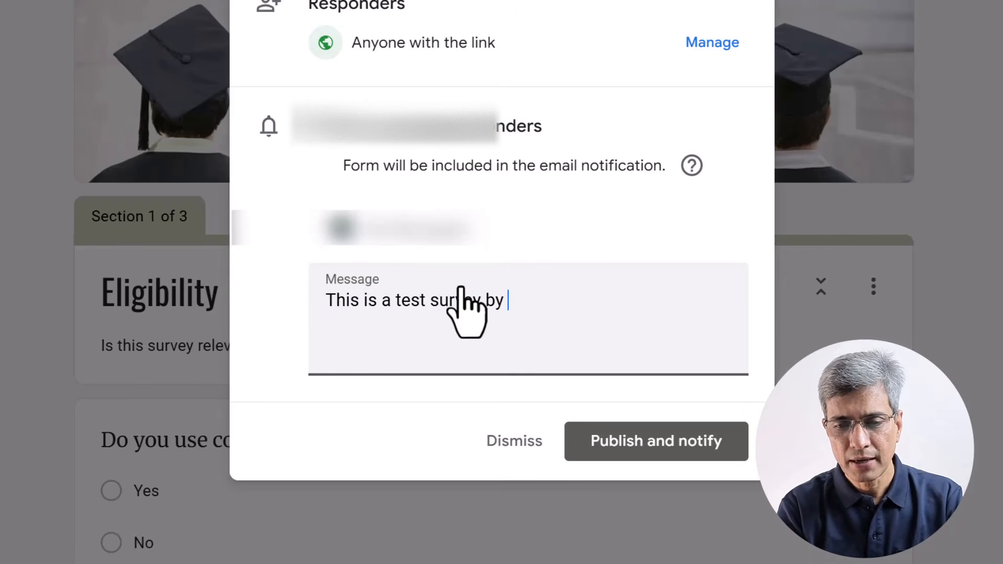
{"action": "left_click", "coordinate": [651, 445]}
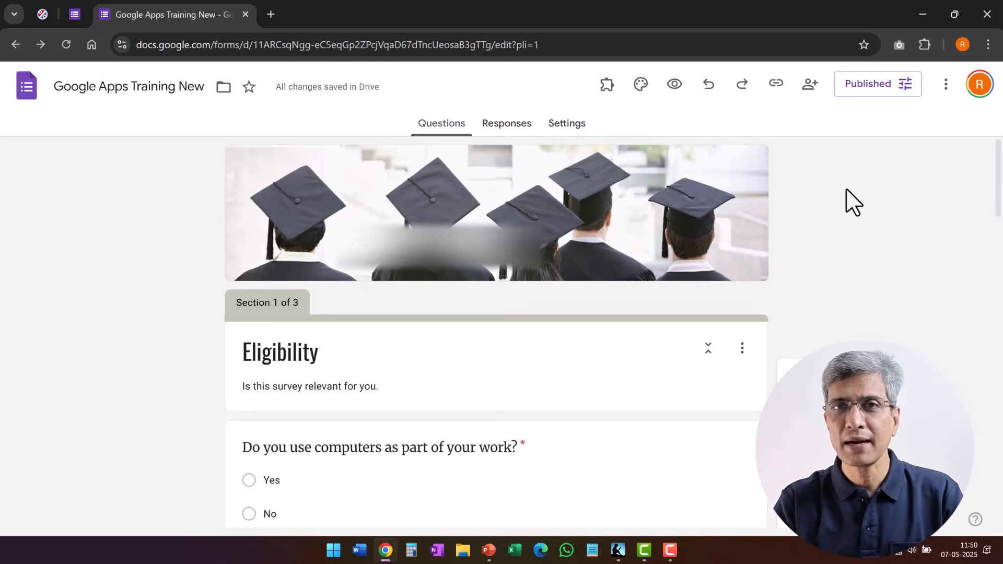
Examine the published form's sharing access and its permission settings for editors and viewers, leaving them unmodified
{"action": "left_click", "coordinate": [809, 87]}
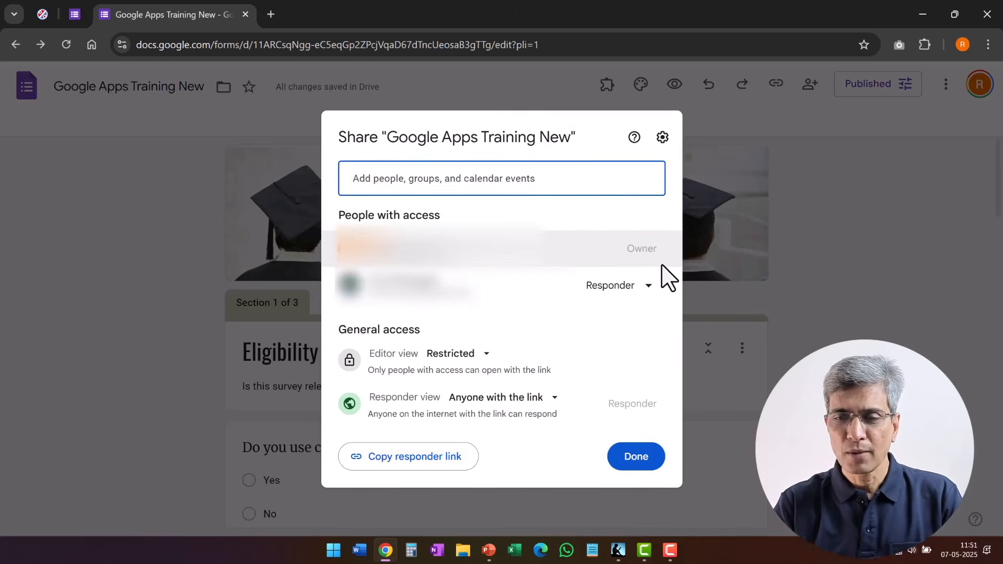
{"action": "left_click", "coordinate": [662, 137]}
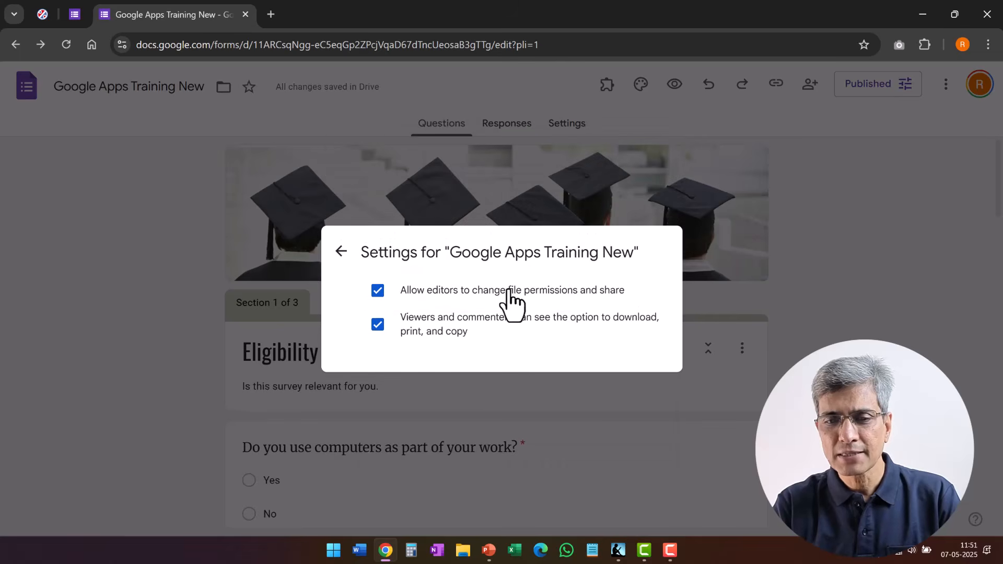
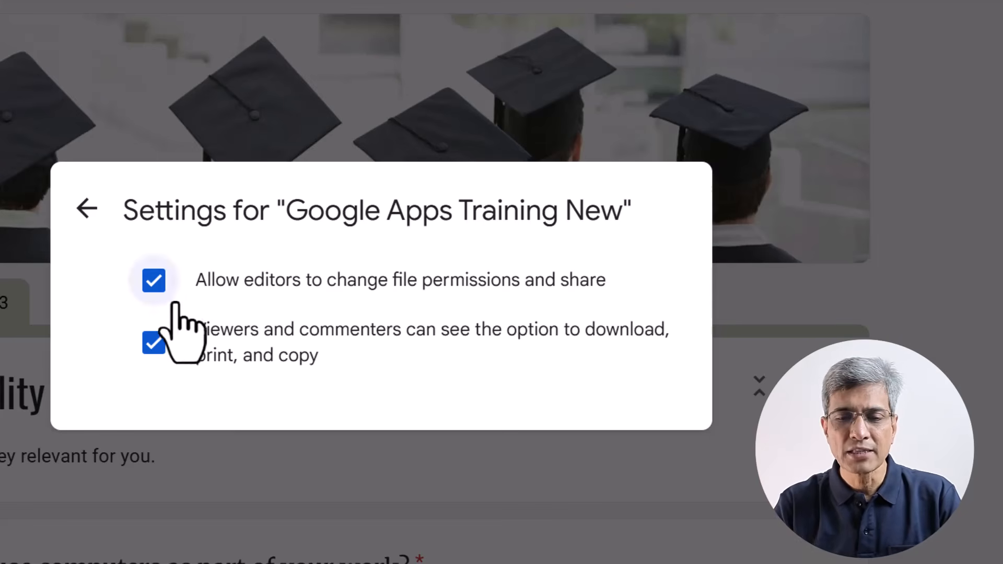
{"action": "left_click", "coordinate": [83, 209]}
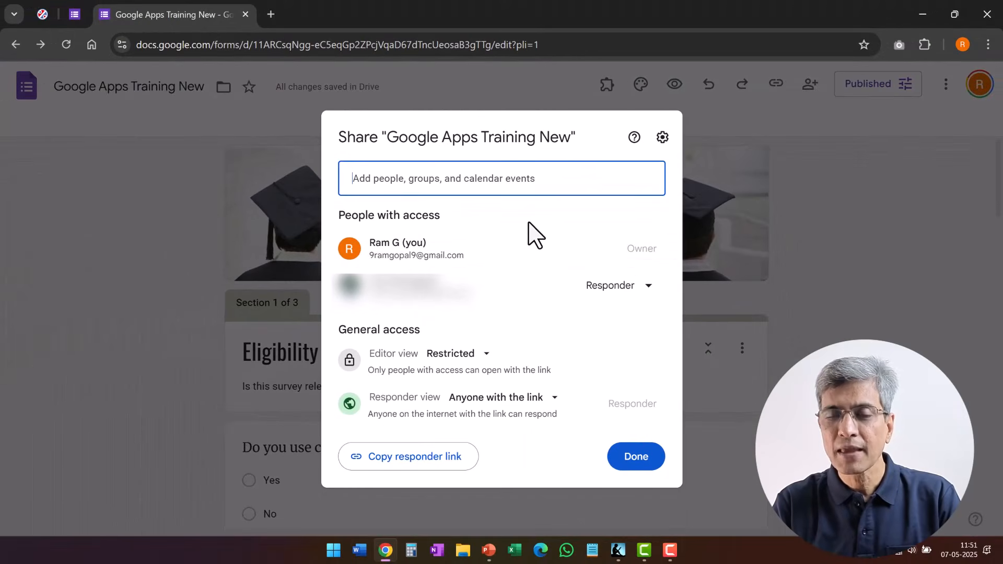
{"action": "left_click", "coordinate": [636, 458]}
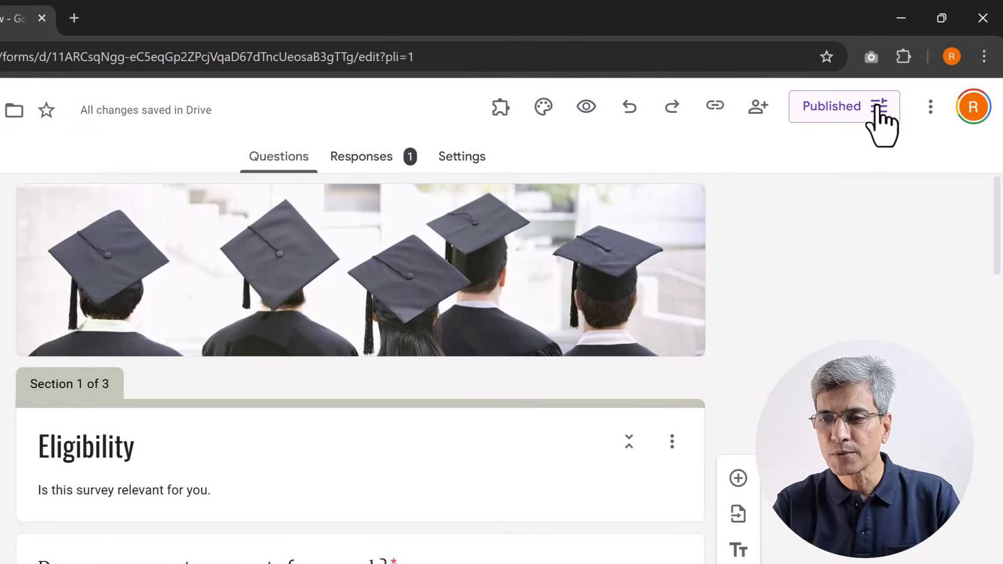
Try turning off response acceptance and open its responder message for editing, then turn acceptance back on and save the published options
{"action": "left_click", "coordinate": [879, 111]}
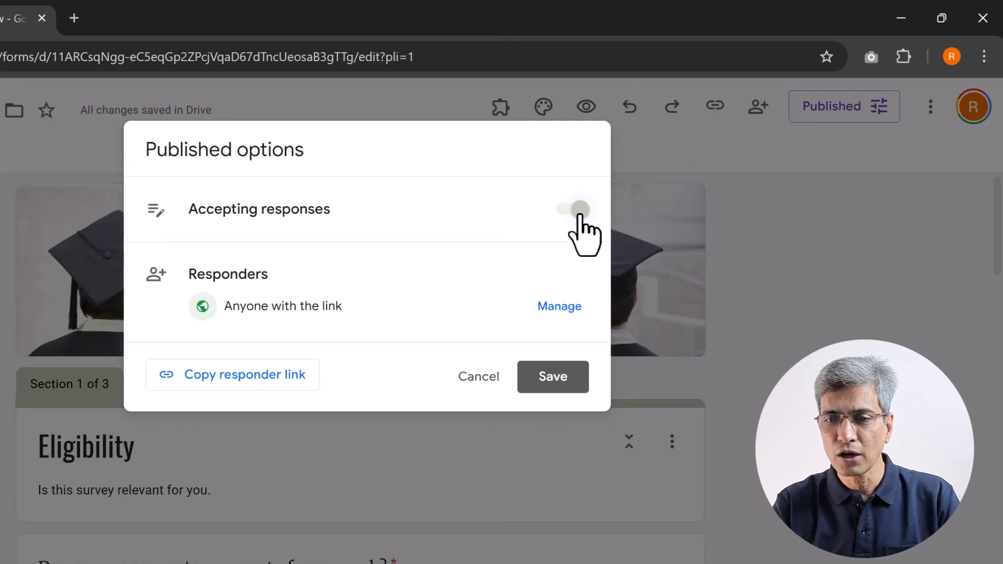
{"action": "left_click", "coordinate": [562, 210]}
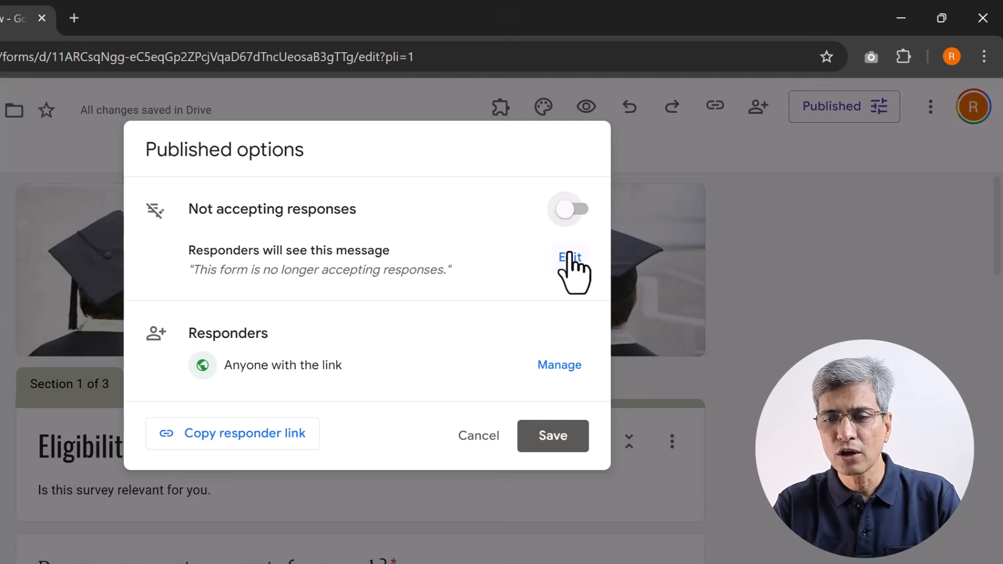
{"action": "left_click", "coordinate": [570, 258]}
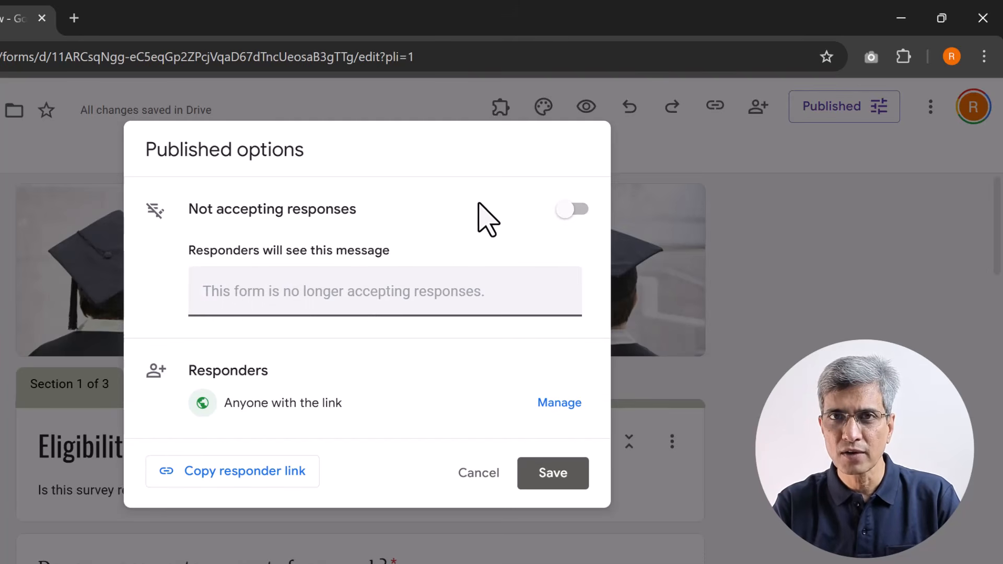
{"action": "left_click", "coordinate": [442, 220]}
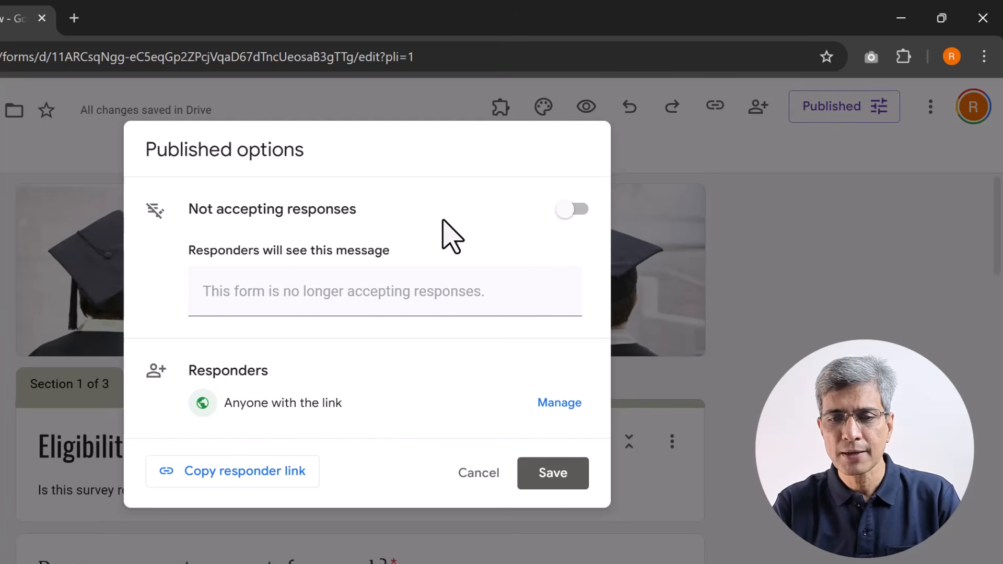
{"action": "left_click", "coordinate": [574, 209]}
{"action": "left_click", "coordinate": [552, 375]}
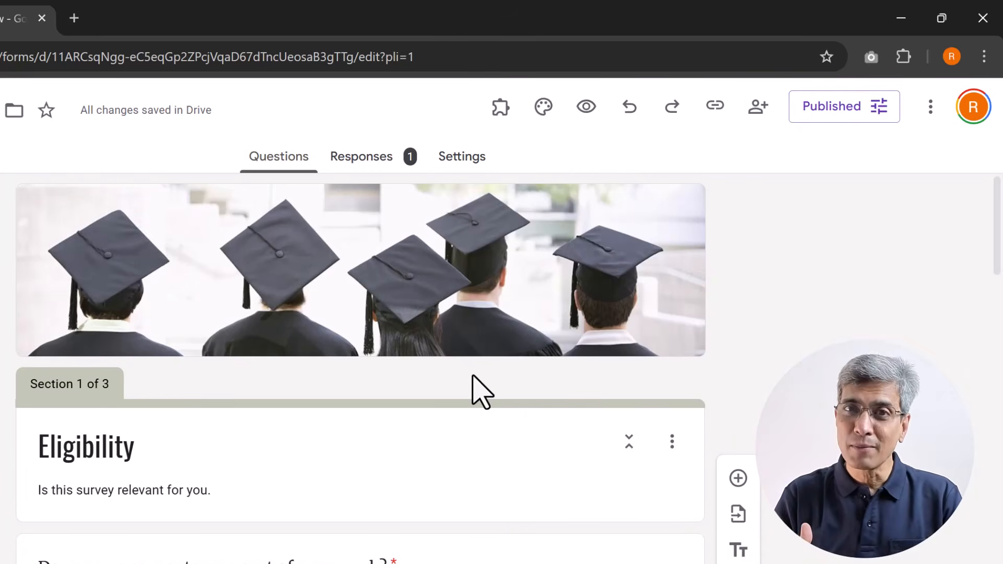
{"action": "left_click", "coordinate": [930, 108]}
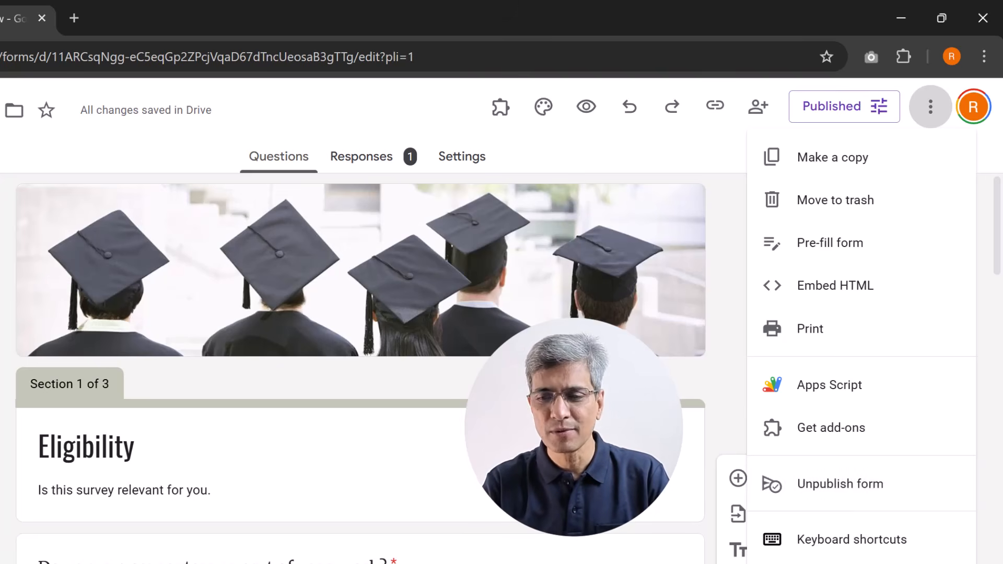
{"action": "left_click", "coordinate": [728, 324]}
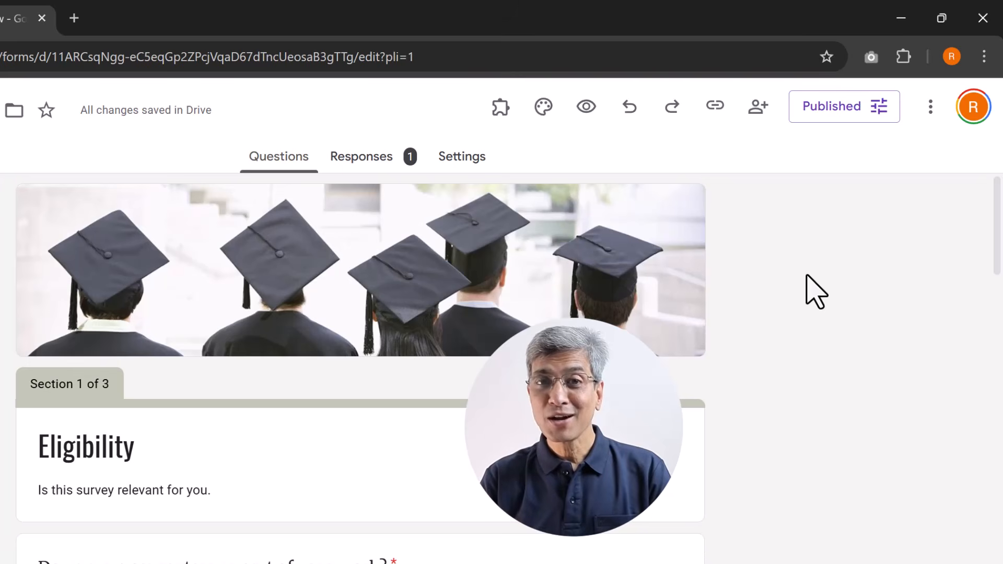
Examine the summary of the form's responses, from the eligibility and app familiarity questions through to the training scheduling answers
{"action": "left_click", "coordinate": [375, 161]}
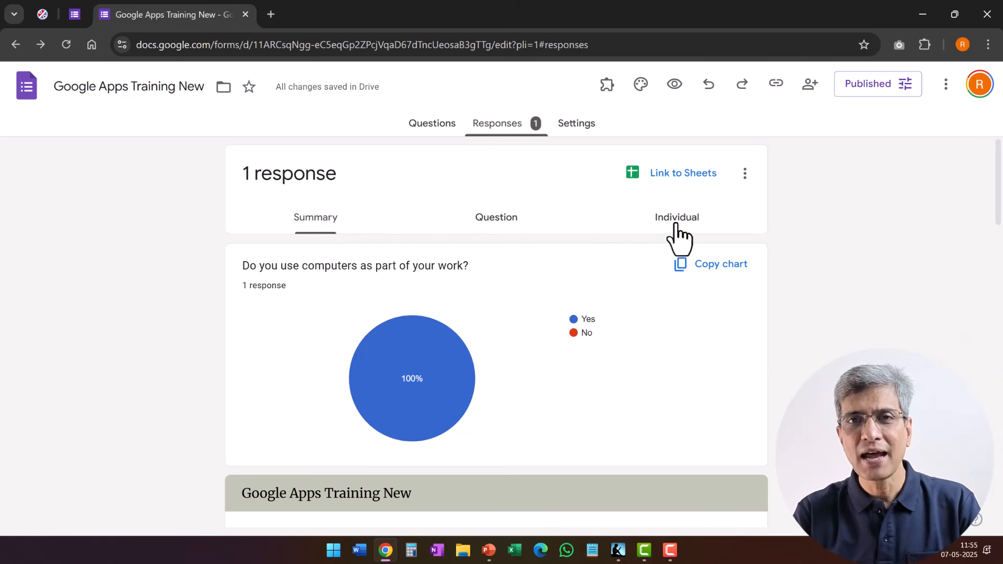
{"action": "scroll", "coordinate": [436, 239], "scroll_direction": "down", "scroll_amount": 1}
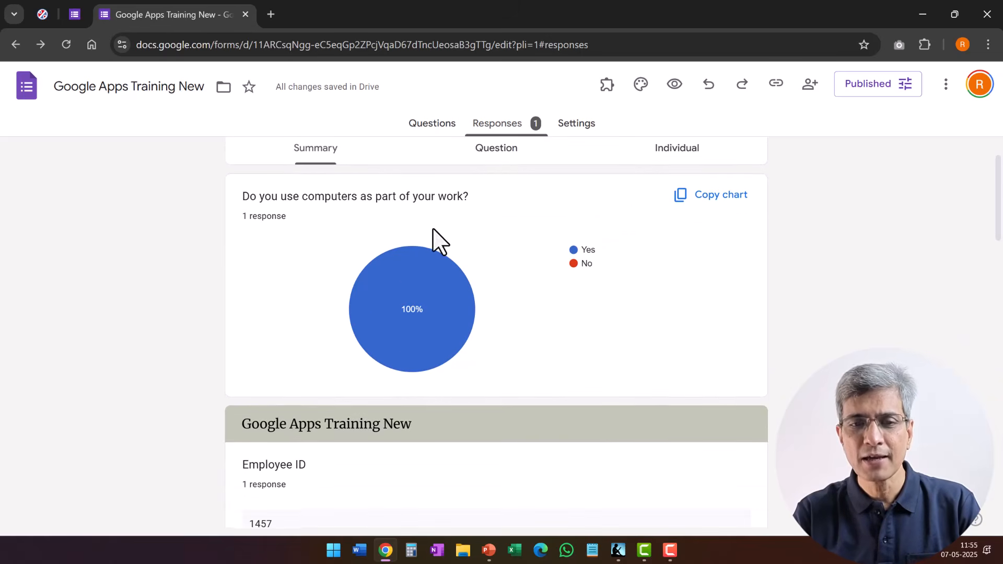
{"action": "scroll", "coordinate": [542, 242], "scroll_direction": "up", "scroll_amount": 1}
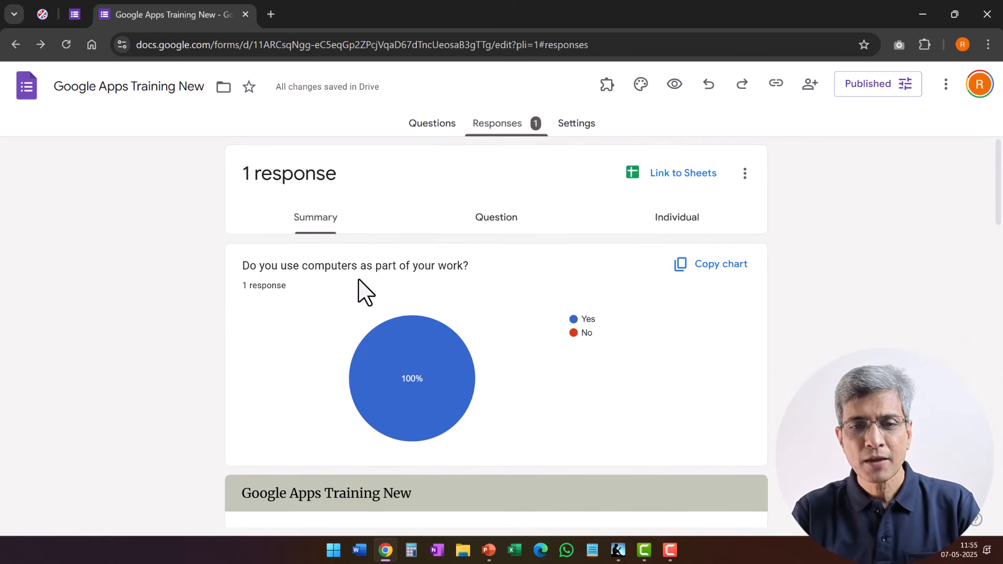
{"action": "scroll", "coordinate": [490, 292], "scroll_direction": "down", "scroll_amount": 1}
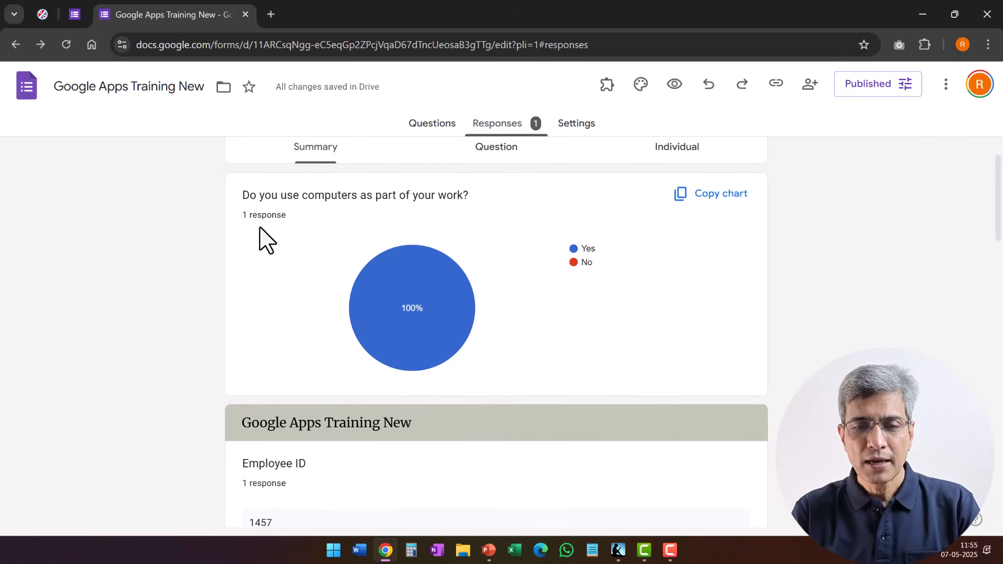
{"action": "mouse_move", "coordinate": [448, 340]}
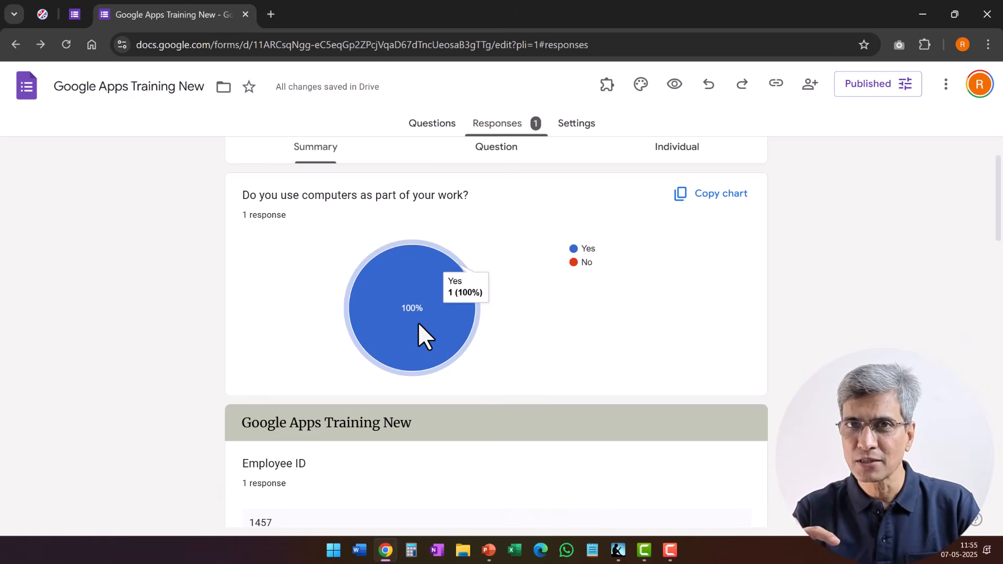
{"action": "scroll", "coordinate": [543, 344], "scroll_direction": "down", "scroll_amount": 2}
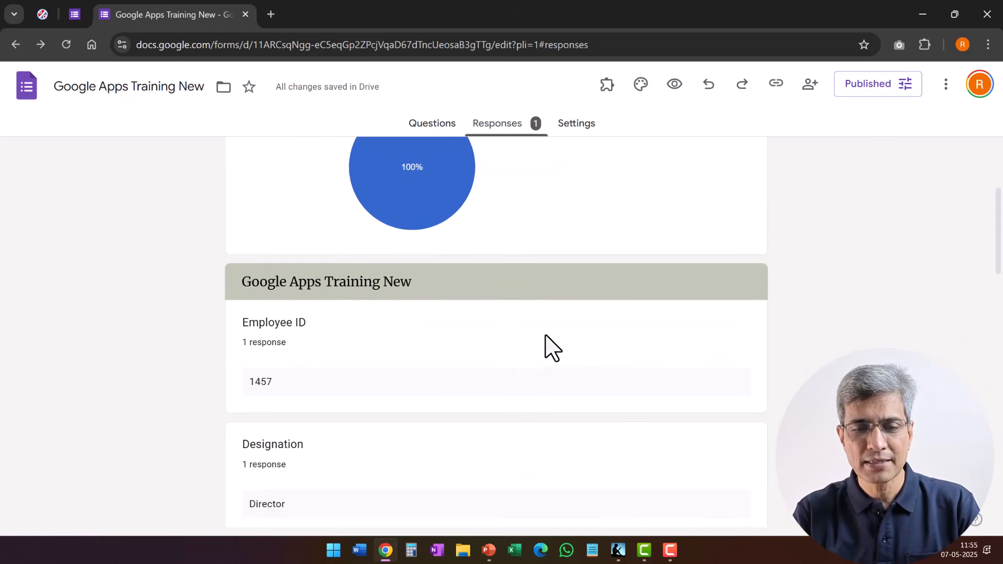
{"action": "scroll", "coordinate": [545, 337], "scroll_direction": "down", "scroll_amount": 1}
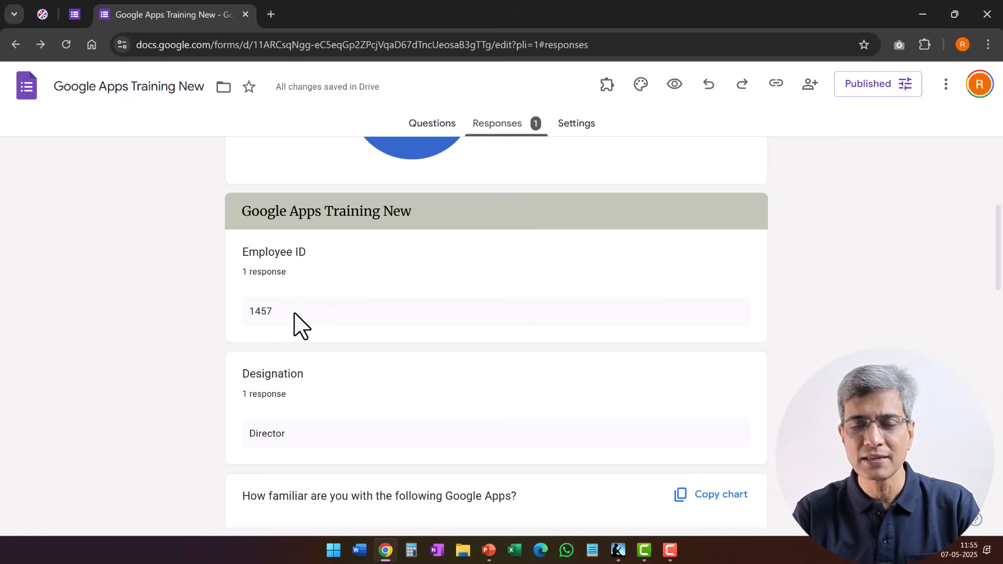
{"action": "scroll", "coordinate": [452, 340], "scroll_direction": "down", "scroll_amount": 3}
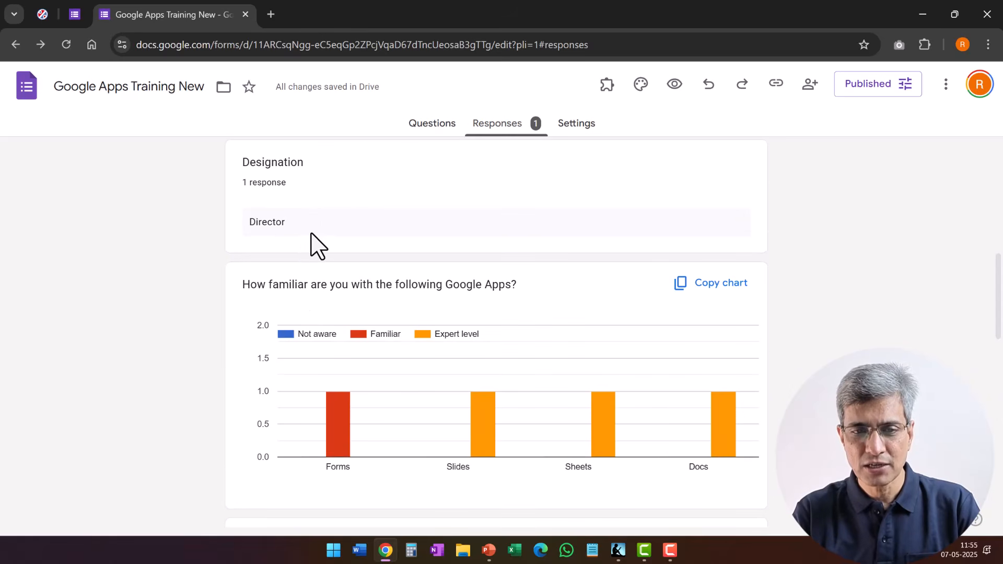
{"action": "scroll", "coordinate": [339, 261], "scroll_direction": "down", "scroll_amount": 2}
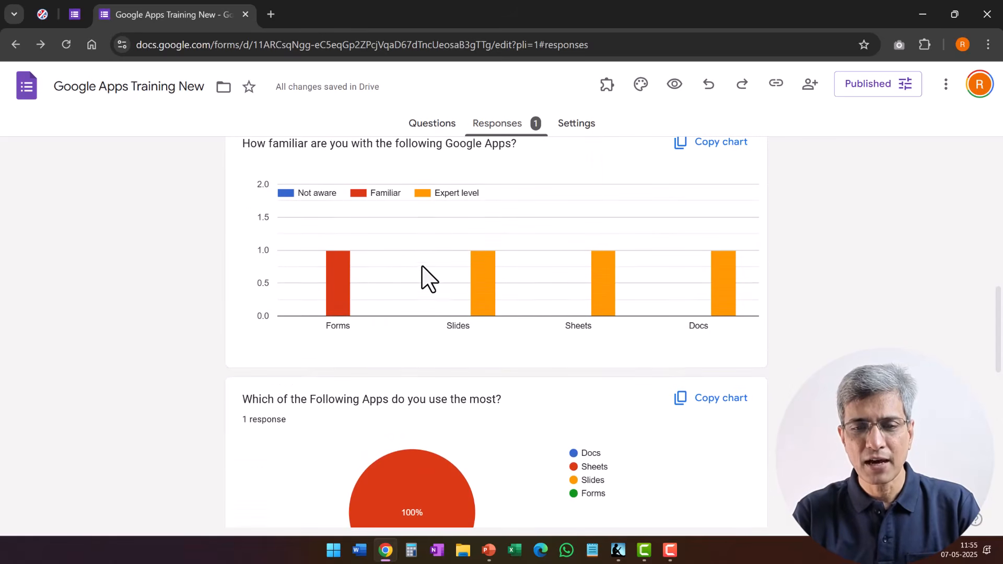
{"action": "scroll", "coordinate": [433, 313], "scroll_direction": "down", "scroll_amount": 3}
{"action": "scroll", "coordinate": [517, 366], "scroll_direction": "down", "scroll_amount": 3}
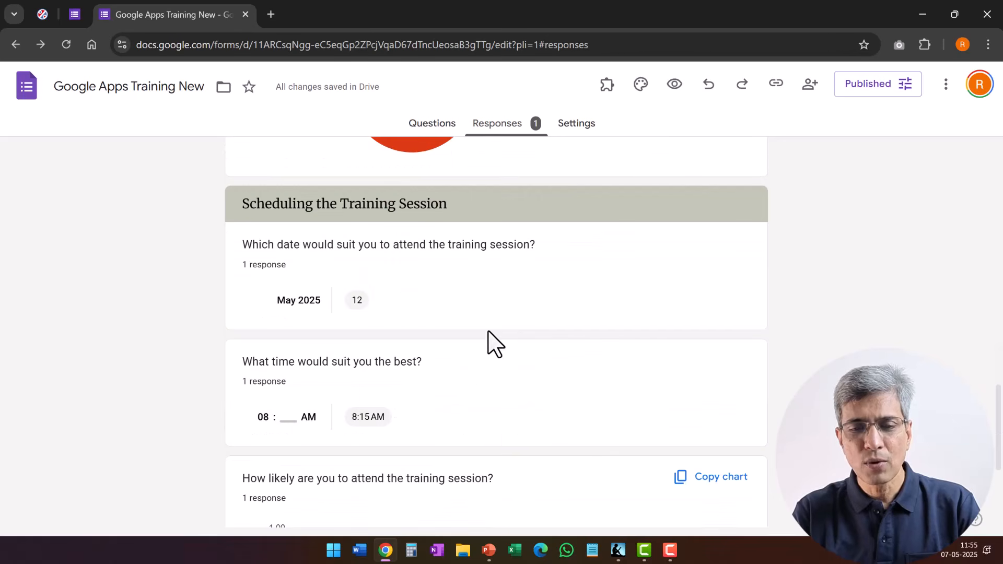
{"action": "scroll", "coordinate": [519, 443], "scroll_direction": "down", "scroll_amount": 2}
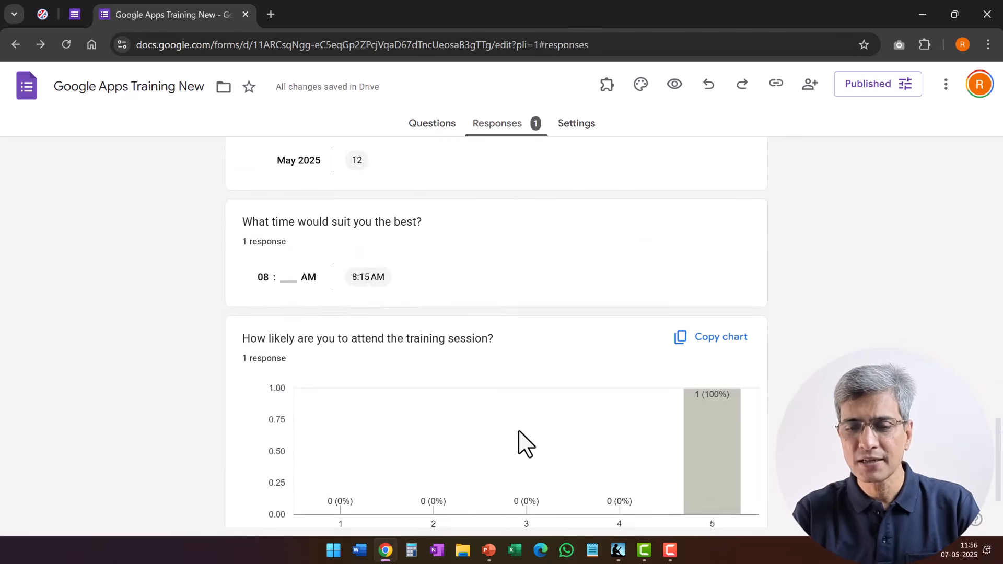
{"action": "scroll", "coordinate": [517, 436], "scroll_direction": "down", "scroll_amount": 2}
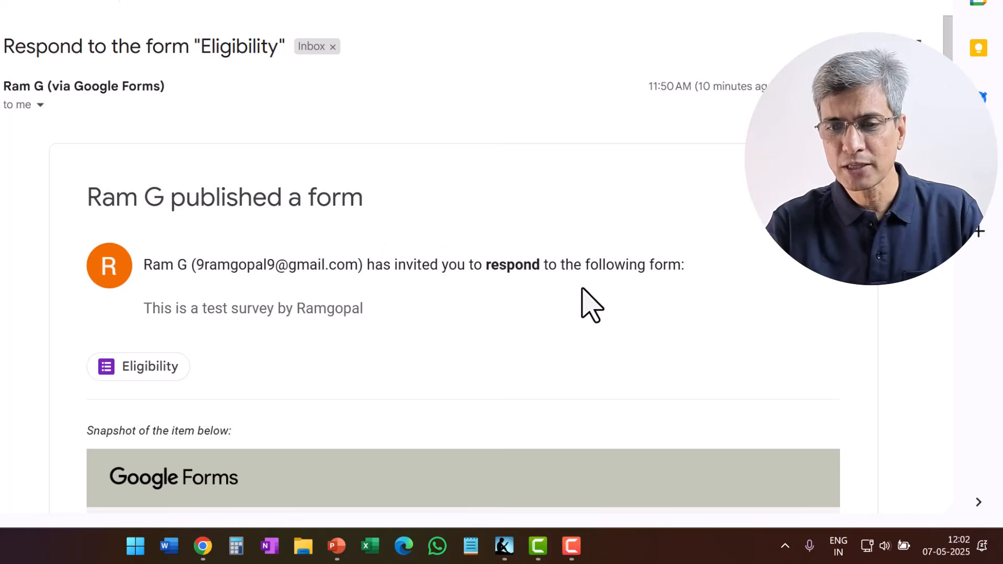
Switch to the received form invitation in Gmail and look through its message, form link and form snapshot
{"action": "scroll", "coordinate": [500, 332], "scroll_direction": "down", "scroll_amount": 5}
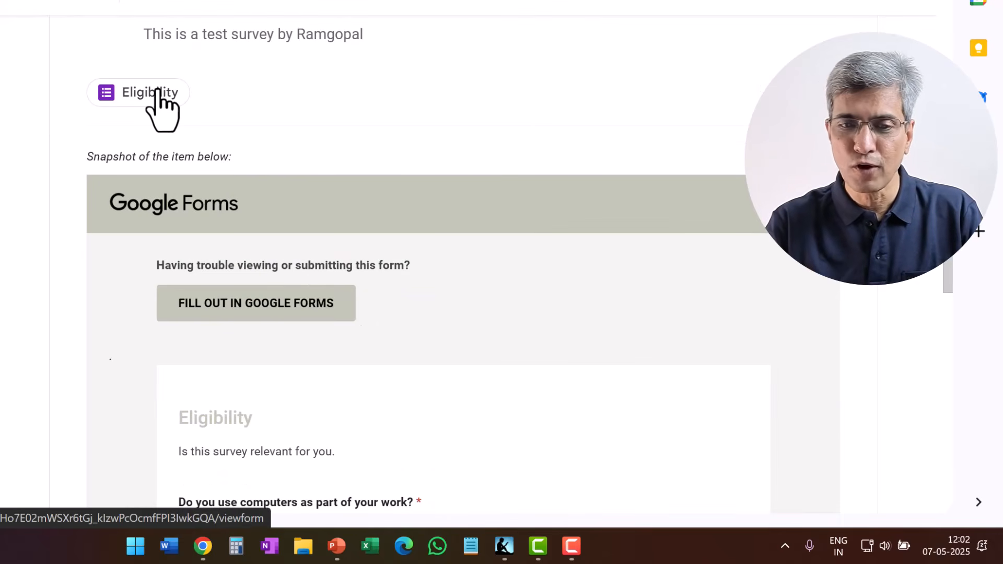
Open the emailed Eligibility form in Google Forms, answer Yes to using computers at work, and continue to the next section
{"action": "scroll", "coordinate": [472, 262], "scroll_direction": "down", "scroll_amount": 8}
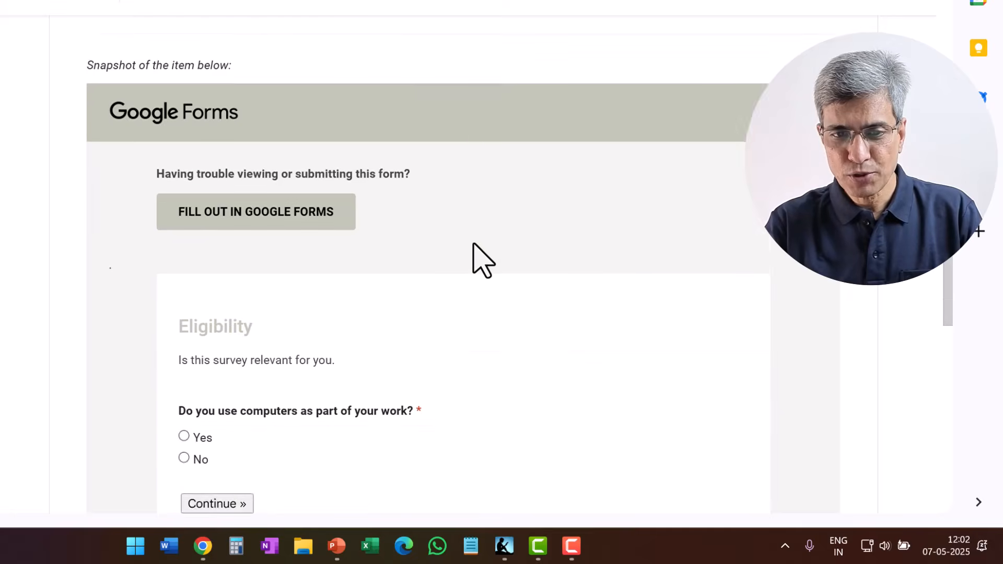
{"action": "scroll", "coordinate": [454, 334], "scroll_direction": "up", "scroll_amount": 6}
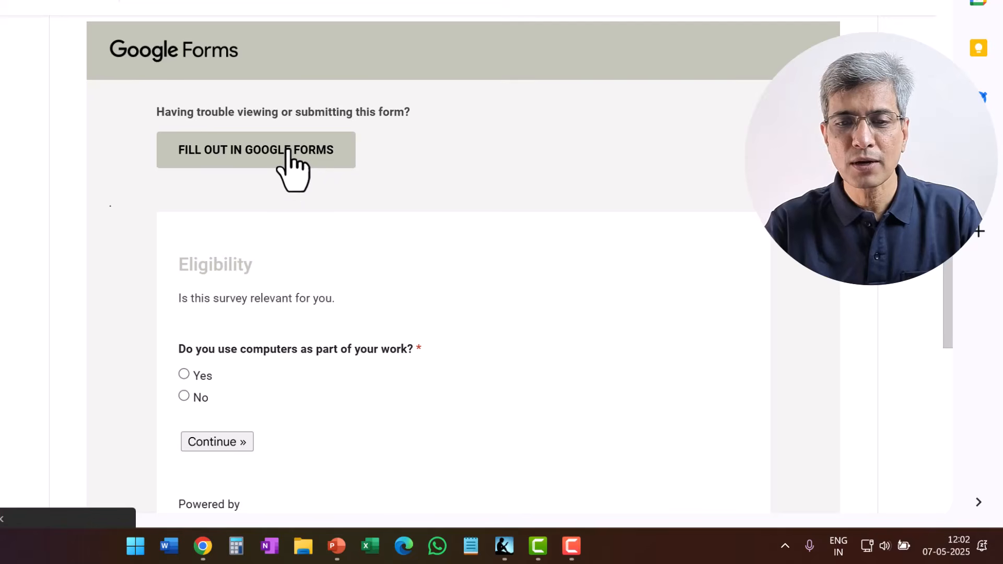
{"action": "scroll", "coordinate": [331, 163], "scroll_direction": "up", "scroll_amount": 7}
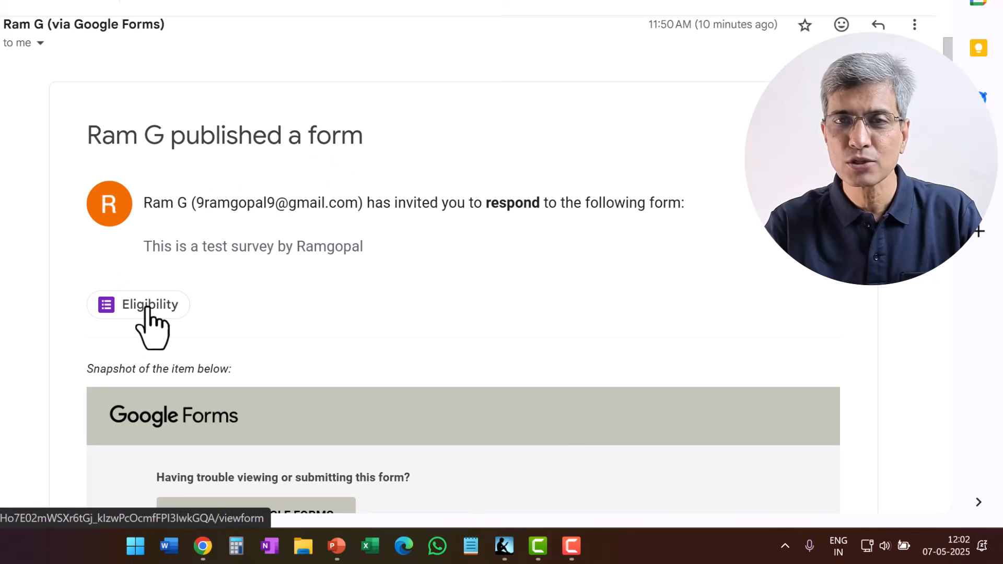
{"action": "scroll", "coordinate": [466, 275], "scroll_direction": "down", "scroll_amount": 5}
{"action": "left_click", "coordinate": [282, 252]}
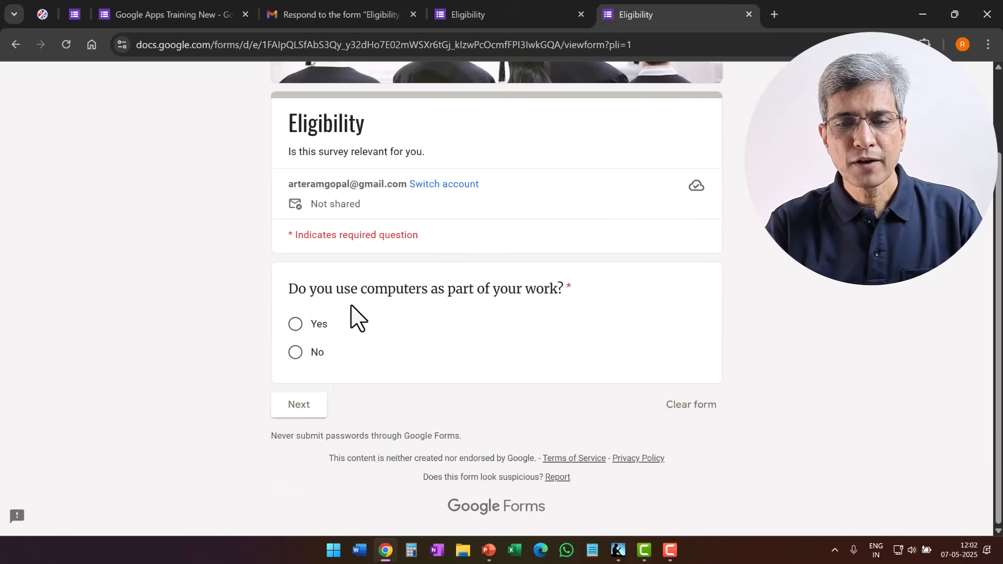
{"action": "left_click", "coordinate": [296, 324]}
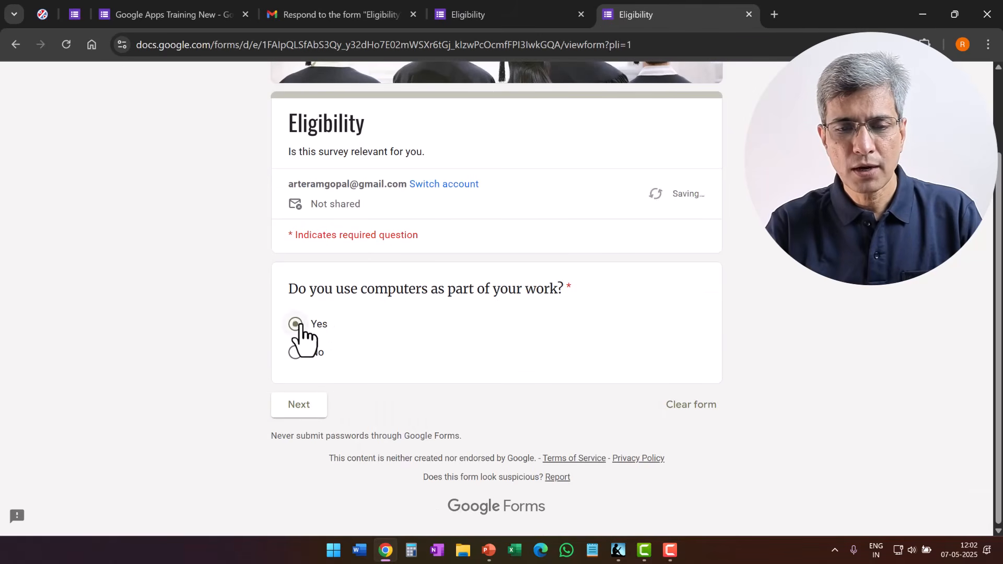
{"action": "left_click", "coordinate": [307, 406]}
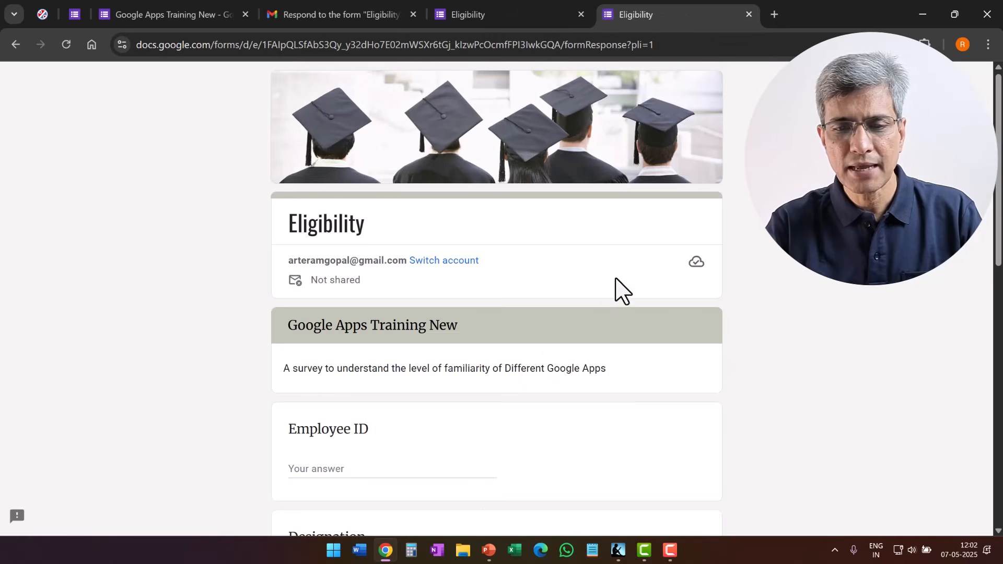
Fill in the employee ID and enter CEO as the designation in the Google Apps Training New section
{"action": "scroll", "coordinate": [602, 319], "scroll_direction": "down", "scroll_amount": 5}
{"action": "left_click", "coordinate": [358, 186]}
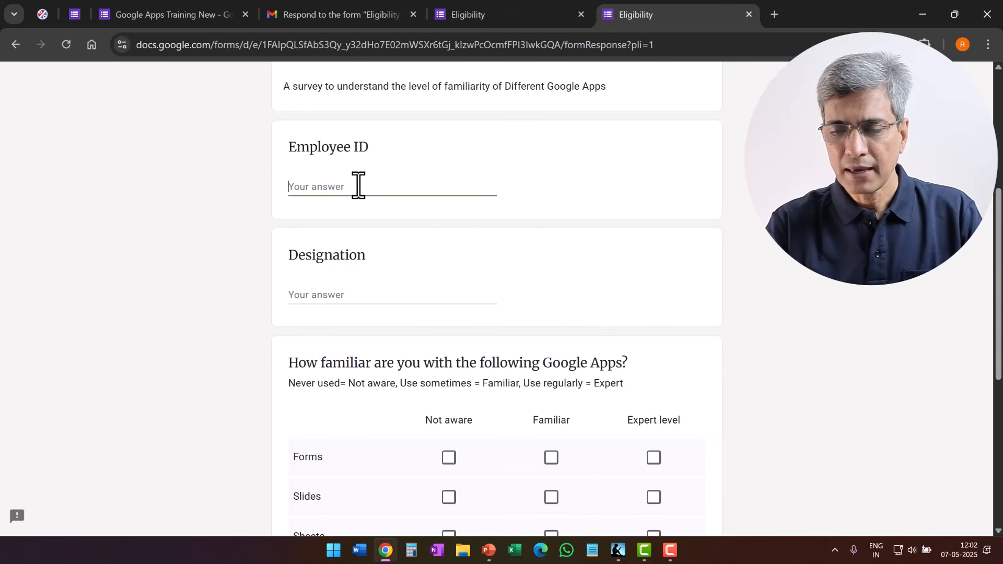
{"action": "type", "text": "252"}
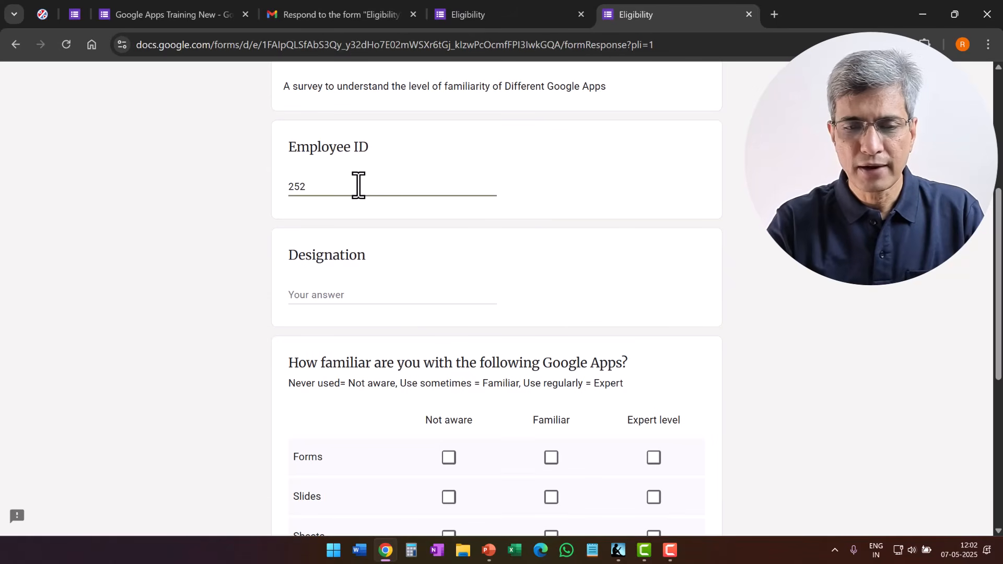
{"action": "left_click", "coordinate": [312, 294]}
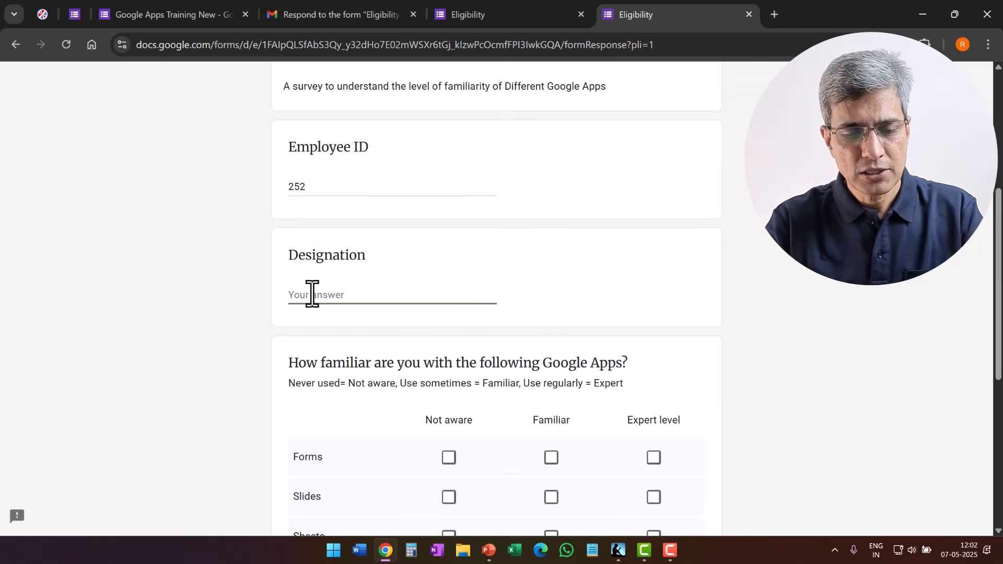
{"action": "type", "text": "CEO"}
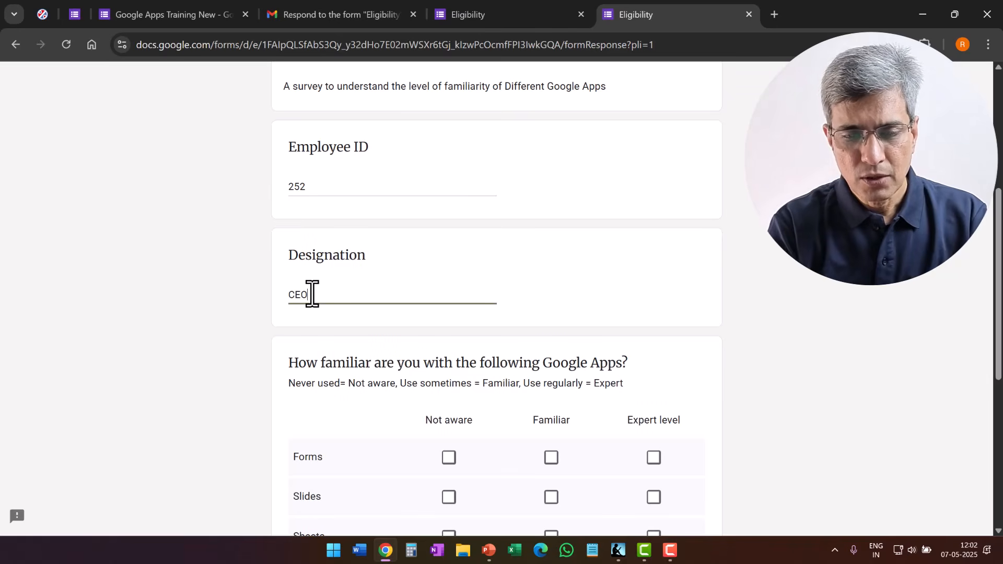
Rate familiarity with the Google apps: Forms as Not aware, Slides and Sheets as Familiar, and Docs as Expert level
{"action": "scroll", "coordinate": [377, 201], "scroll_direction": "down", "scroll_amount": 3}
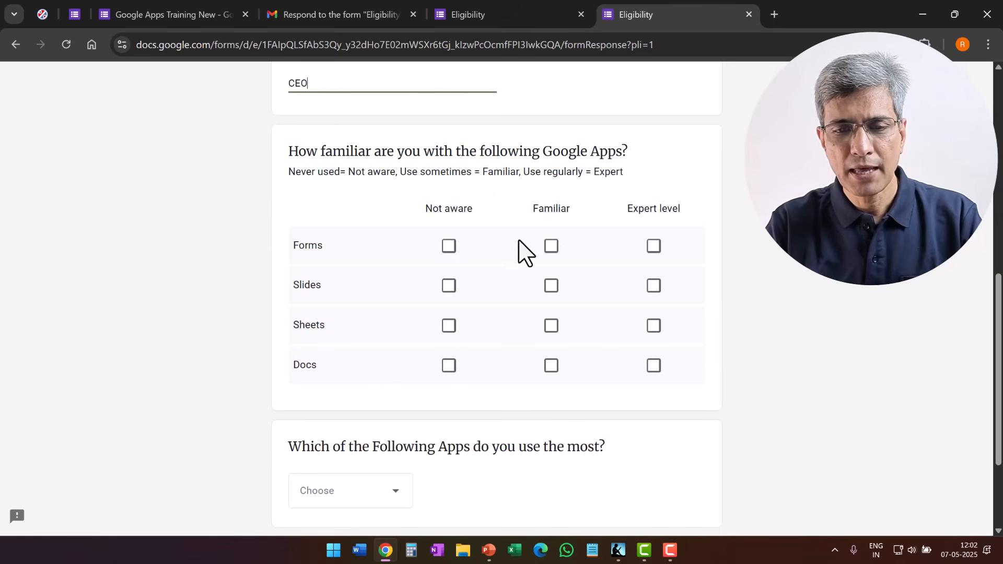
{"action": "left_click", "coordinate": [449, 246]}
{"action": "left_click", "coordinate": [551, 286]}
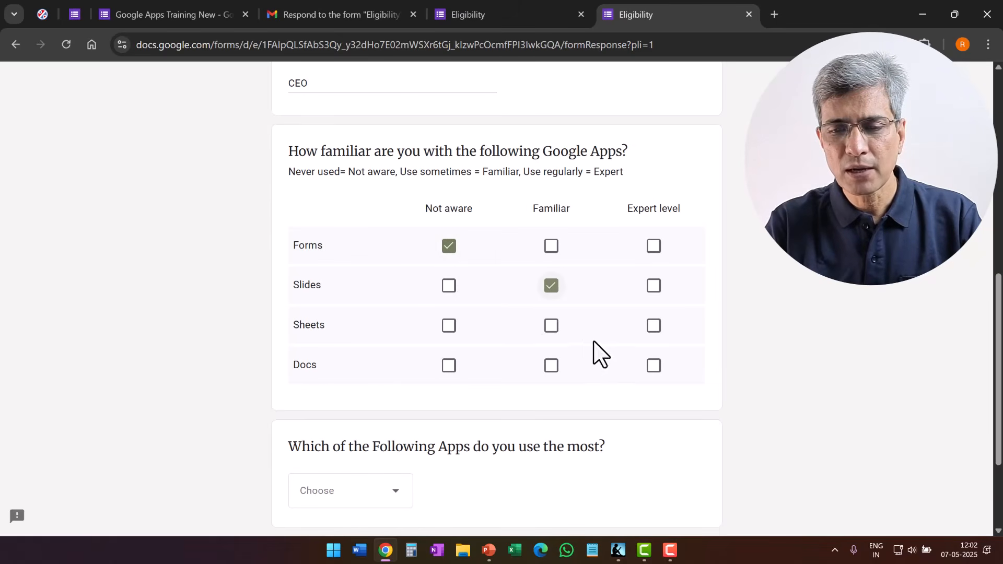
{"action": "left_click", "coordinate": [552, 327]}
{"action": "left_click", "coordinate": [653, 366]}
Choose Forms as the most used app and continue to the training scheduling section
{"action": "scroll", "coordinate": [574, 382], "scroll_direction": "down", "scroll_amount": 2}
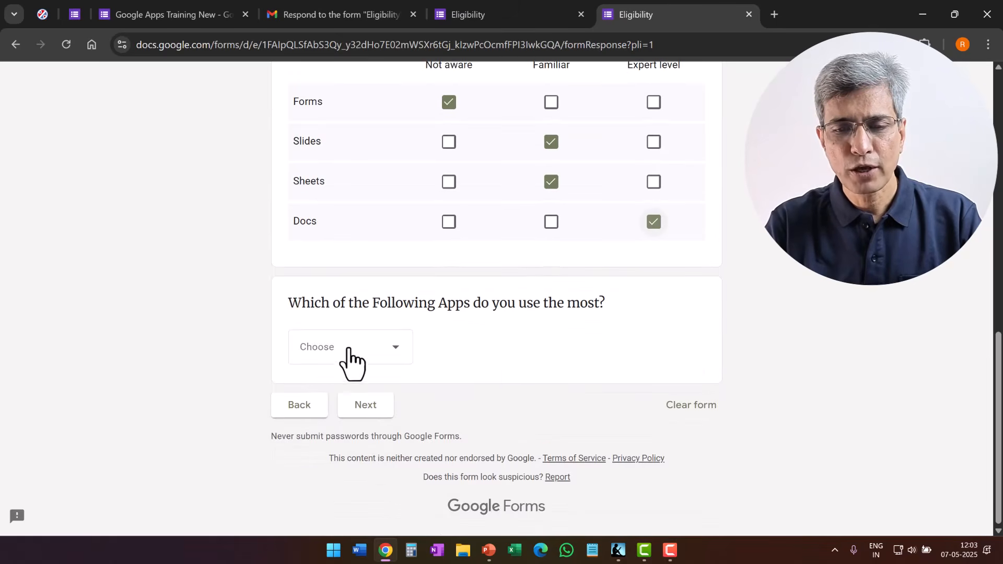
{"action": "left_click", "coordinate": [316, 348]}
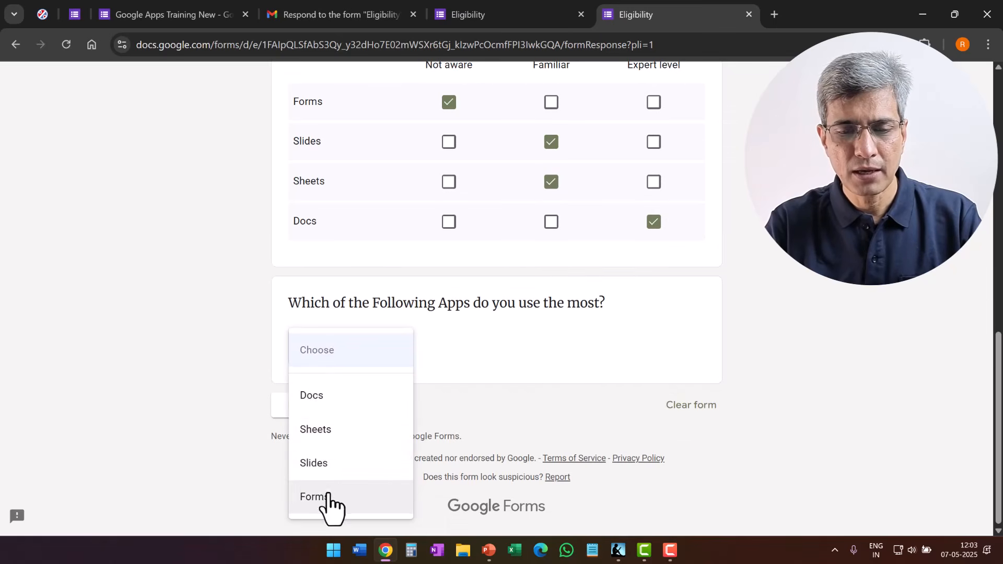
{"action": "left_click", "coordinate": [328, 499]}
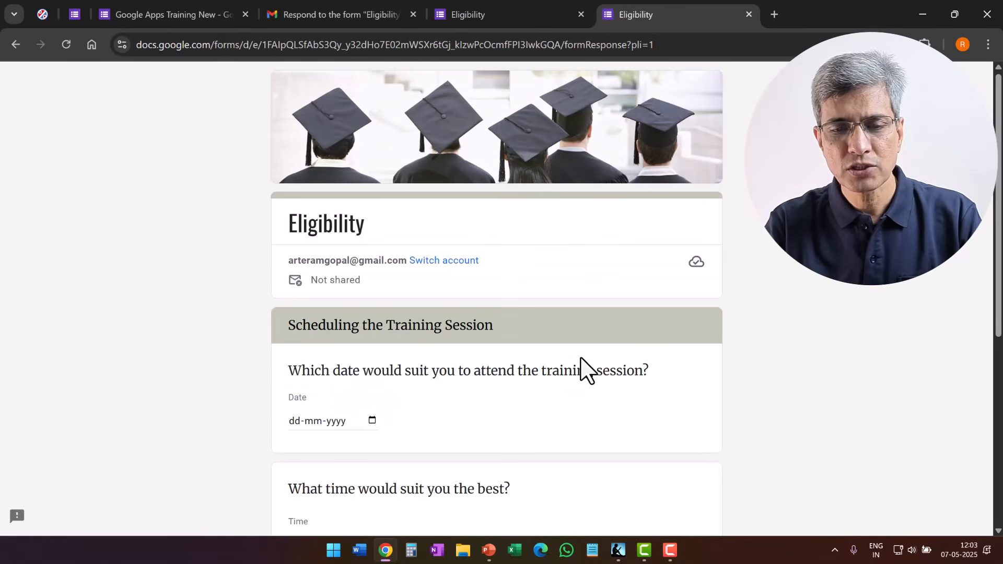
Set the preferred training date to 08-05-2025 and the preferred time to 10:00 AM
{"action": "scroll", "coordinate": [582, 370], "scroll_direction": "down", "scroll_amount": 3}
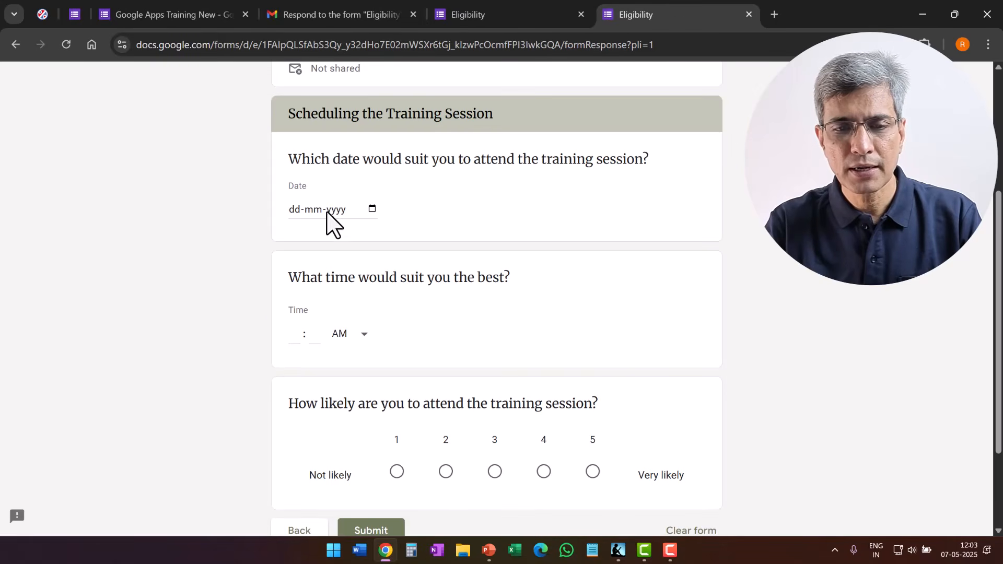
{"action": "left_click", "coordinate": [372, 209]}
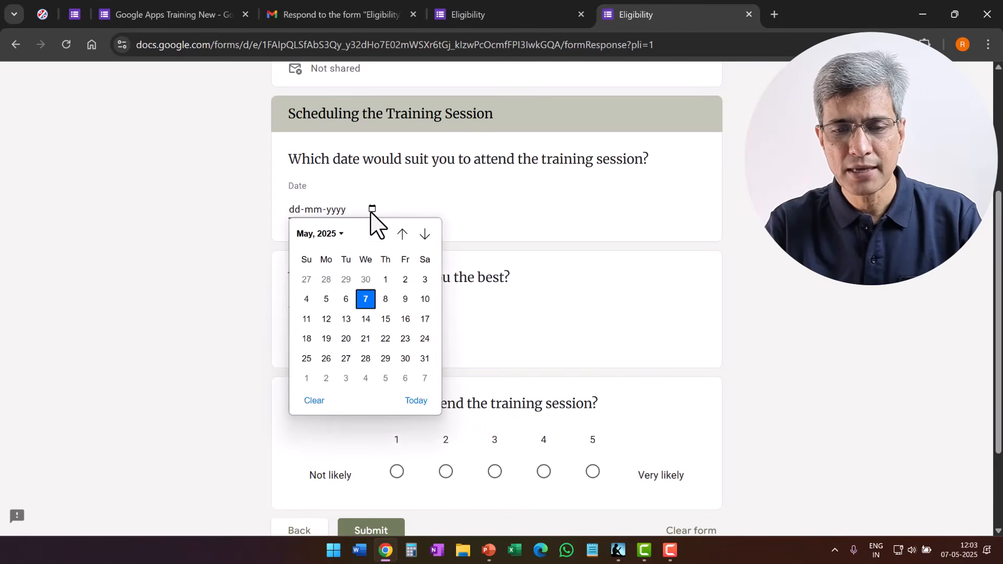
{"action": "left_click", "coordinate": [385, 299]}
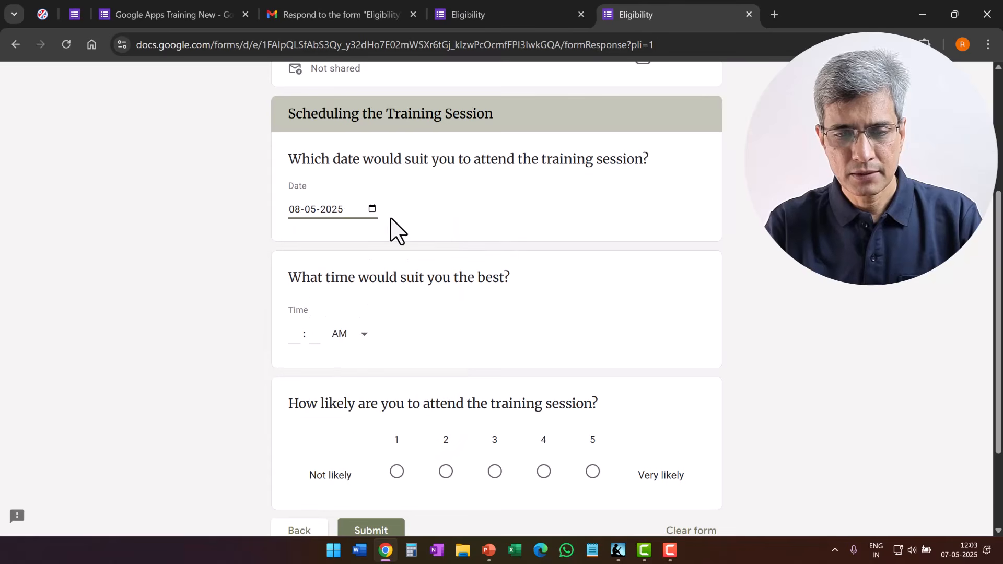
{"action": "left_click", "coordinate": [335, 339]}
{"action": "left_click", "coordinate": [336, 339]}
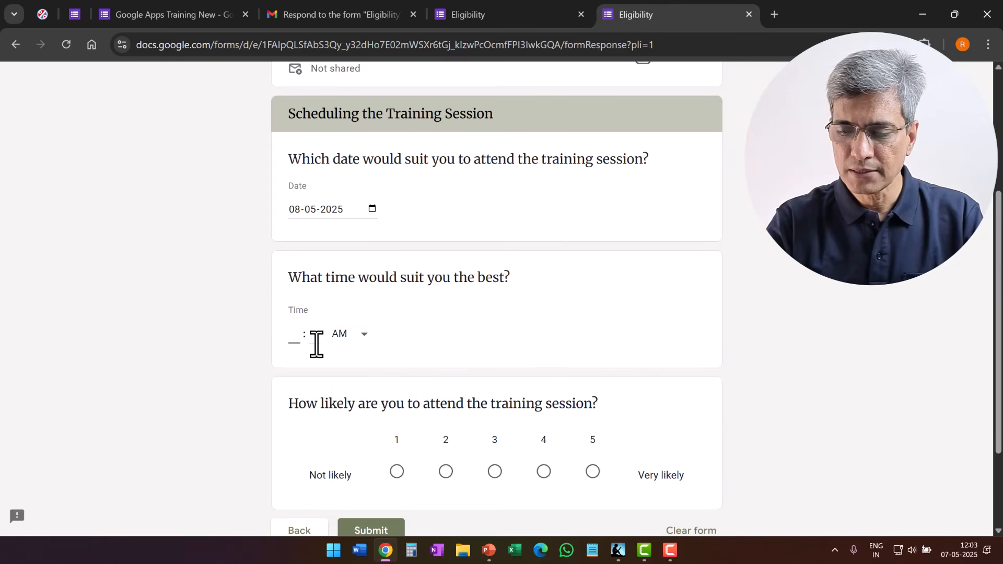
{"action": "left_click", "coordinate": [315, 339]}
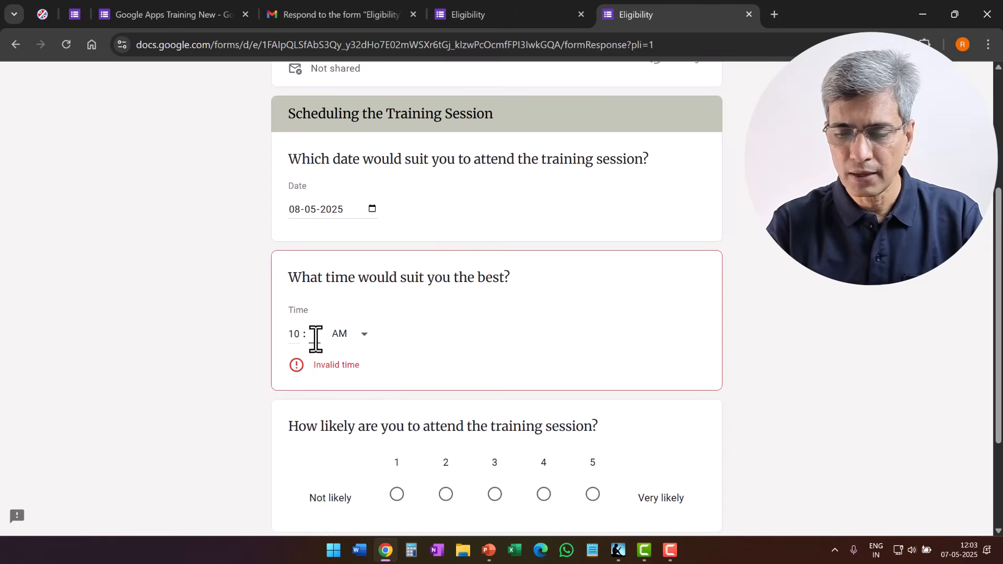
{"action": "type", "text": "00"}
Rate the likelihood of attending the training session as 5 and submit the response
{"action": "scroll", "coordinate": [593, 334], "scroll_direction": "down", "scroll_amount": 3}
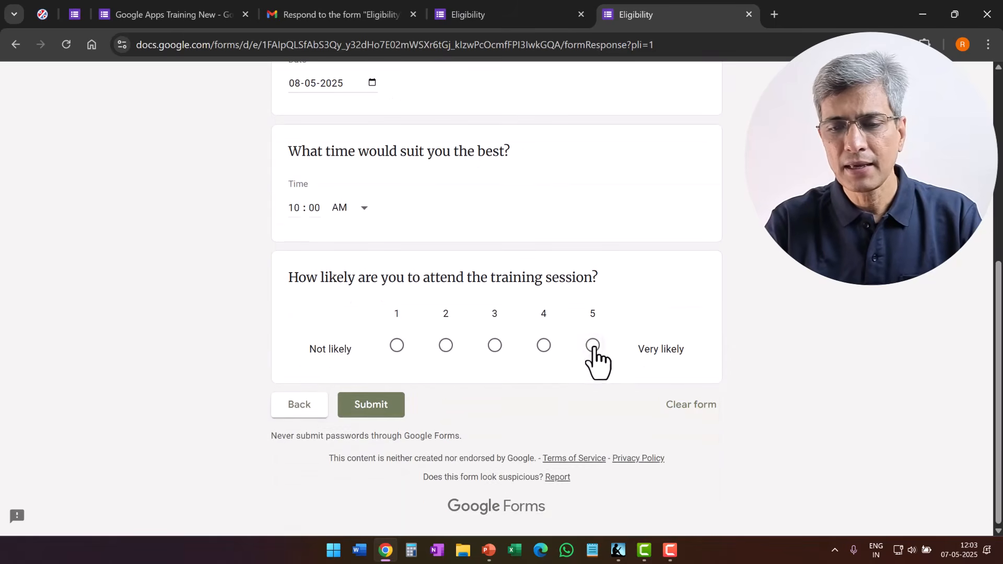
{"action": "left_click", "coordinate": [593, 345]}
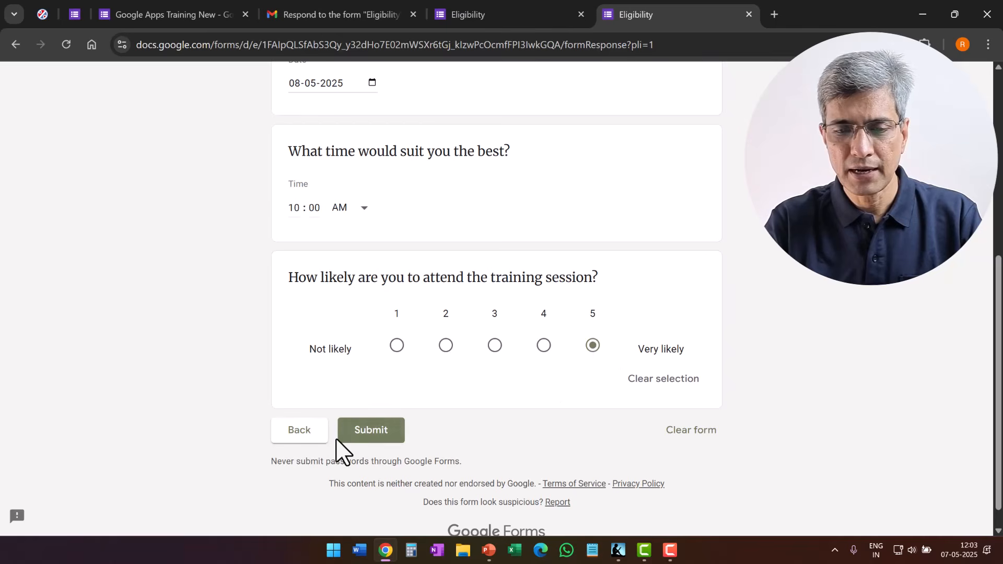
{"action": "left_click", "coordinate": [380, 434]}
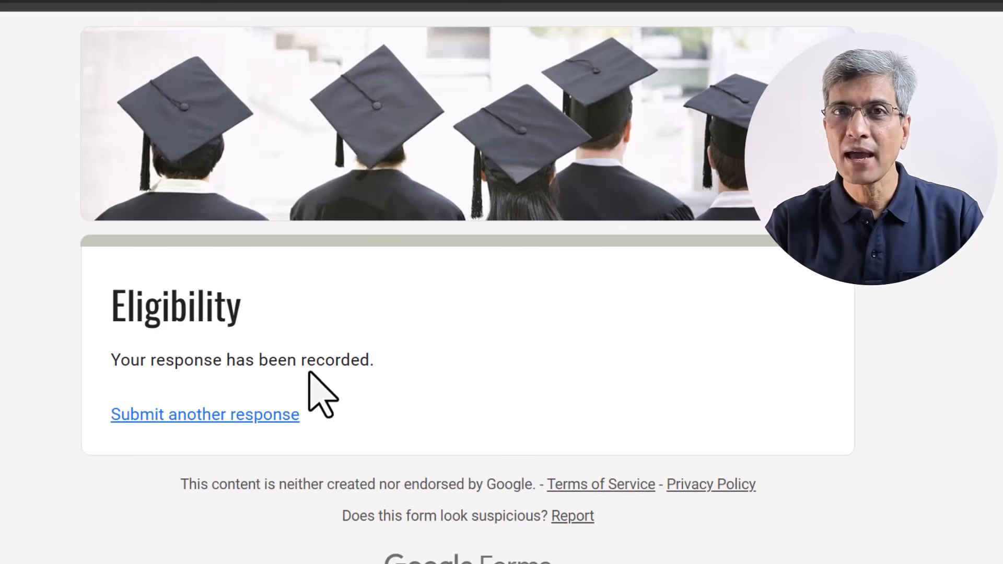
Start another response, answer No to using computers at work, and submit it
{"action": "left_click", "coordinate": [234, 417]}
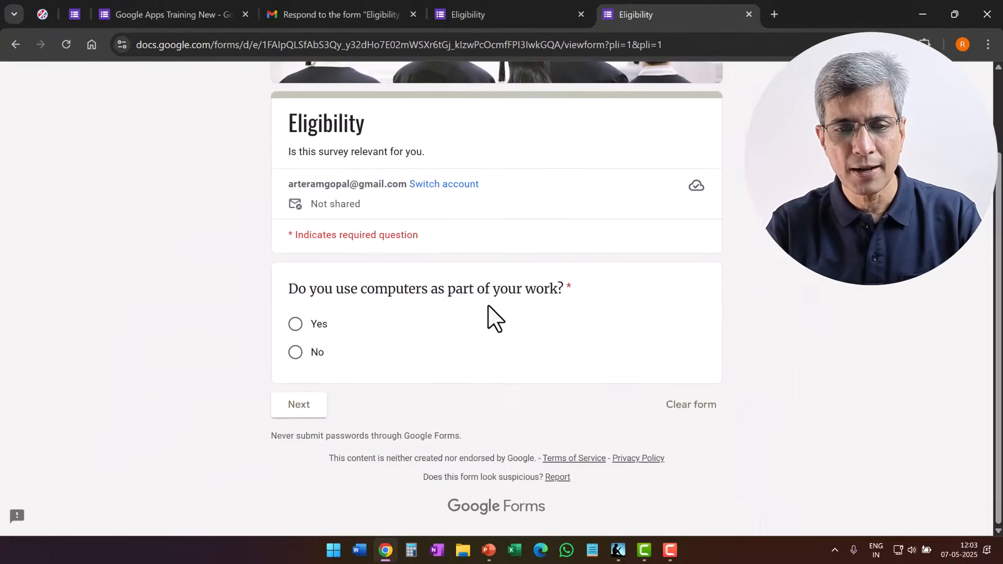
{"action": "left_click", "coordinate": [296, 352]}
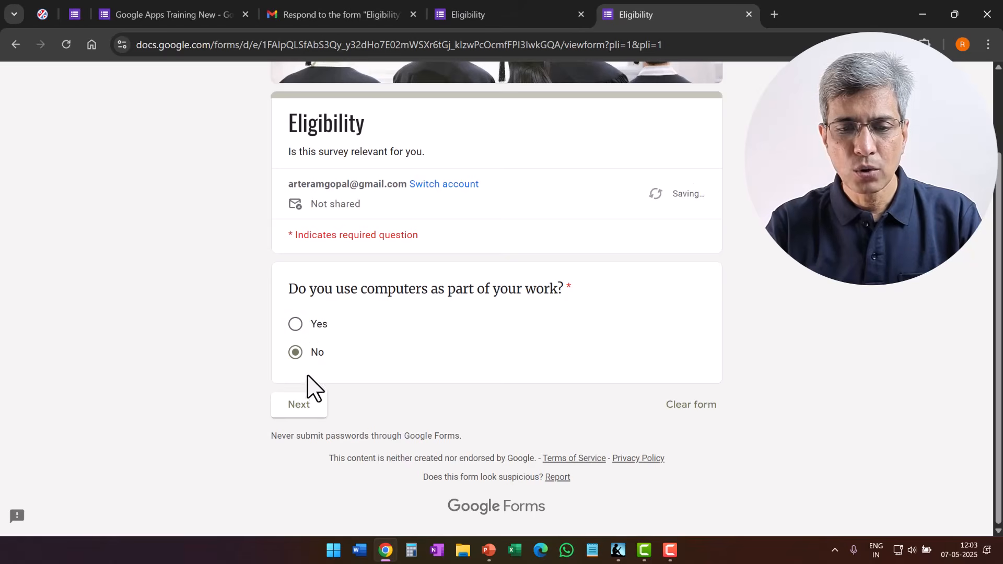
{"action": "left_click", "coordinate": [299, 407]}
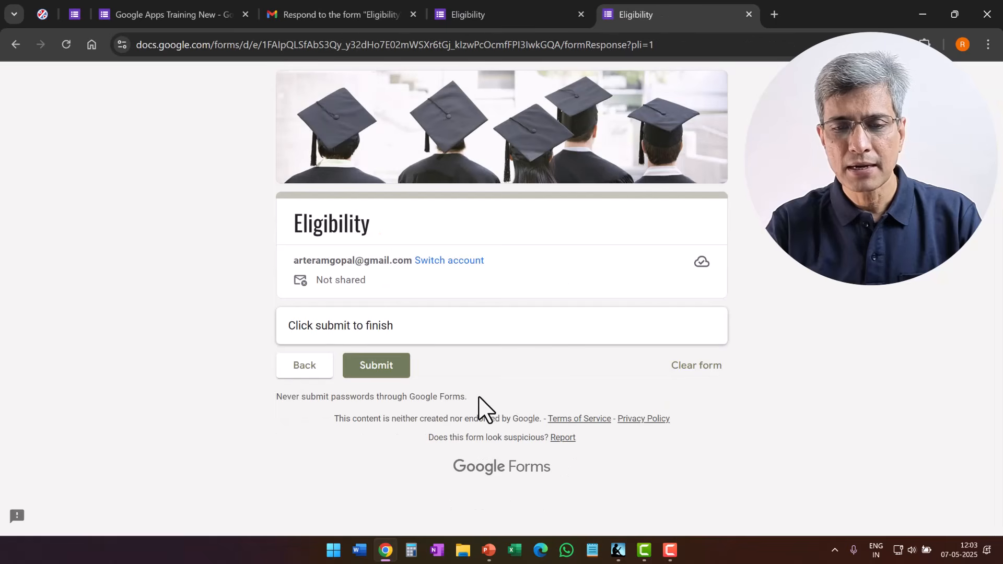
{"action": "left_click", "coordinate": [385, 385]}
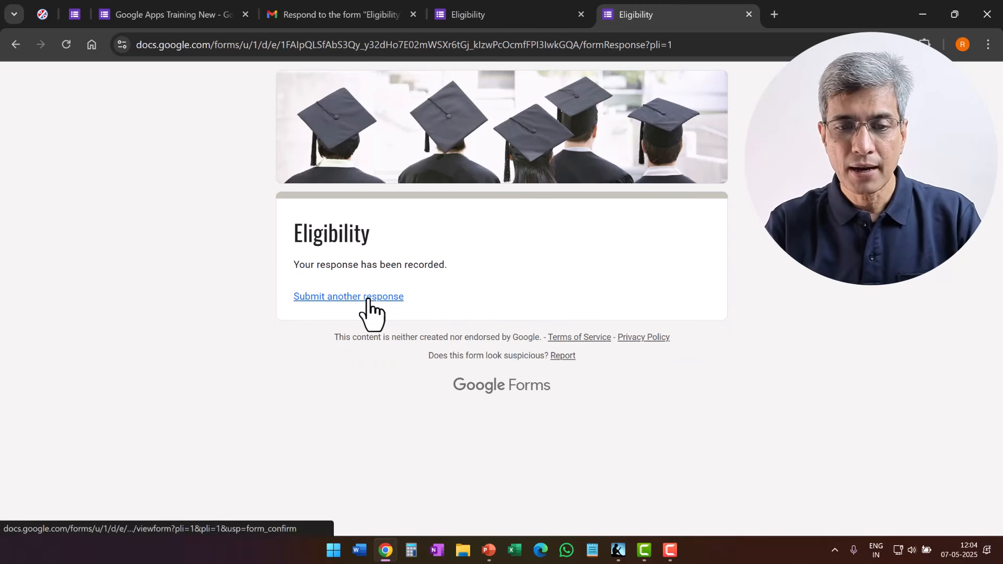
Start another response, answer Yes to using computers at work, and continue to the next section
{"action": "scroll", "coordinate": [418, 334], "scroll_direction": "down", "scroll_amount": 2}
{"action": "left_click", "coordinate": [298, 323]}
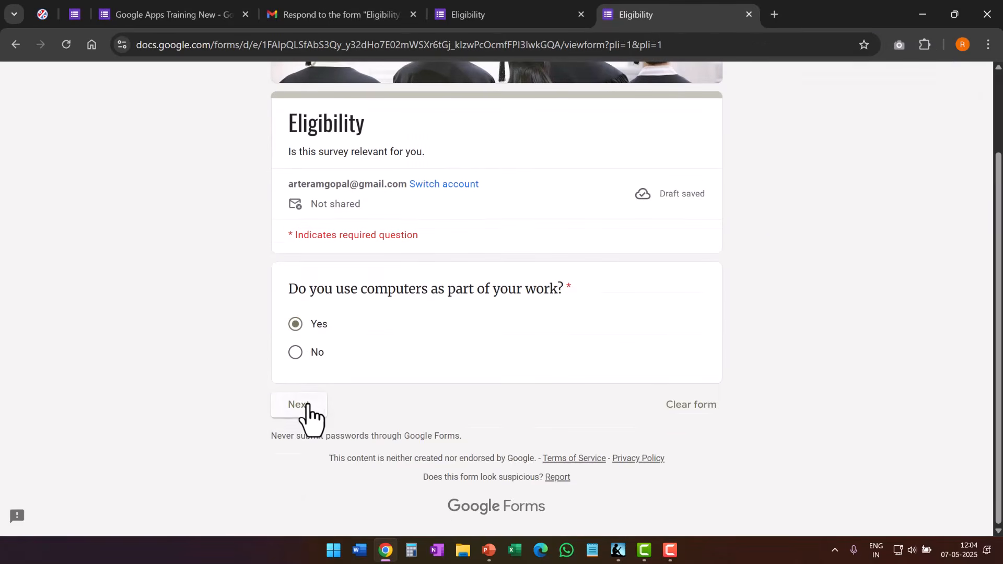
{"action": "left_click", "coordinate": [306, 405]}
Fill in the employee ID and enter Accountant as the designation
{"action": "scroll", "coordinate": [313, 387], "scroll_direction": "down", "scroll_amount": 4}
{"action": "left_click", "coordinate": [329, 253]}
{"action": "type", "text": "345"}
{"action": "left_click", "coordinate": [369, 365]}
{"action": "type", "text": "Accountant"}
Rate familiarity with the Google apps: Forms, Sheets and Docs as Familiar, and Slides as Not aware
{"action": "scroll", "coordinate": [369, 365], "scroll_direction": "down", "scroll_amount": 4}
{"action": "left_click", "coordinate": [551, 246]}
{"action": "left_click", "coordinate": [448, 285]}
{"action": "left_click", "coordinate": [550, 326]}
{"action": "left_click", "coordinate": [551, 365]}
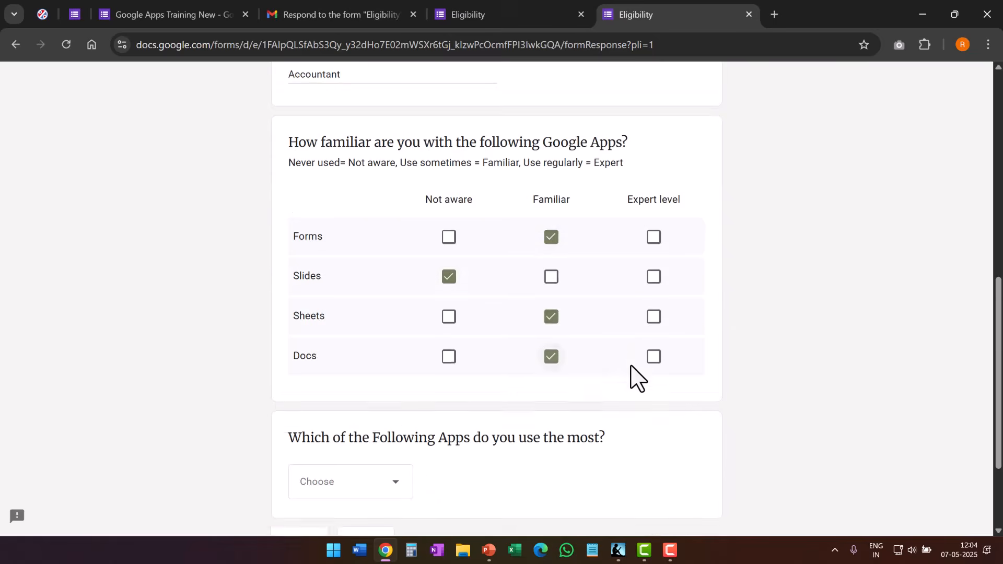
Continue to the scheduling section and set the preferred date to 08-05-2025 and the time to 11:15 AM
{"action": "left_click", "coordinate": [365, 405]}
{"action": "left_click", "coordinate": [338, 280]}
{"action": "left_click", "coordinate": [372, 279]}
{"action": "left_click", "coordinate": [385, 371]}
{"action": "left_click", "coordinate": [294, 405]}
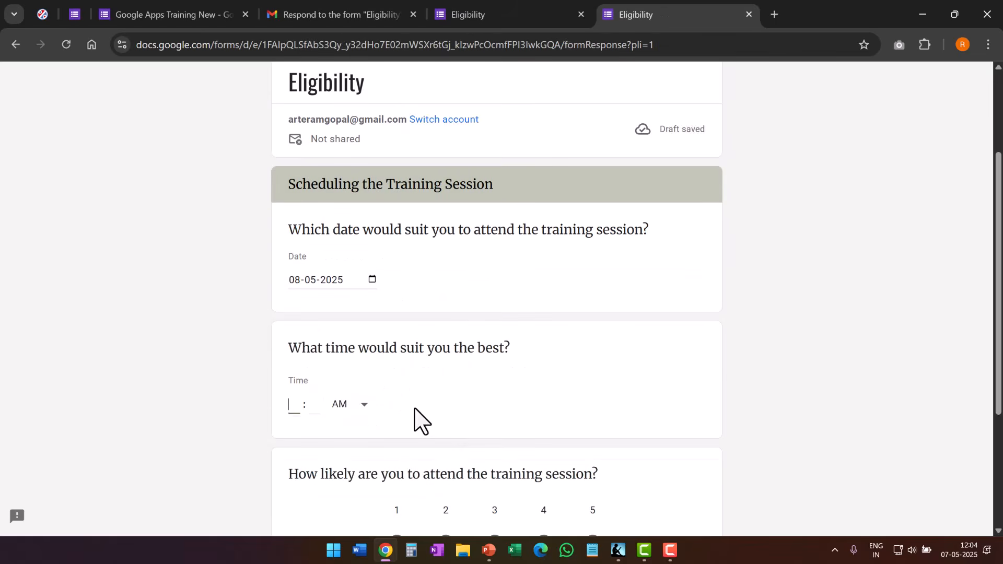
{"action": "type", "text": "11"}
{"action": "left_click", "coordinate": [315, 405]}
{"action": "type", "text": "15"}
Rate the likelihood of attending the training session as 4 and submit the response
{"action": "scroll", "coordinate": [701, 409], "scroll_direction": "down", "scroll_amount": 5}
{"action": "left_click", "coordinate": [542, 401]}
{"action": "left_click", "coordinate": [372, 486]}
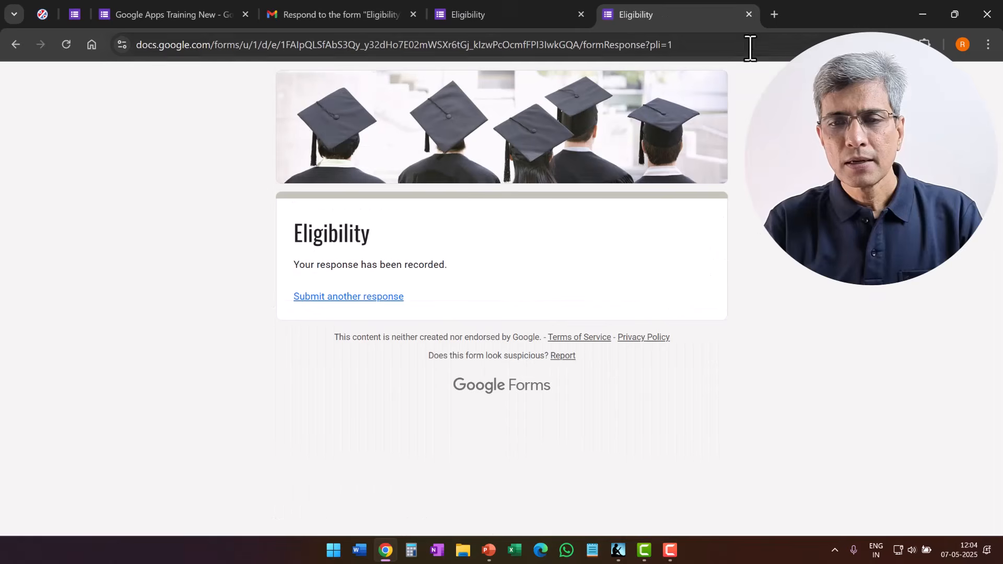
Close both Eligibility form pages and the Gmail invitation to return to the Google Apps Training New form editor
{"action": "left_click", "coordinate": [749, 14]}
{"action": "left_click", "coordinate": [580, 14]}
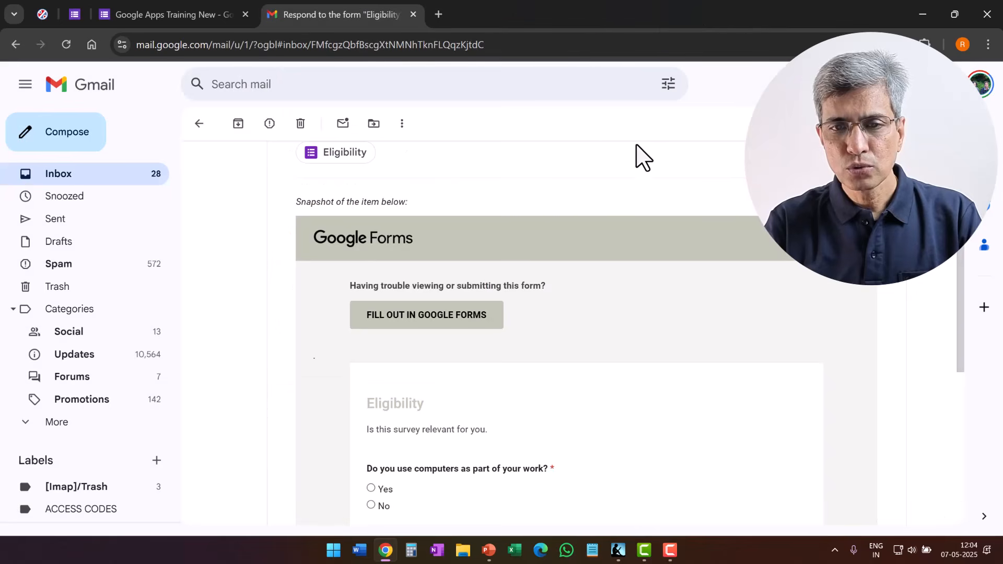
{"action": "key", "text": "ctrl+w"}
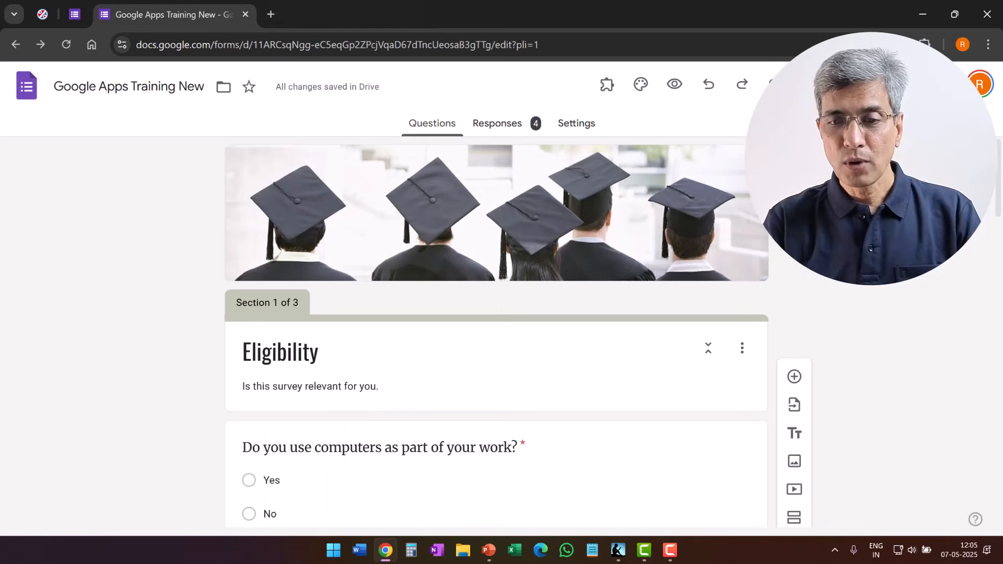
Open the form's responses summary and examine the chart for the question on using computers at work
{"action": "left_click", "coordinate": [512, 126]}
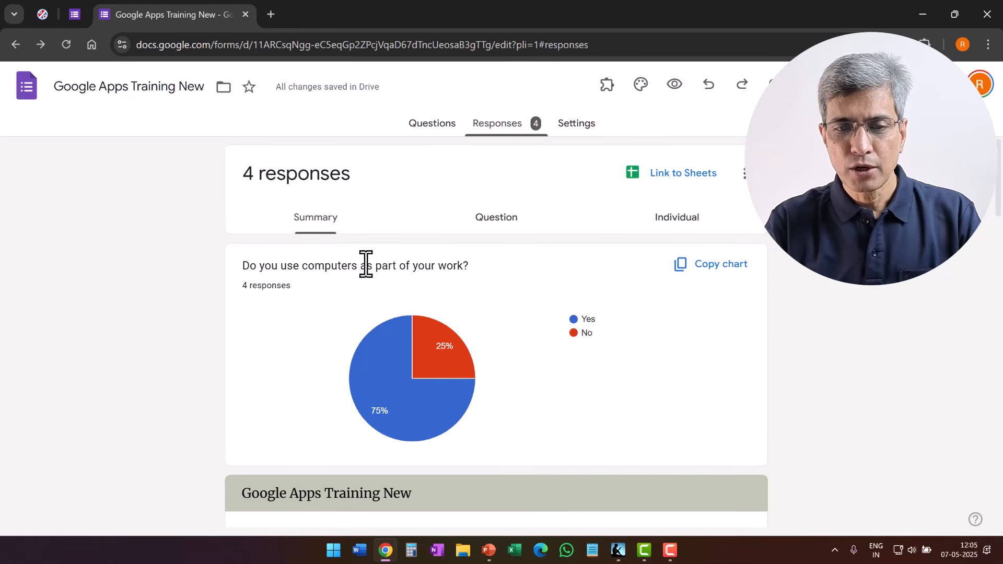
{"action": "mouse_move", "coordinate": [457, 384]}
{"action": "mouse_move", "coordinate": [451, 364]}
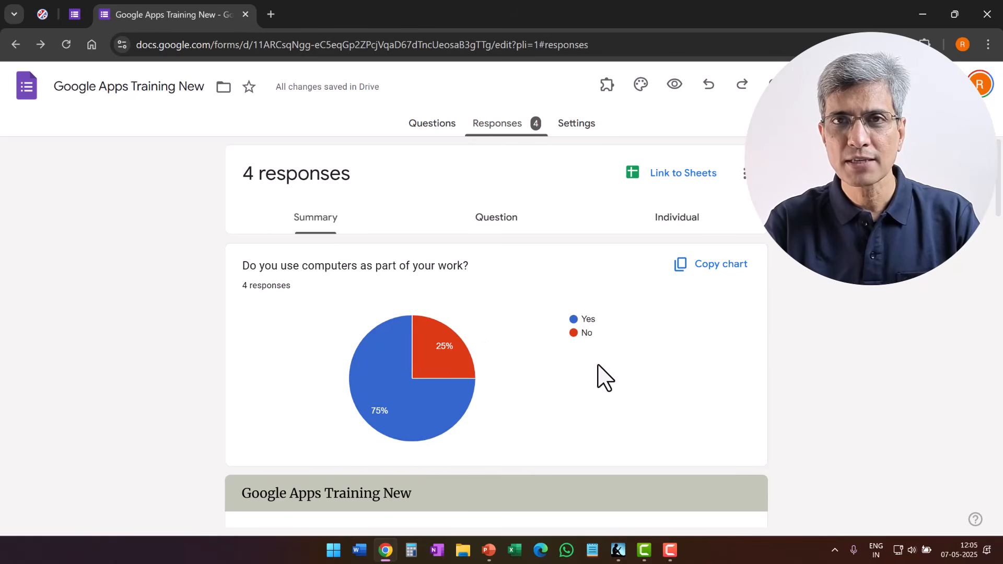
Review the summary results for Employee ID, Designation, familiarity with the Google Apps and the most used app
{"action": "scroll", "coordinate": [714, 359], "scroll_direction": "down", "scroll_amount": 3}
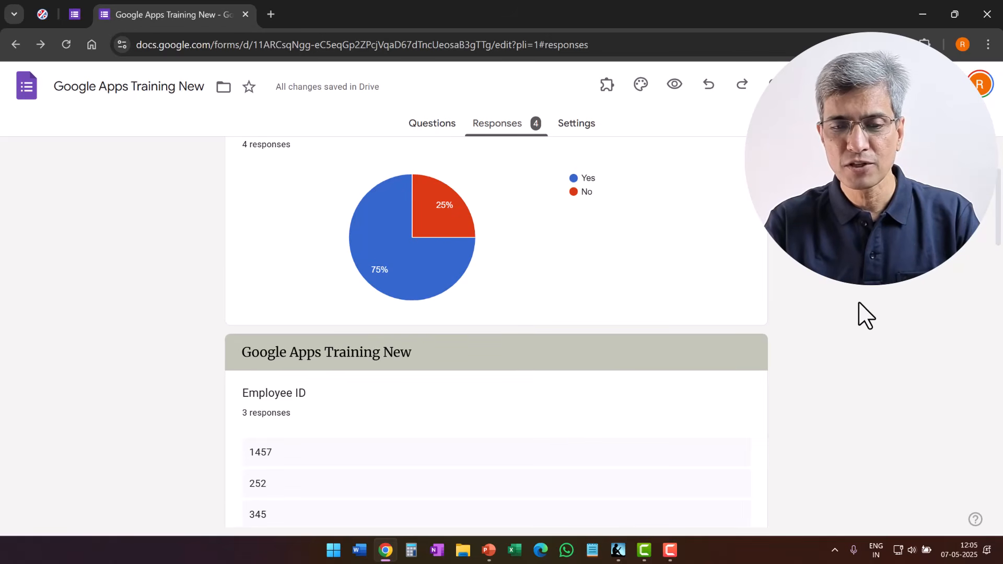
{"action": "scroll", "coordinate": [865, 314], "scroll_direction": "down", "scroll_amount": 3}
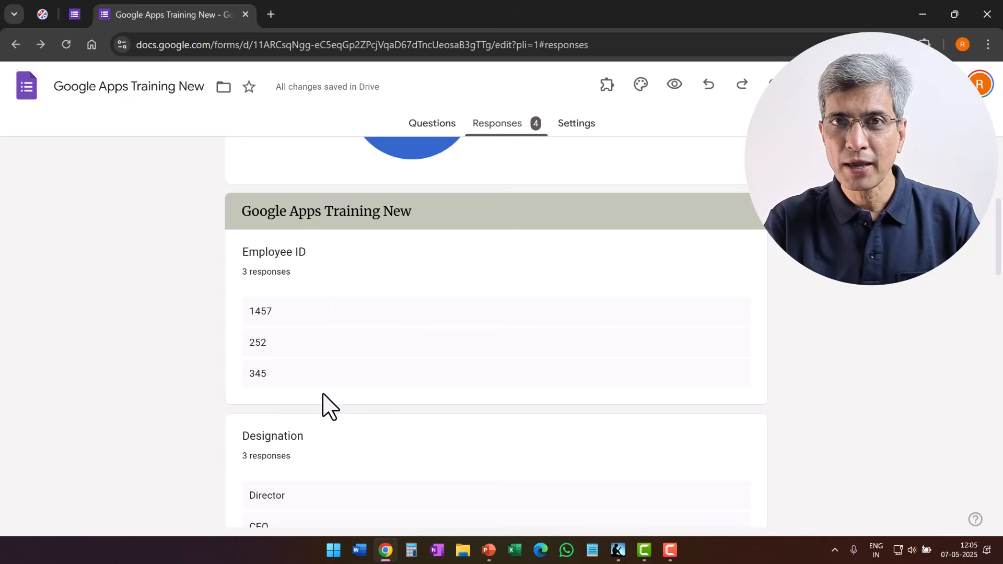
{"action": "scroll", "coordinate": [366, 344], "scroll_direction": "down", "scroll_amount": 4}
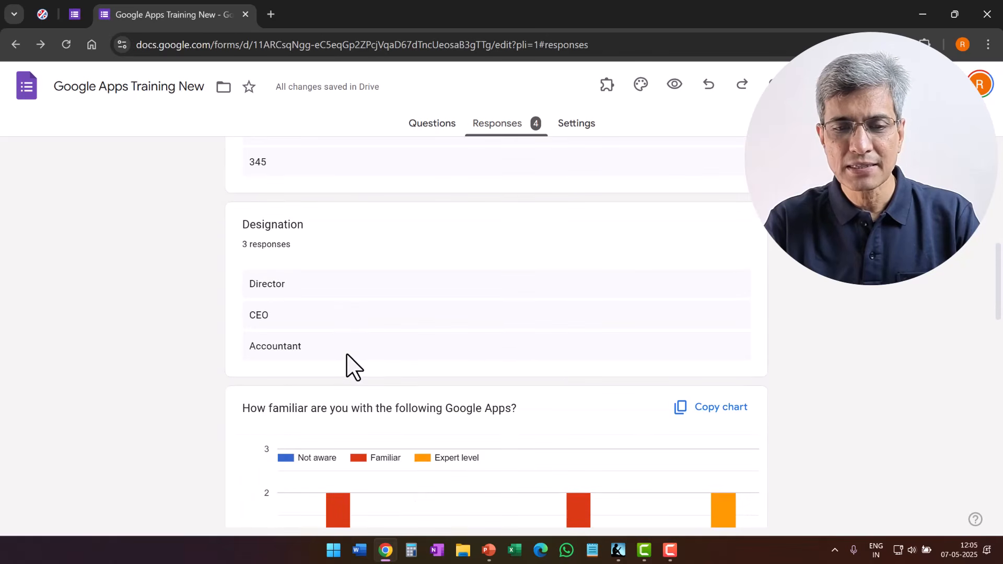
{"action": "scroll", "coordinate": [423, 342], "scroll_direction": "down", "scroll_amount": 3}
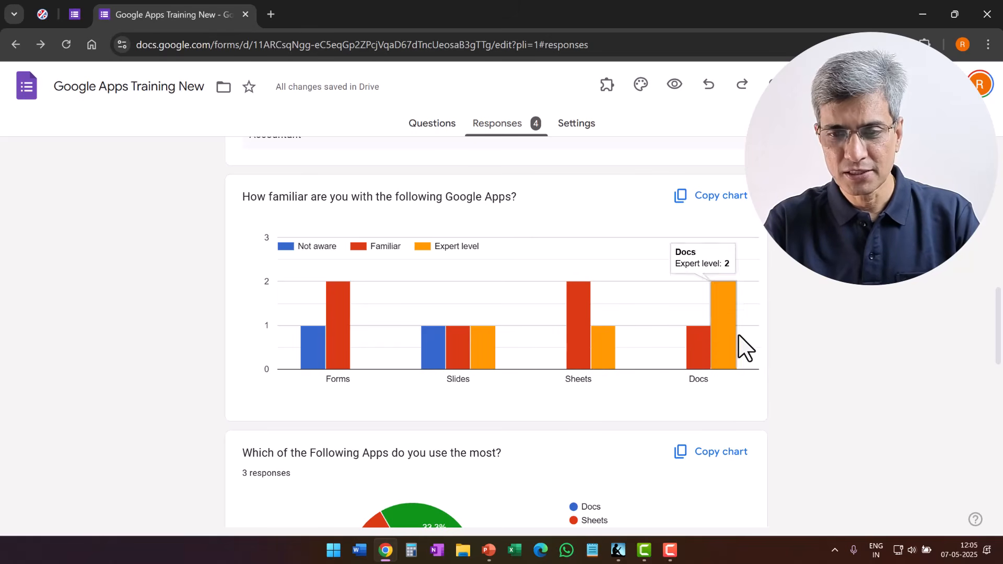
{"action": "scroll", "coordinate": [301, 279], "scroll_direction": "down", "scroll_amount": 3}
{"action": "mouse_move", "coordinate": [460, 341]}
{"action": "mouse_move", "coordinate": [428, 391]}
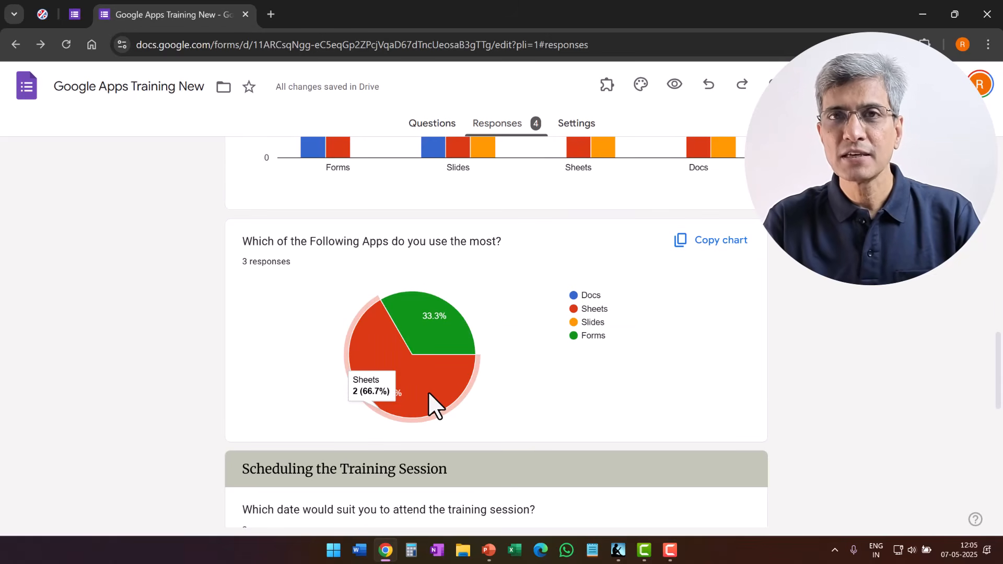
Examine the summary of preferred training dates, preferred times and likelihood of attending the session
{"action": "scroll", "coordinate": [456, 409], "scroll_direction": "down", "scroll_amount": 4}
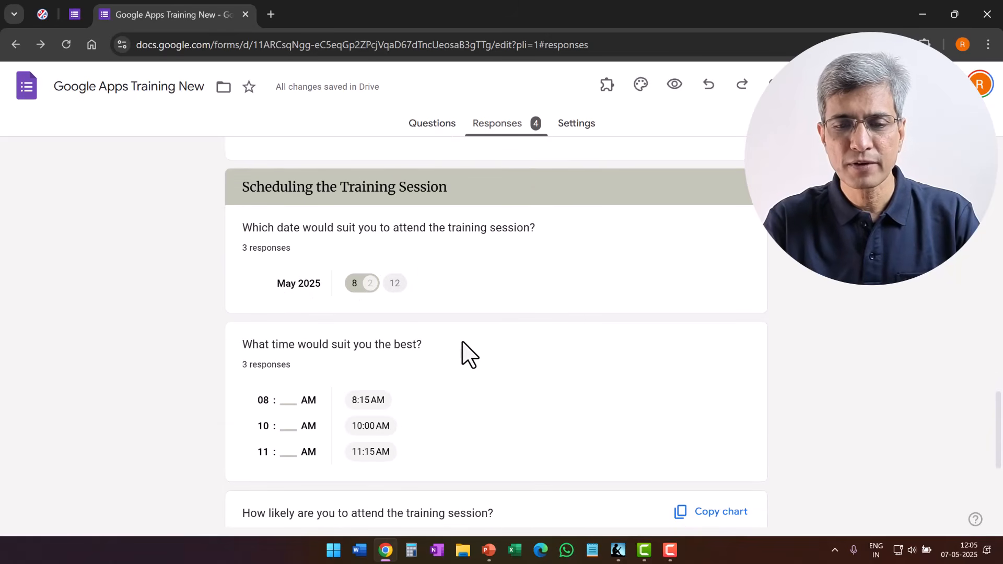
{"action": "scroll", "coordinate": [552, 406], "scroll_direction": "down", "scroll_amount": 3}
{"action": "scroll", "coordinate": [413, 327], "scroll_direction": "down", "scroll_amount": 1}
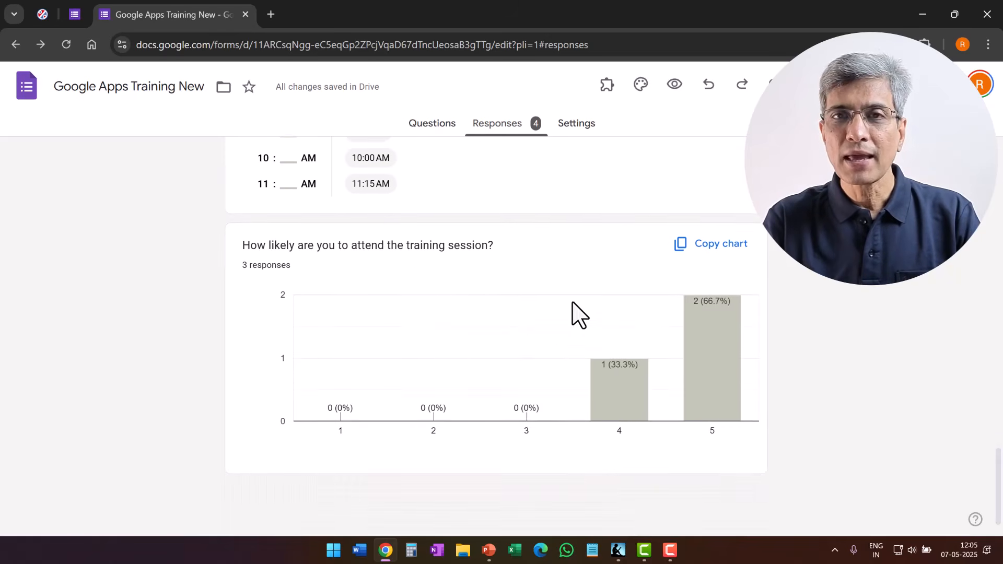
Switch to the per-question view and examine the responses on familiarity with the Google Apps
{"action": "scroll", "coordinate": [798, 293], "scroll_direction": "up", "scroll_amount": 15}
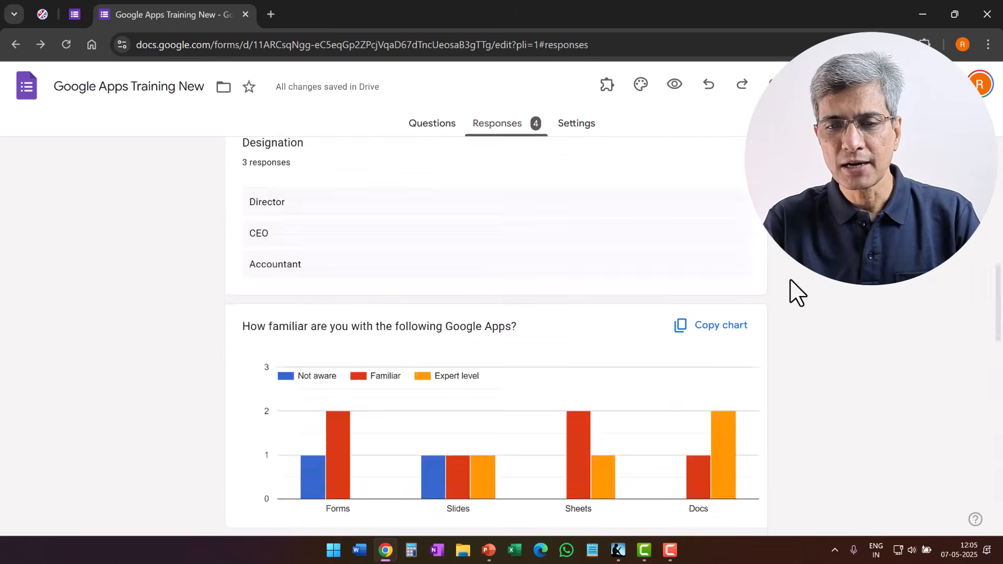
{"action": "left_click", "coordinate": [493, 219]}
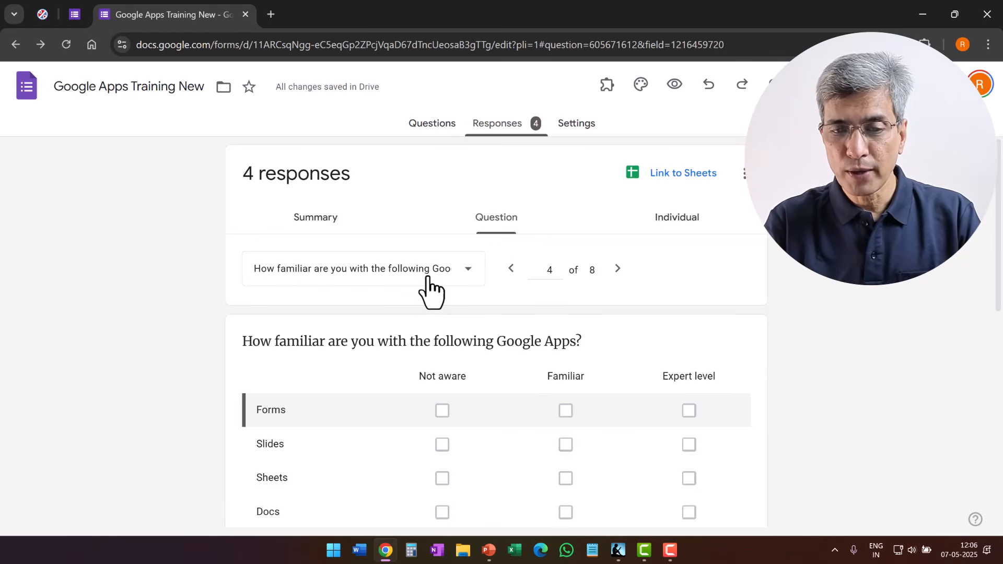
{"action": "scroll", "coordinate": [407, 314], "scroll_direction": "down", "scroll_amount": 3}
{"action": "scroll", "coordinate": [575, 272], "scroll_direction": "down", "scroll_amount": 2}
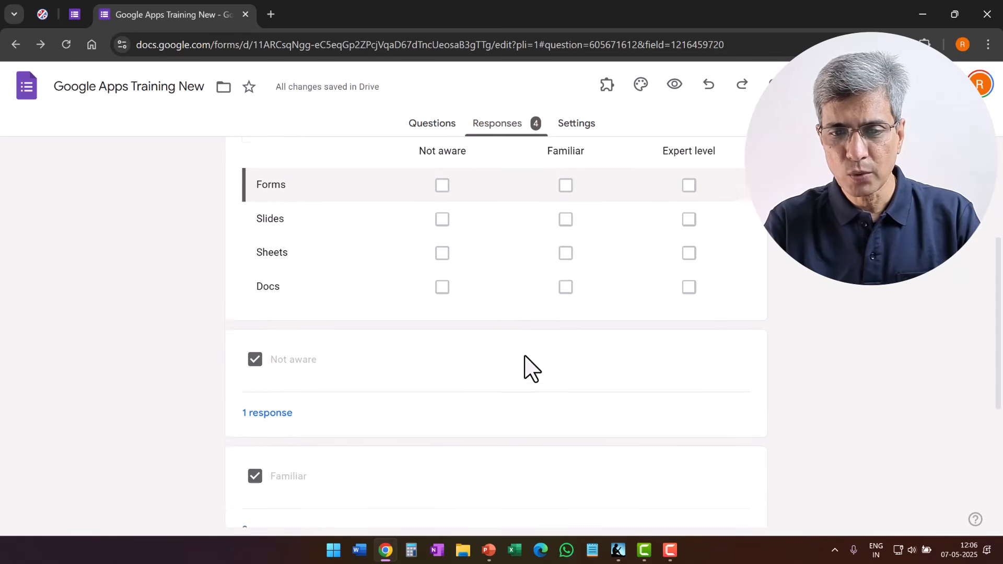
{"action": "scroll", "coordinate": [524, 357], "scroll_direction": "down", "scroll_amount": 3}
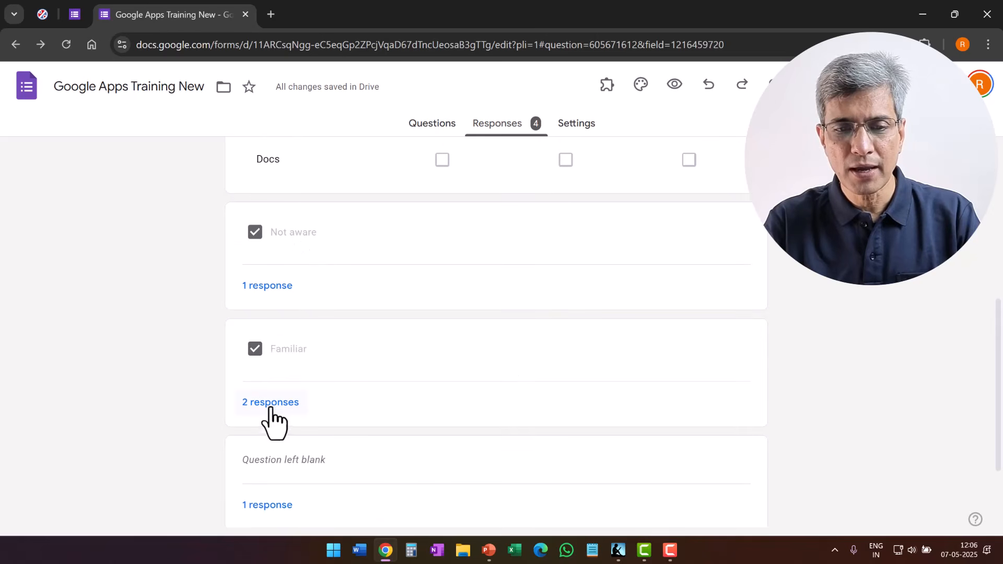
{"action": "scroll", "coordinate": [373, 372], "scroll_direction": "down", "scroll_amount": 3}
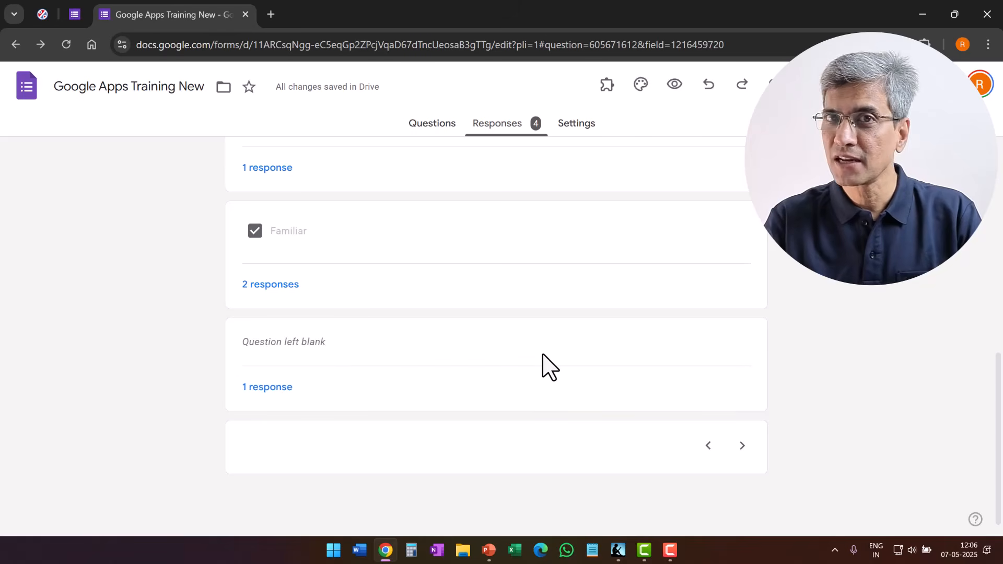
{"action": "scroll", "coordinate": [479, 230], "scroll_direction": "up", "scroll_amount": 10}
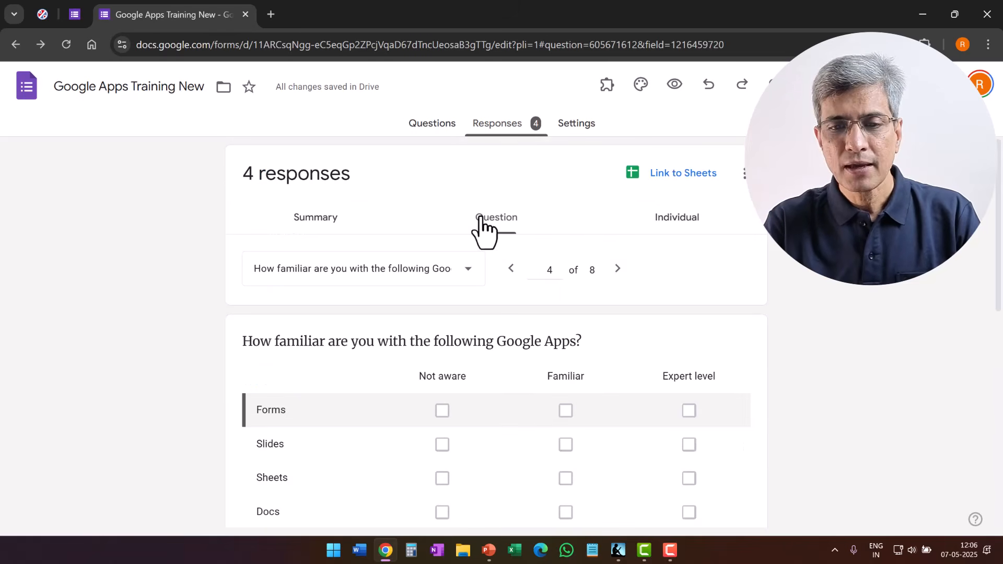
Advance to the question on which app is used the most and review its grouped answers
{"action": "left_click", "coordinate": [616, 268]}
{"action": "scroll", "coordinate": [448, 329], "scroll_direction": "down", "scroll_amount": 3}
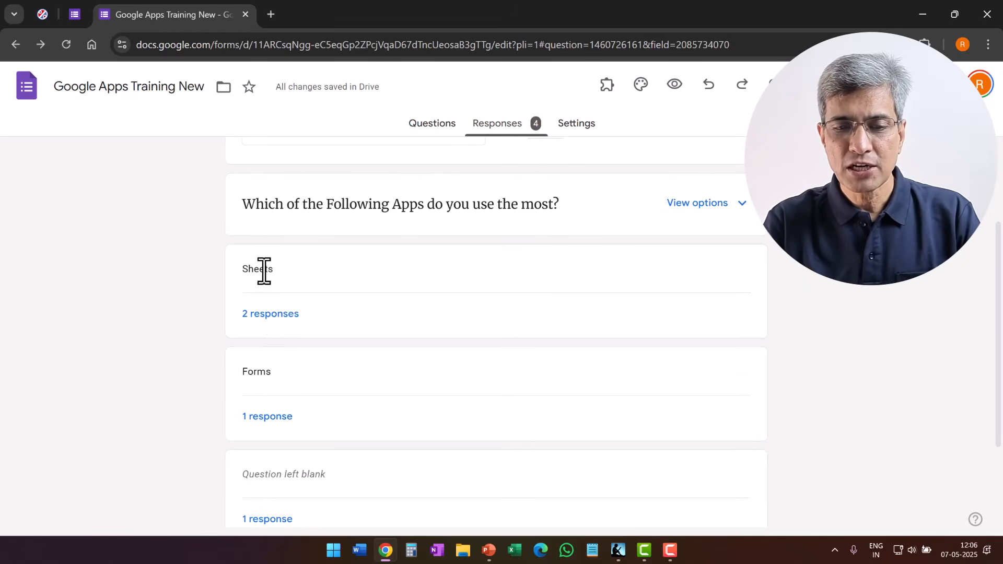
{"action": "scroll", "coordinate": [447, 396], "scroll_direction": "down", "scroll_amount": 3}
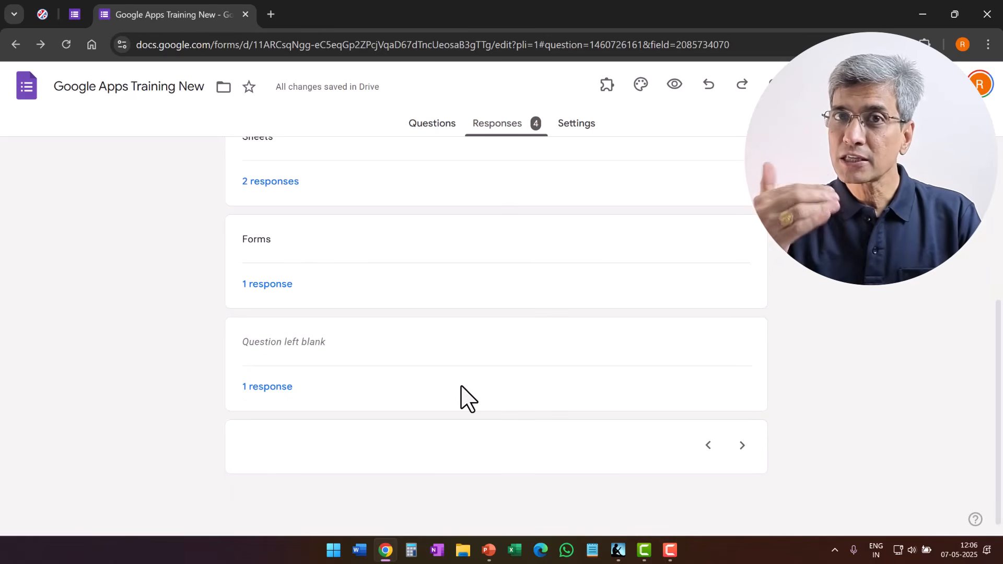
{"action": "scroll", "coordinate": [465, 398], "scroll_direction": "up", "scroll_amount": 5}
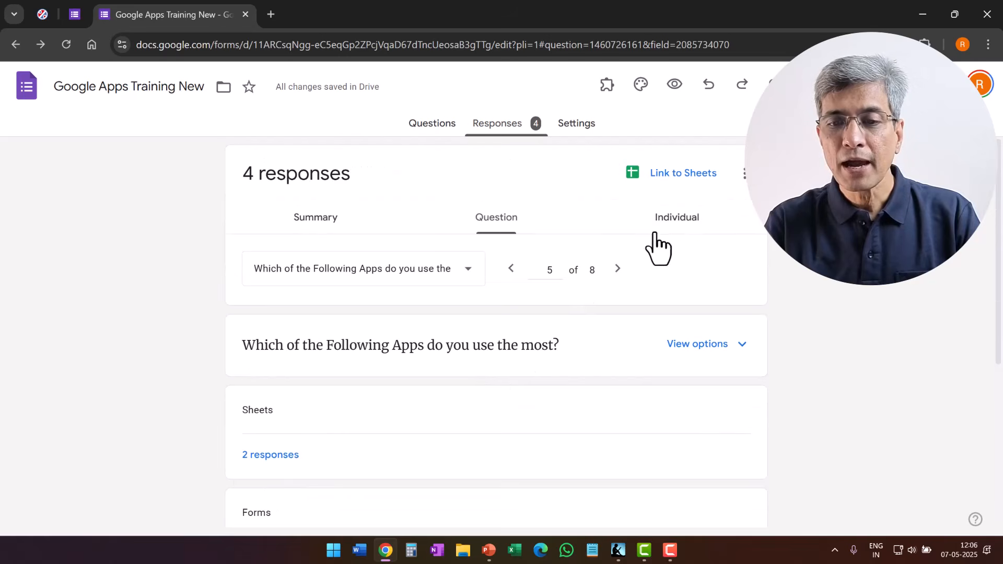
Switch to the individual responses view and read through the first respondent's answers
{"action": "left_click", "coordinate": [664, 219]}
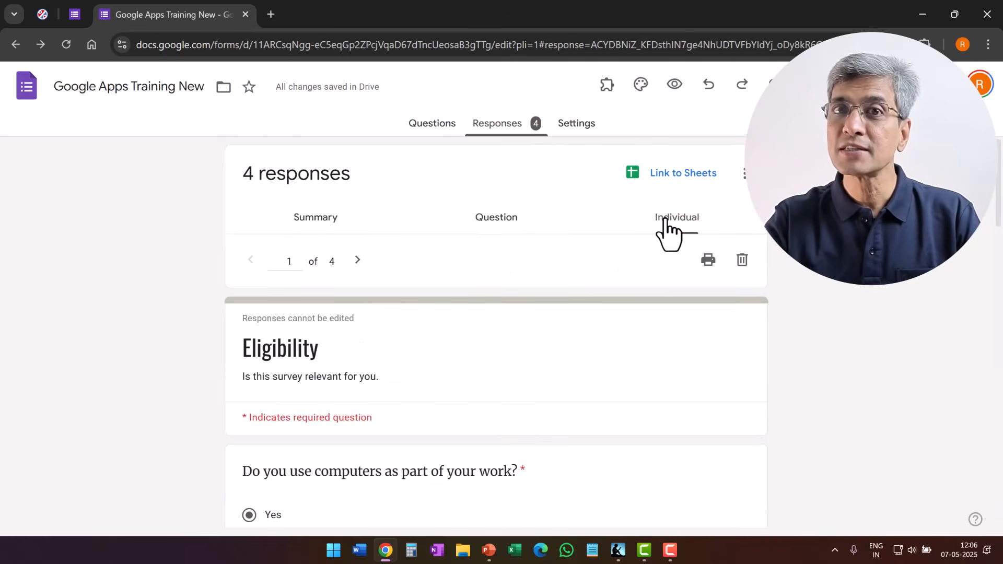
{"action": "scroll", "coordinate": [579, 412], "scroll_direction": "down", "scroll_amount": 5}
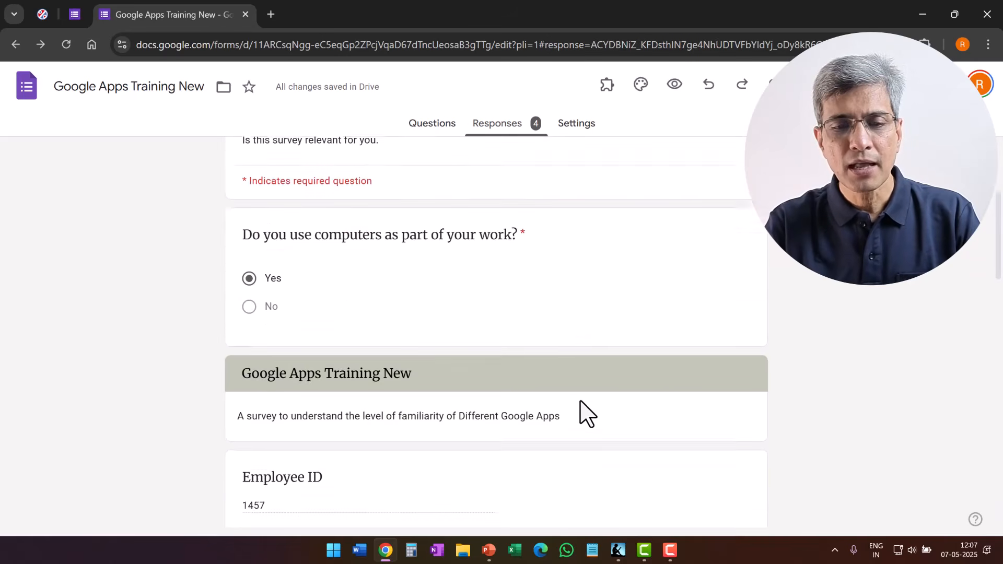
{"action": "scroll", "coordinate": [580, 412], "scroll_direction": "up", "scroll_amount": 3}
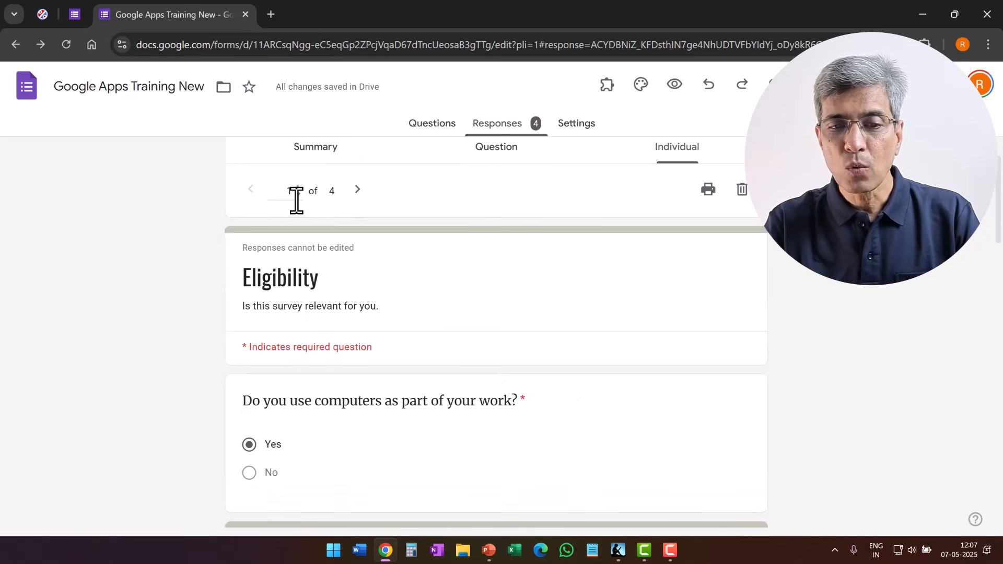
{"action": "scroll", "coordinate": [569, 392], "scroll_direction": "down", "scroll_amount": 15}
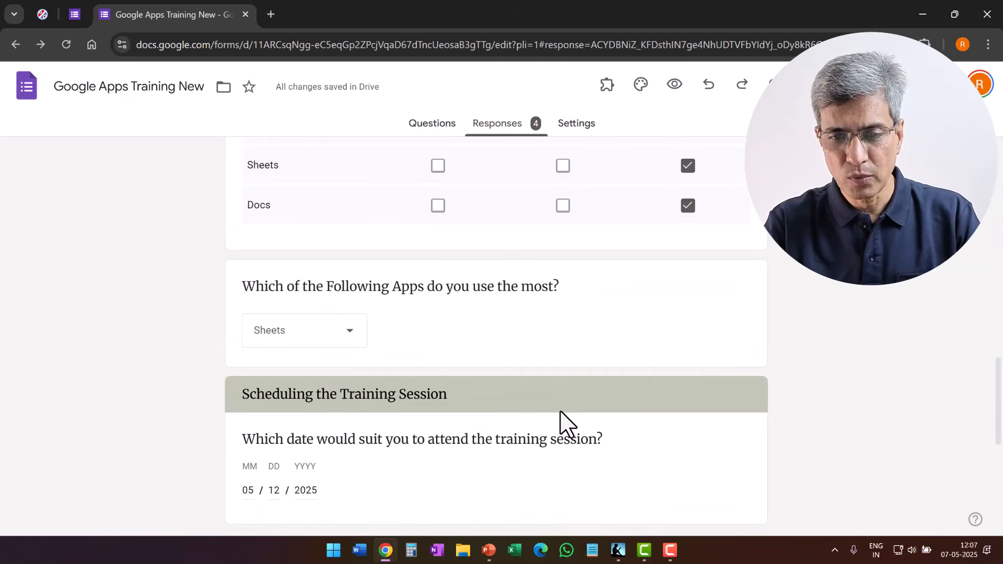
{"action": "scroll", "coordinate": [566, 423], "scroll_direction": "up", "scroll_amount": 15}
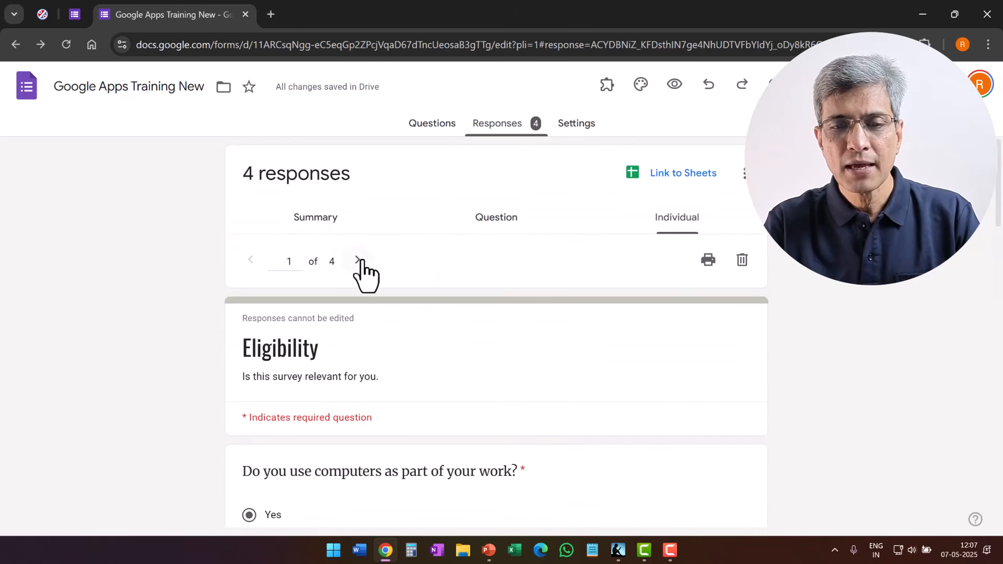
Go to the second individual response and look through its answers
{"action": "left_click", "coordinate": [358, 260]}
{"action": "scroll", "coordinate": [478, 374], "scroll_direction": "down", "scroll_amount": 15}
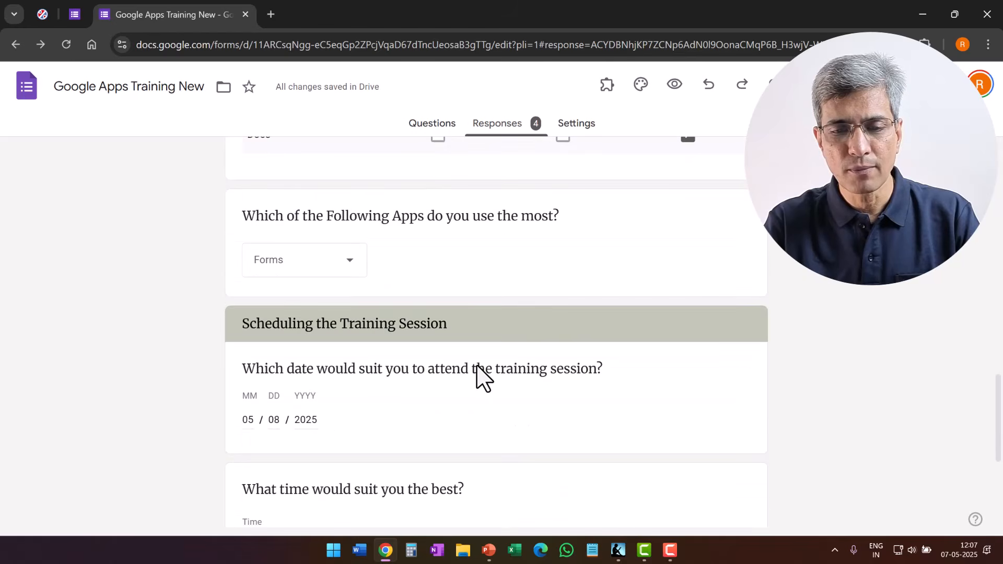
{"action": "scroll", "coordinate": [477, 367], "scroll_direction": "up", "scroll_amount": 15}
Go to the third individual response and check its eligibility answer and the scheduling questions
{"action": "left_click", "coordinate": [363, 260]}
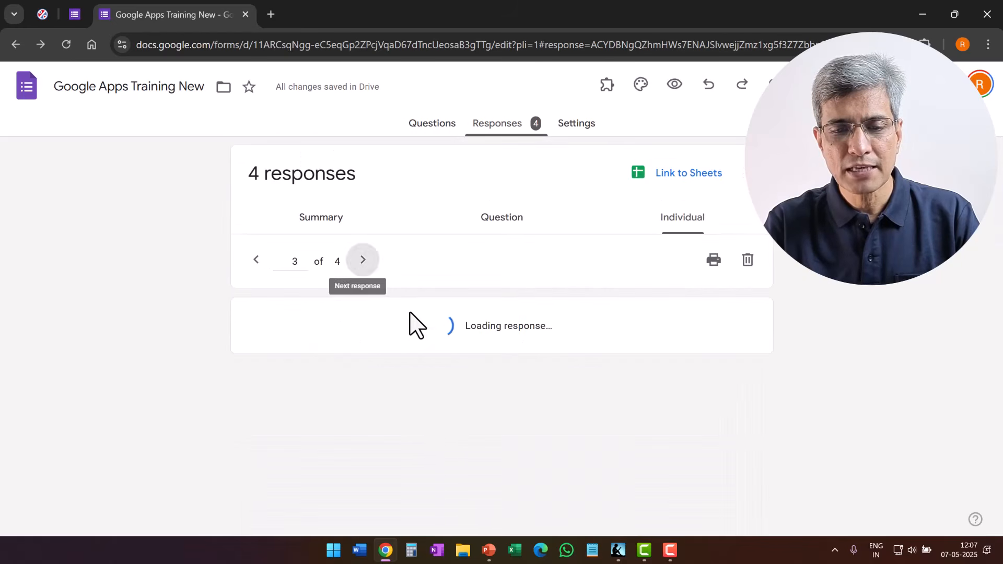
{"action": "scroll", "coordinate": [432, 369], "scroll_direction": "down", "scroll_amount": 8}
{"action": "scroll", "coordinate": [385, 303], "scroll_direction": "up", "scroll_amount": 8}
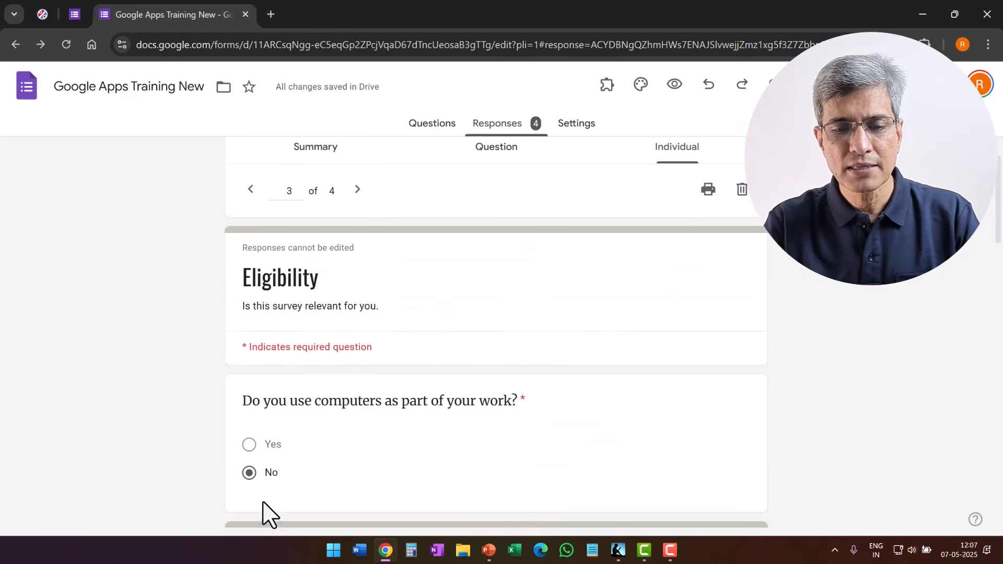
{"action": "scroll", "coordinate": [383, 481], "scroll_direction": "down", "scroll_amount": 15}
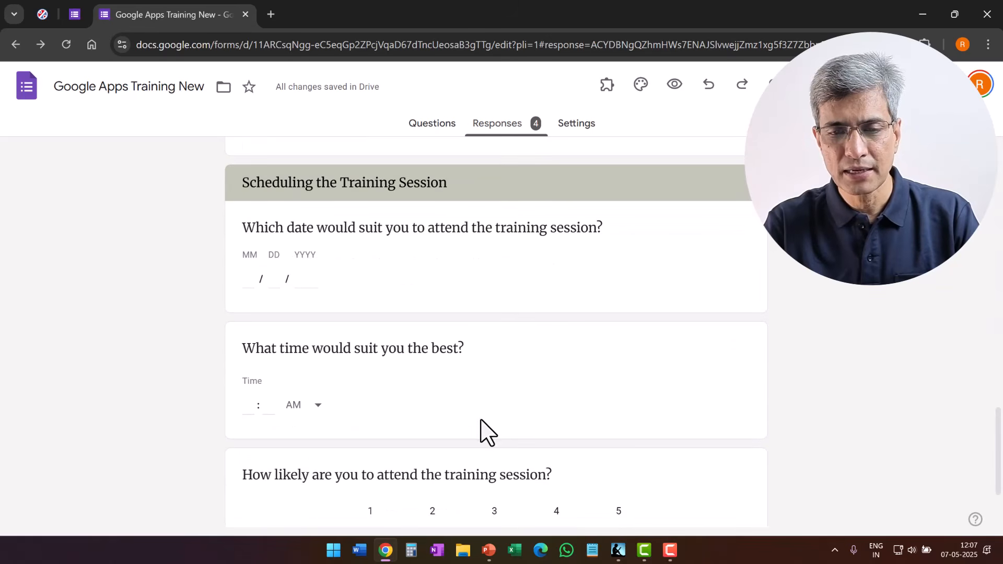
{"action": "scroll", "coordinate": [481, 421], "scroll_direction": "up", "scroll_amount": 18}
Go to the fourth individual response and check its eligibility answer and Employee ID
{"action": "left_click", "coordinate": [357, 260]}
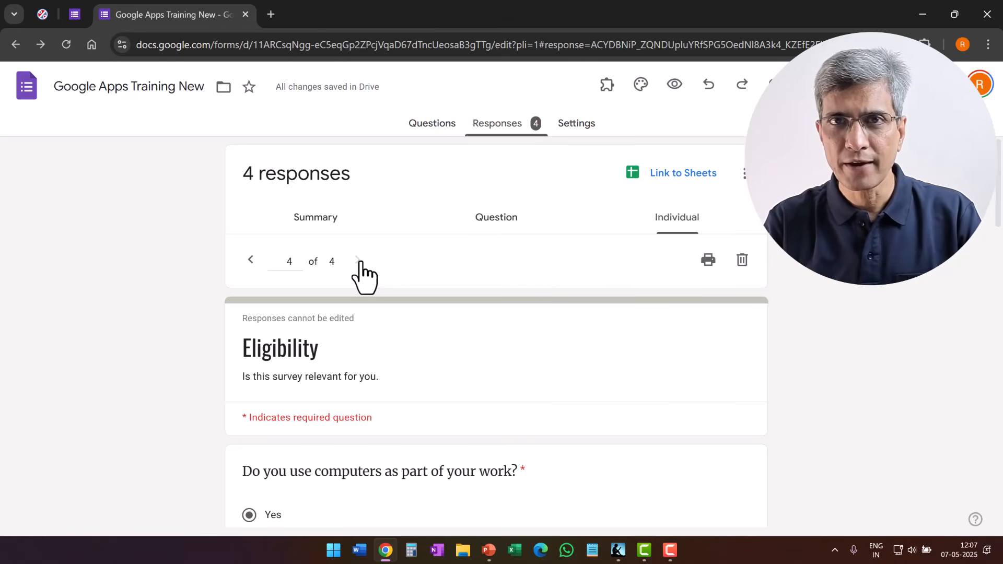
{"action": "scroll", "coordinate": [543, 340], "scroll_direction": "down", "scroll_amount": 5}
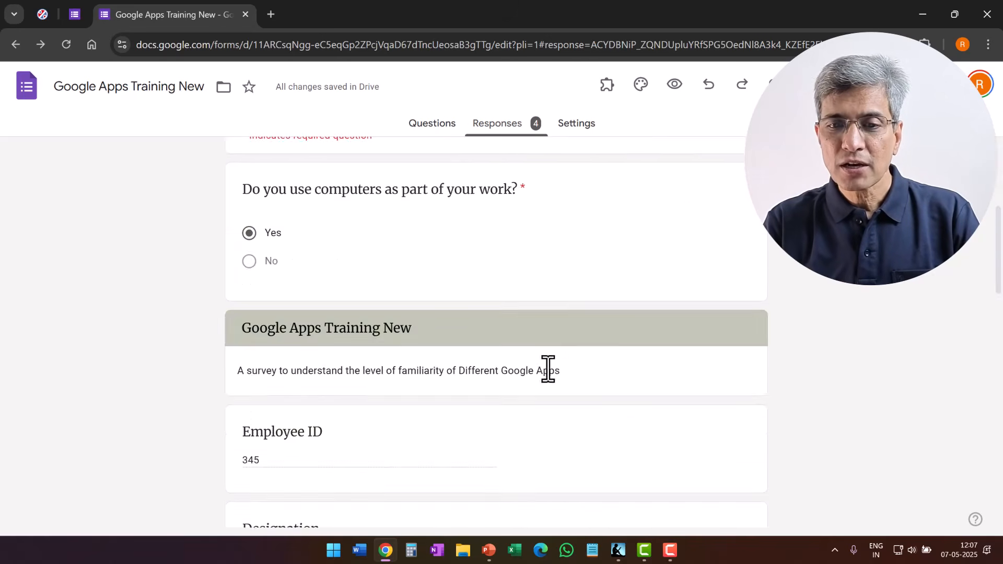
{"action": "scroll", "coordinate": [547, 369], "scroll_direction": "up", "scroll_amount": 5}
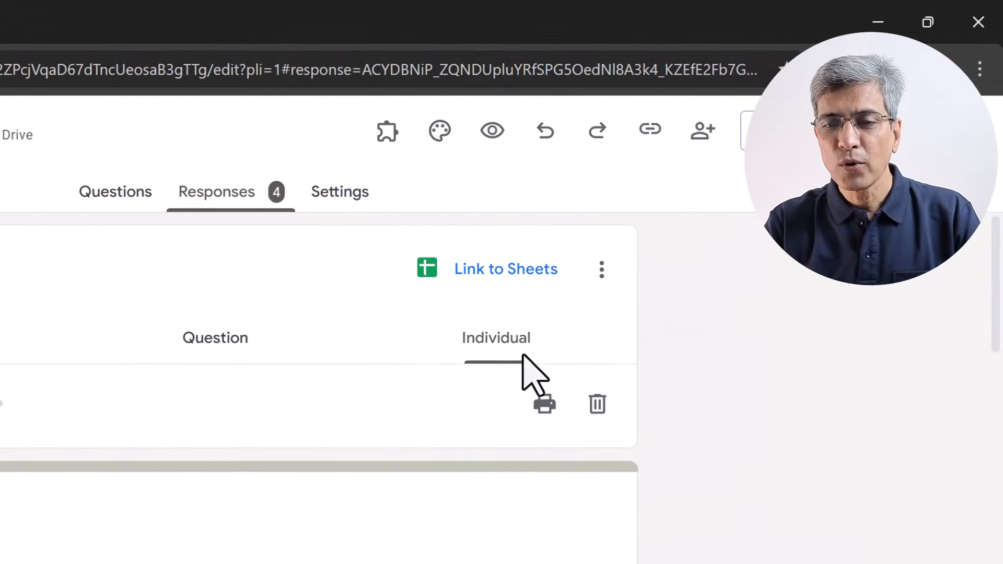
Link the form's responses to a new Google Sheets spreadsheet, keeping the suggested name
{"action": "left_click", "coordinate": [500, 269]}
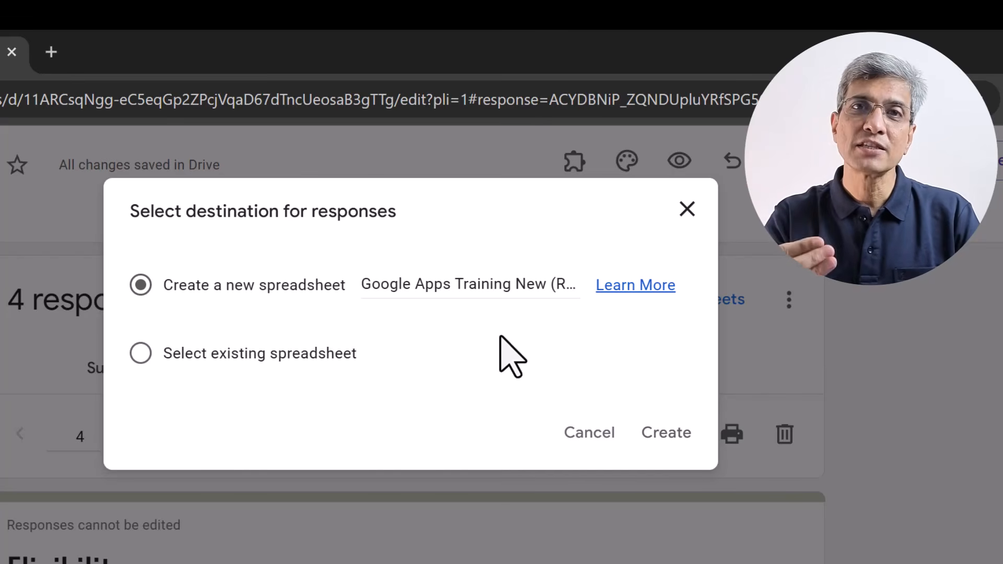
{"action": "left_click", "coordinate": [141, 351]}
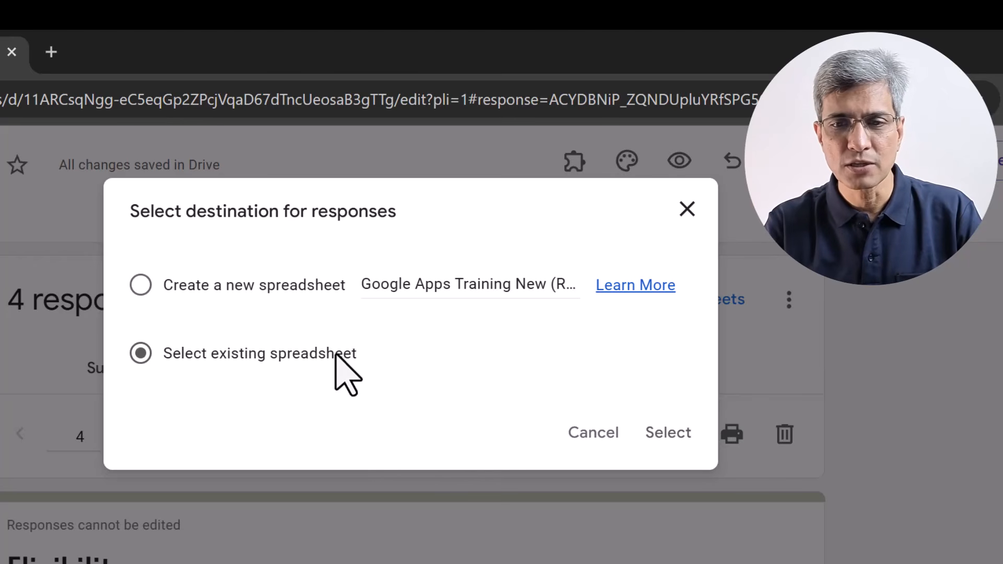
{"action": "left_click", "coordinate": [140, 285]}
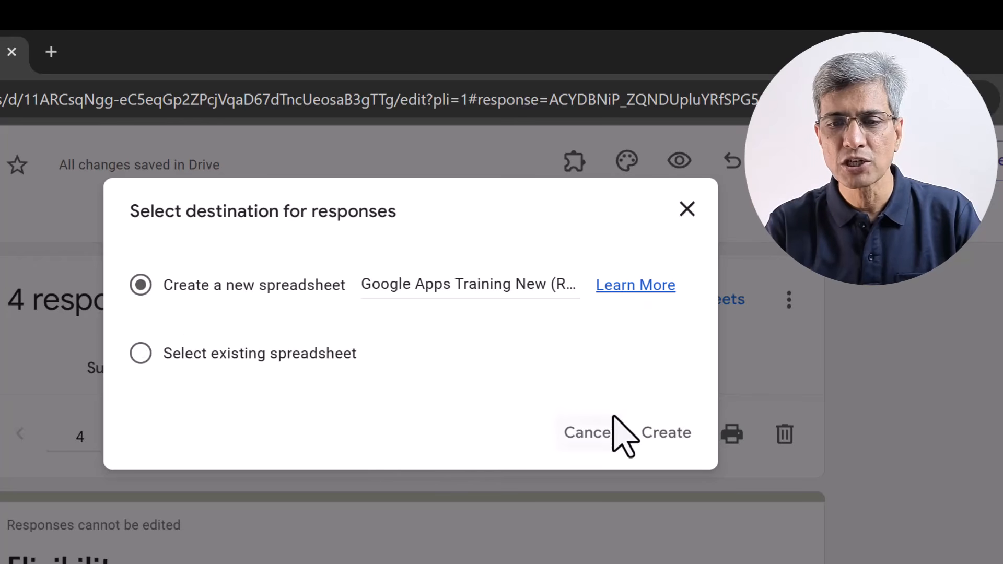
{"action": "left_click", "coordinate": [662, 435]}
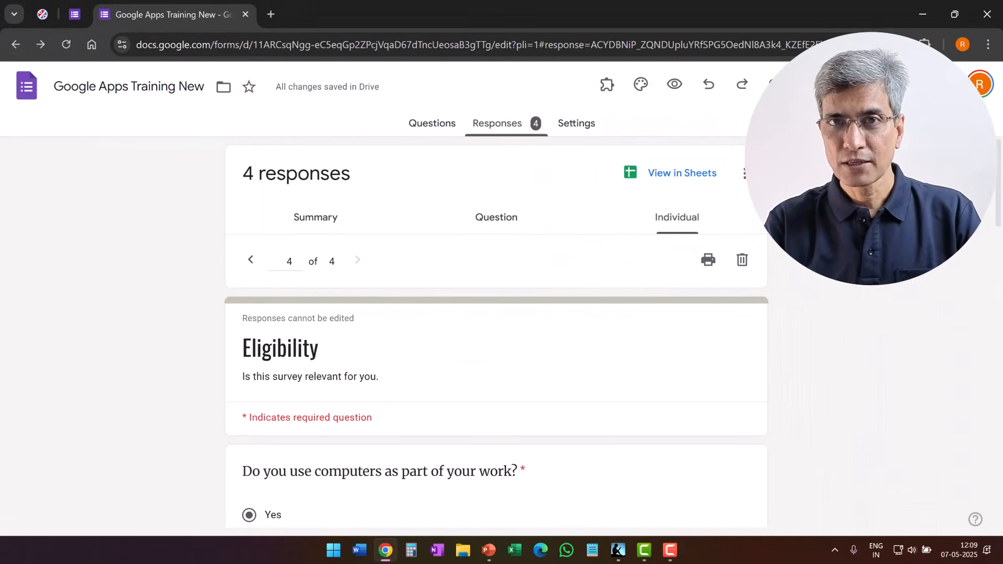
Set the form's email address collection first to Verified and finally to Responder input, and check the options for sending responders a copy
{"action": "left_click", "coordinate": [586, 140]}
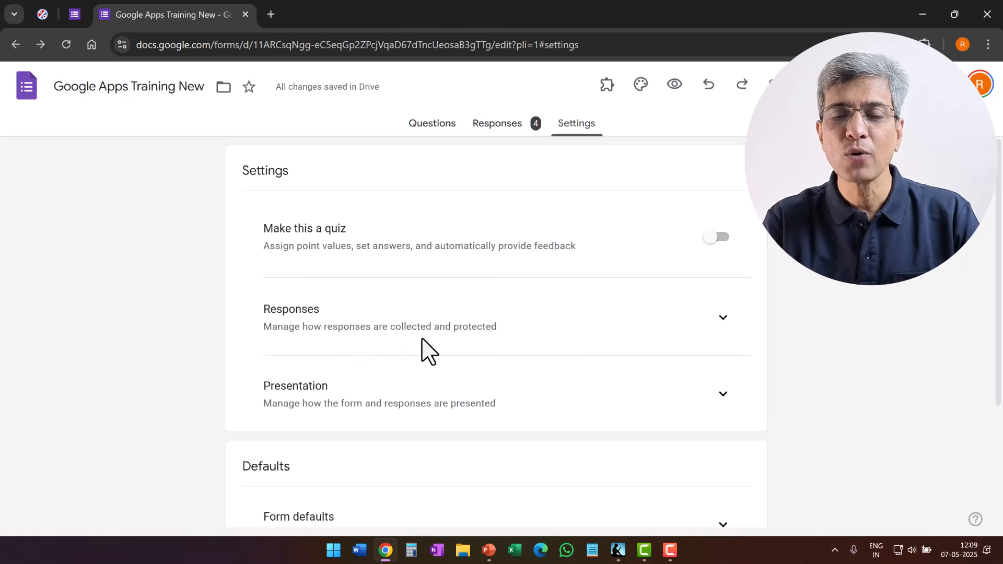
{"action": "left_click", "coordinate": [721, 318]}
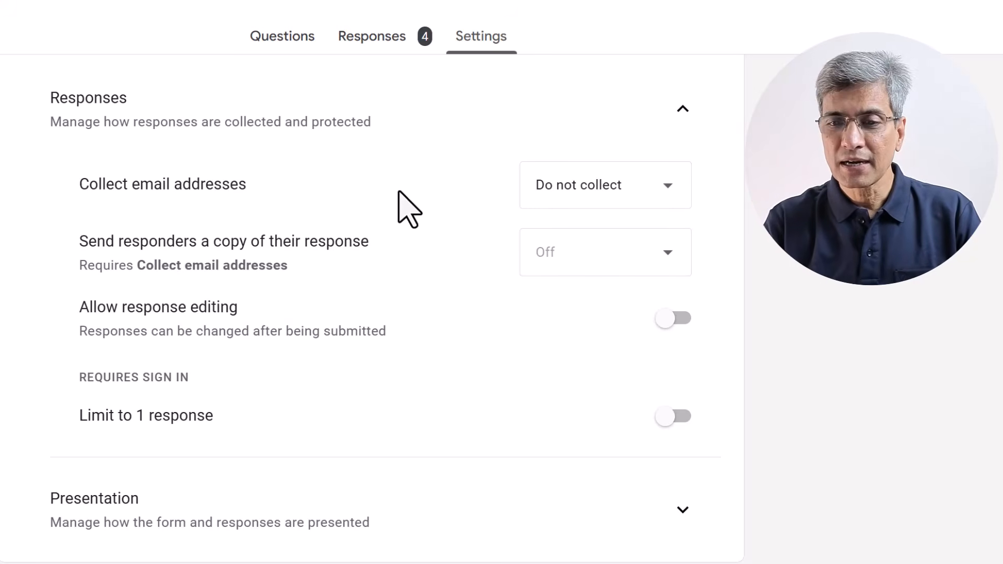
{"action": "left_click", "coordinate": [635, 197]}
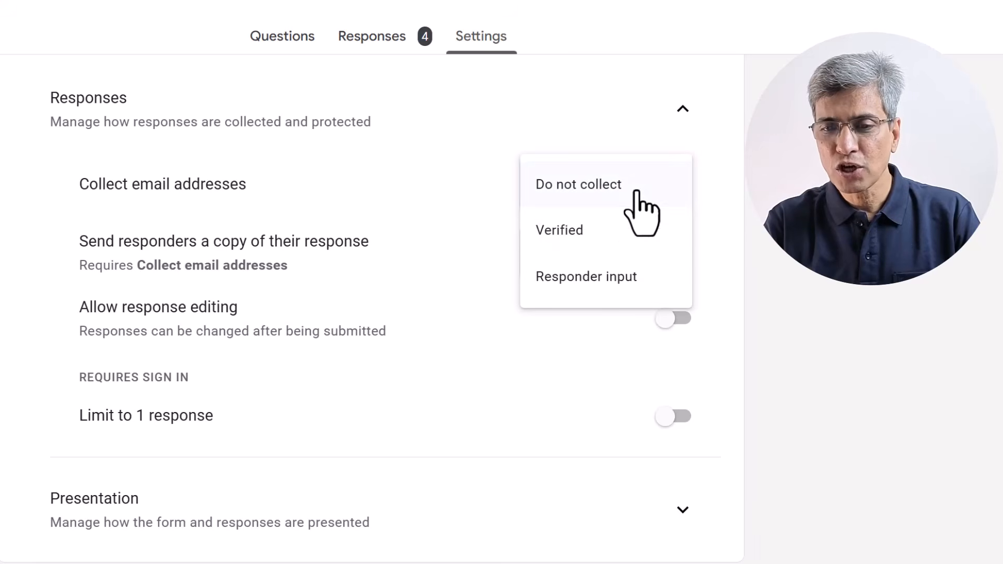
{"action": "left_click", "coordinate": [571, 230]}
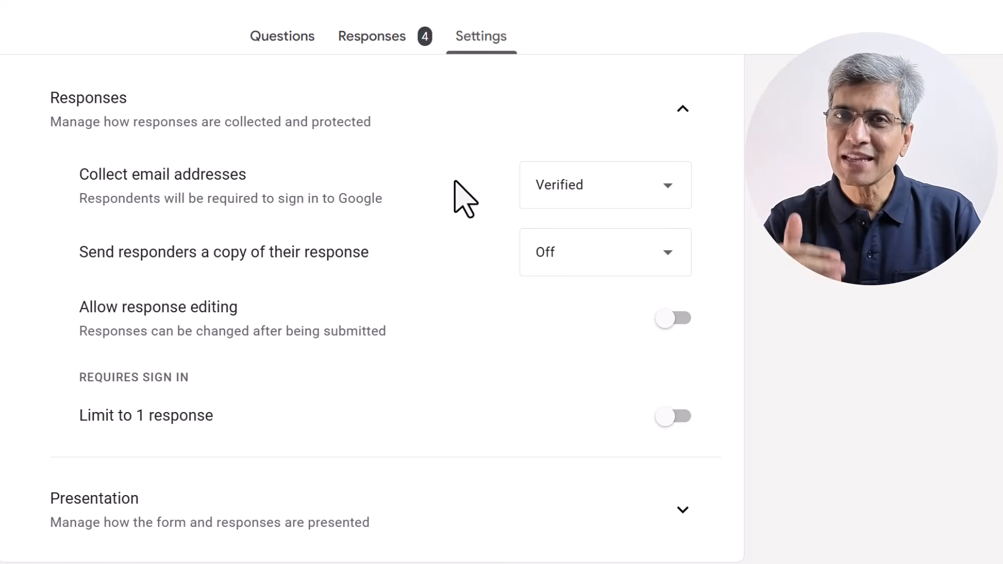
{"action": "left_click", "coordinate": [607, 177]}
{"action": "left_click", "coordinate": [543, 234]}
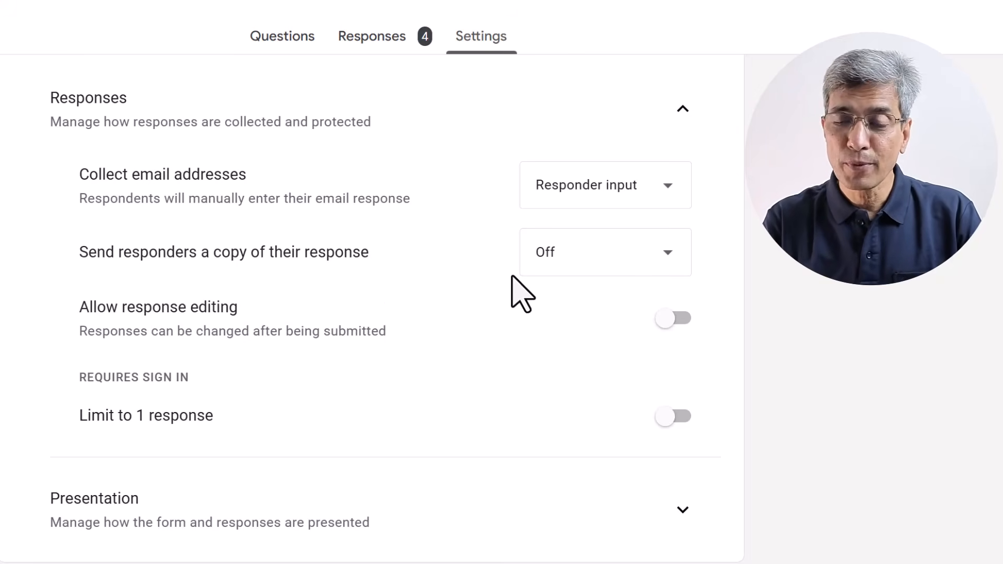
{"action": "left_click", "coordinate": [572, 252]}
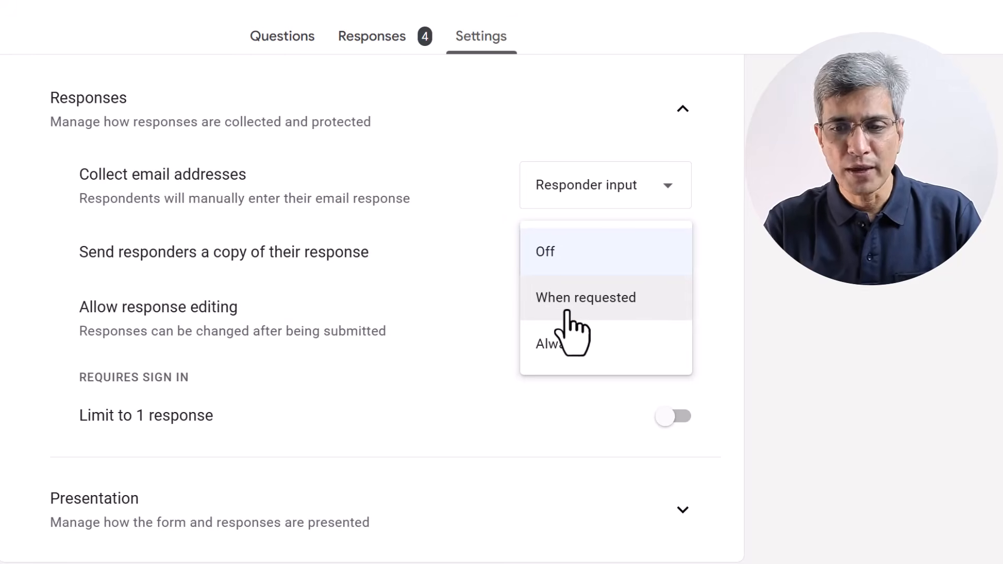
{"action": "left_click", "coordinate": [484, 256]}
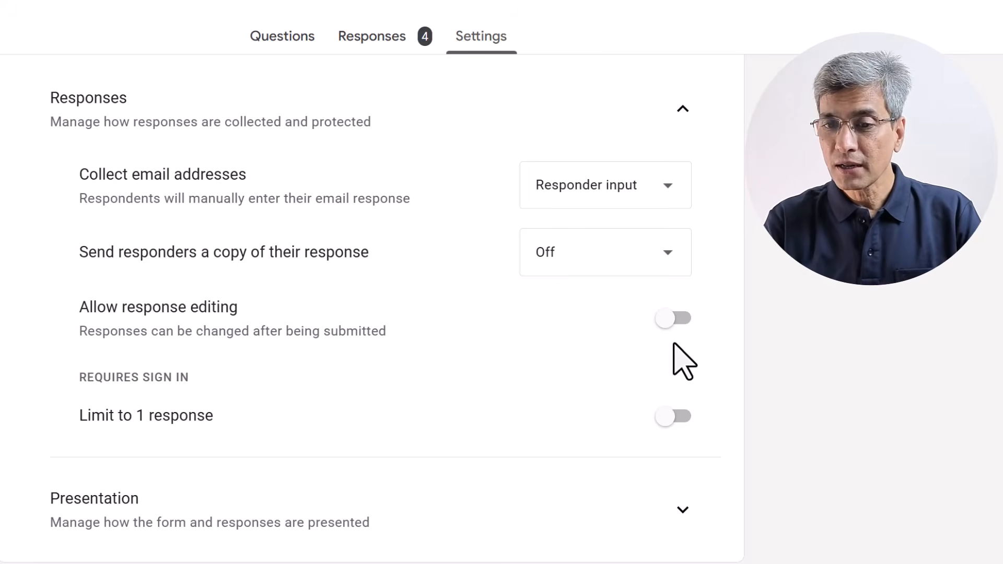
Switch response editing on and back off, and turn on the limit of 1 response per person
{"action": "left_click", "coordinate": [682, 318]}
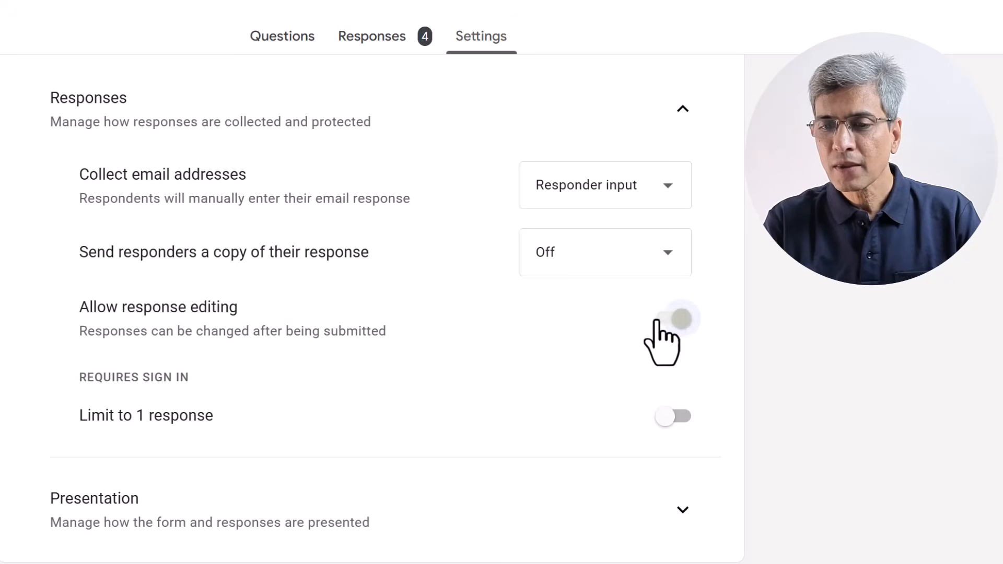
{"action": "left_click", "coordinate": [658, 321]}
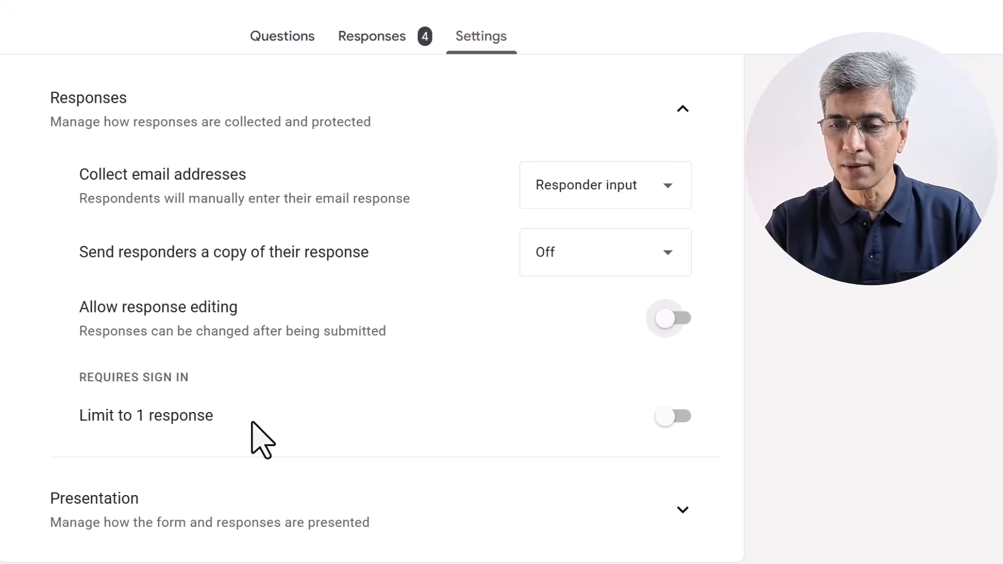
{"action": "left_click", "coordinate": [680, 425]}
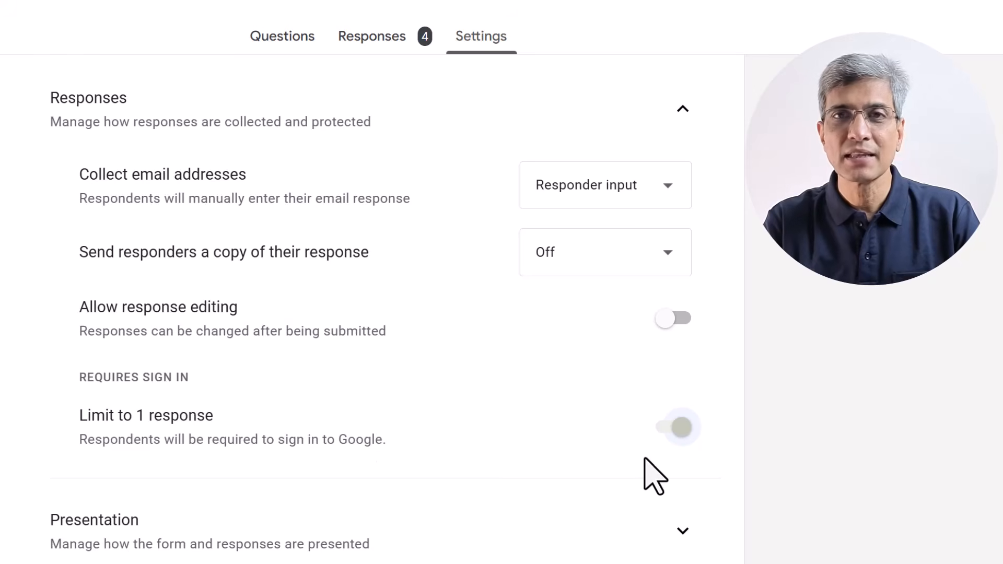
Expand the form's presentation settings and switch the progress bar on and back off
{"action": "scroll", "coordinate": [642, 438], "scroll_direction": "down", "scroll_amount": 5}
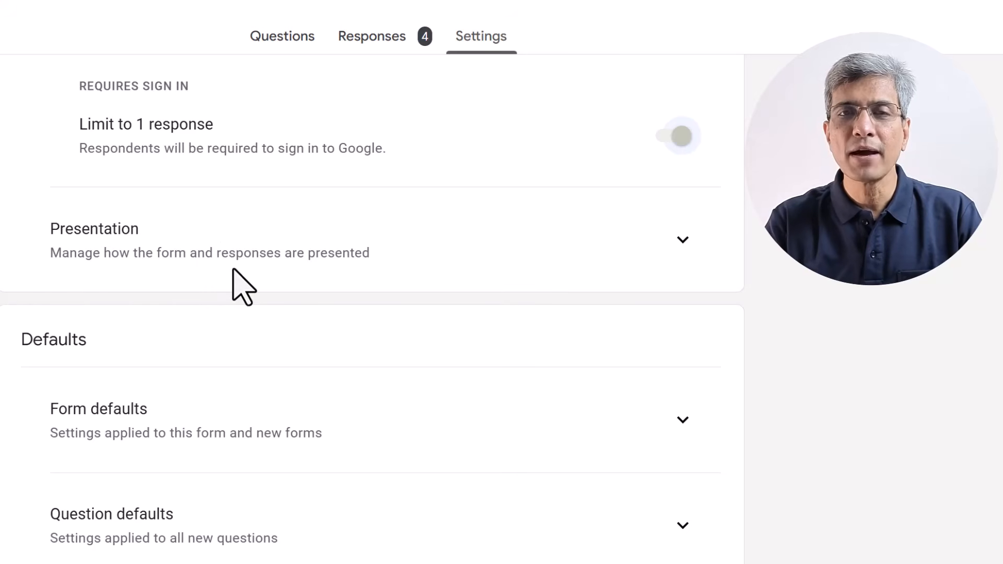
{"action": "left_click", "coordinate": [682, 240]}
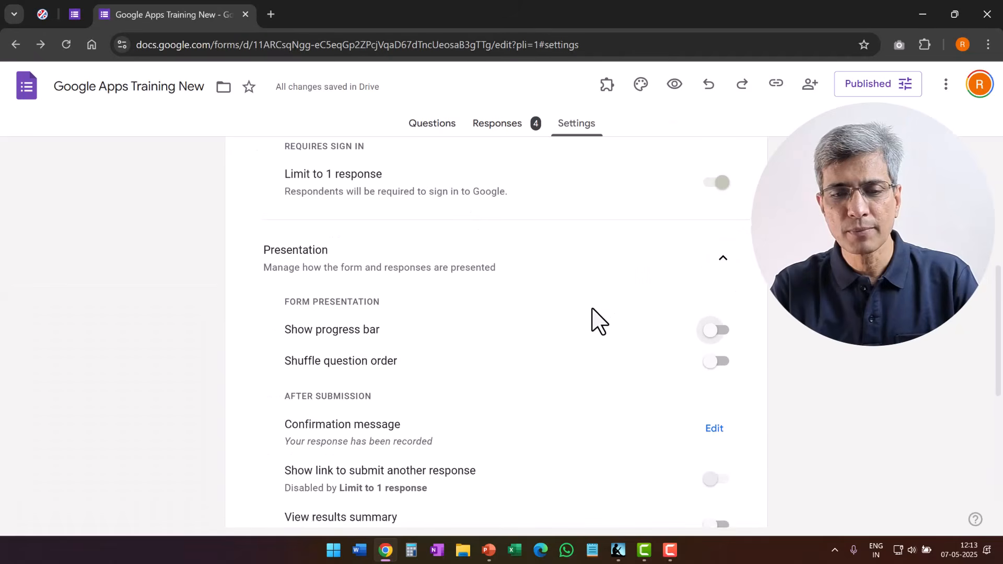
{"action": "scroll", "coordinate": [599, 321], "scroll_direction": "down", "scroll_amount": 1}
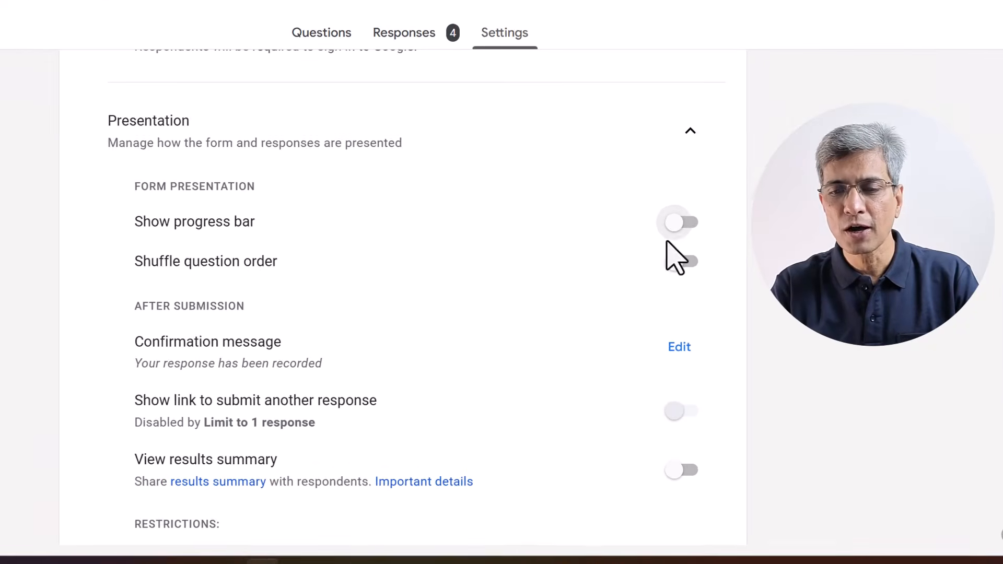
{"action": "left_click", "coordinate": [692, 226]}
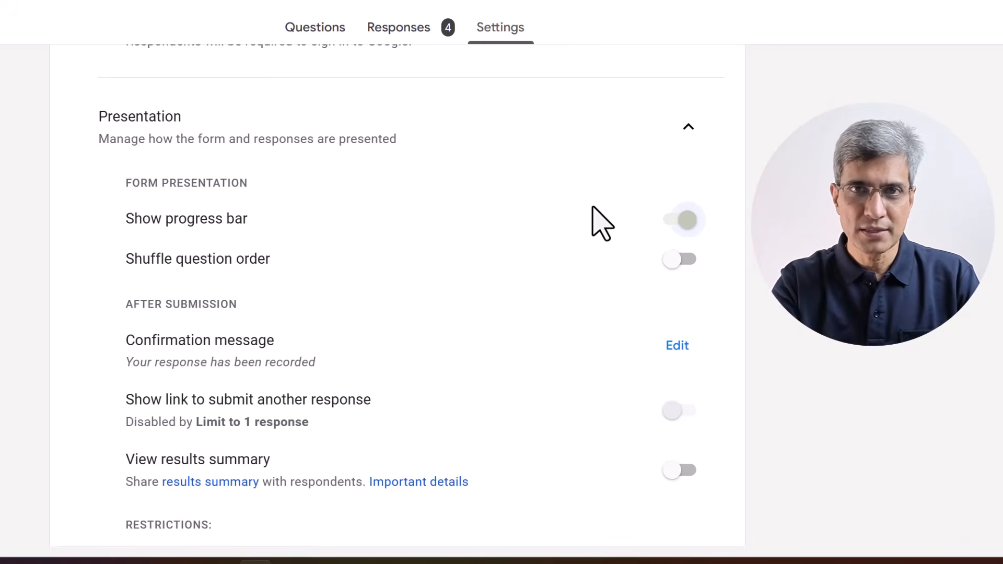
{"action": "left_click", "coordinate": [671, 220]}
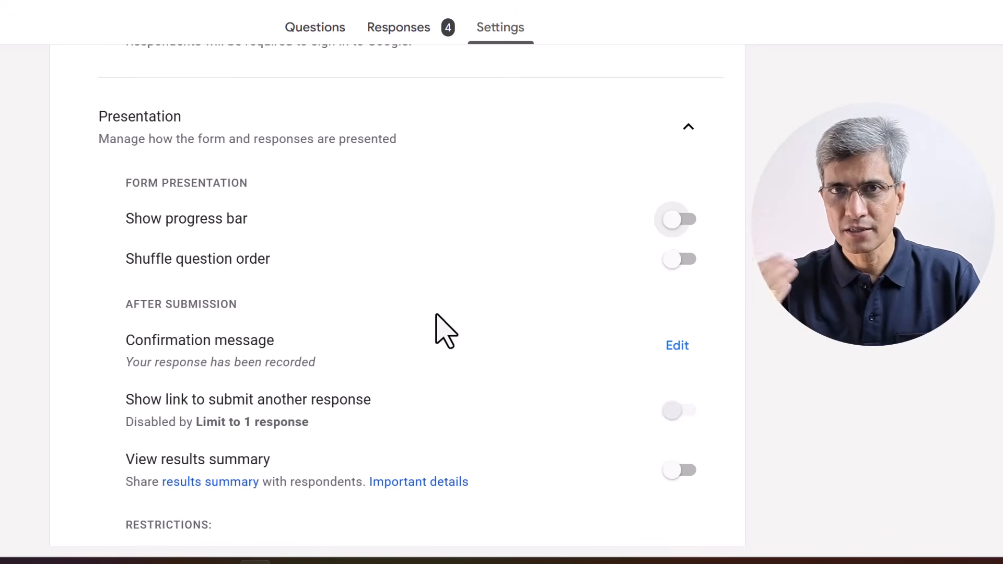
Open the after-submission confirmation message for editing, leaving its text as it is
{"action": "scroll", "coordinate": [436, 314], "scroll_direction": "down", "scroll_amount": 2}
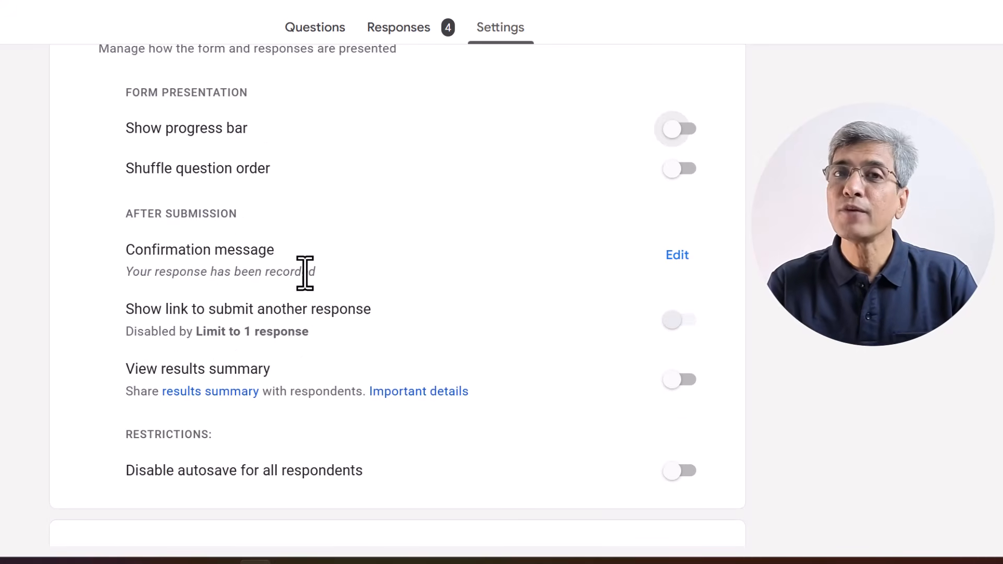
{"action": "left_click", "coordinate": [676, 256]}
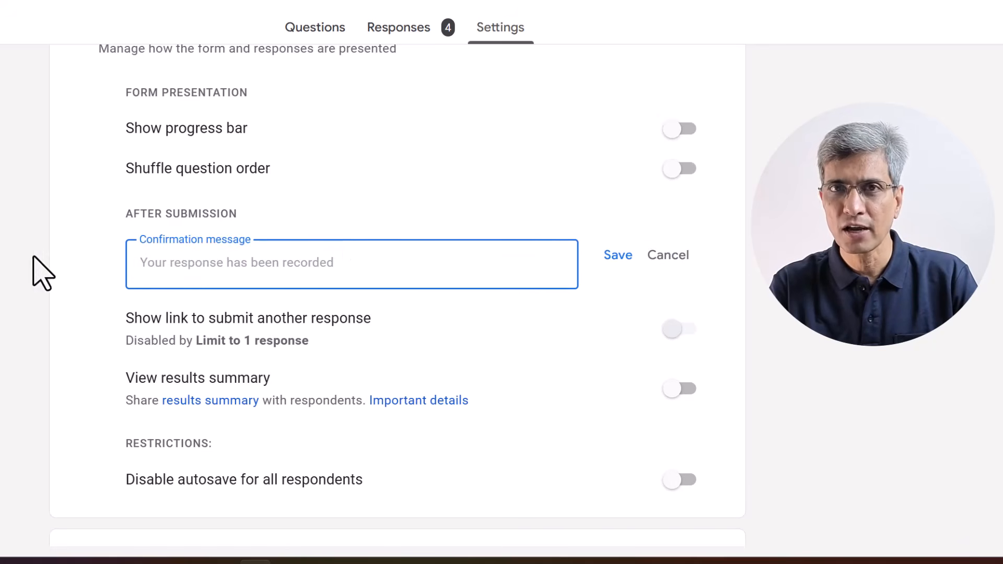
{"action": "left_click", "coordinate": [86, 263]}
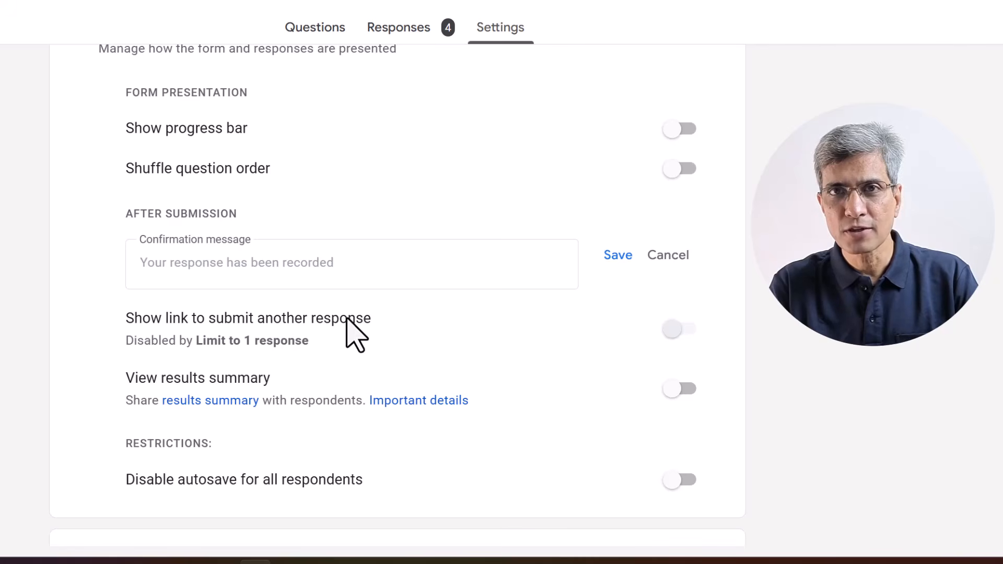
Turn off Limit to 1 response and check the option that shows a link to submit another response
{"action": "scroll", "coordinate": [384, 258], "scroll_direction": "up", "scroll_amount": 4}
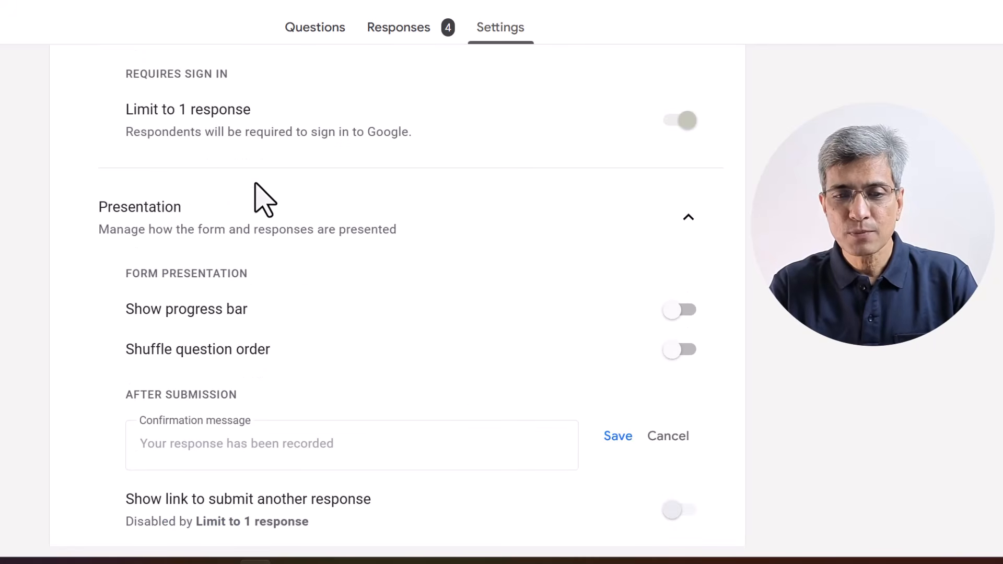
{"action": "scroll", "coordinate": [250, 135], "scroll_direction": "down", "scroll_amount": 4}
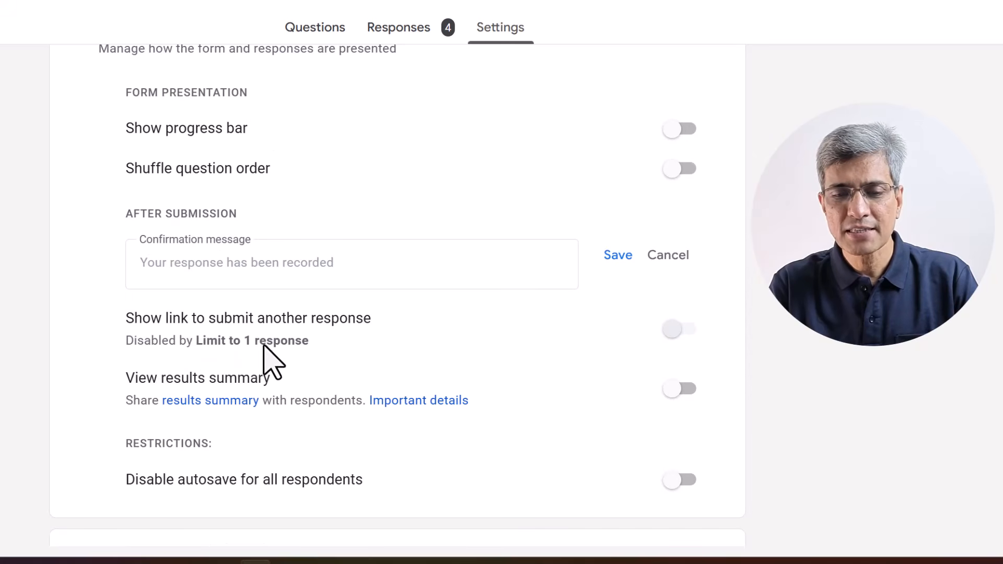
{"action": "scroll", "coordinate": [344, 357], "scroll_direction": "down", "scroll_amount": 4}
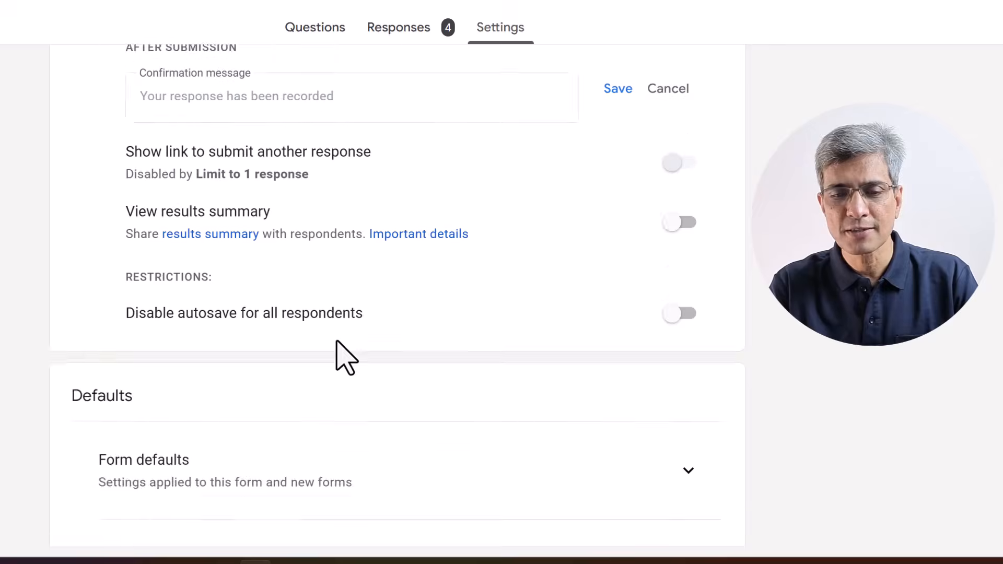
{"action": "scroll", "coordinate": [475, 252], "scroll_direction": "up", "scroll_amount": 2}
{"action": "scroll", "coordinate": [606, 277], "scroll_direction": "up", "scroll_amount": 7}
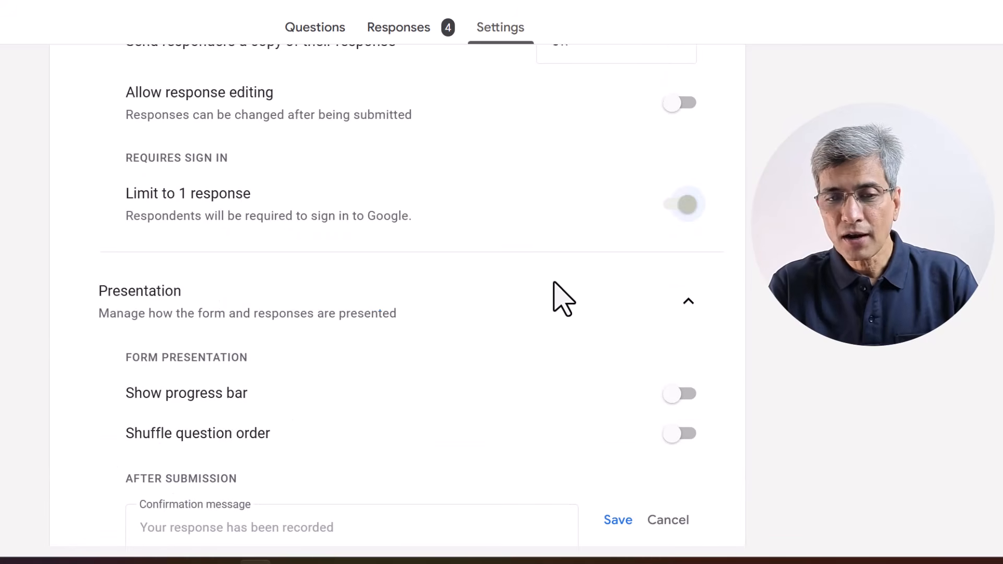
{"action": "left_click", "coordinate": [675, 212]}
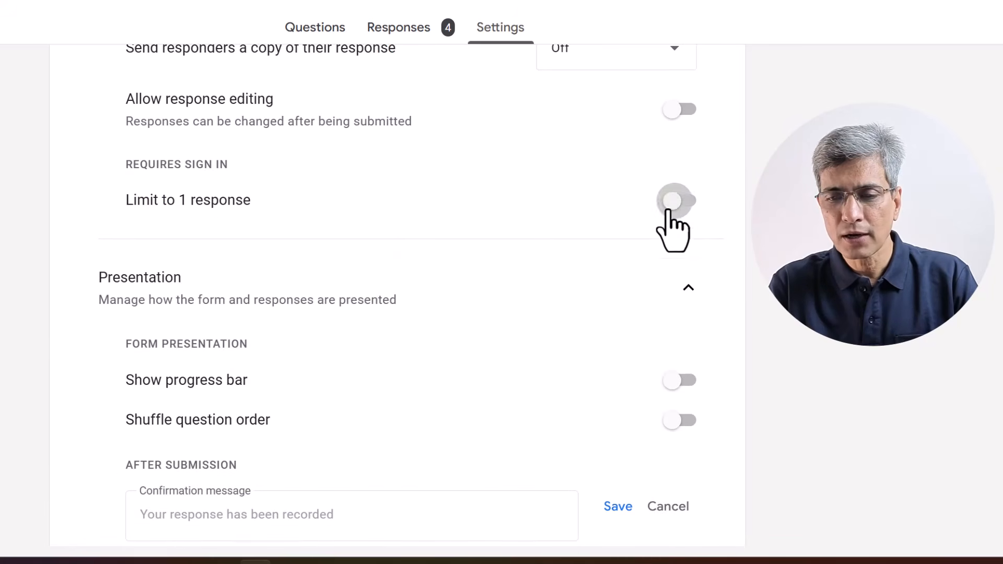
{"action": "scroll", "coordinate": [569, 360], "scroll_direction": "down", "scroll_amount": 5}
{"action": "scroll", "coordinate": [568, 383], "scroll_direction": "down", "scroll_amount": 1}
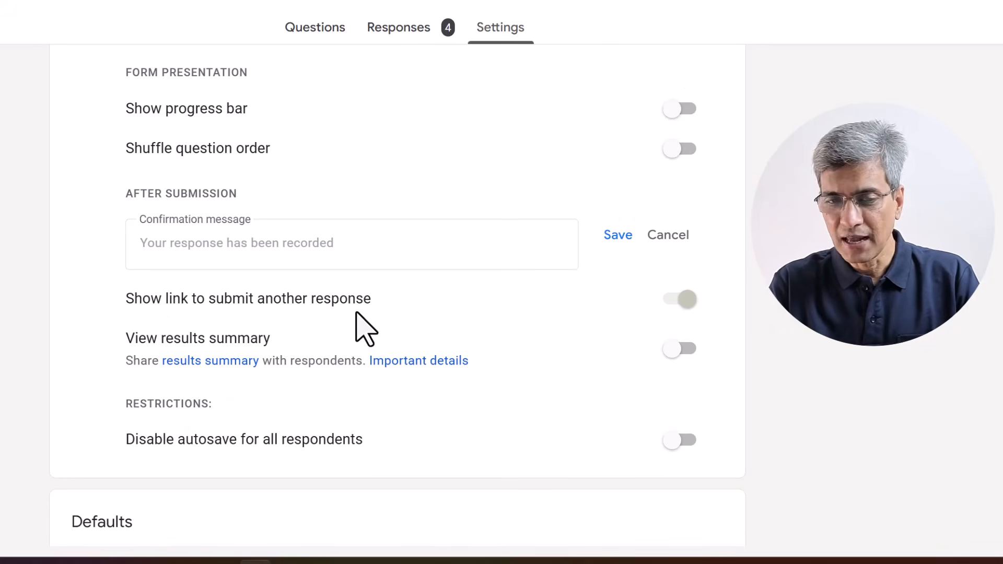
Set the form default for collecting email addresses to Verified, and open the question defaults
{"action": "scroll", "coordinate": [366, 329], "scroll_direction": "down", "scroll_amount": 2}
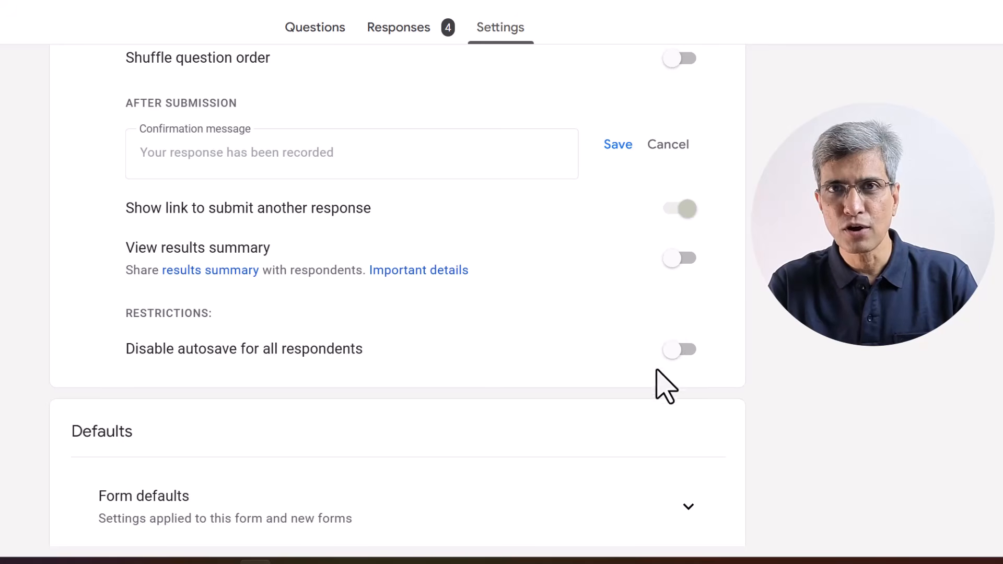
{"action": "scroll", "coordinate": [573, 381], "scroll_direction": "down", "scroll_amount": 3}
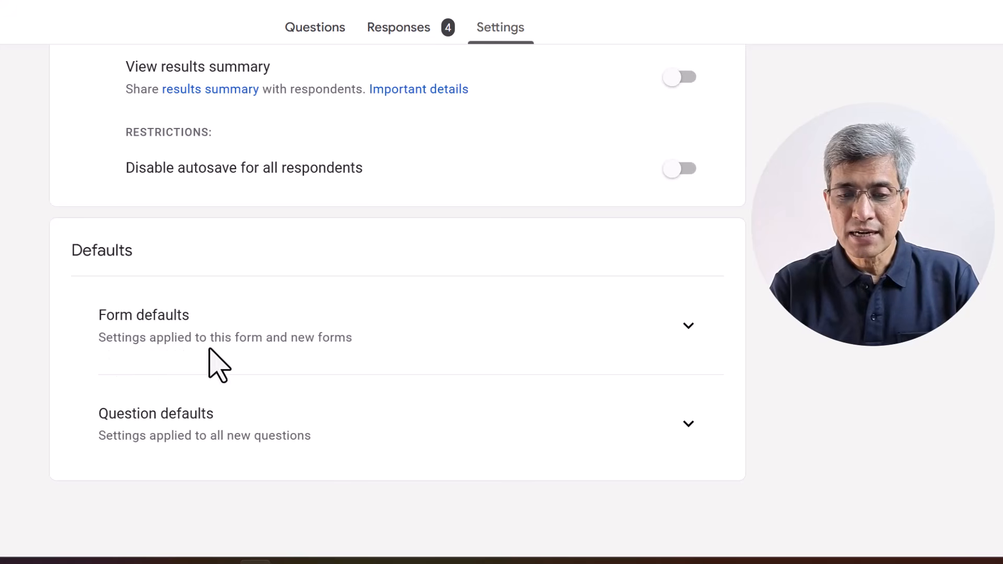
{"action": "left_click", "coordinate": [687, 327]}
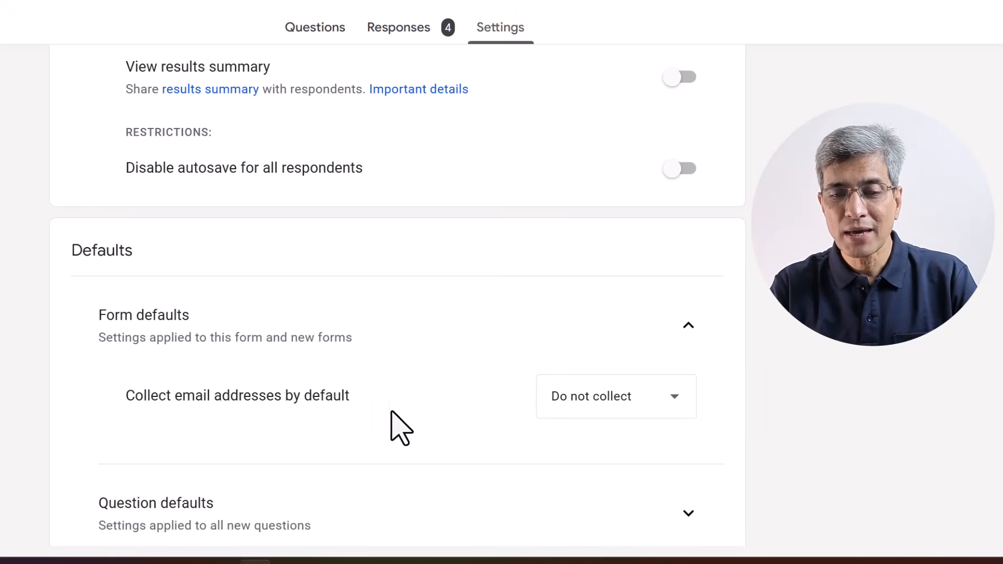
{"action": "left_click", "coordinate": [606, 396]}
{"action": "left_click", "coordinate": [583, 444]}
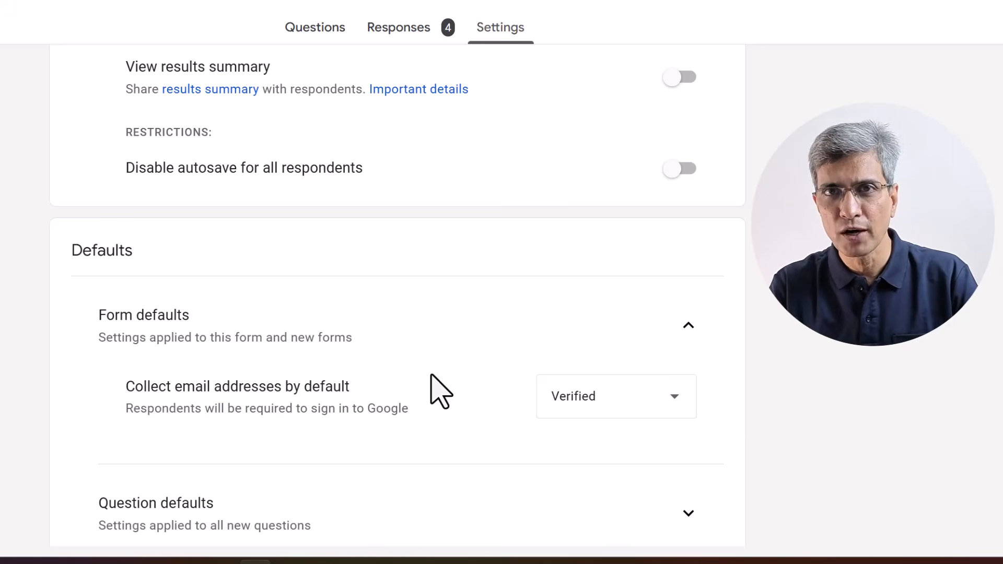
{"action": "scroll", "coordinate": [407, 470], "scroll_direction": "down", "scroll_amount": 2}
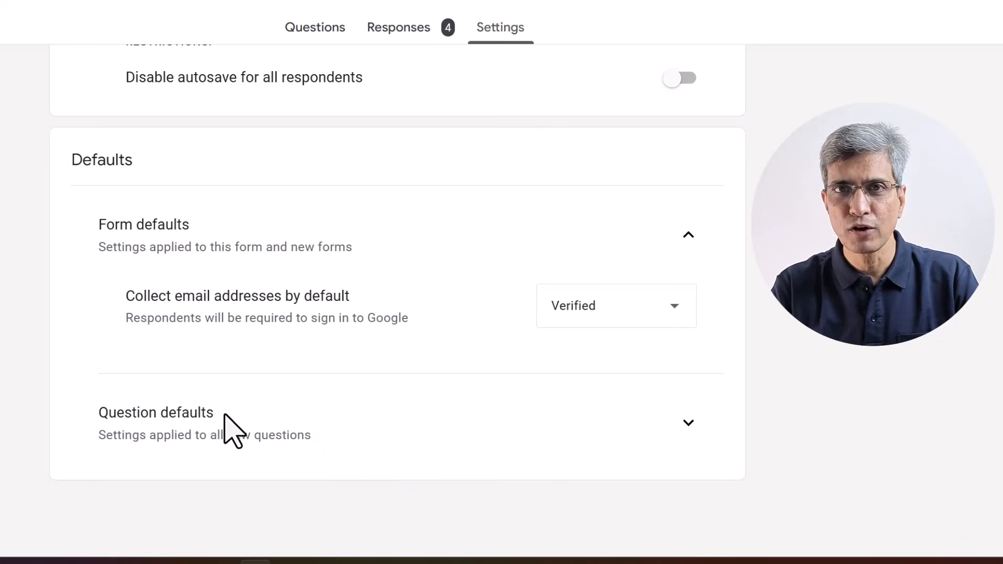
{"action": "left_click", "coordinate": [640, 433]}
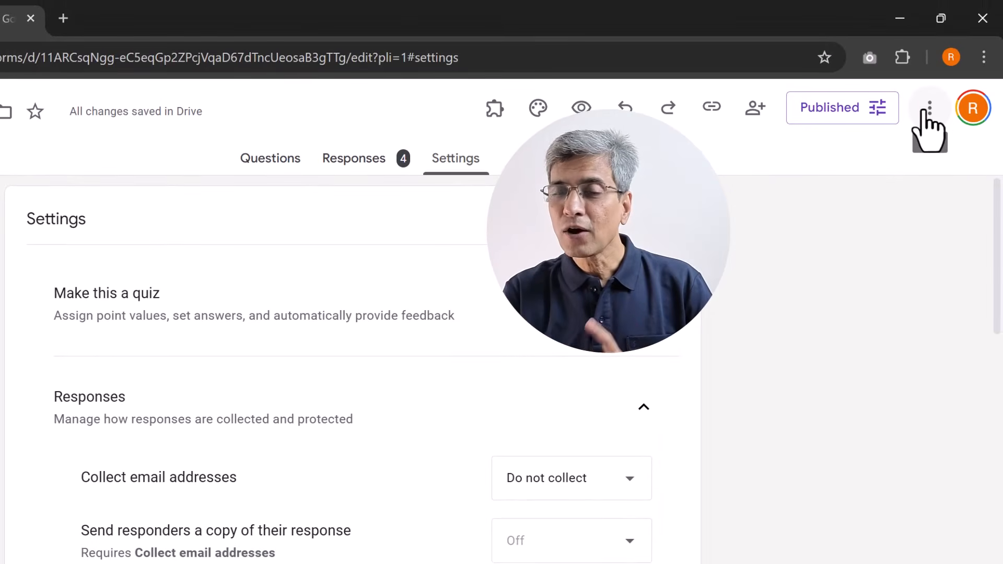
View the form's HTML embed code with its width and height options, and close it without copying
{"action": "left_click", "coordinate": [929, 112]}
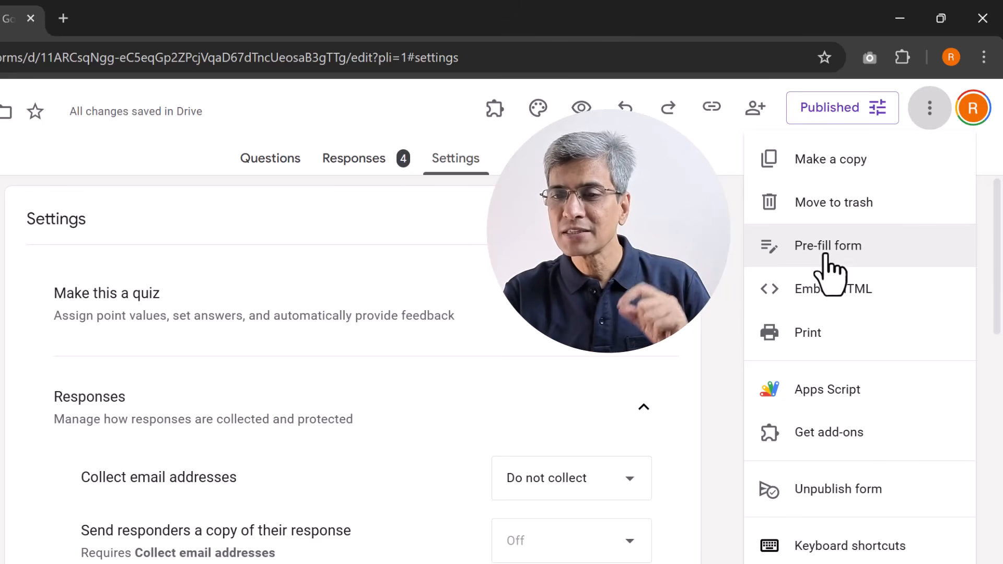
{"action": "left_click", "coordinate": [832, 294]}
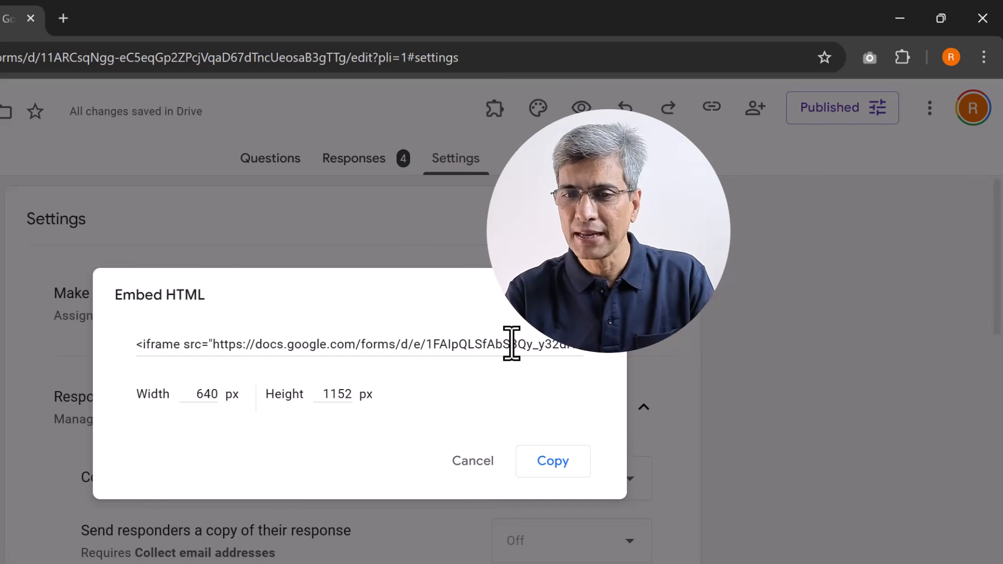
{"action": "left_click", "coordinate": [473, 462]}
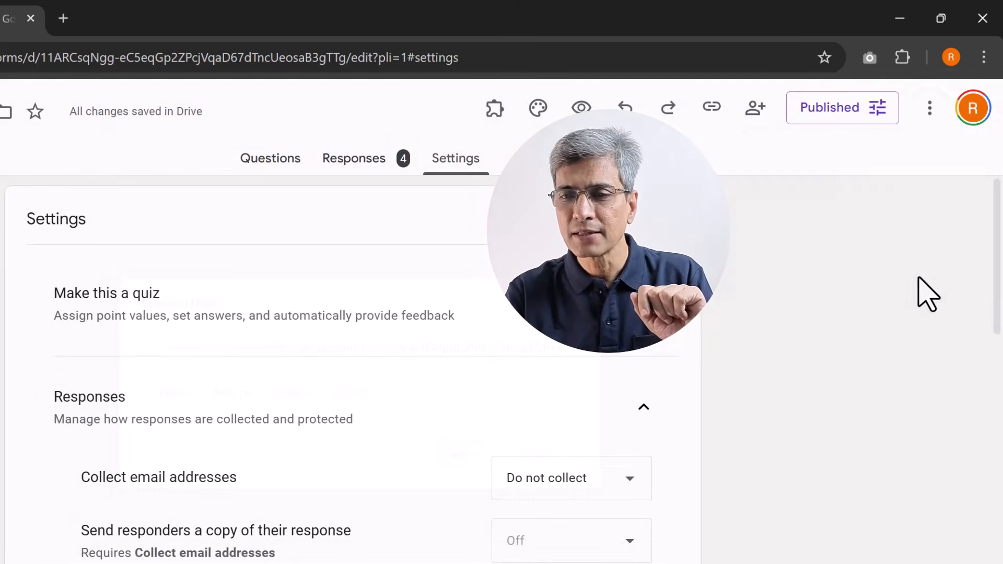
Open the Google Workspace Marketplace to browse add-ons that work with Forms
{"action": "left_click", "coordinate": [929, 109]}
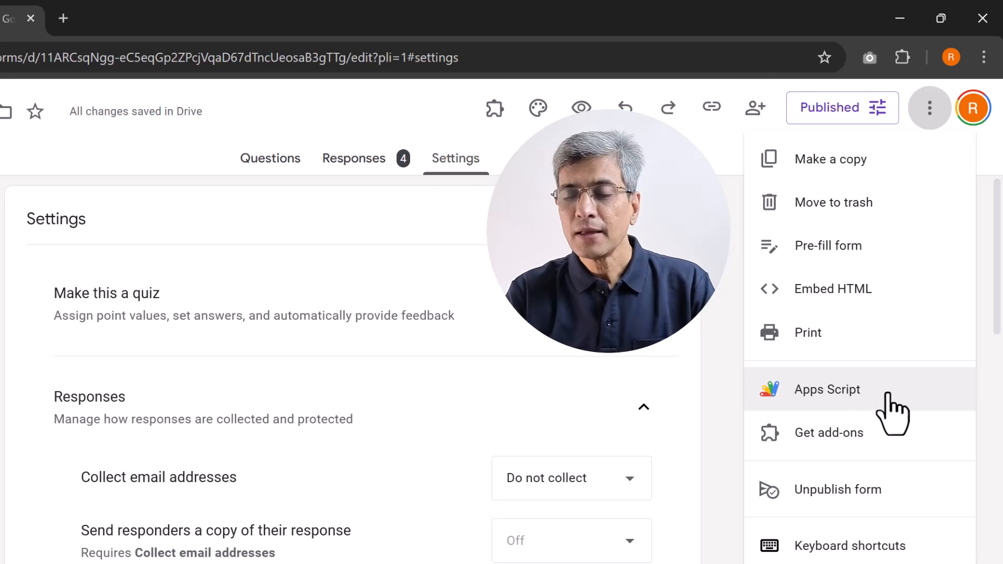
{"action": "left_click", "coordinate": [846, 439]}
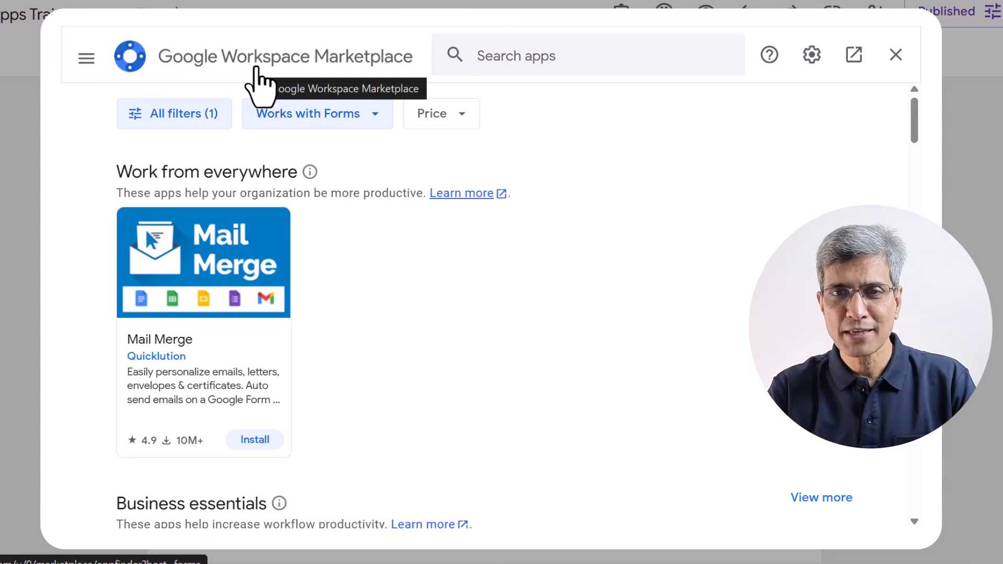
Search the Marketplace for "Google forms" and browse the add-ons offered
{"action": "left_click", "coordinate": [493, 60]}
{"action": "type", "text": "Go"}
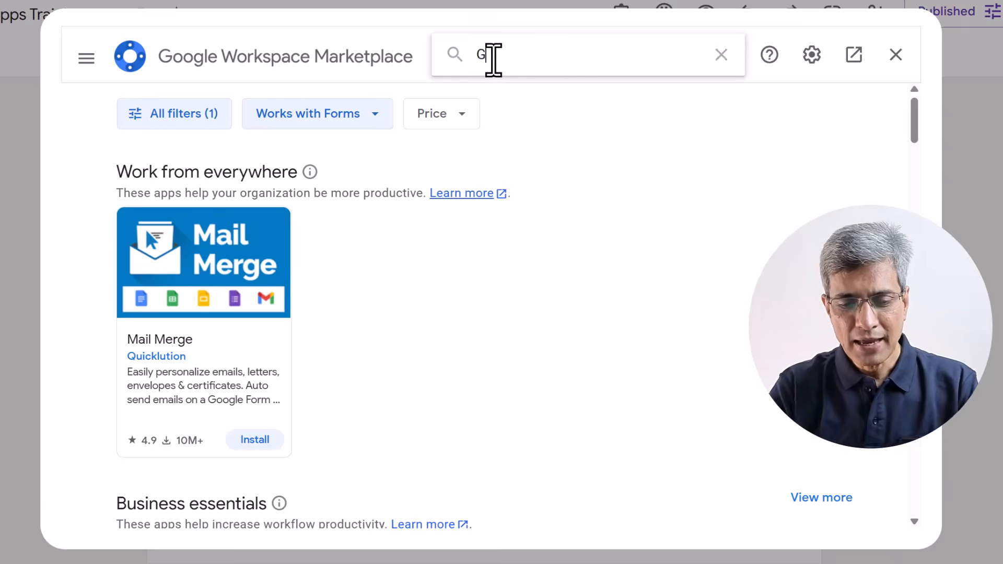
{"action": "type", "text": "ogle forms"}
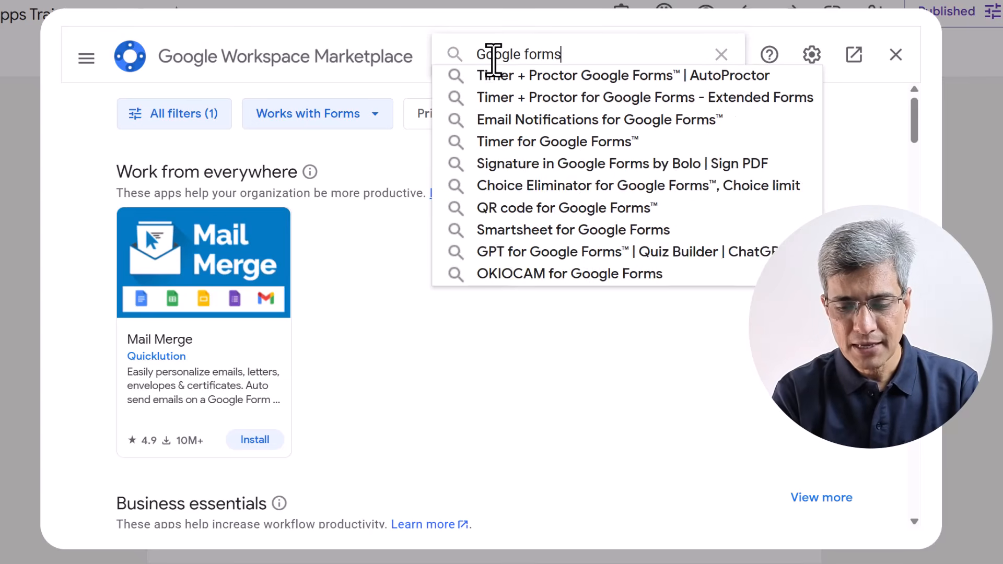
{"action": "key", "text": "Return"}
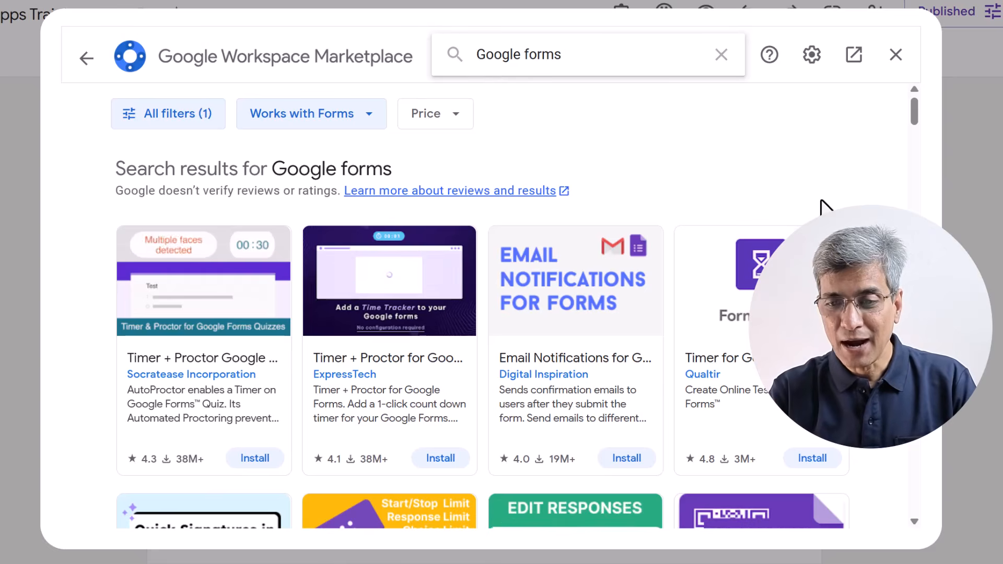
{"action": "scroll", "coordinate": [822, 209], "scroll_direction": "down", "scroll_amount": 5}
{"action": "scroll", "coordinate": [888, 277], "scroll_direction": "up", "scroll_amount": 3}
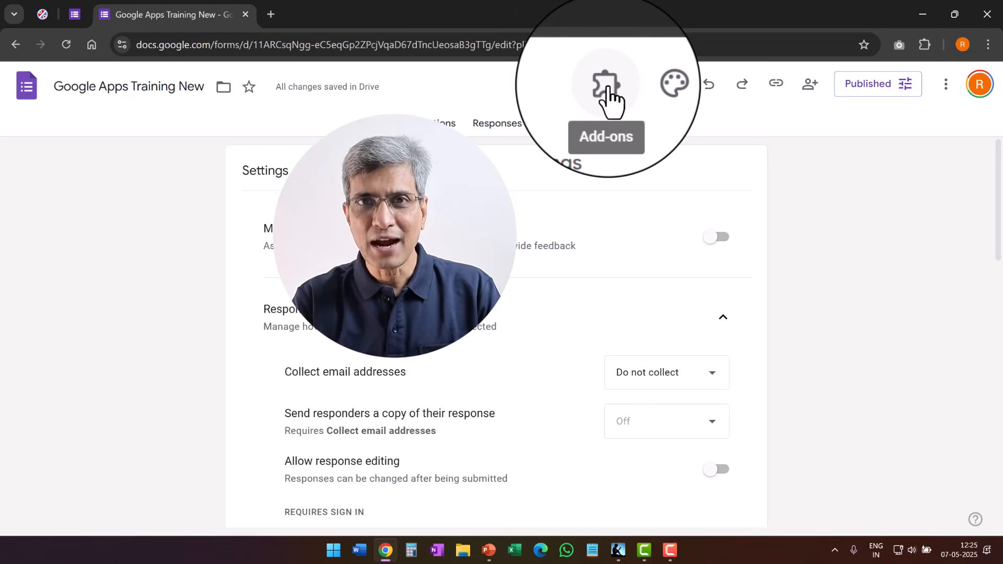
Check the installed add-ons and look through the keyboard shortcuts for file commands, menus and form actions, closing the list when done
{"action": "left_click", "coordinate": [605, 84]}
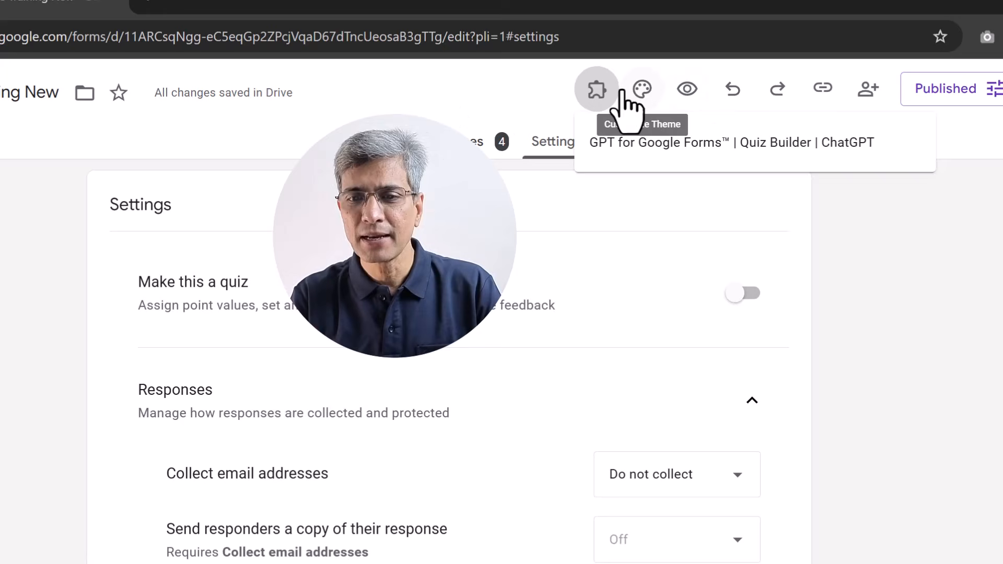
{"action": "left_click", "coordinate": [934, 86]}
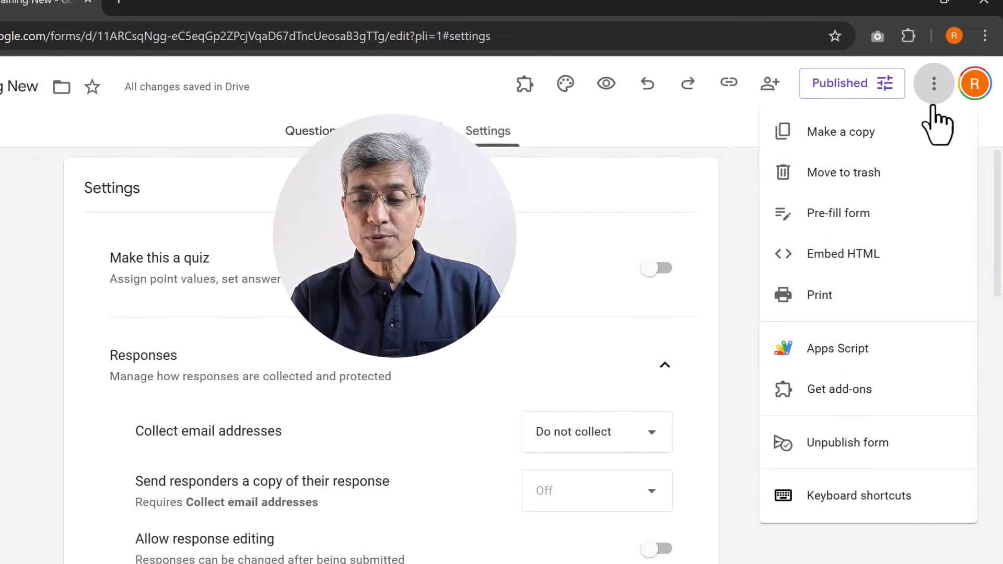
{"action": "left_click", "coordinate": [852, 499]}
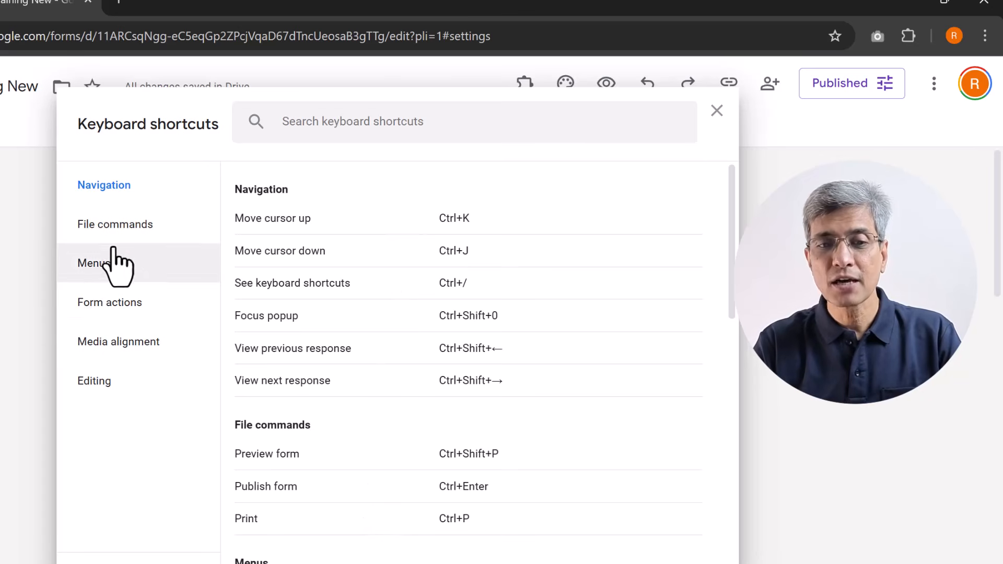
{"action": "left_click", "coordinate": [126, 226]}
{"action": "left_click", "coordinate": [94, 265]}
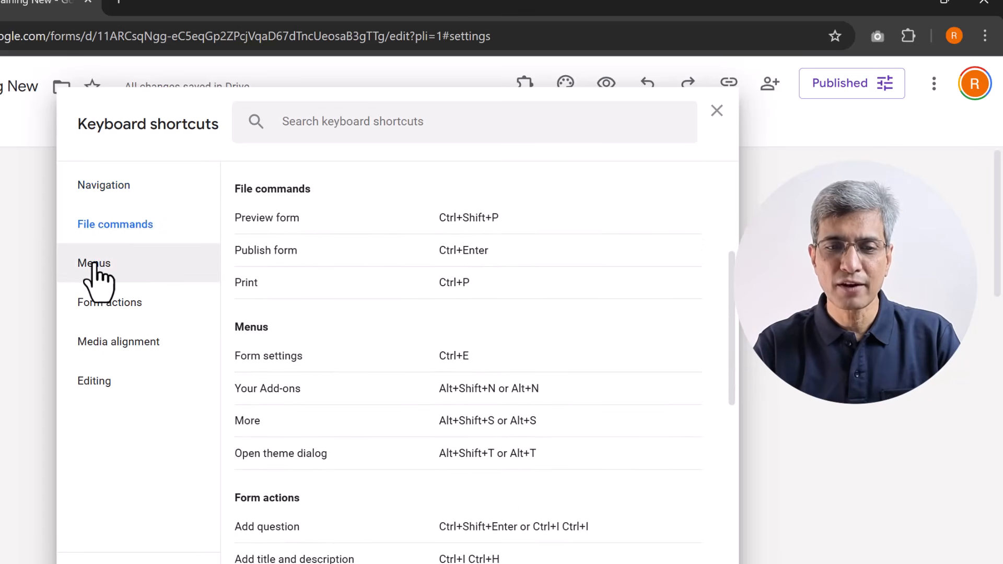
{"action": "left_click", "coordinate": [105, 319]}
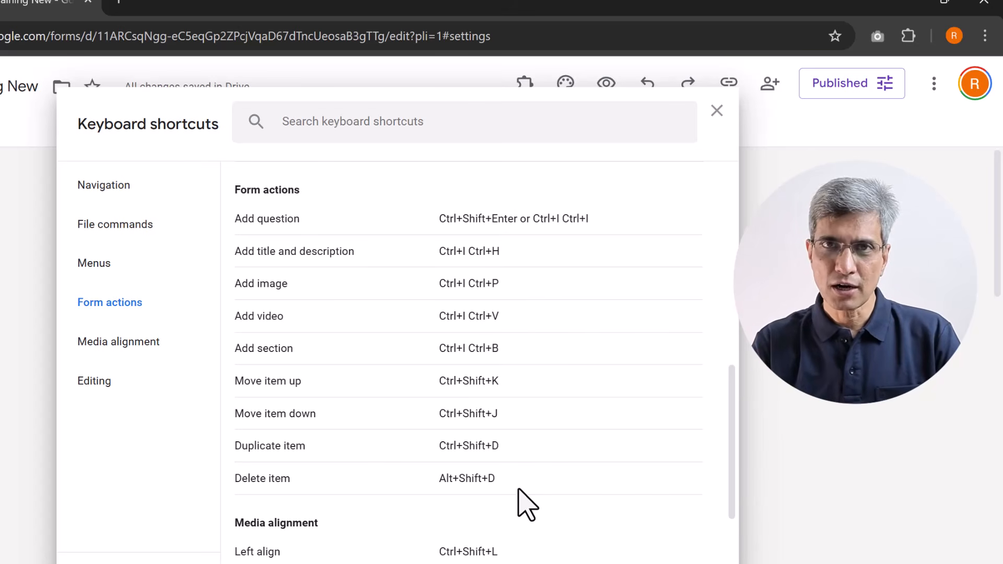
{"action": "key", "text": "Escape"}
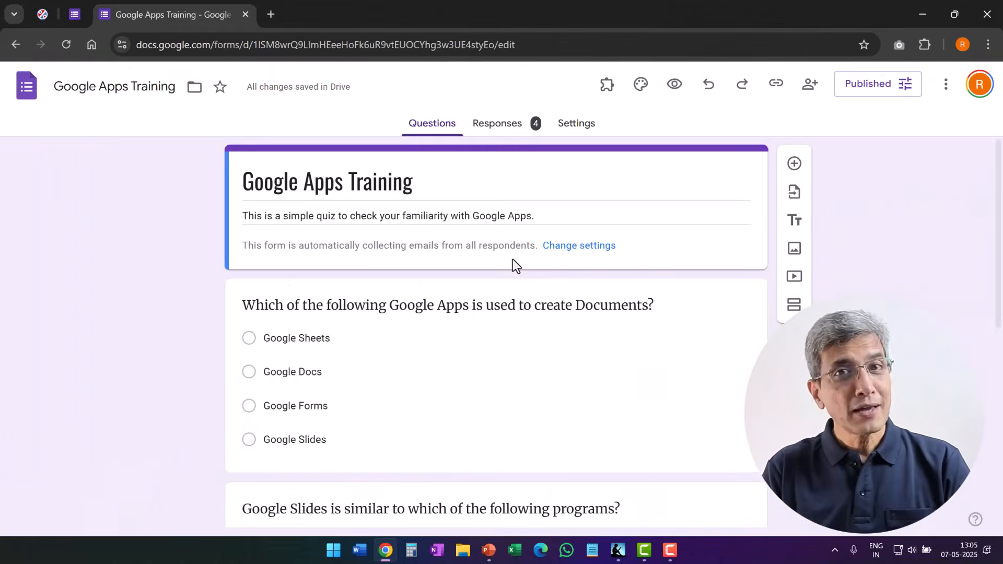
Change the title in the Google Apps Training form's header to "Google Apps Quiz"
{"action": "left_click_drag", "start_coordinate": [348, 181], "coordinate": [417, 182]}
{"action": "type", "text": "Quiz"}
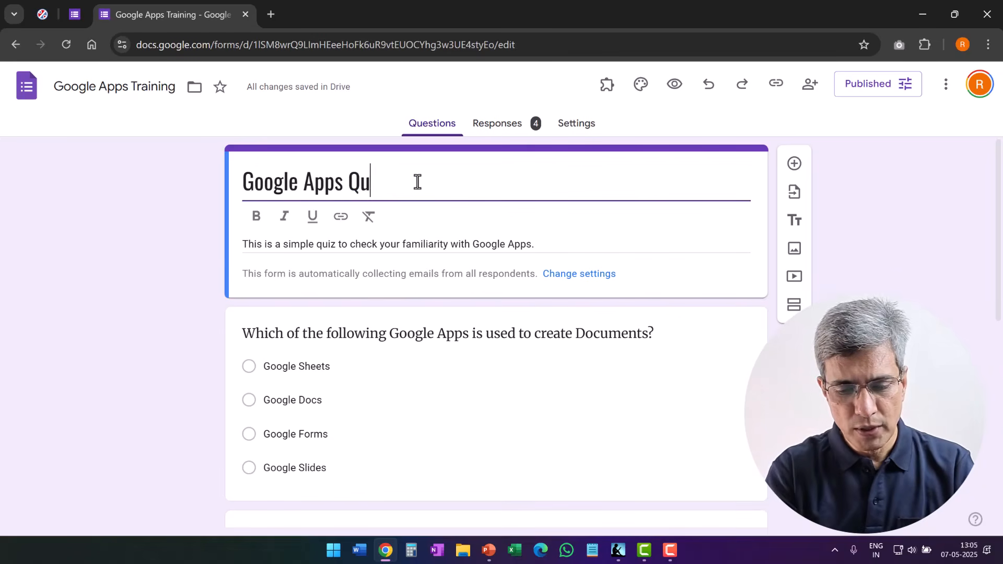
{"action": "left_click", "coordinate": [181, 290]}
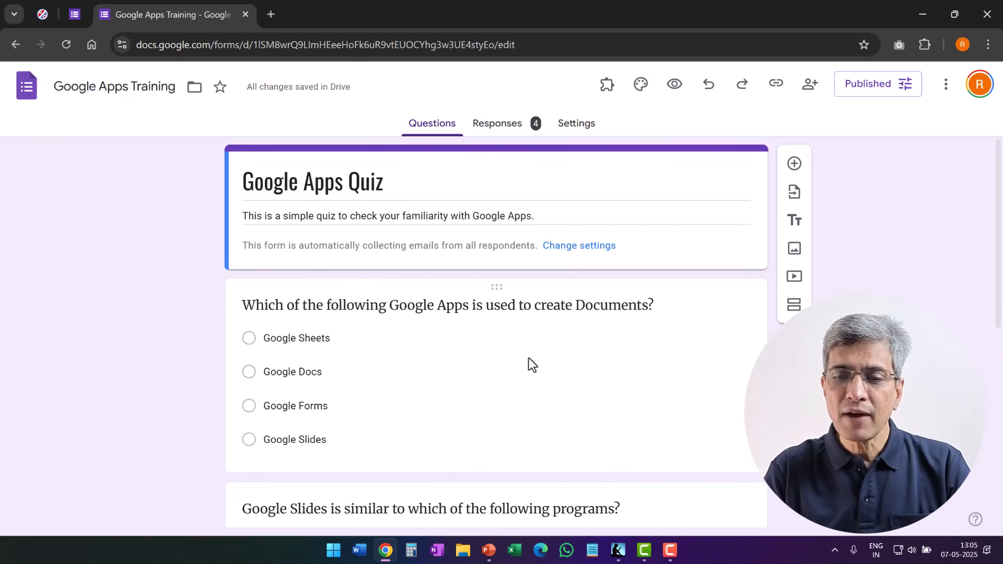
Review the existing quiz questions and add a new blank multiple choice question directly below the form header
{"action": "scroll", "coordinate": [528, 359], "scroll_direction": "down", "scroll_amount": 7}
{"action": "scroll", "coordinate": [528, 359], "scroll_direction": "down", "scroll_amount": 1}
{"action": "scroll", "coordinate": [528, 358], "scroll_direction": "up", "scroll_amount": 5}
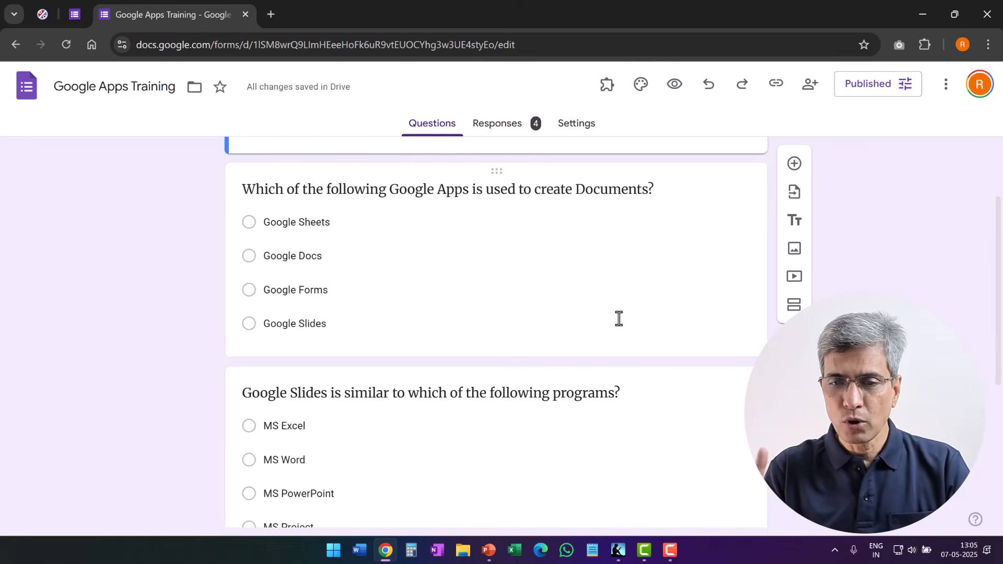
{"action": "scroll", "coordinate": [618, 318], "scroll_direction": "down", "scroll_amount": 5}
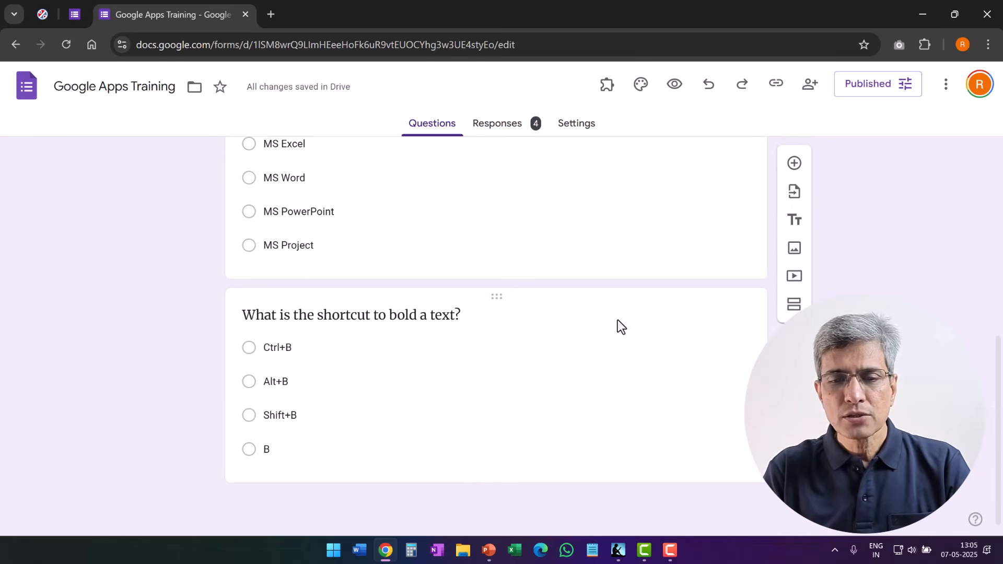
{"action": "left_click", "coordinate": [794, 165]}
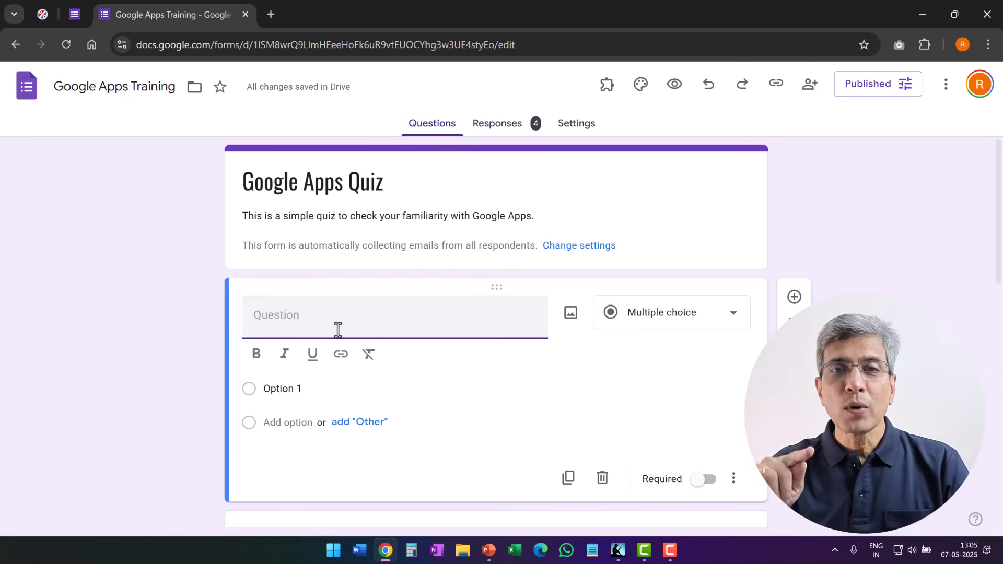
{"action": "left_click", "coordinate": [815, 213]}
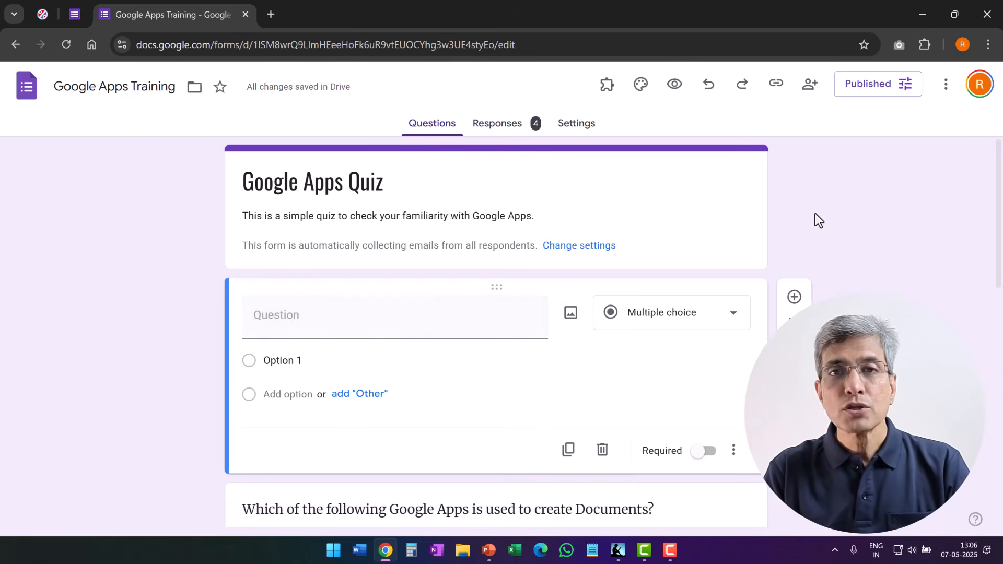
Insert the first Google Images result for "Icon for Google Forms" as the new question's image
{"action": "left_click", "coordinate": [570, 314]}
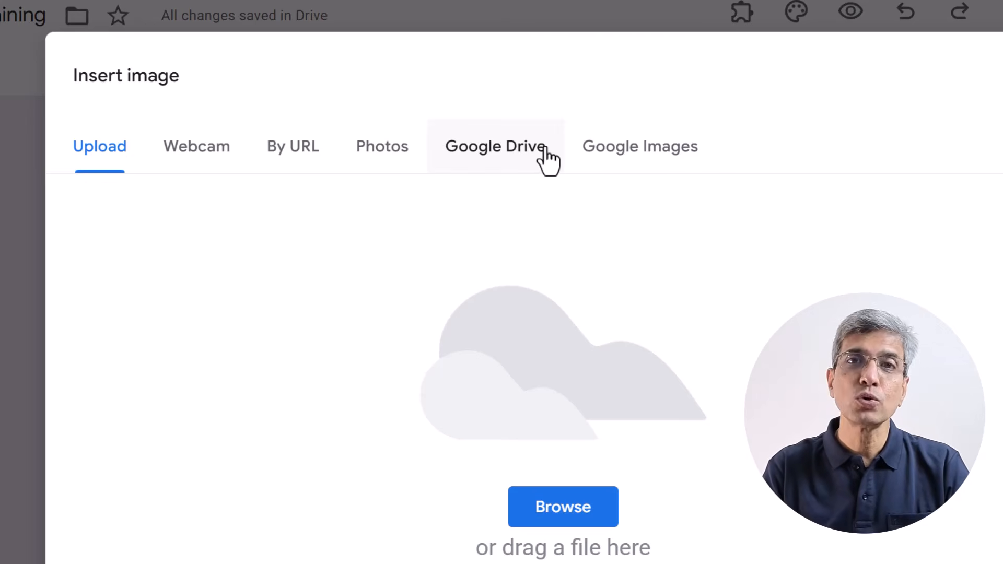
{"action": "left_click", "coordinate": [524, 152]}
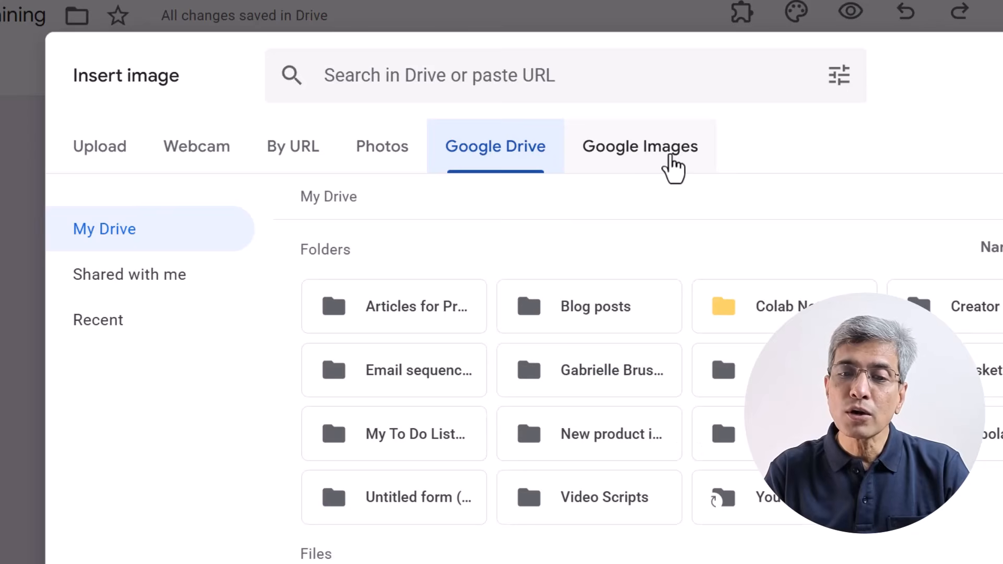
{"action": "left_click", "coordinate": [671, 157]}
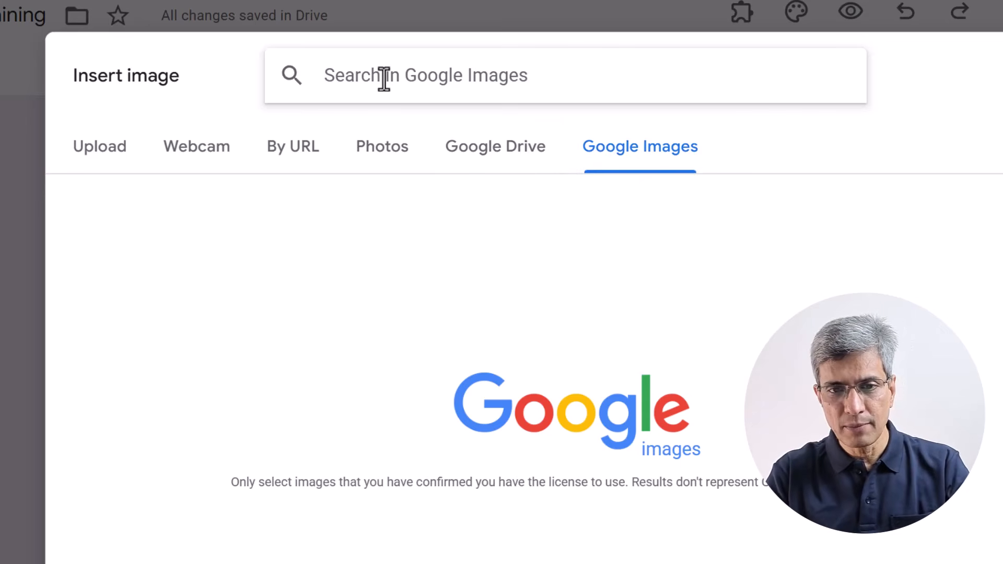
{"action": "type", "text": "Ico"}
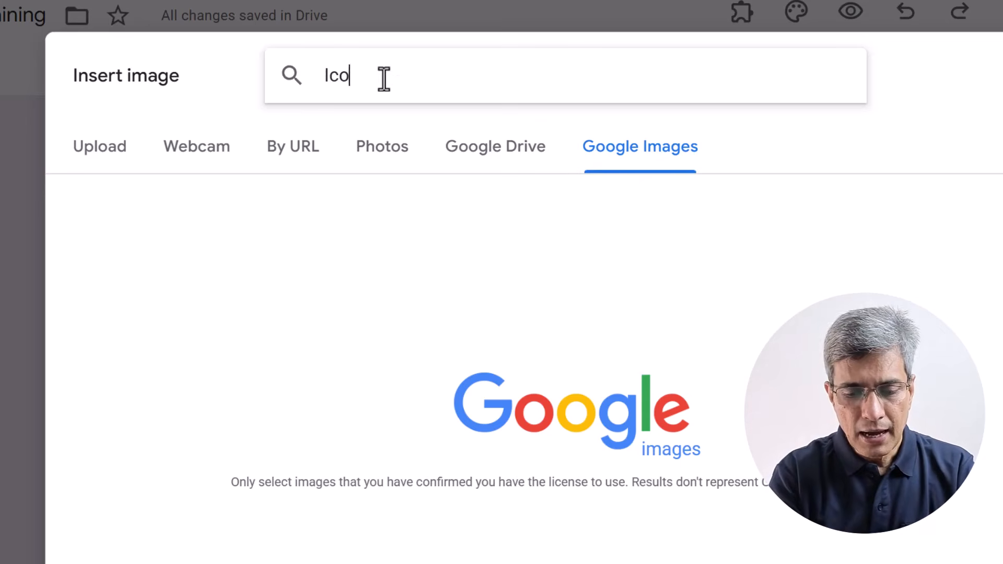
{"action": "type", "text": "n for Google Forms"}
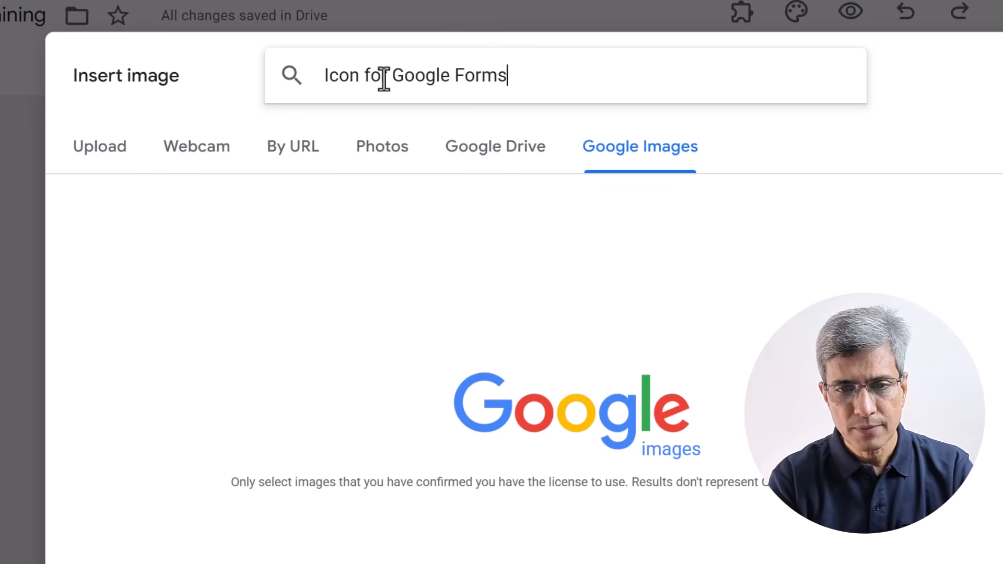
{"action": "key", "text": "Return"}
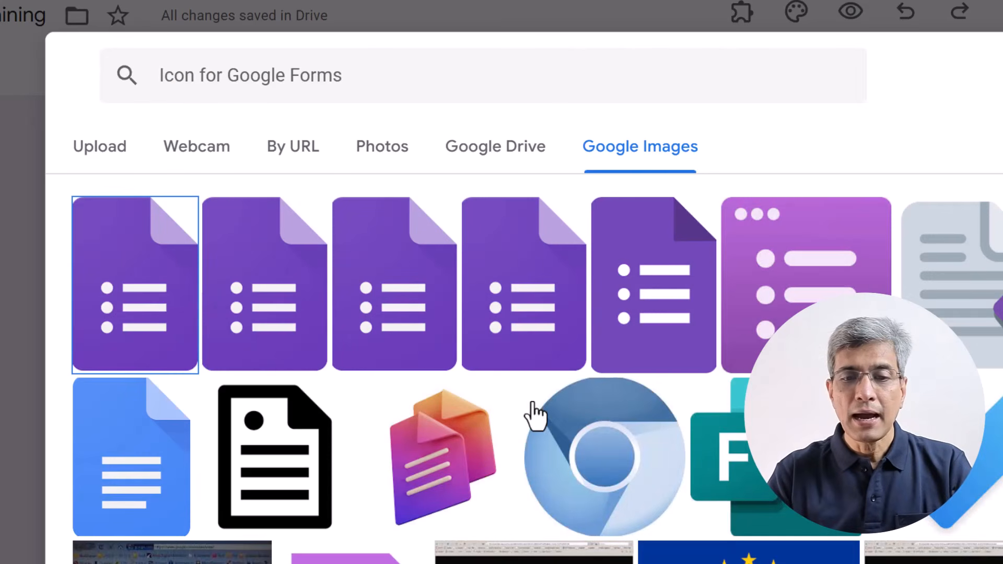
{"action": "left_click", "coordinate": [146, 319]}
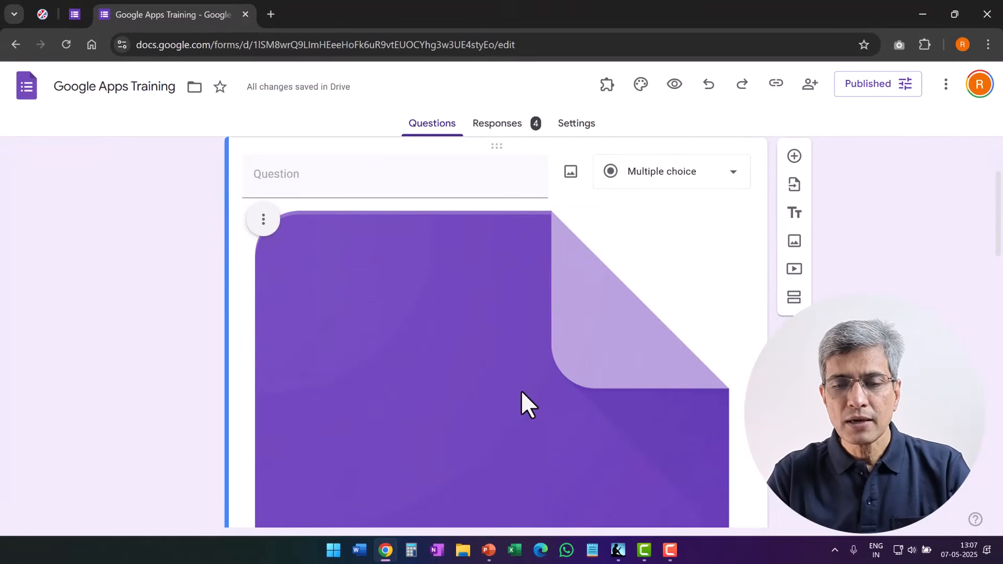
Shrink the question's icon image proportionally to about 30 percent of its inserted width
{"action": "scroll", "coordinate": [543, 424], "scroll_direction": "down", "scroll_amount": 8}
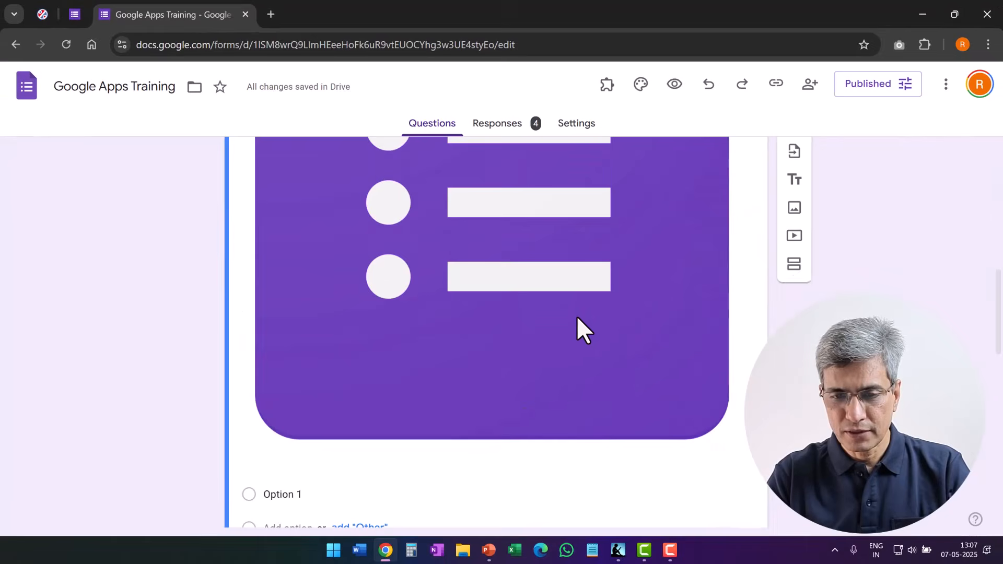
{"action": "left_click", "coordinate": [607, 342]}
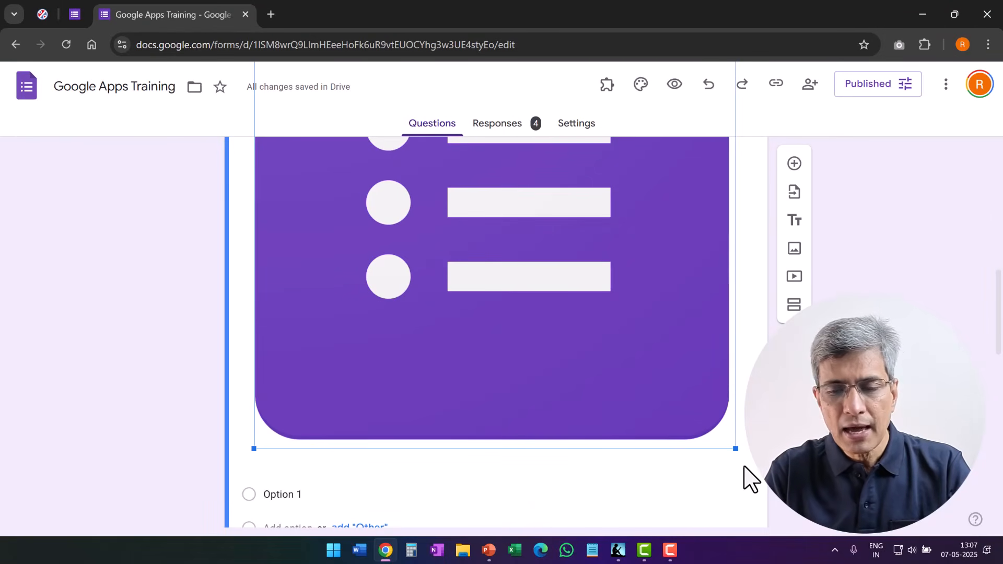
{"action": "left_click_drag", "start_coordinate": [735, 449], "coordinate": [527, 173]}
{"action": "scroll", "coordinate": [529, 254], "scroll_direction": "up", "scroll_amount": 5}
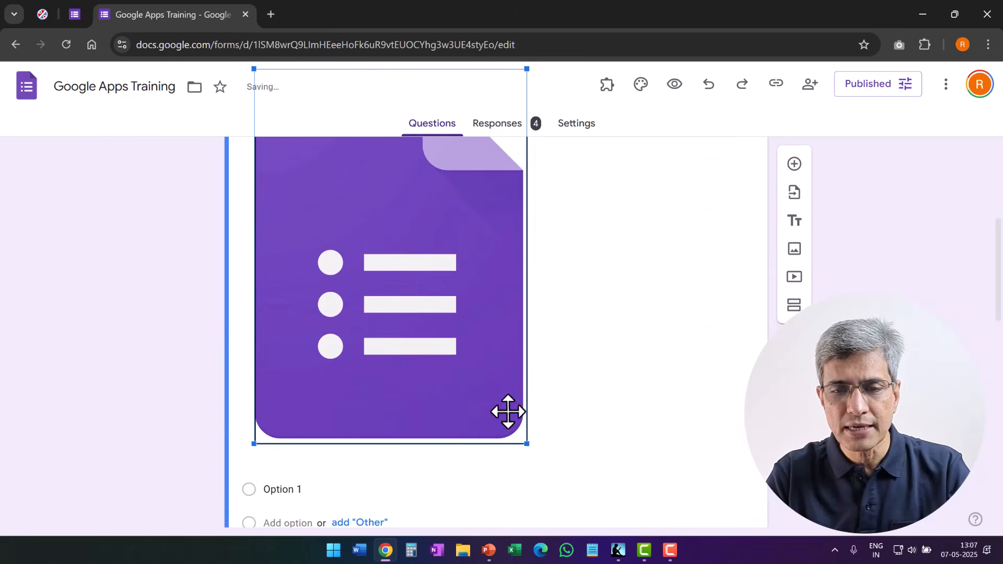
{"action": "left_click_drag", "start_coordinate": [526, 443], "coordinate": [392, 260]}
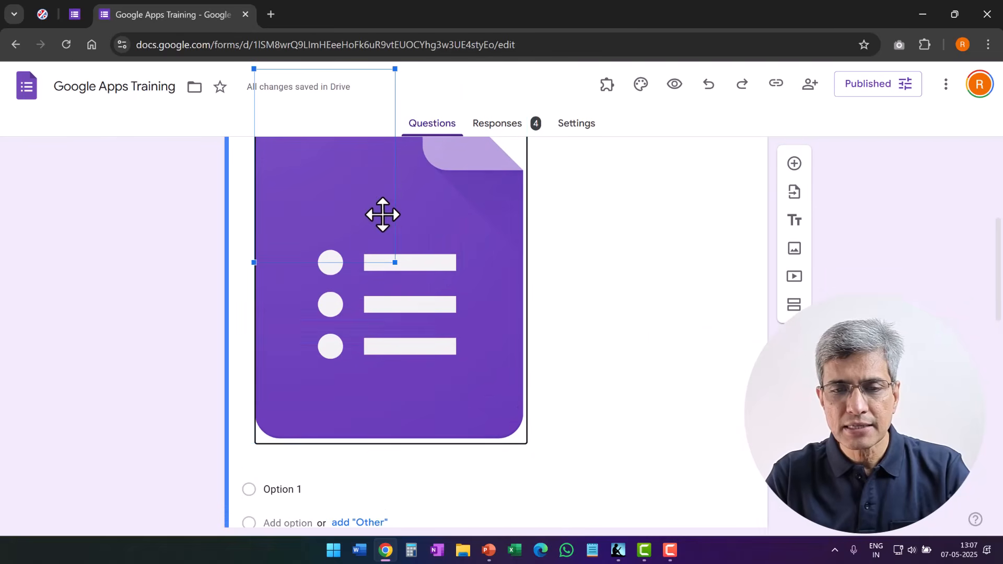
Enter "Which Google App does this icon represent?" as the text of the new image question
{"action": "scroll", "coordinate": [538, 340], "scroll_direction": "up", "scroll_amount": 4}
{"action": "left_click", "coordinate": [285, 246]}
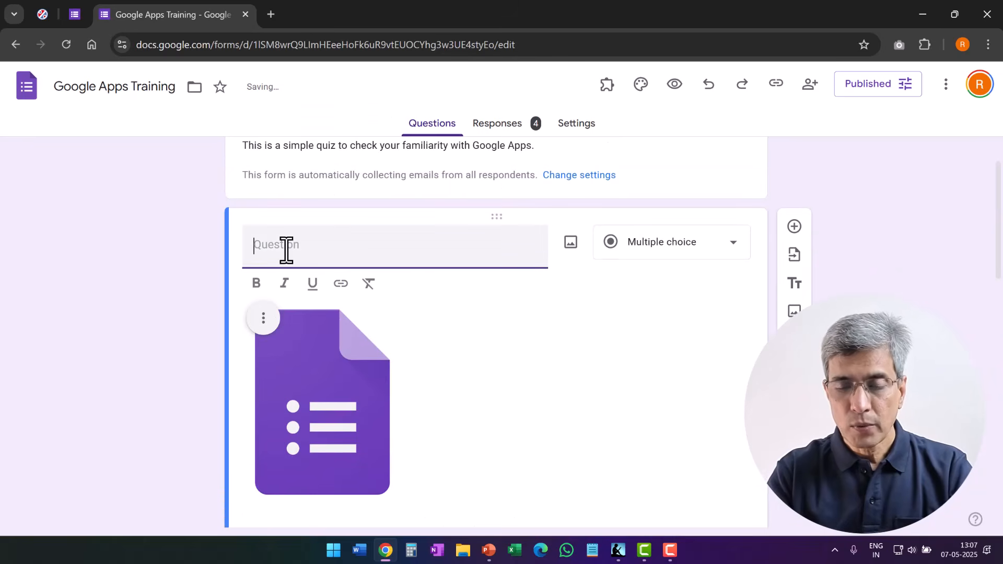
{"action": "type", "text": "Which Goo"}
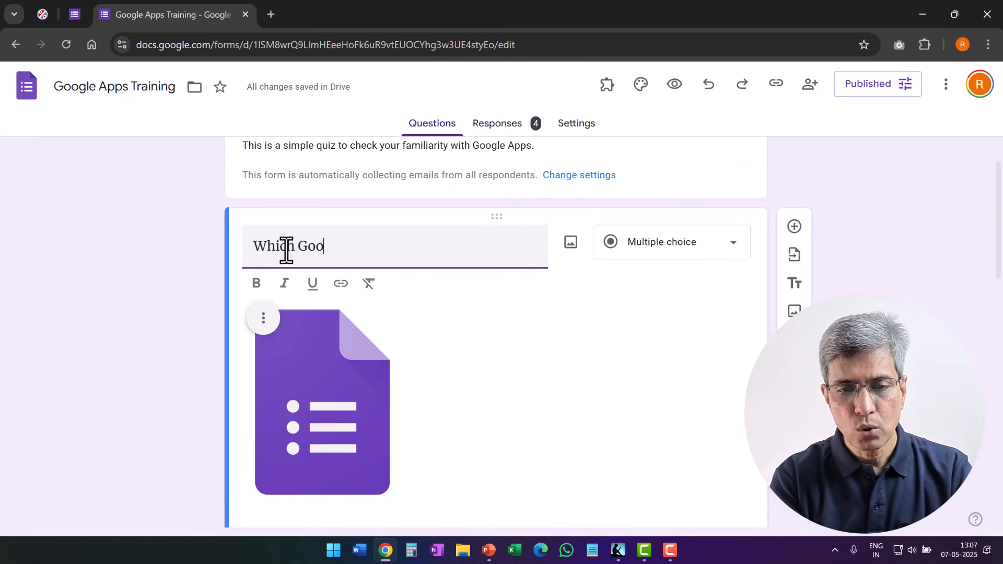
{"action": "type", "text": "gle App does this"}
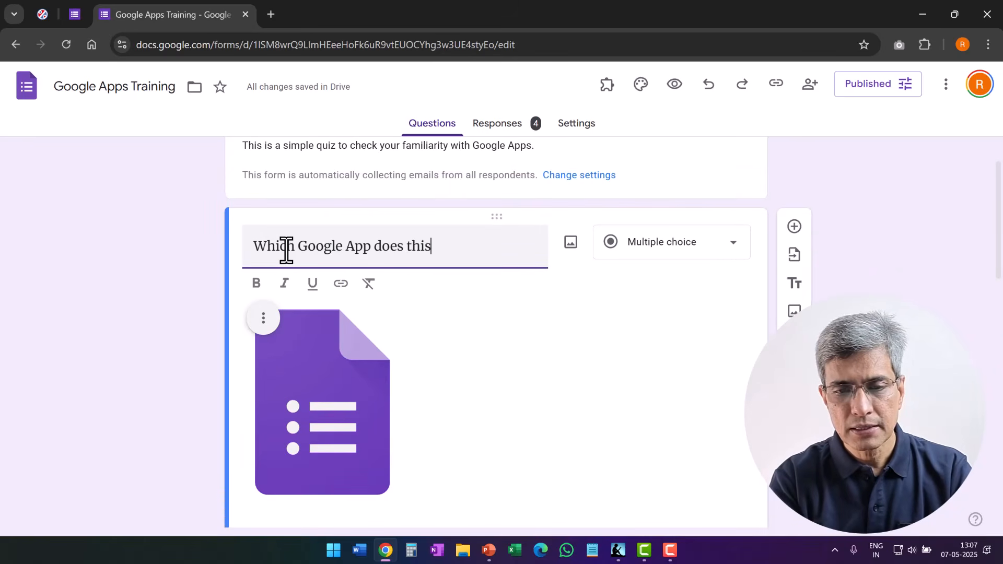
{"action": "type", "text": " icon represent?"}
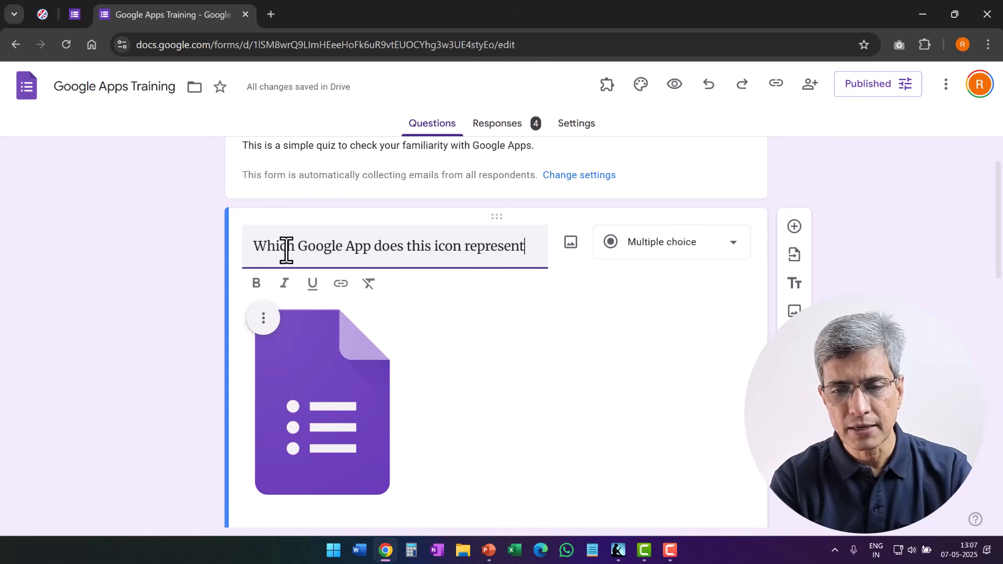
{"action": "left_click", "coordinate": [518, 361]}
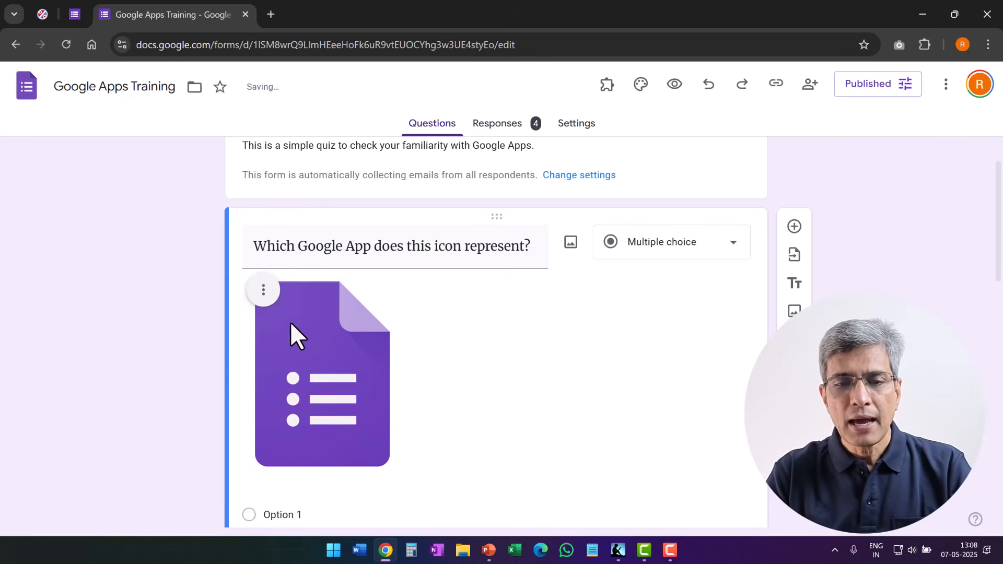
Center align the icon image within the question
{"action": "left_click", "coordinate": [263, 291]}
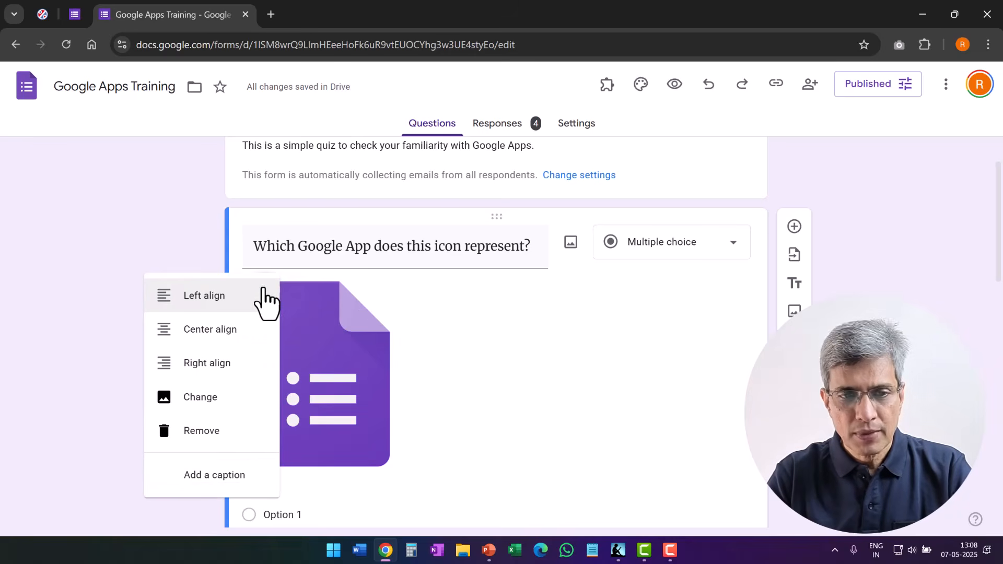
{"action": "left_click", "coordinate": [222, 339]}
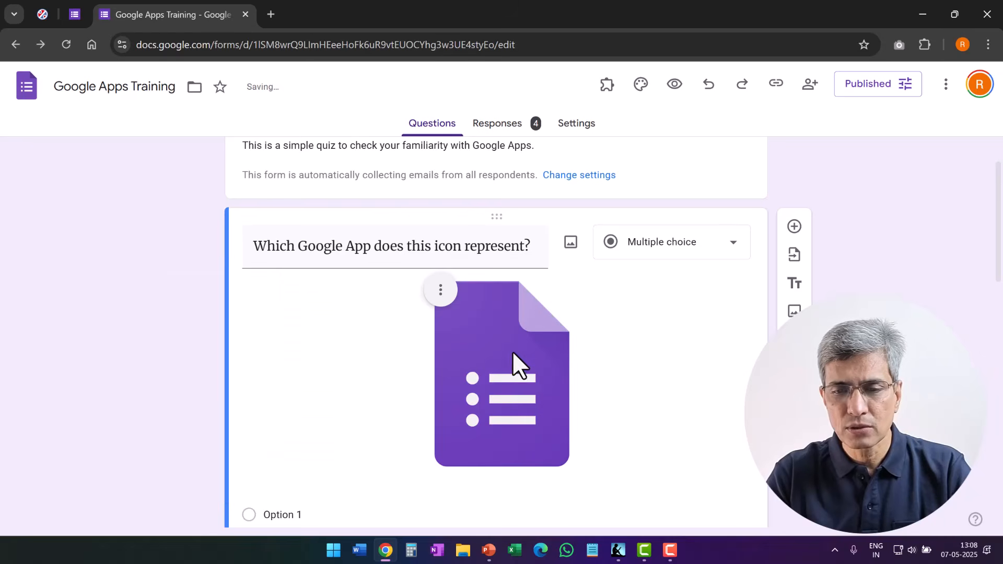
{"action": "scroll", "coordinate": [661, 392], "scroll_direction": "down", "scroll_amount": 1}
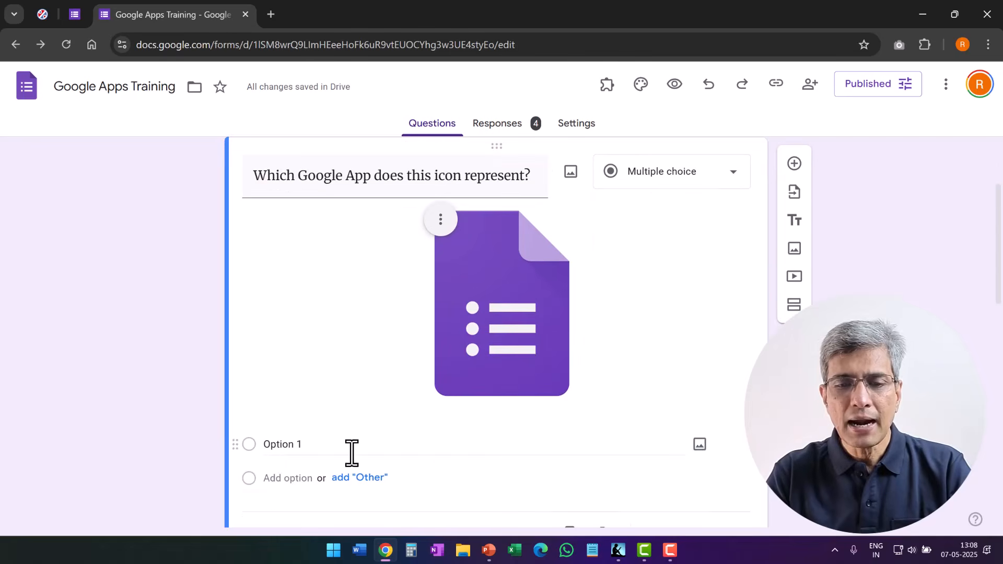
Fill in the icon question's answer options as Docs, Forms, Sheets and Slides
{"action": "left_click", "coordinate": [280, 444]}
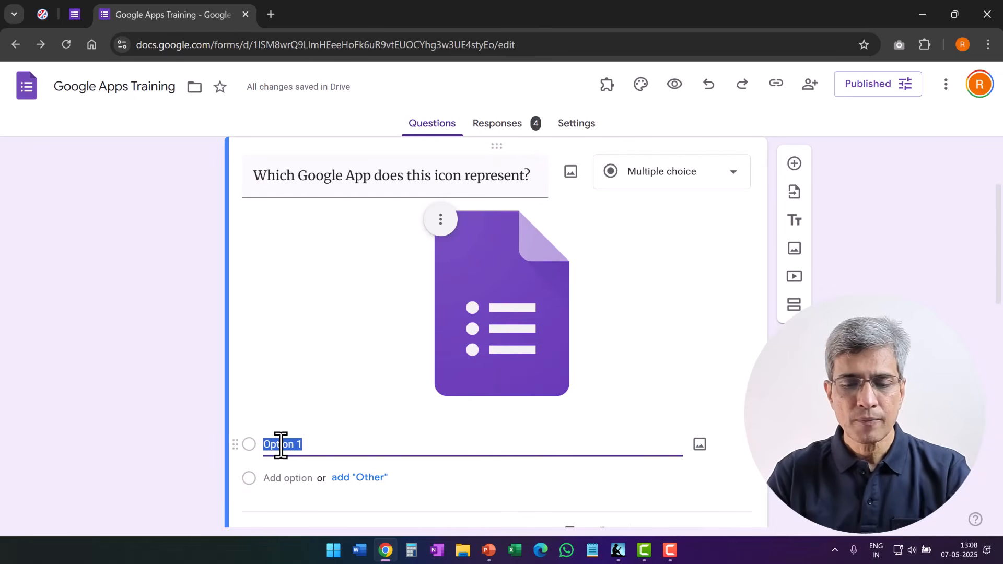
{"action": "type", "text": "Docs"}
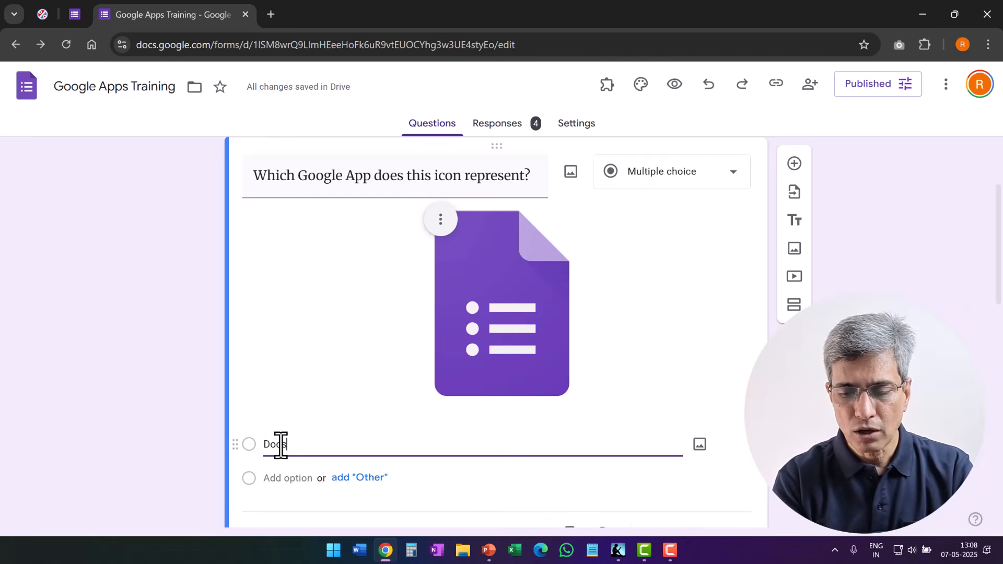
{"action": "key", "text": "Return"}
{"action": "type", "text": "Forms"}
{"action": "key", "text": "Return"}
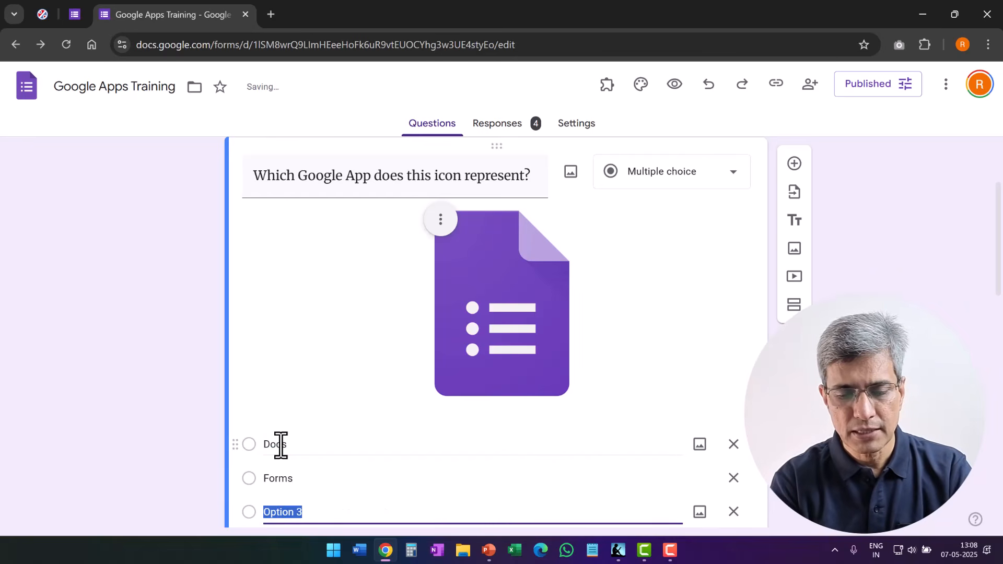
{"action": "type", "text": "Sheets"}
{"action": "key", "text": "Return"}
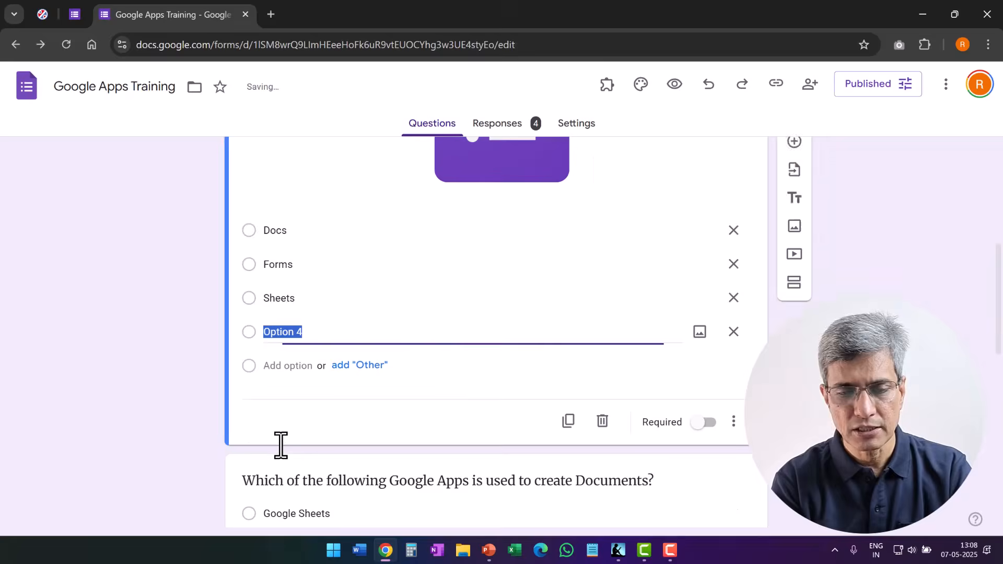
{"action": "type", "text": "Slides"}
{"action": "left_click", "coordinate": [625, 389]}
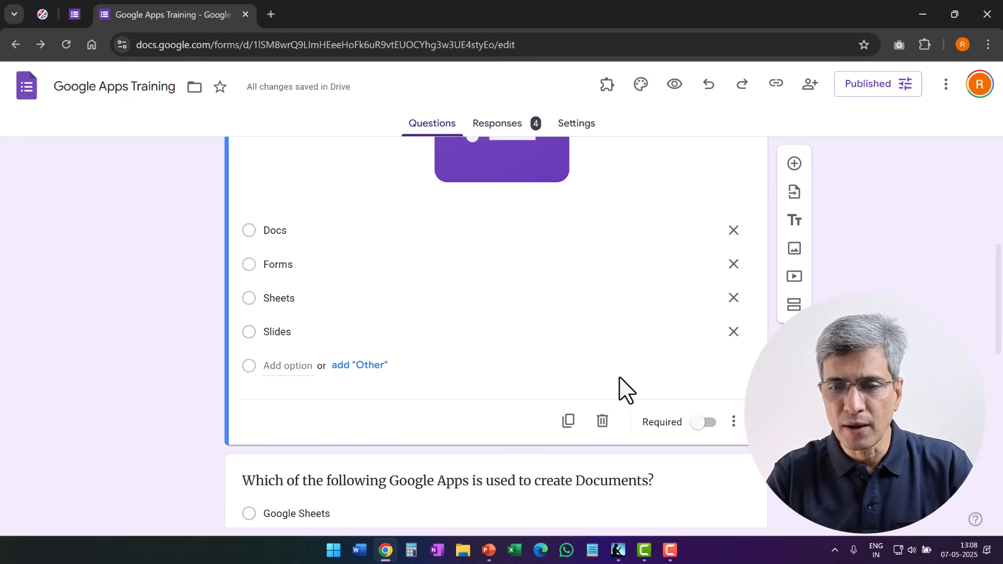
Add a blank question after the icon question and search YouTube for "PowerPoint for beginners" to find a video for the form
{"action": "left_click", "coordinate": [793, 164]}
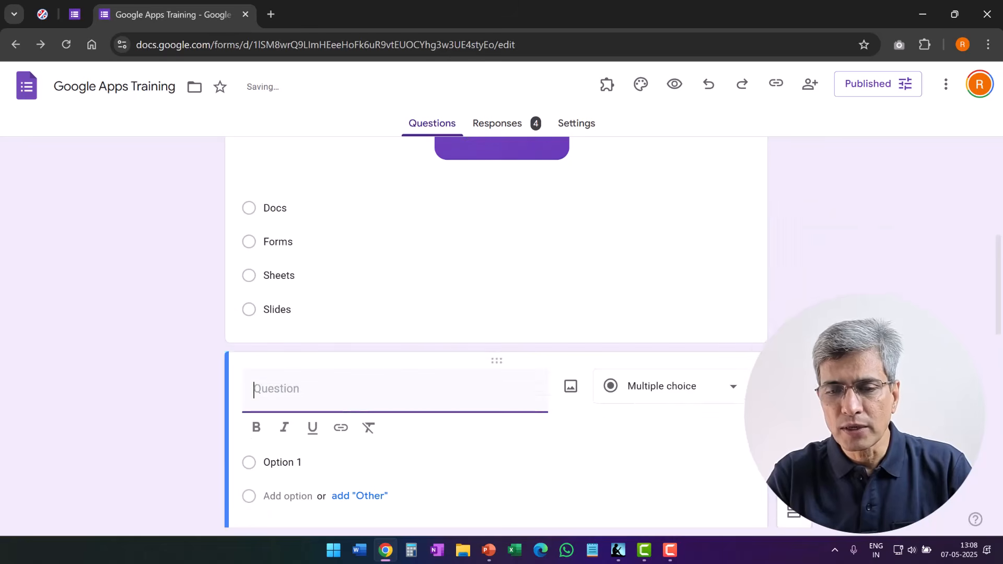
{"action": "scroll", "coordinate": [806, 310], "scroll_direction": "down", "scroll_amount": 2}
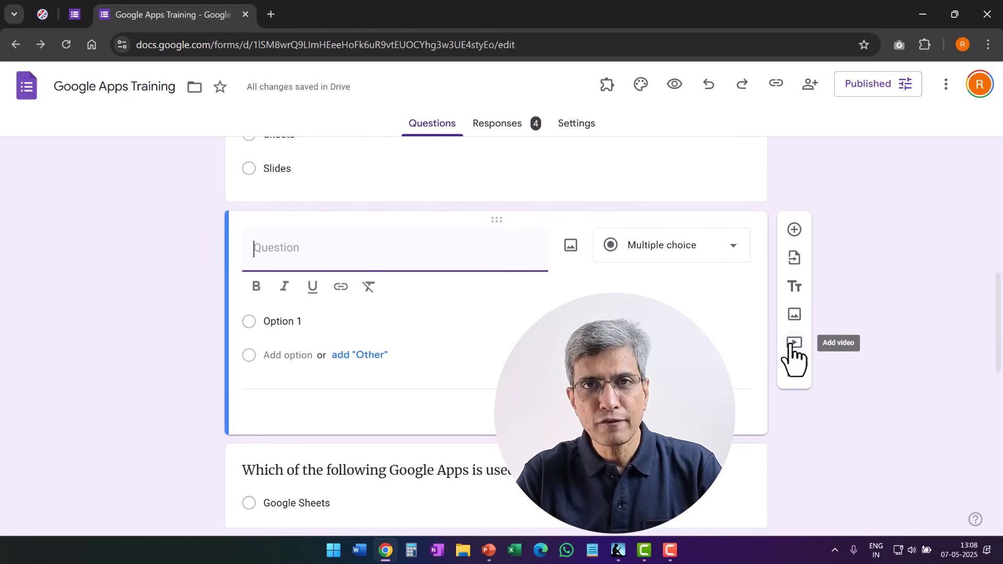
{"action": "left_click", "coordinate": [794, 345]}
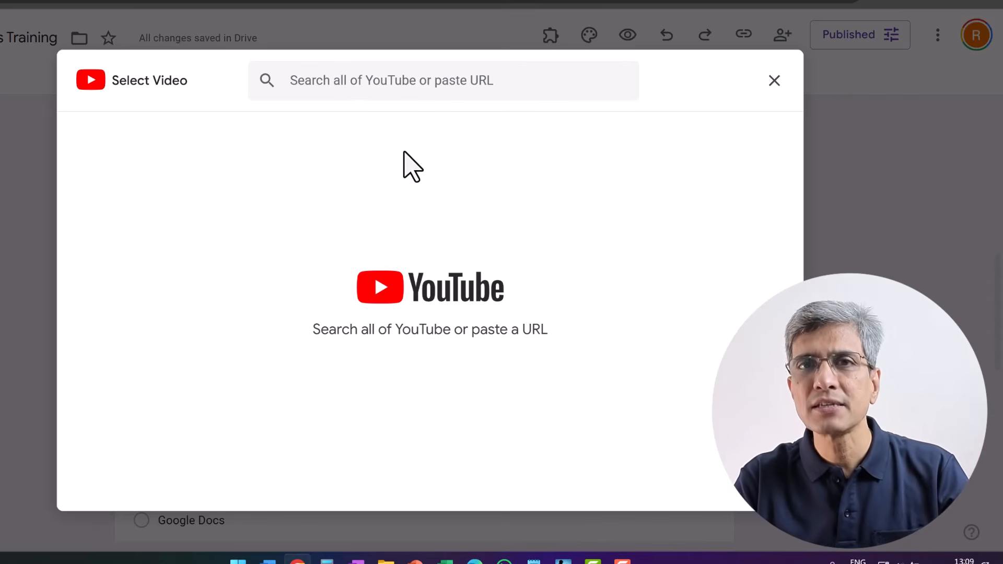
{"action": "left_click", "coordinate": [354, 85]}
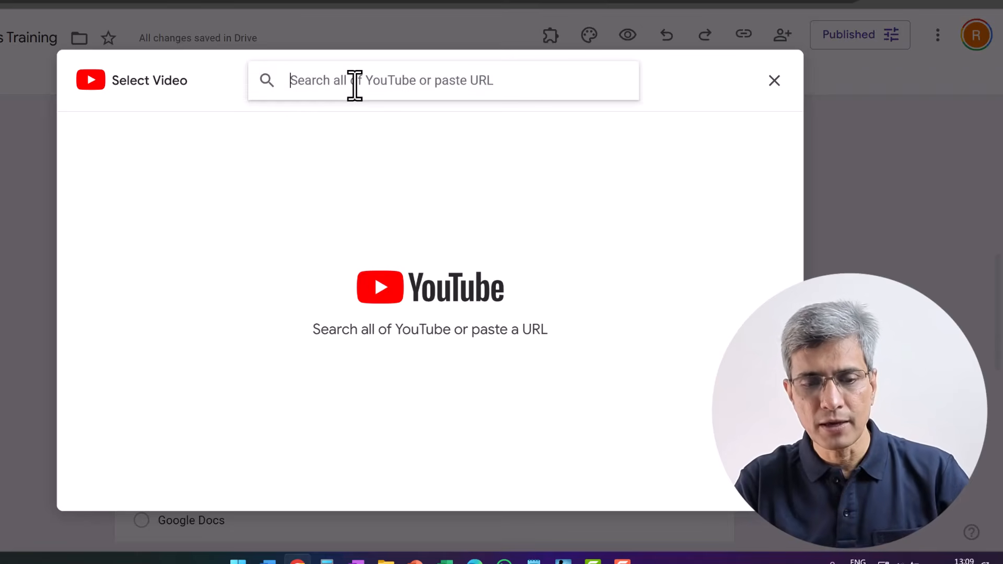
{"action": "type", "text": "Po"}
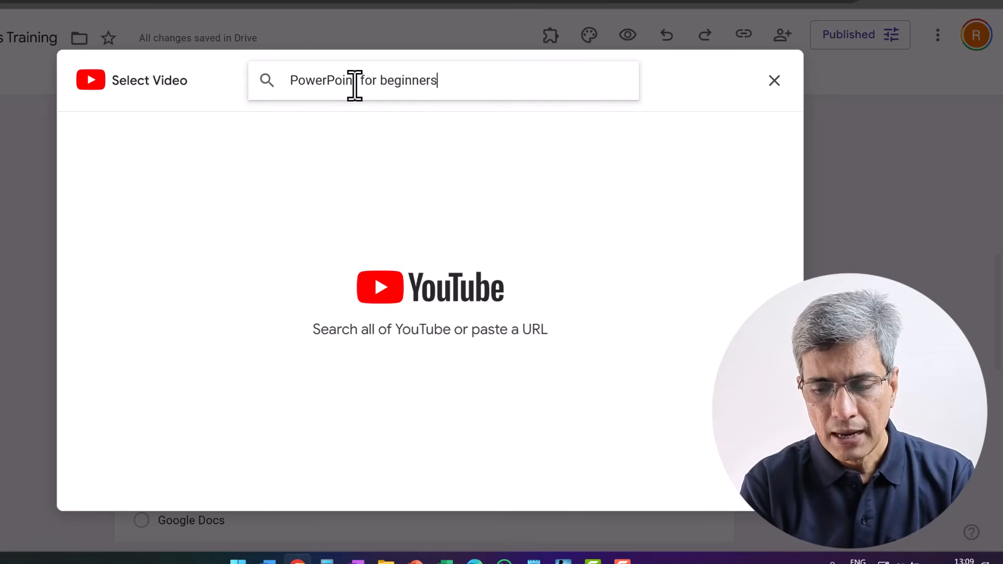
{"action": "type", "text": "werPoint for beginners"}
{"action": "key", "text": "Return"}
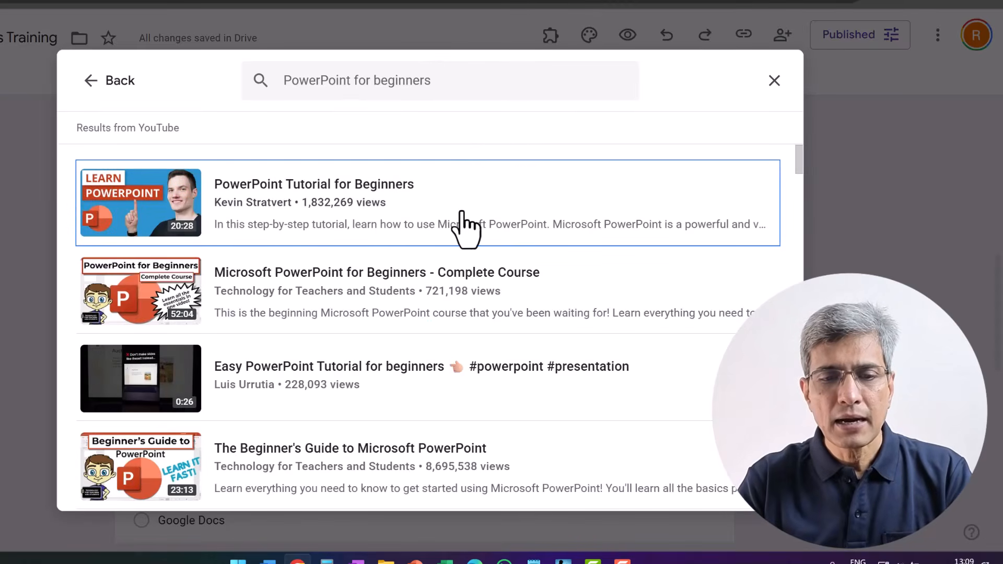
Insert the YouTube video "PowerPoint for Beginners | Step by Step Tutorial to get started" below the blank question
{"action": "scroll", "coordinate": [459, 230], "scroll_direction": "down", "scroll_amount": 10}
{"action": "scroll", "coordinate": [459, 230], "scroll_direction": "up", "scroll_amount": 7}
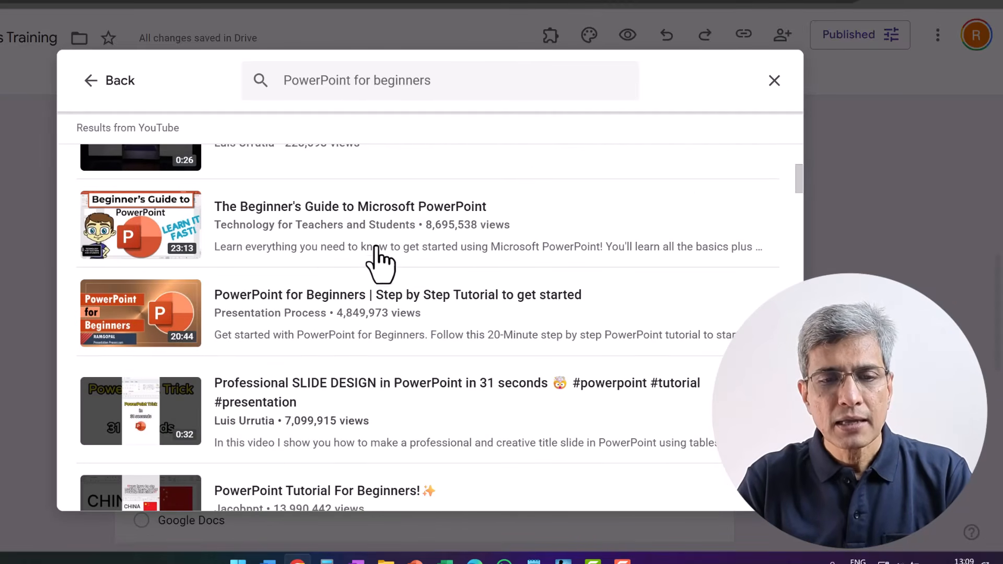
{"action": "left_click", "coordinate": [176, 317]}
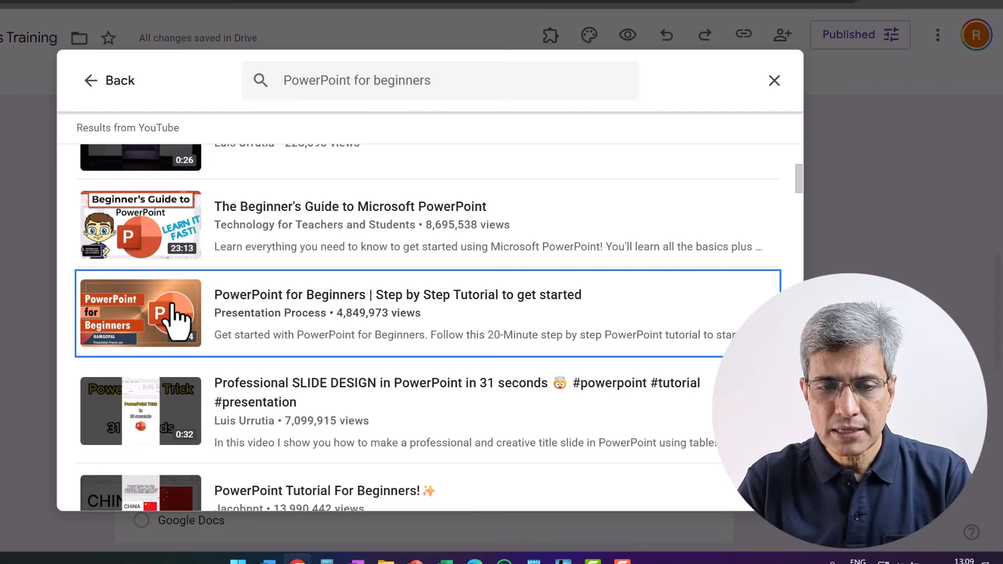
{"action": "left_click", "coordinate": [742, 497]}
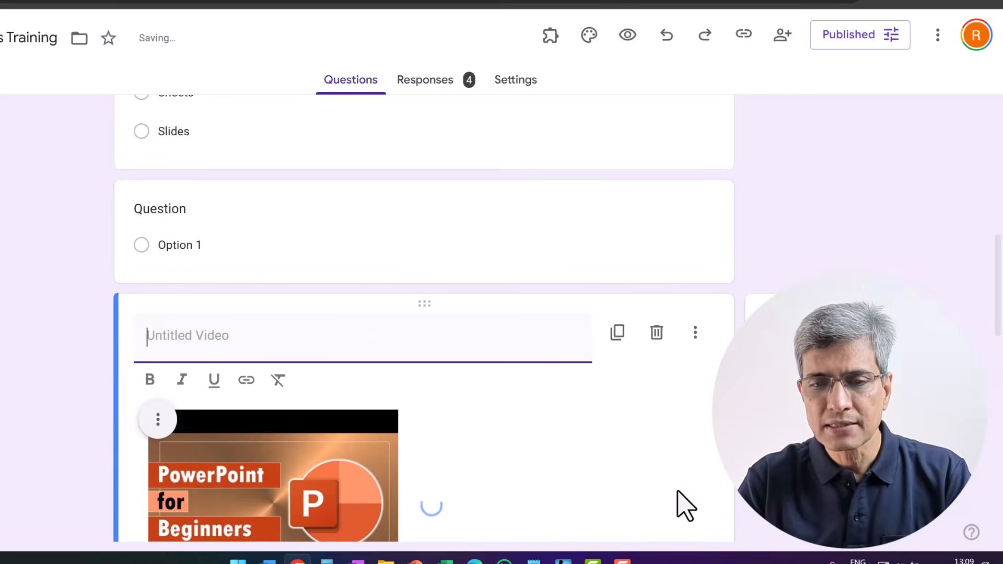
Title the video "Watch the first five minutes of the video" and move the blank question directly below it
{"action": "left_click", "coordinate": [424, 278]}
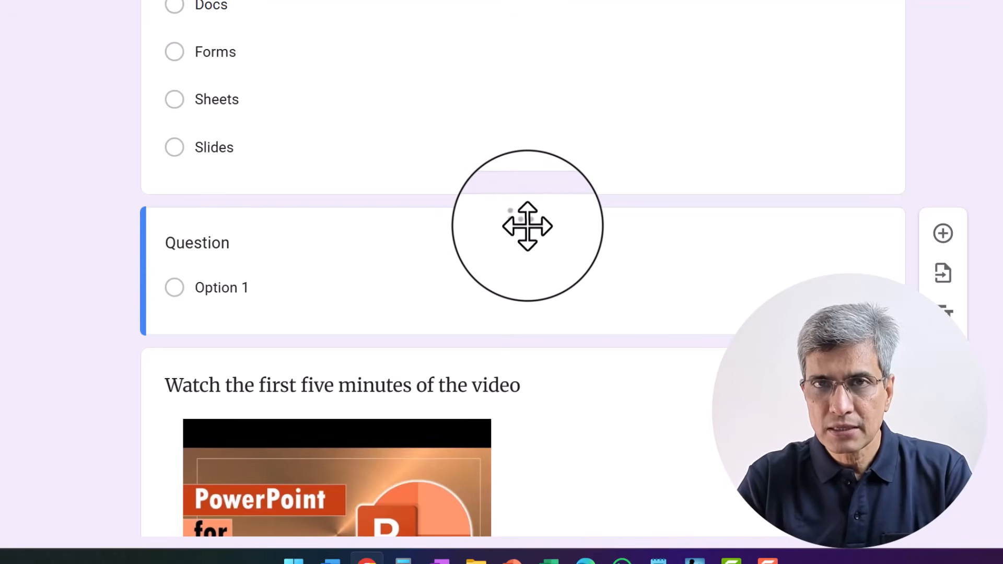
{"action": "left_click_drag", "start_coordinate": [526, 218], "coordinate": [564, 327]}
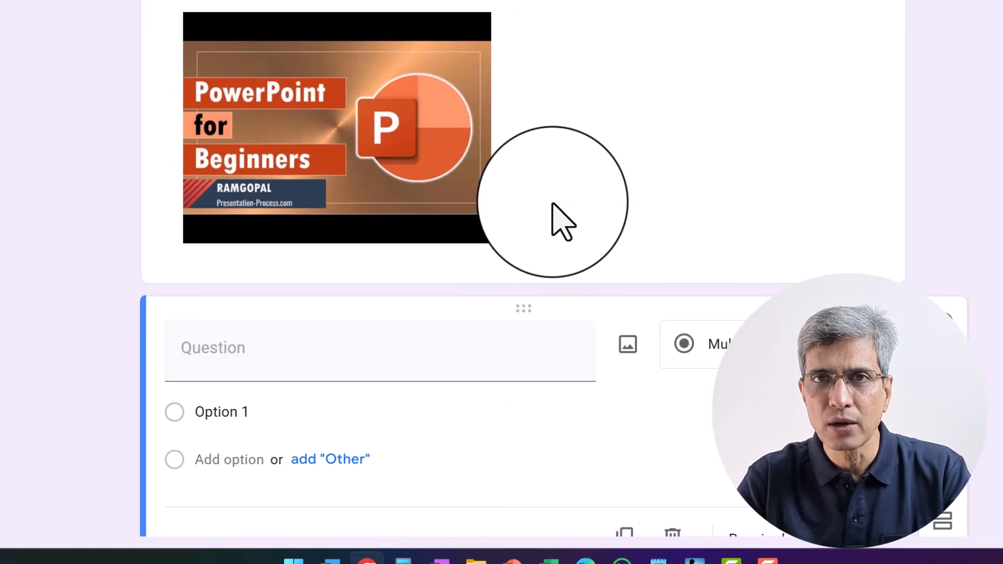
Move the question "Which of the following Google Apps is used to create Documents?" up to be the quiz's first question
{"action": "scroll", "coordinate": [552, 209], "scroll_direction": "up", "scroll_amount": 12}
{"action": "scroll", "coordinate": [552, 202], "scroll_direction": "down", "scroll_amount": 6}
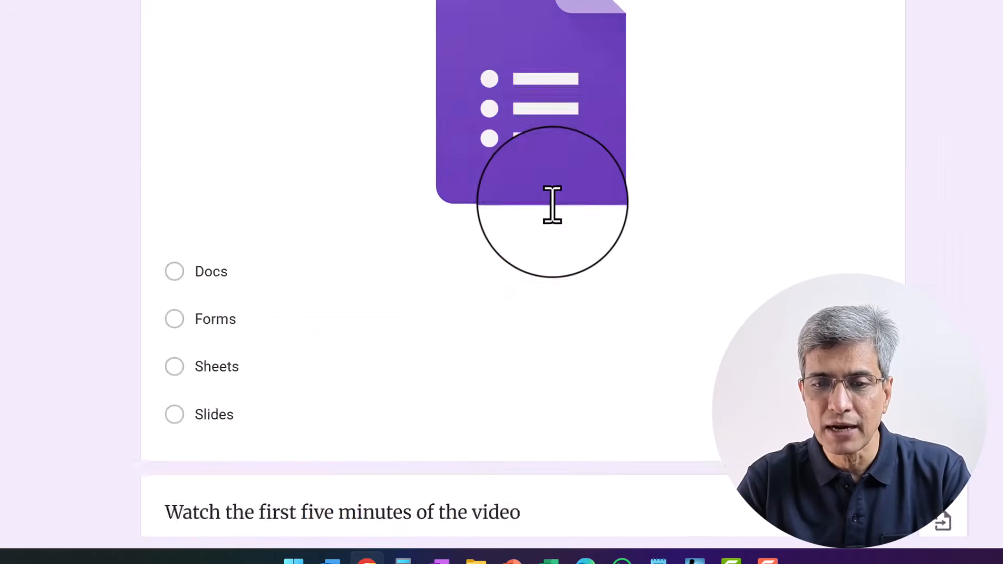
{"action": "scroll", "coordinate": [551, 206], "scroll_direction": "up", "scroll_amount": 4}
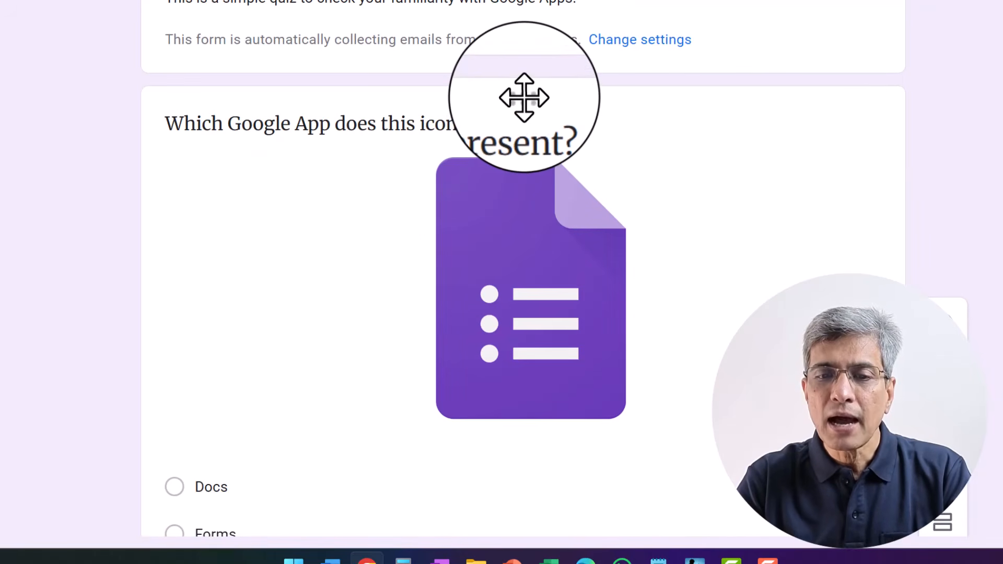
{"action": "scroll", "coordinate": [642, 271], "scroll_direction": "down", "scroll_amount": 20}
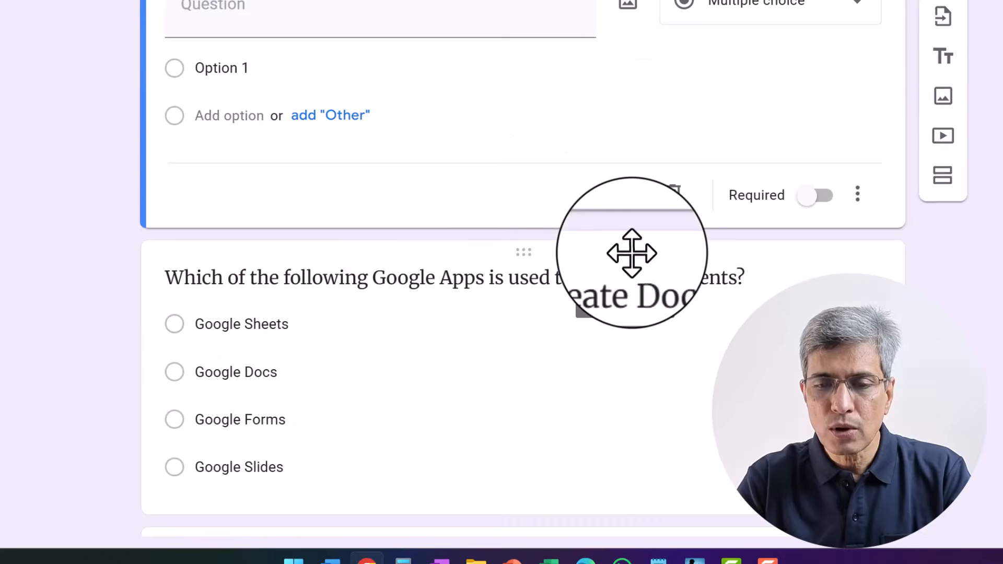
{"action": "scroll", "coordinate": [488, 215], "scroll_direction": "up", "scroll_amount": 4}
{"action": "scroll", "coordinate": [479, 251], "scroll_direction": "up", "scroll_amount": 4}
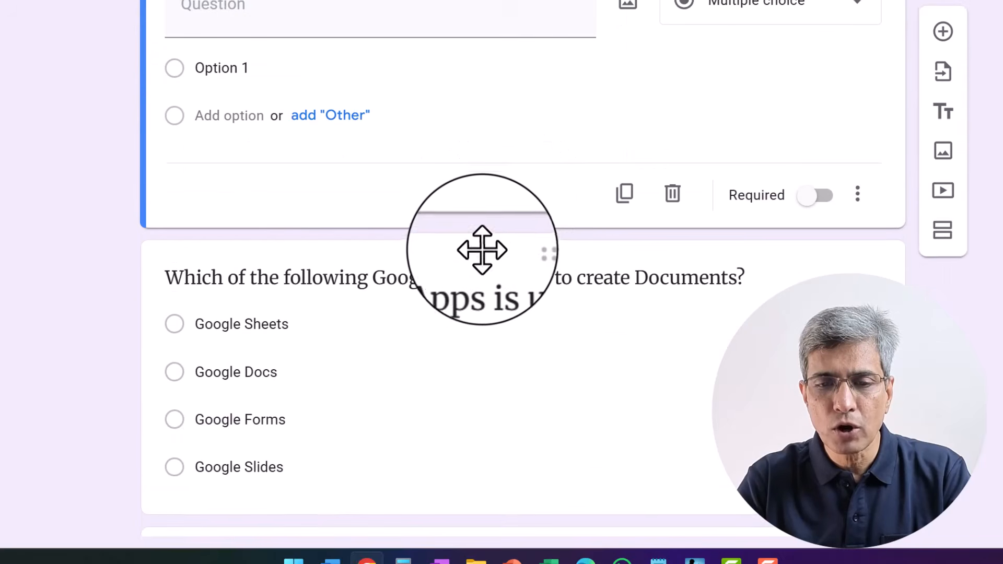
{"action": "left_click_drag", "start_coordinate": [518, 256], "coordinate": [528, 199]}
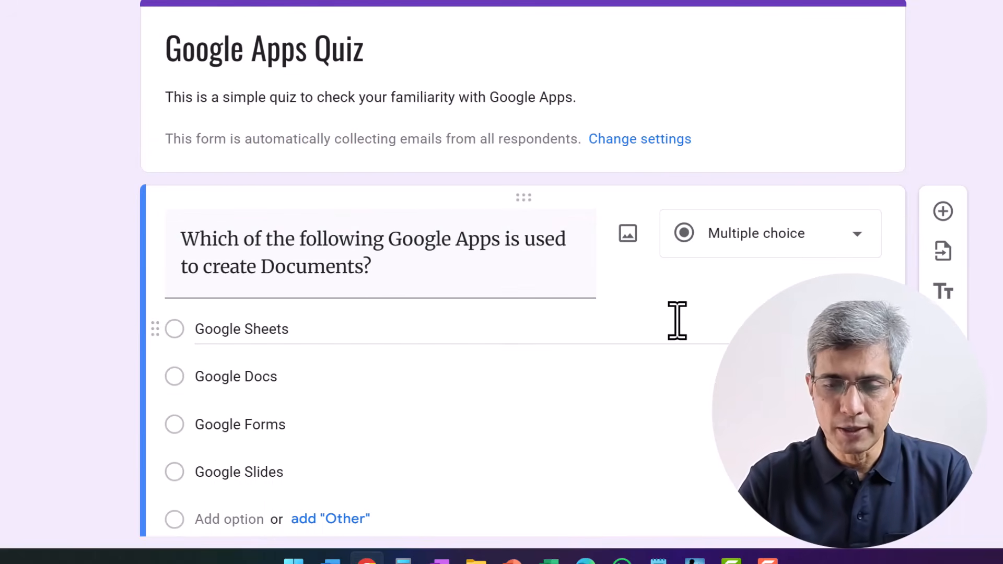
Enter "How would you rate the video" in the blank question below the video and make it a Rating question
{"action": "scroll", "coordinate": [609, 383], "scroll_direction": "down", "scroll_amount": 15}
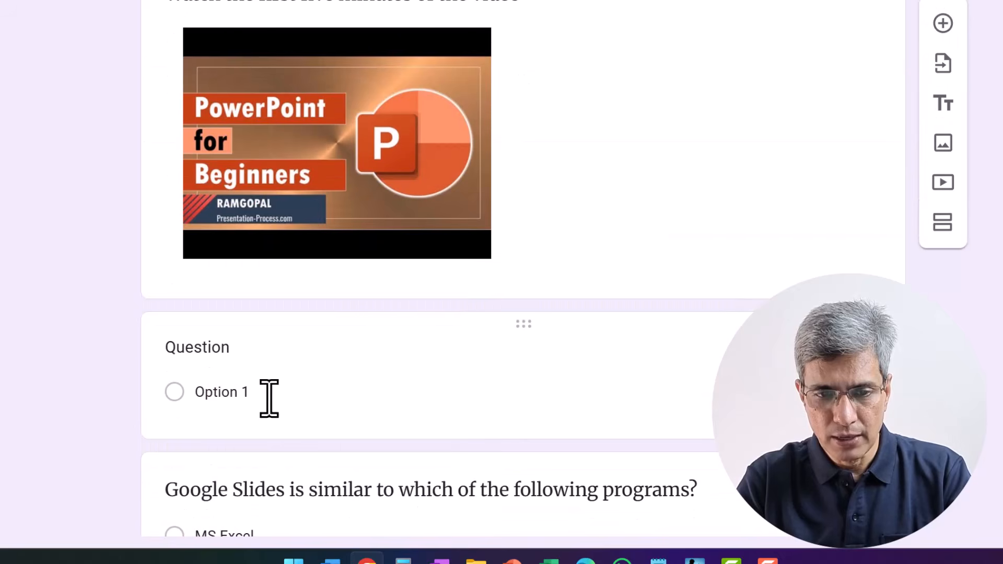
{"action": "left_click", "coordinate": [224, 347]}
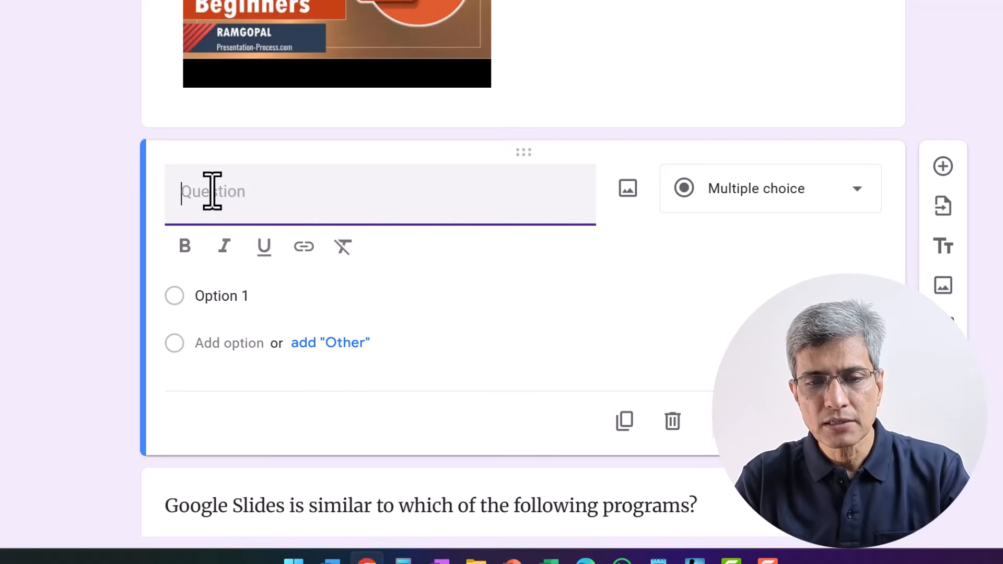
{"action": "type", "text": "How wo"}
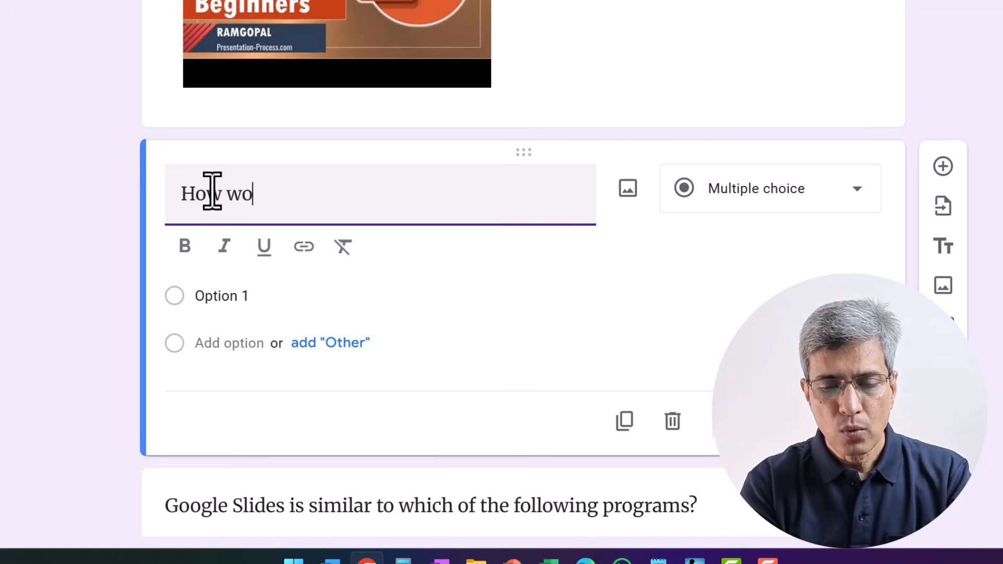
{"action": "type", "text": "uld you rate the video"}
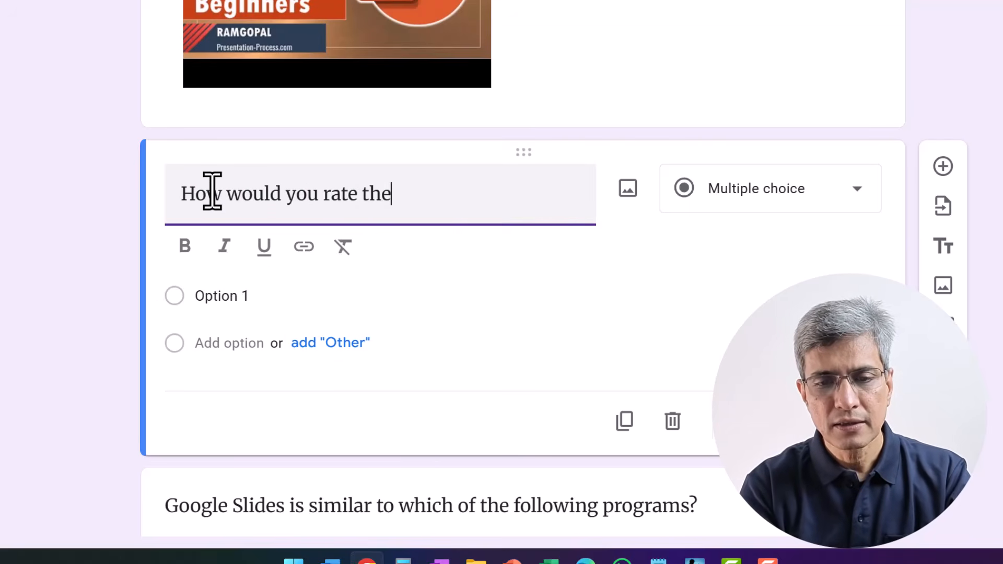
{"action": "left_click", "coordinate": [742, 197]}
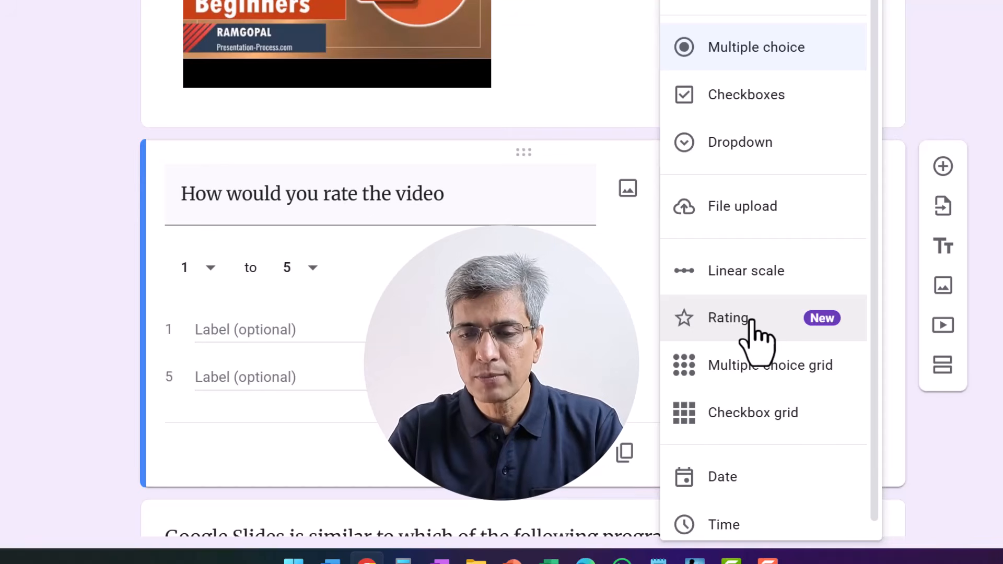
{"action": "left_click", "coordinate": [751, 321]}
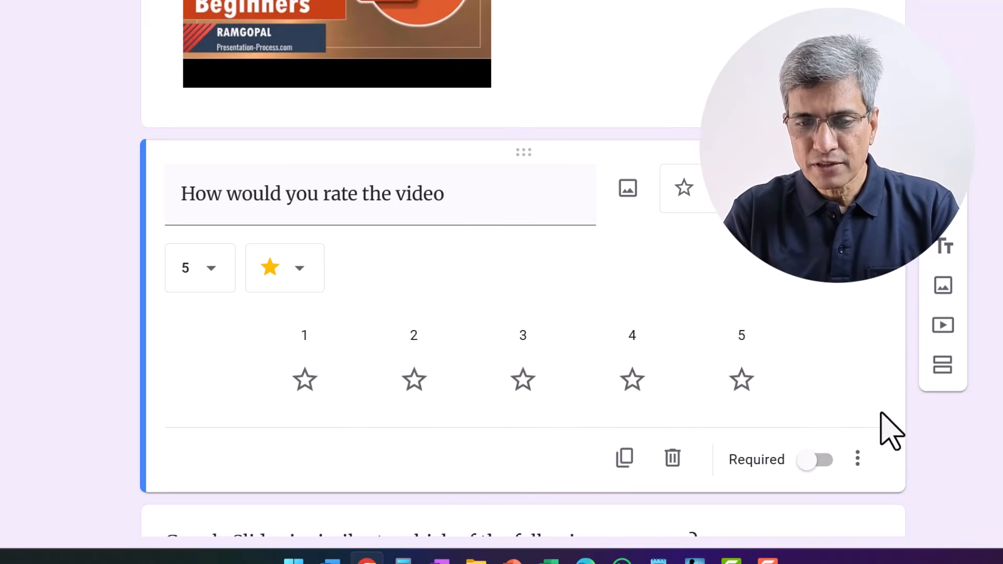
Try the heart symbol for the video rating question and set its rating symbol to thumbs-up
{"action": "left_click", "coordinate": [299, 268]}
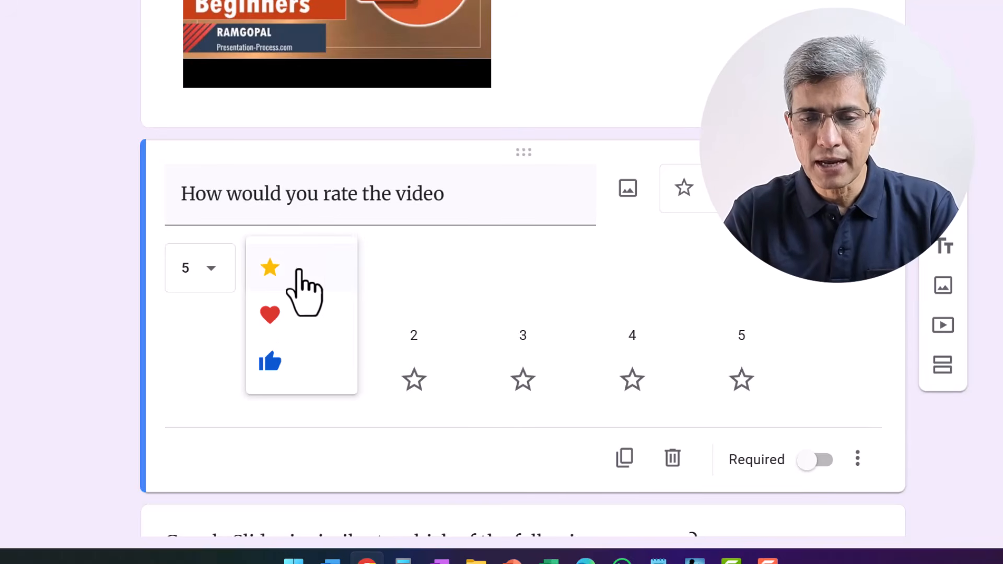
{"action": "left_click", "coordinate": [276, 319]}
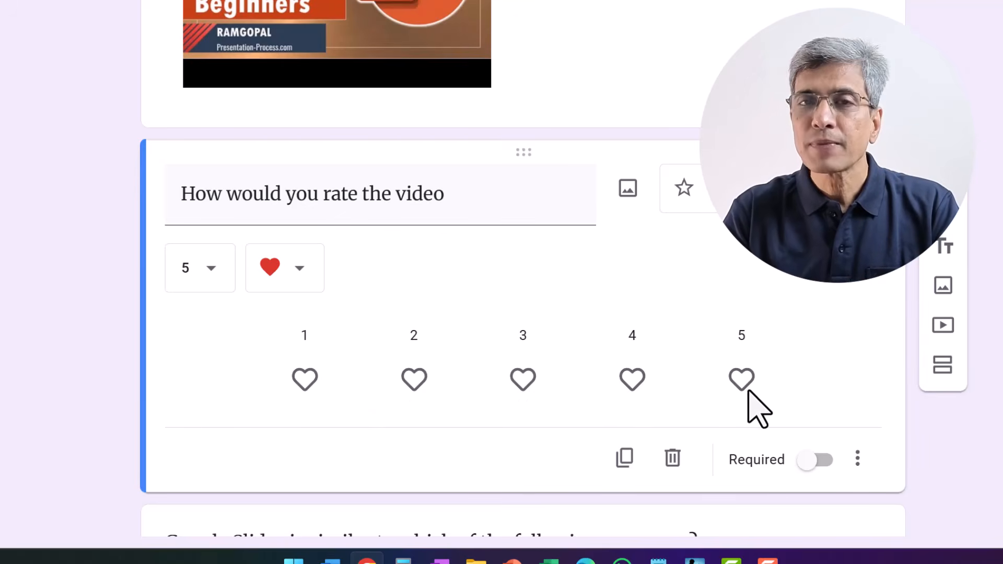
{"action": "left_click", "coordinate": [275, 284]}
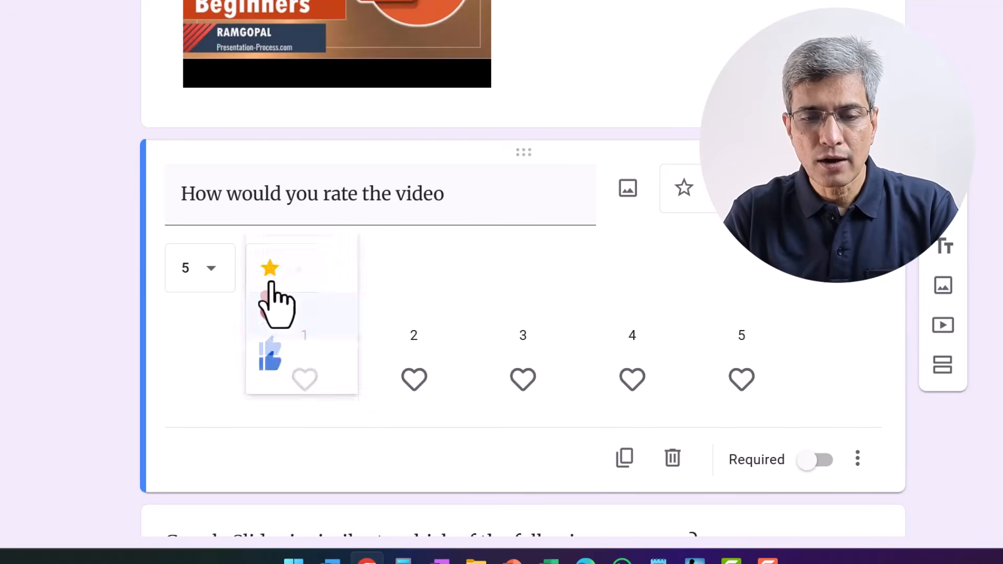
{"action": "left_click", "coordinate": [272, 365]}
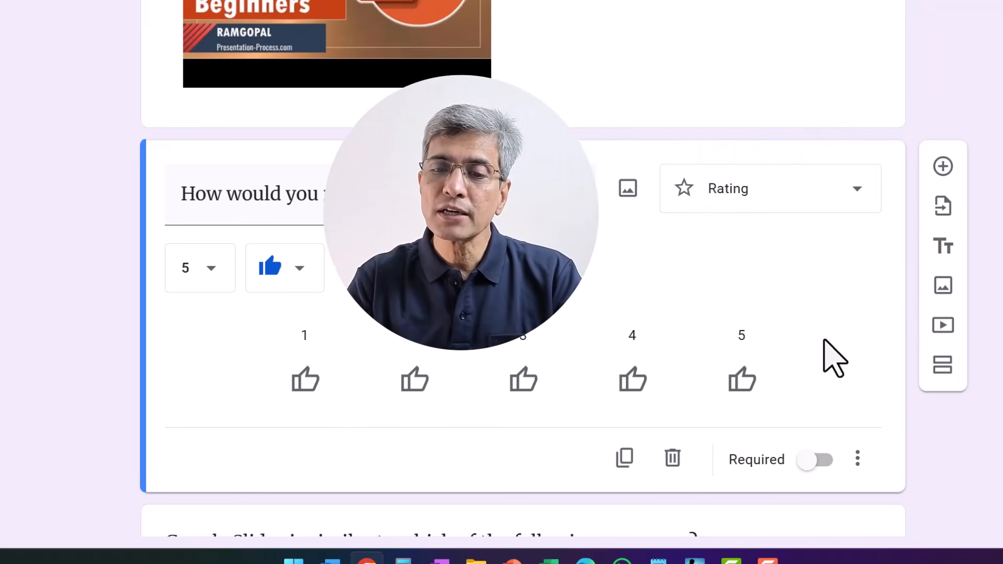
{"action": "left_click", "coordinate": [818, 188]}
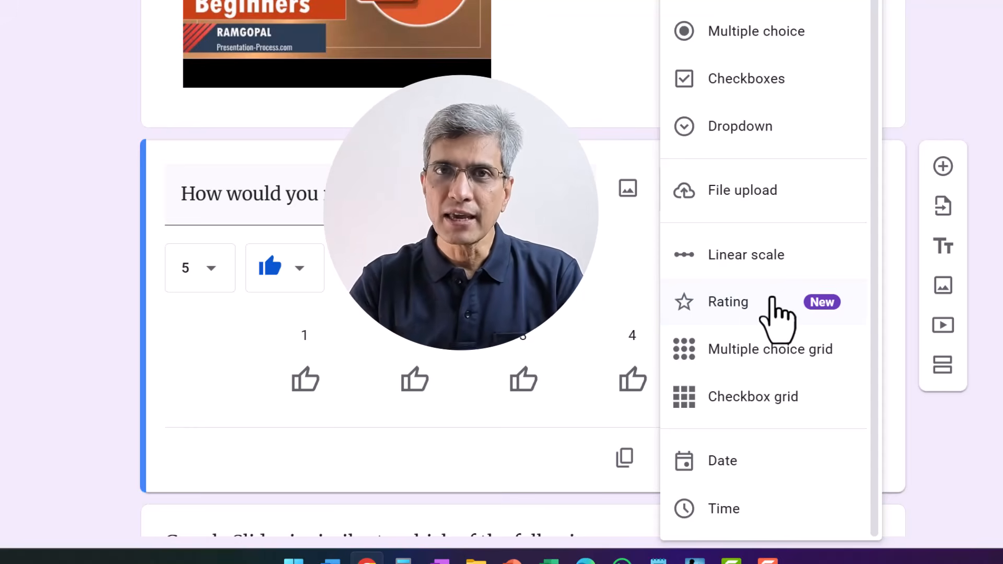
{"action": "left_click", "coordinate": [777, 314]}
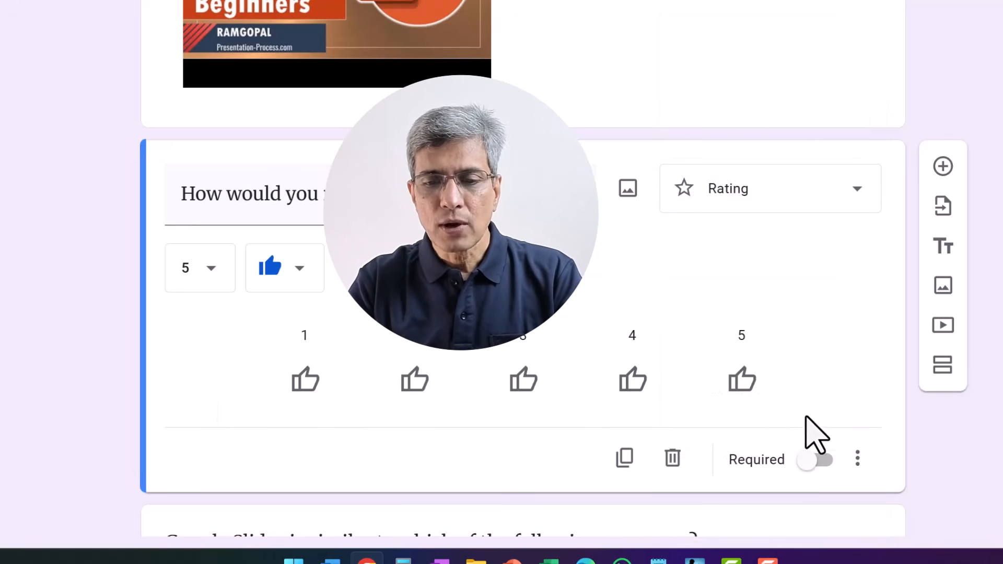
{"action": "scroll", "coordinate": [803, 388], "scroll_direction": "up", "scroll_amount": 5}
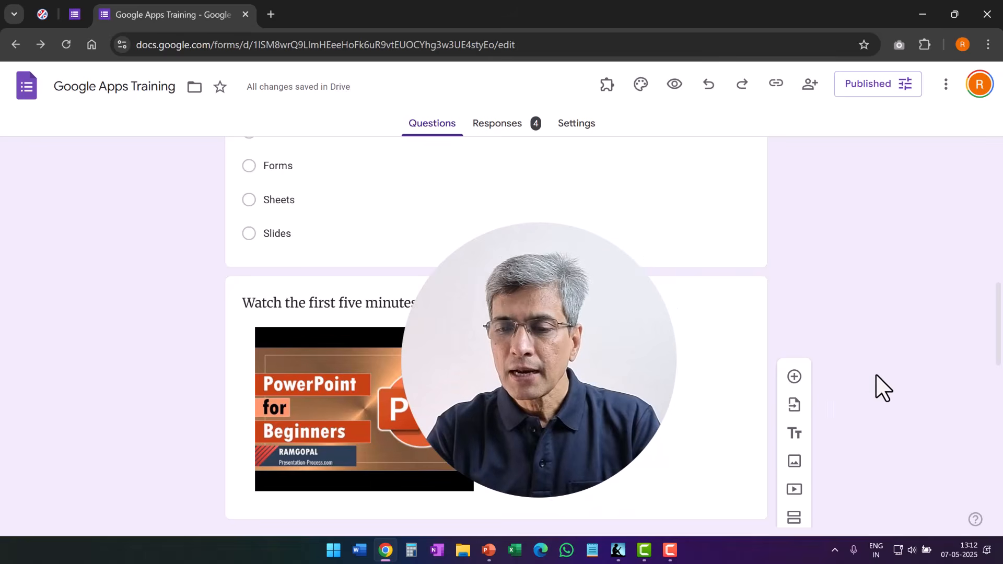
{"action": "scroll", "coordinate": [879, 385], "scroll_direction": "down", "scroll_amount": 1}
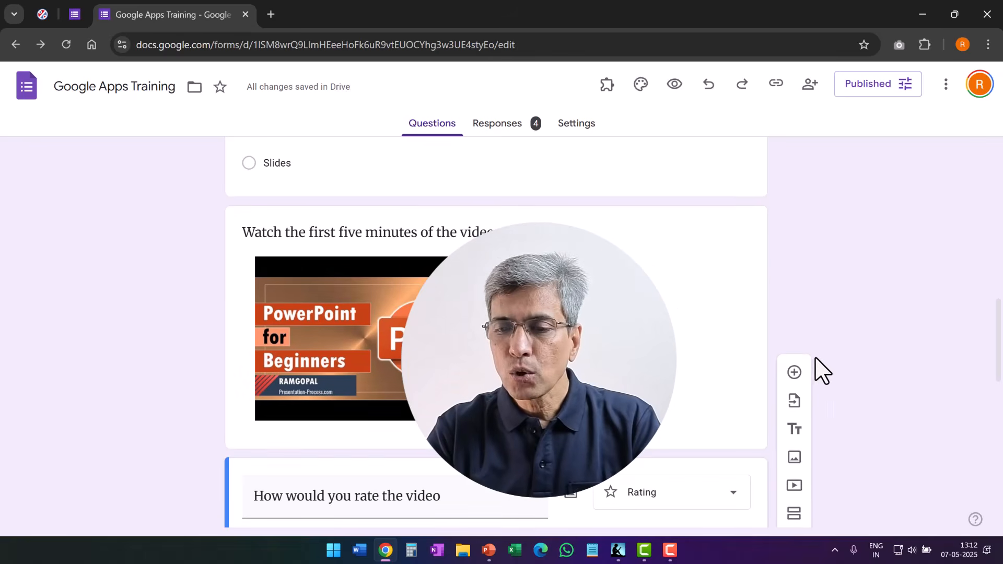
Import the Employee ID question from the Google Apps Training New form and move it up to be the quiz's first question
{"action": "left_click", "coordinate": [794, 405]}
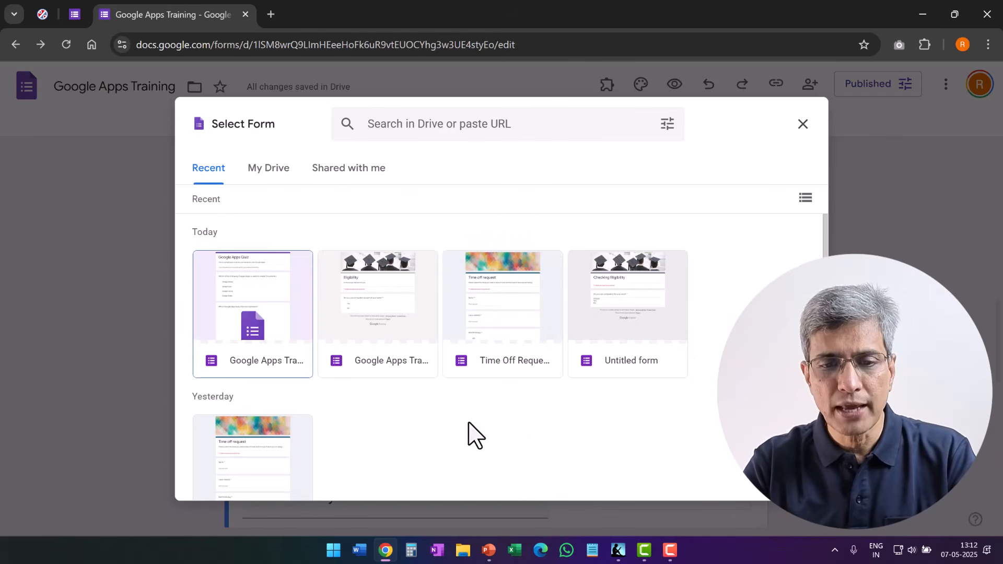
{"action": "left_click", "coordinate": [382, 311]}
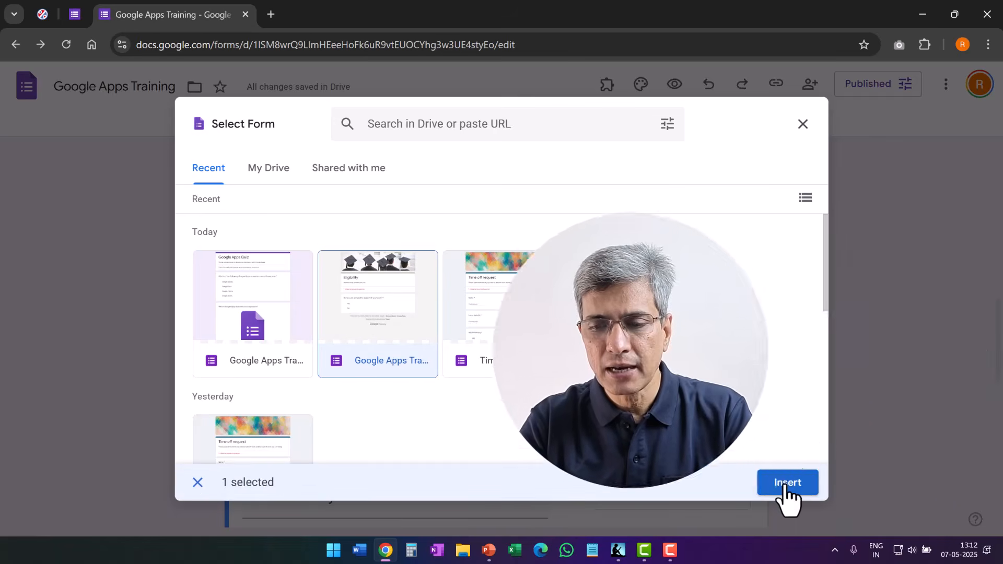
{"action": "left_click", "coordinate": [786, 483]}
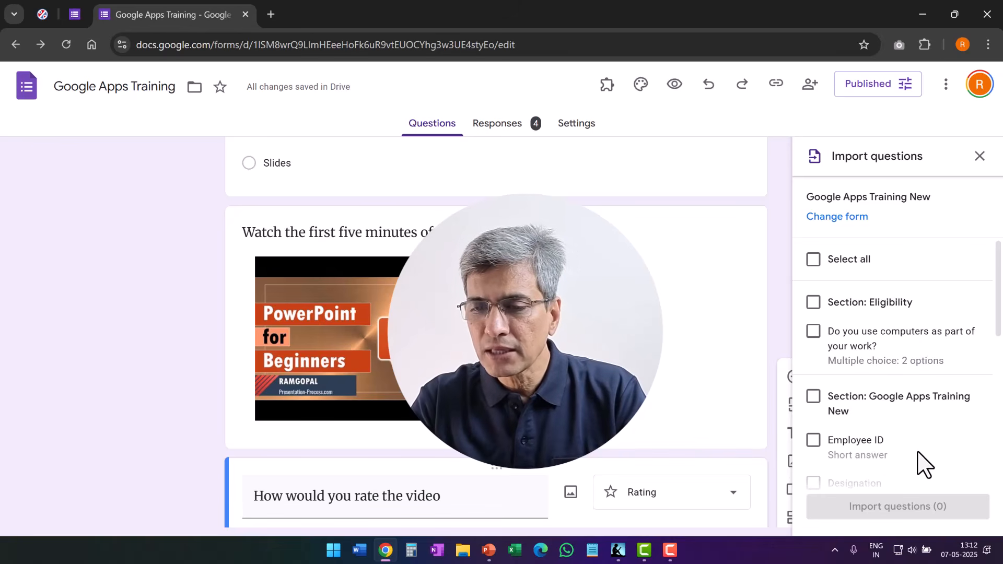
{"action": "scroll", "coordinate": [905, 396], "scroll_direction": "down", "scroll_amount": 3}
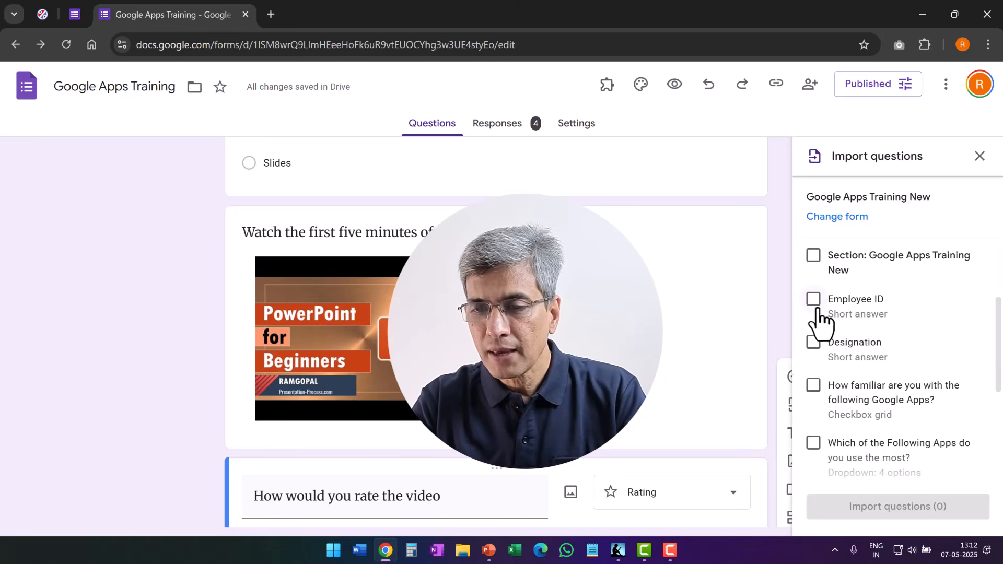
{"action": "left_click", "coordinate": [813, 299]}
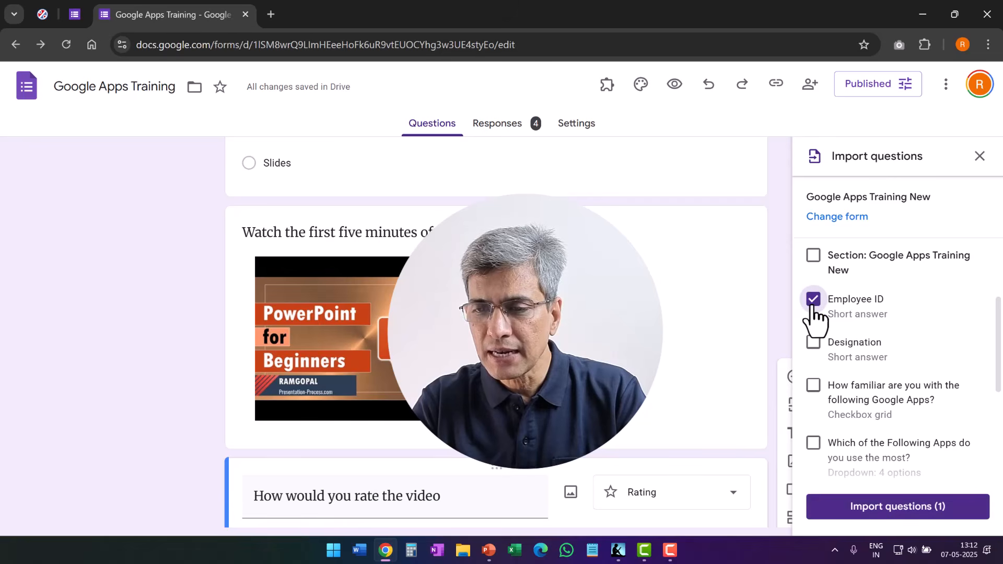
{"action": "left_click", "coordinate": [877, 508]}
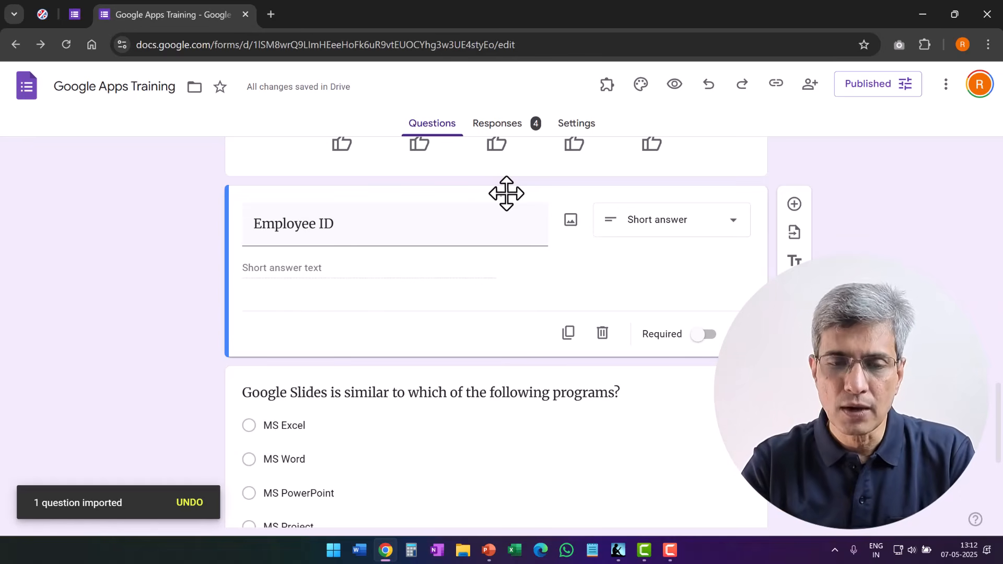
{"action": "mouse_move", "coordinate": [497, 194]}
{"action": "left_mouse_down"}
{"action": "mouse_move", "coordinate": [513, 130]}
{"action": "mouse_move", "coordinate": [499, 191]}
{"action": "left_mouse_up"}
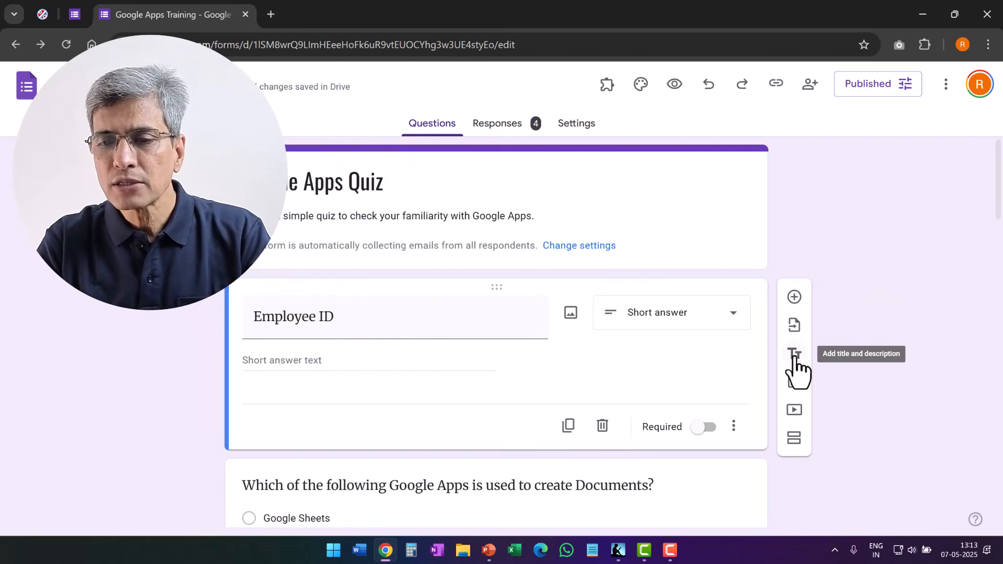
Add a title and description block below Employee ID, titled "Give your details" in bold
{"action": "left_click", "coordinate": [794, 356]}
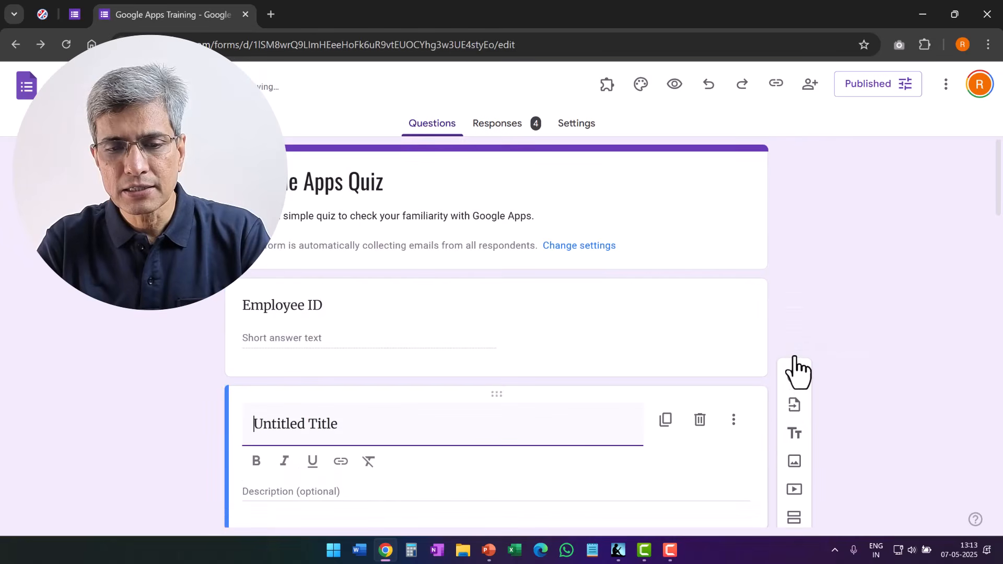
{"action": "key", "text": "ctrl+a"}
{"action": "type", "text": "G"}
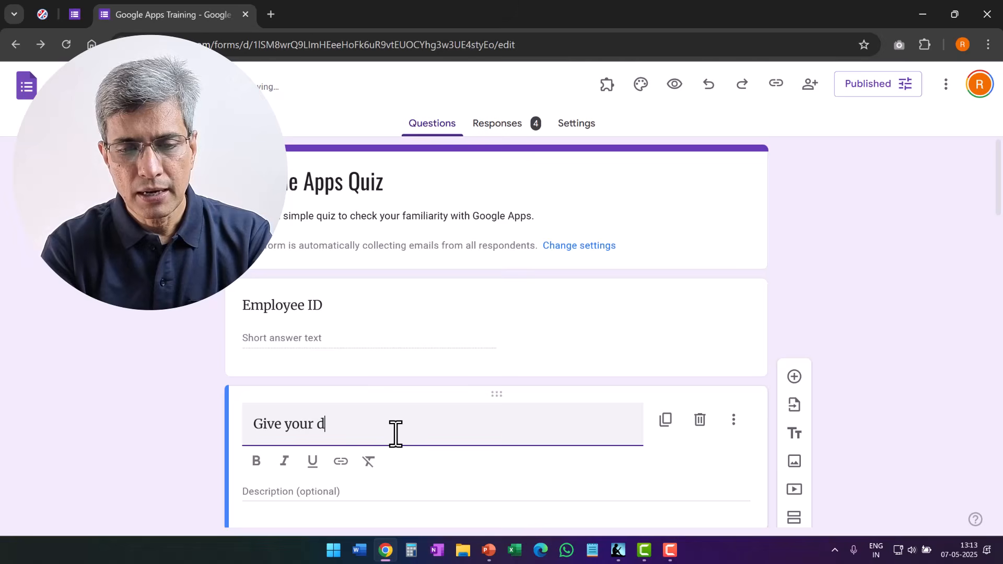
{"action": "type", "text": "ive your details"}
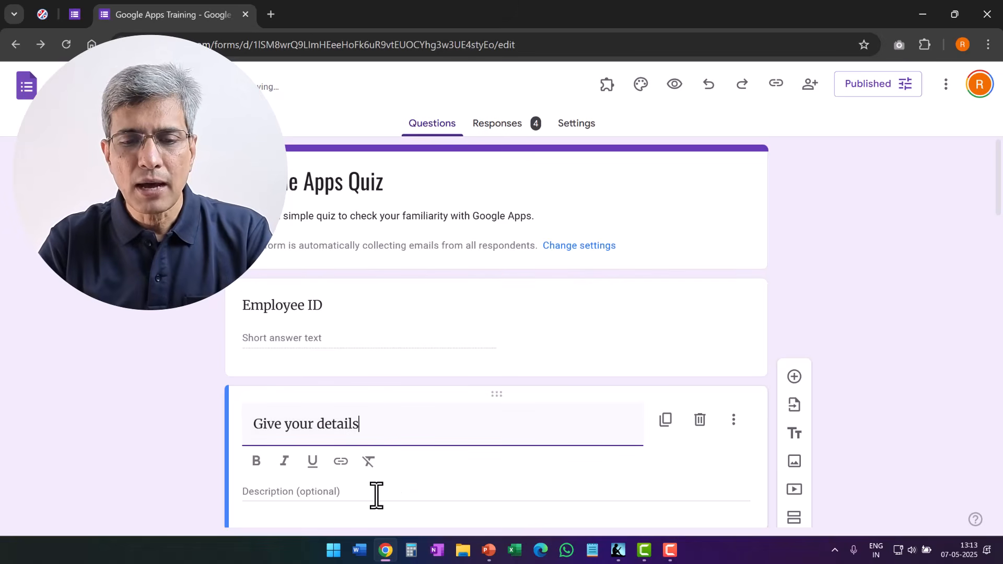
{"action": "triple_click", "coordinate": [264, 423]}
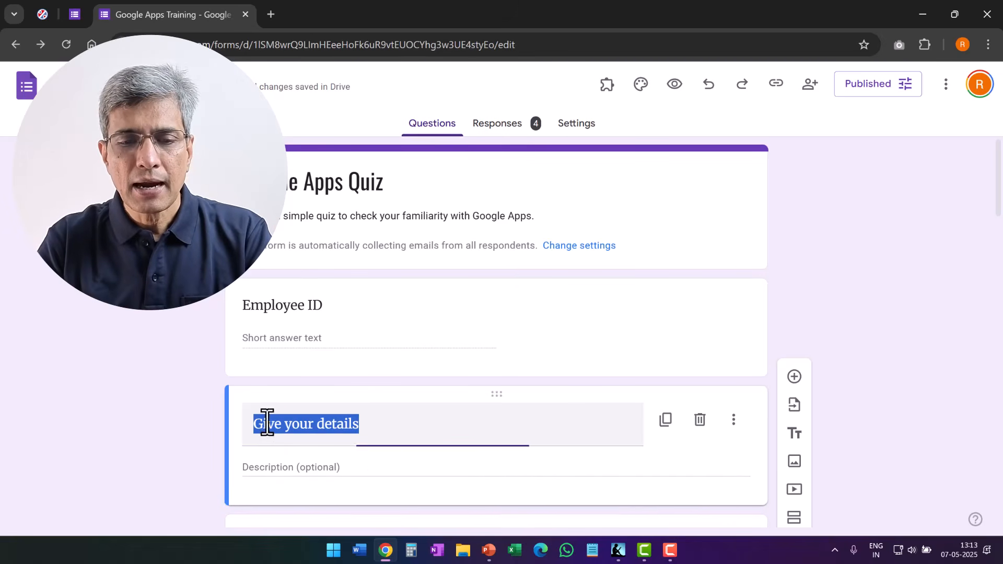
{"action": "left_click", "coordinate": [258, 462]}
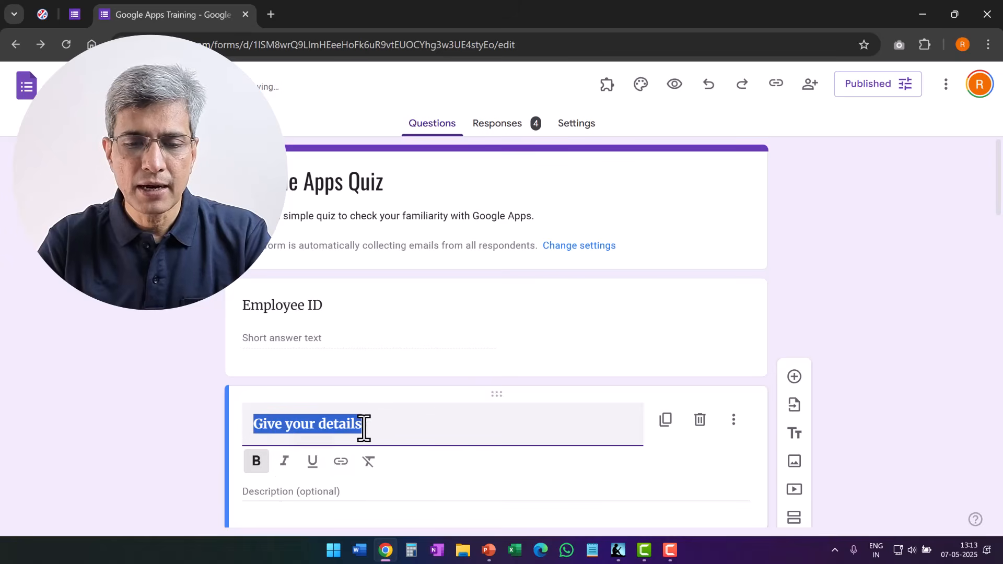
{"action": "left_click", "coordinate": [134, 407]}
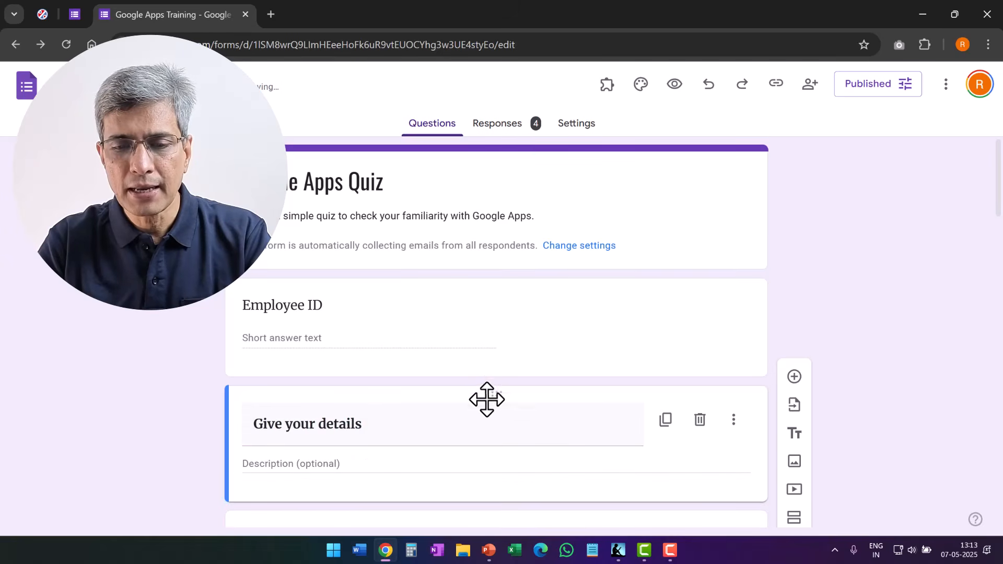
Move the "Give your details" title block directly above the Employee ID question
{"action": "left_click_drag", "start_coordinate": [492, 392], "coordinate": [506, 273]}
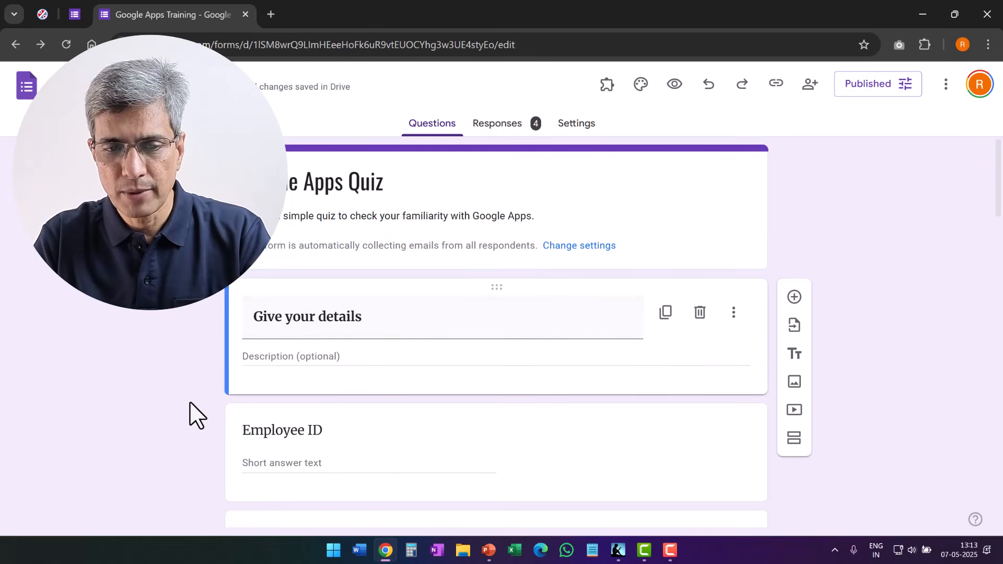
{"action": "scroll", "coordinate": [324, 407], "scroll_direction": "down", "scroll_amount": 1}
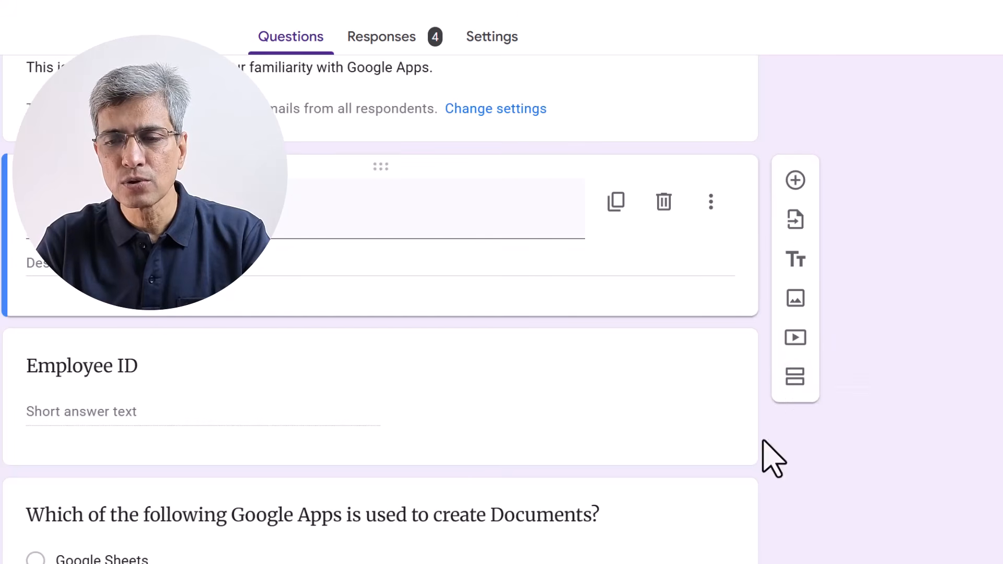
{"action": "scroll", "coordinate": [855, 263], "scroll_direction": "up", "scroll_amount": 2}
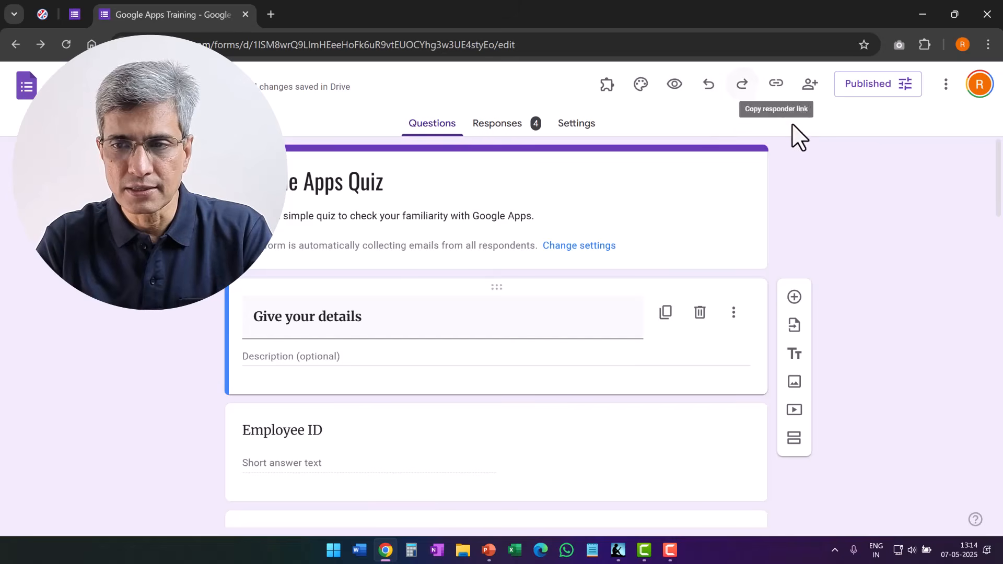
Preview the quiz as a respondent and choose to record the email address with the response
{"action": "left_click", "coordinate": [674, 85]}
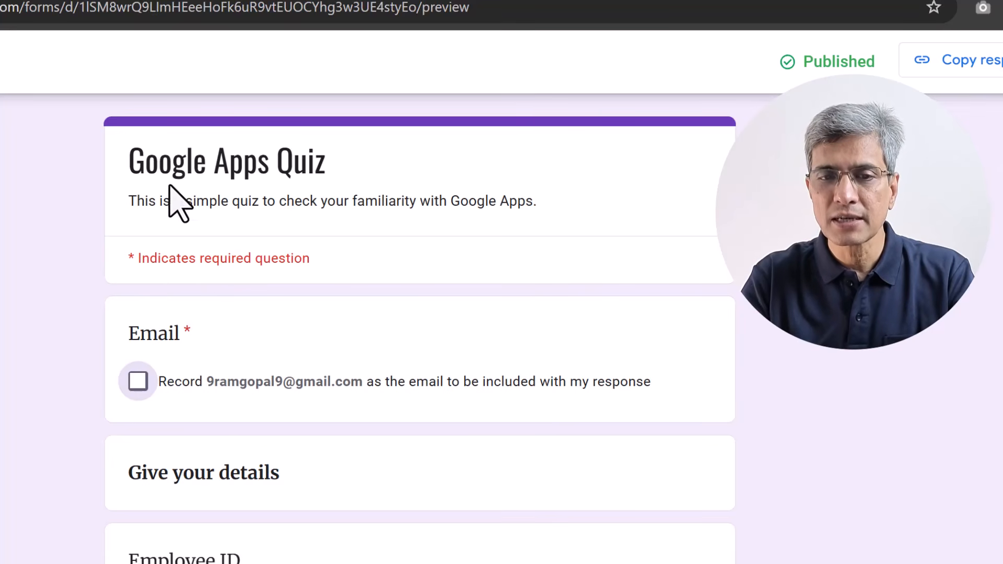
{"action": "left_click", "coordinate": [135, 384]}
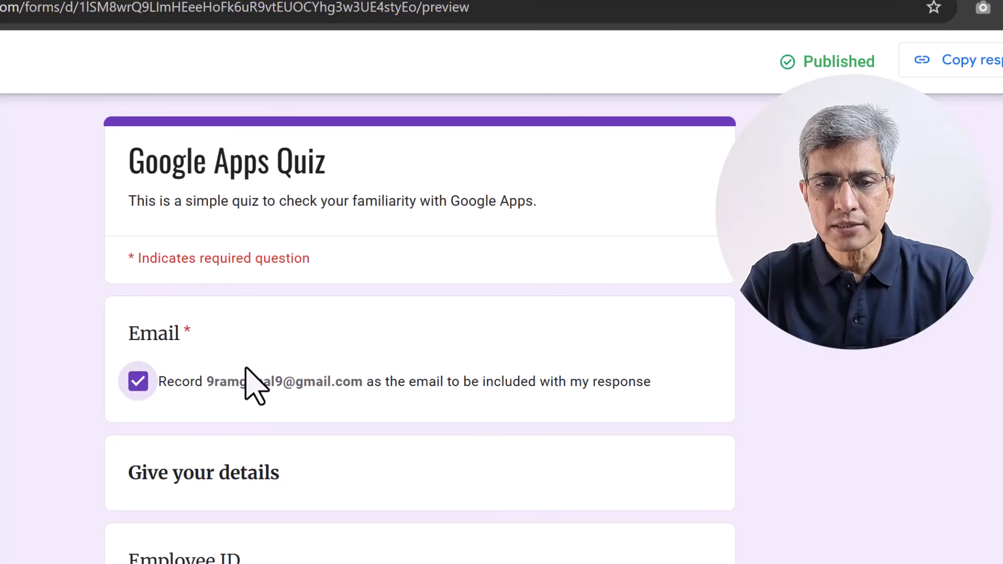
{"action": "scroll", "coordinate": [403, 459], "scroll_direction": "down", "scroll_amount": 3}
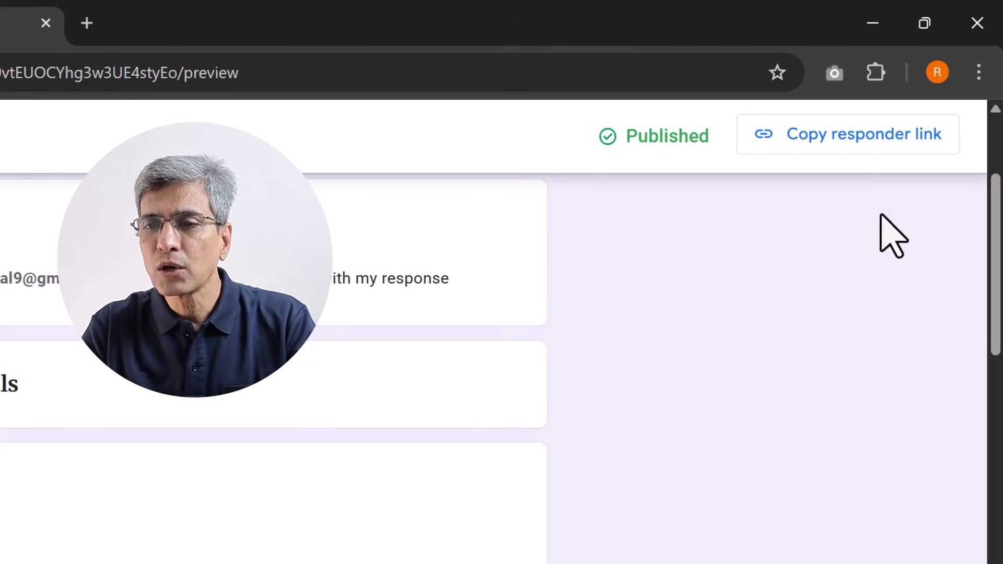
Show the responder link as a shortened URL, then close the preview without keeping the response
{"action": "left_click", "coordinate": [885, 131]}
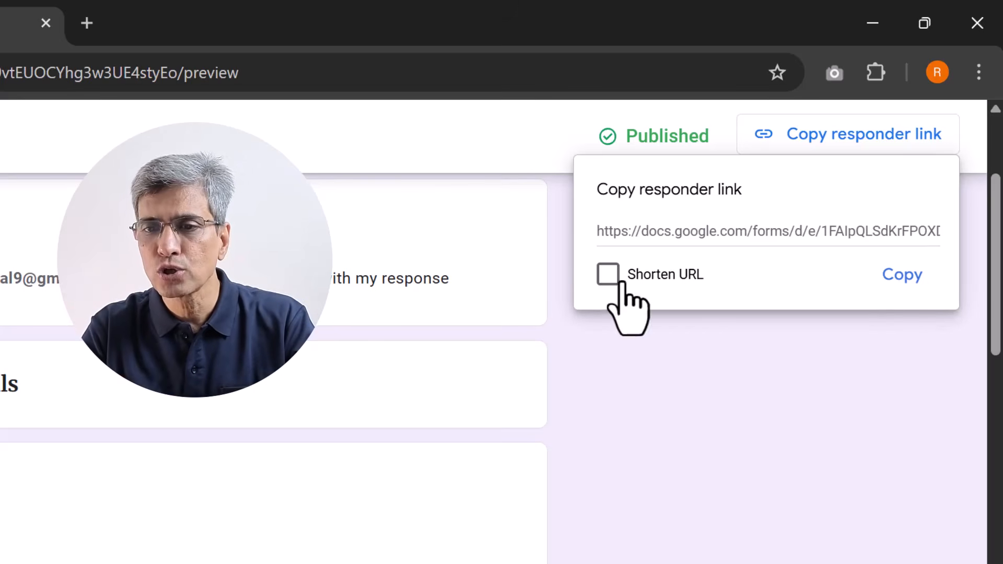
{"action": "left_click", "coordinate": [608, 273]}
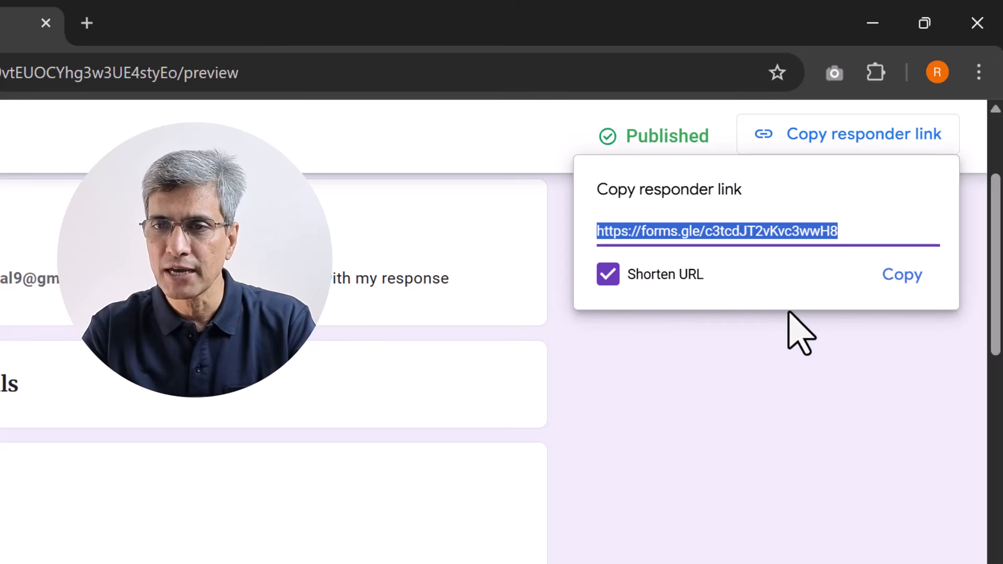
{"action": "left_click", "coordinate": [45, 23]}
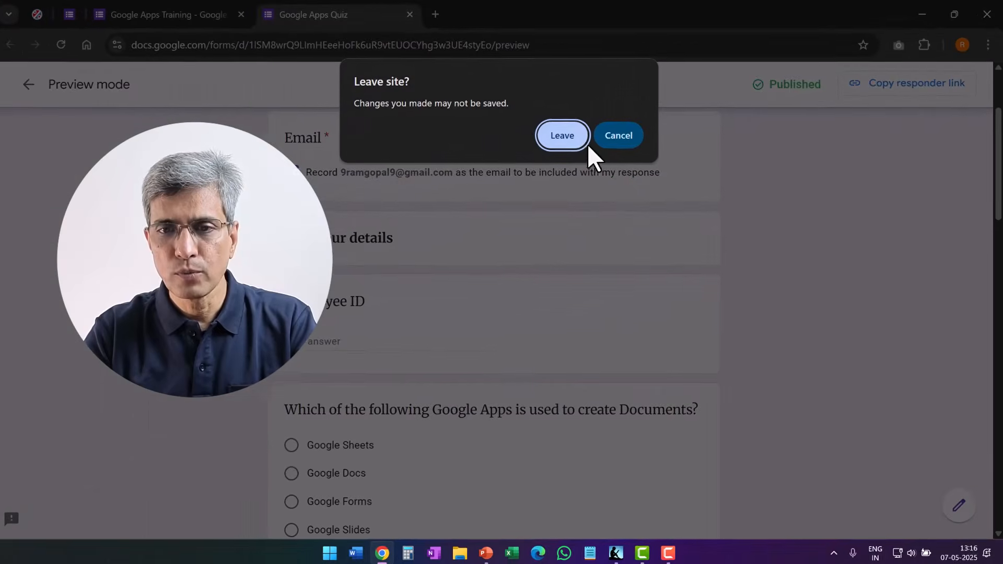
{"action": "left_click", "coordinate": [564, 135]}
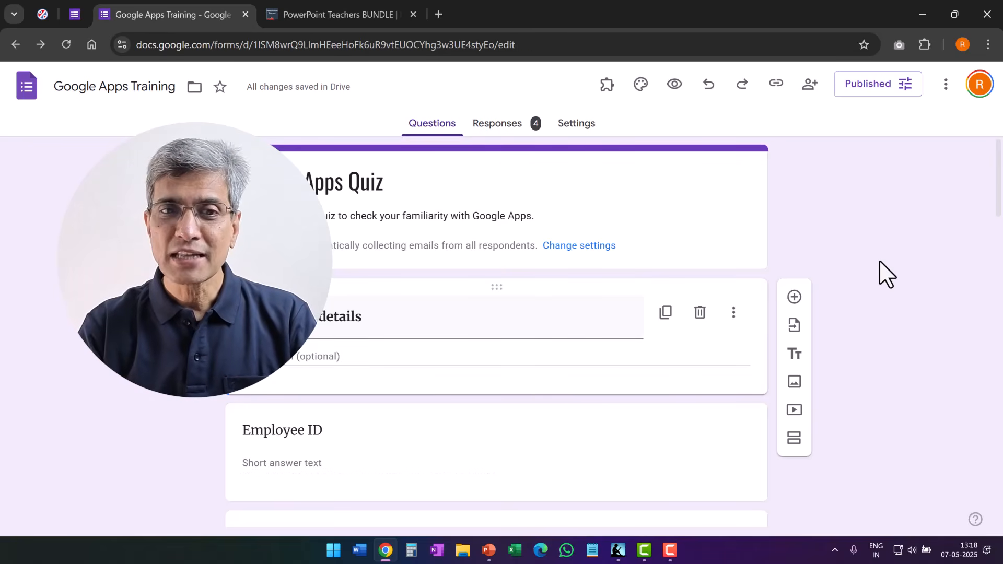
View the PowerPoint Teachers BUNDLE shop page and return to the Google Apps Training form
{"action": "left_click", "coordinate": [320, 15]}
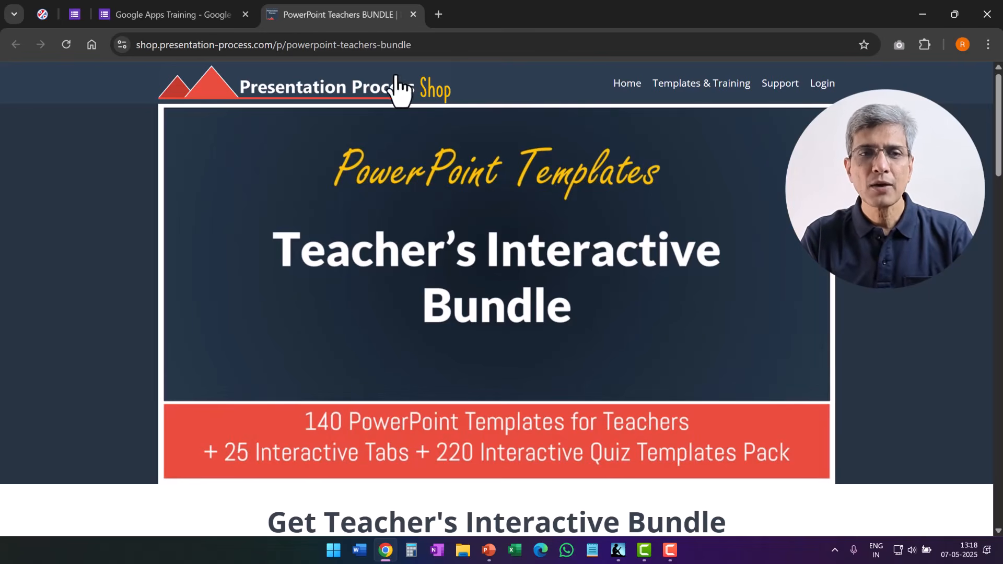
{"action": "left_click", "coordinate": [168, 10]}
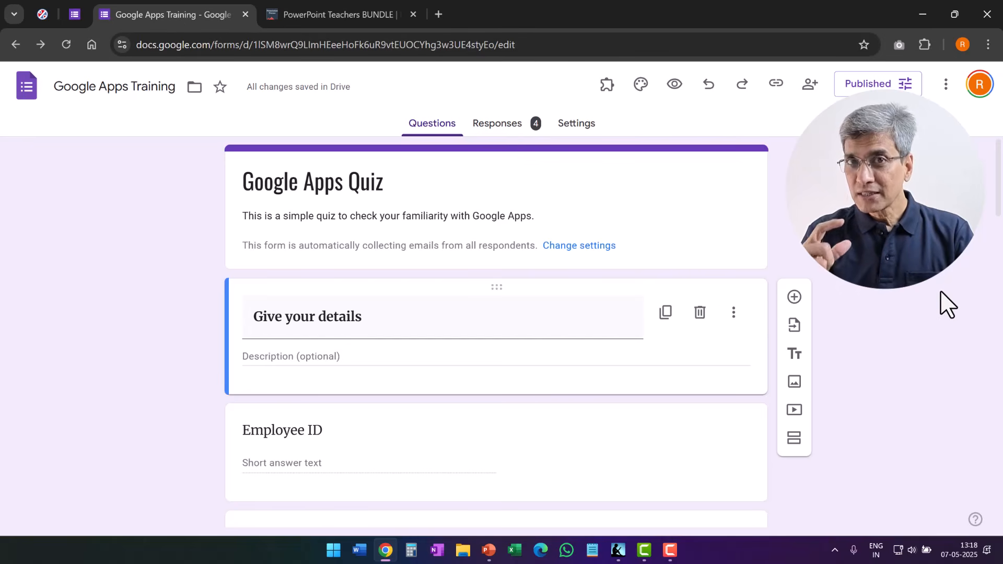
{"action": "left_click", "coordinate": [945, 84]}
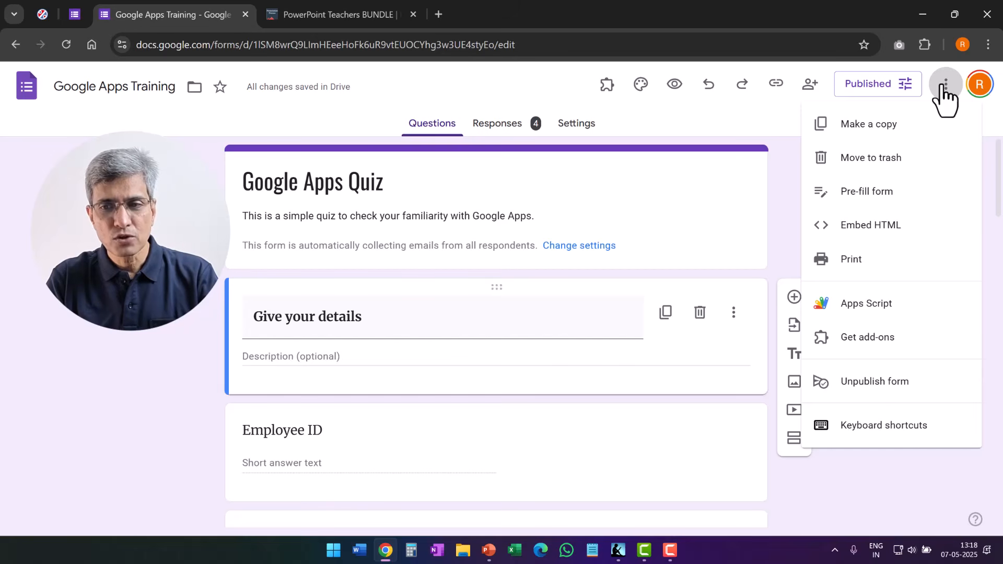
{"action": "left_click", "coordinate": [881, 198]}
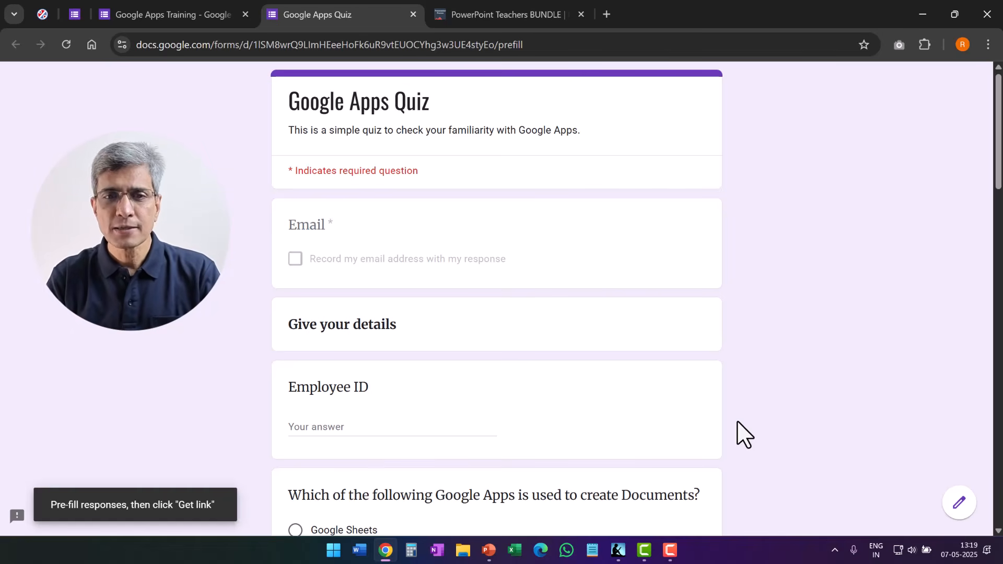
{"action": "left_click", "coordinate": [411, 14]}
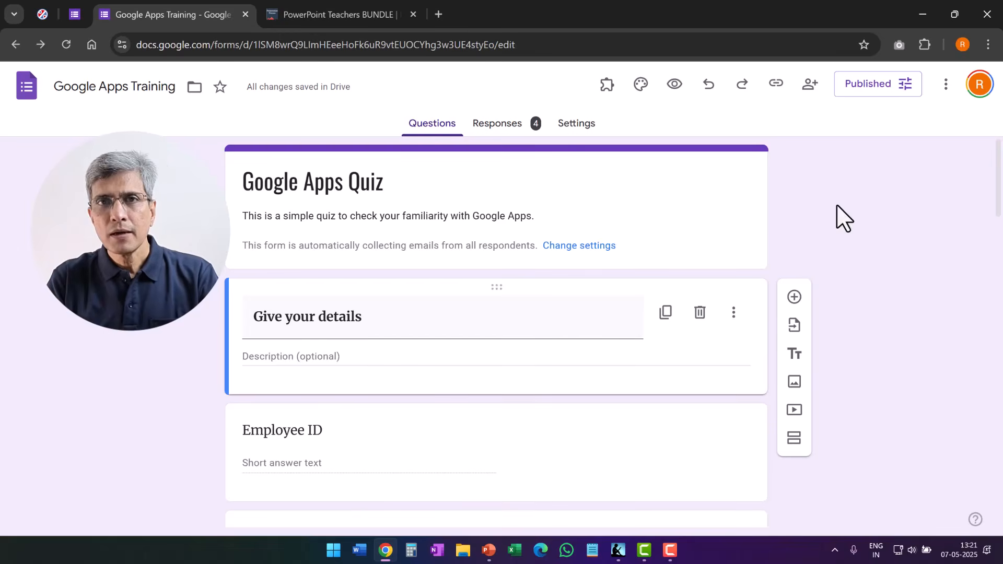
Open the quiz's pre-fill form and enter "EMPLOYEEID" as the placeholder answer for the Employee ID question
{"action": "left_click", "coordinate": [945, 85]}
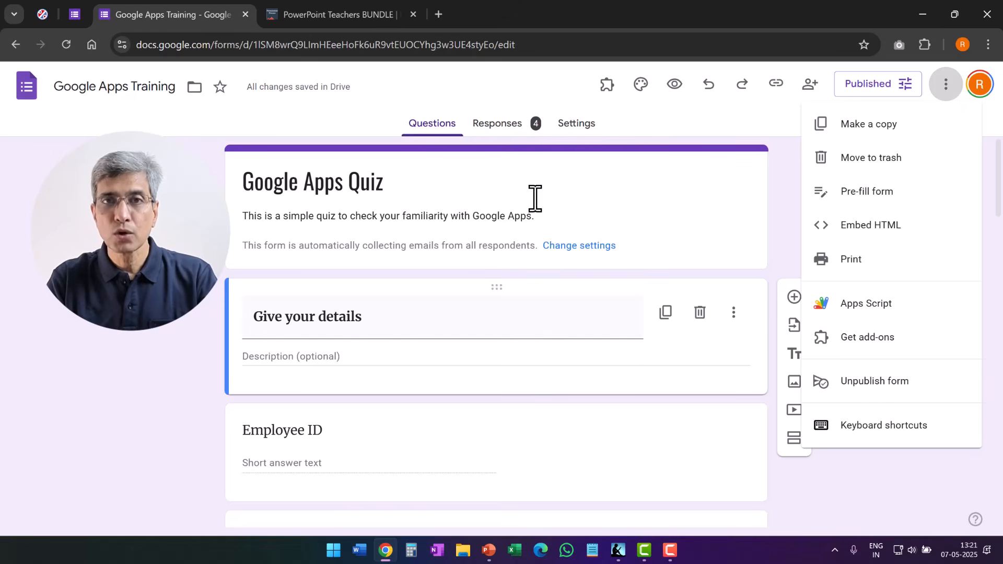
{"action": "left_click", "coordinate": [865, 194]}
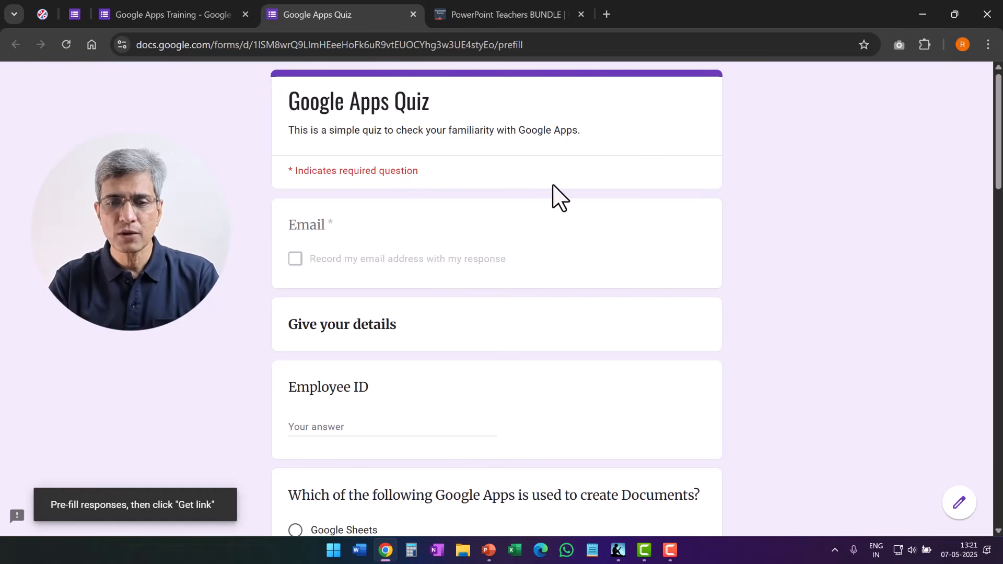
{"action": "scroll", "coordinate": [520, 360], "scroll_direction": "down", "scroll_amount": 1}
{"action": "scroll", "coordinate": [524, 384], "scroll_direction": "up", "scroll_amount": 1}
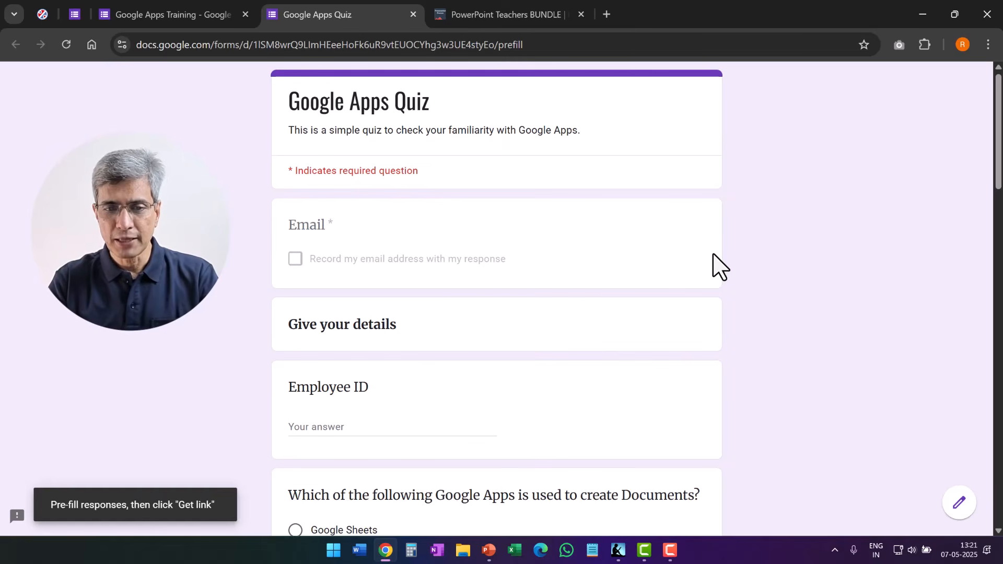
{"action": "left_click", "coordinate": [329, 426]}
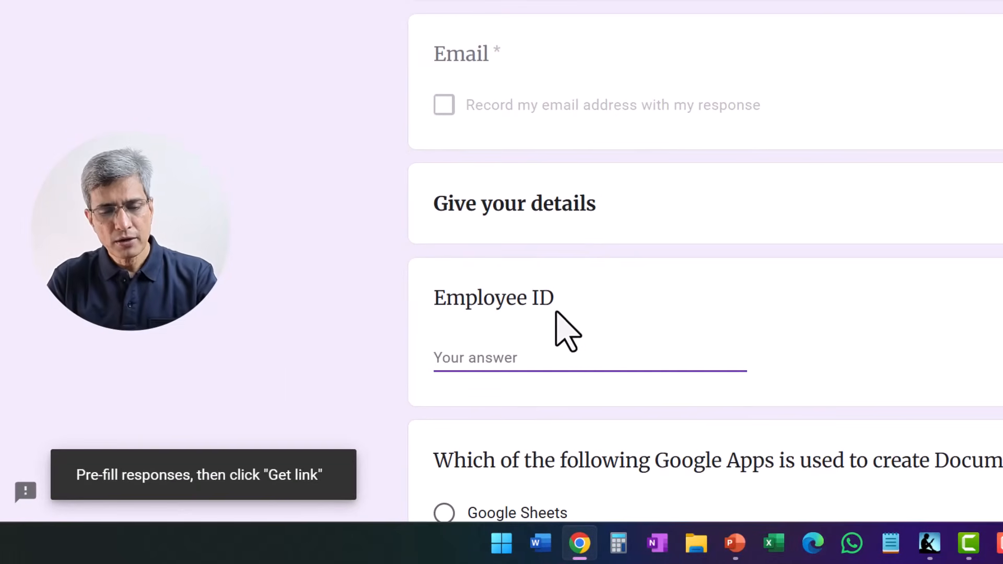
{"action": "type", "text": "EMPLOYEEID"}
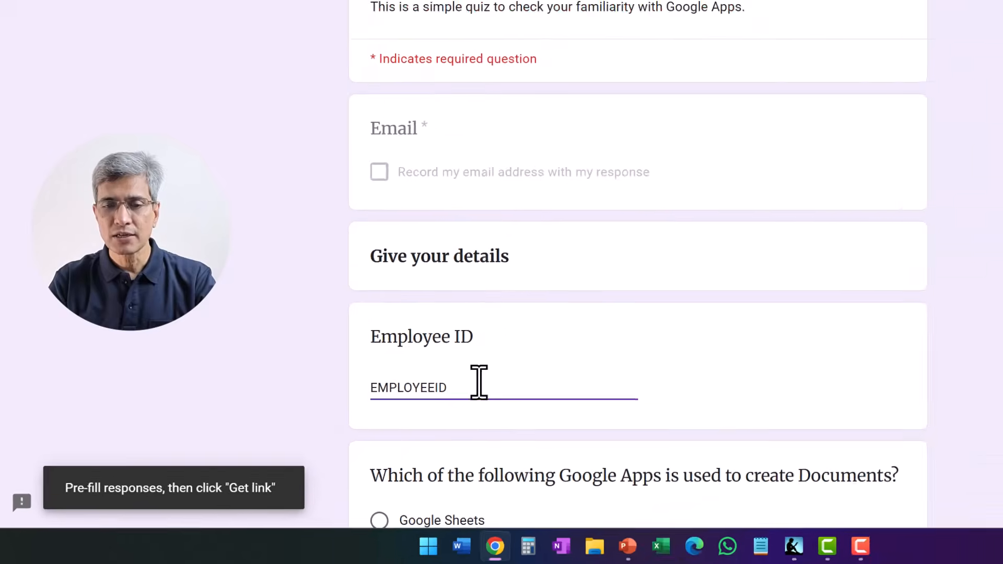
{"action": "scroll", "coordinate": [642, 329], "scroll_direction": "down", "scroll_amount": 15}
{"action": "scroll", "coordinate": [427, 406], "scroll_direction": "up", "scroll_amount": 5}
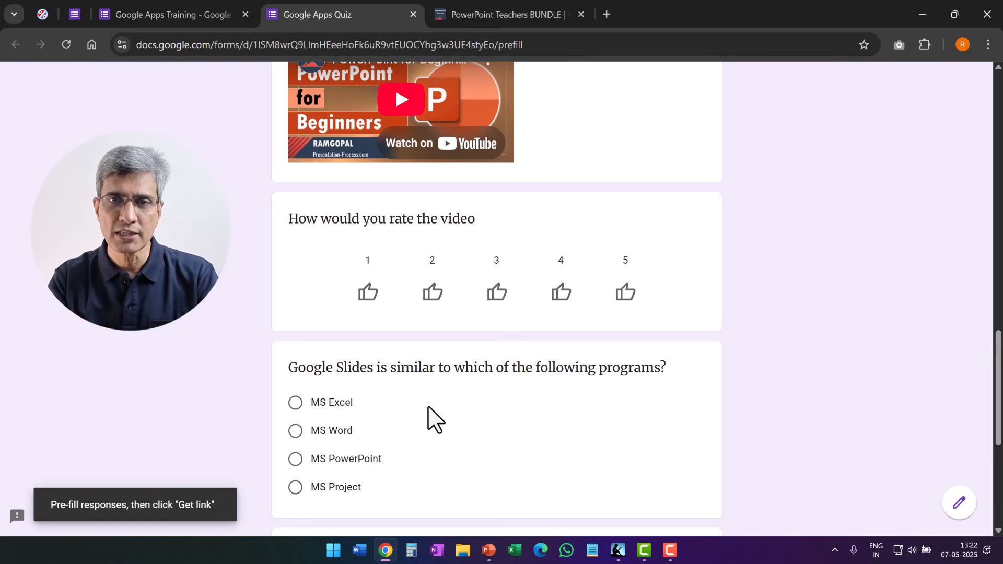
{"action": "scroll", "coordinate": [427, 407], "scroll_direction": "up", "scroll_amount": 15}
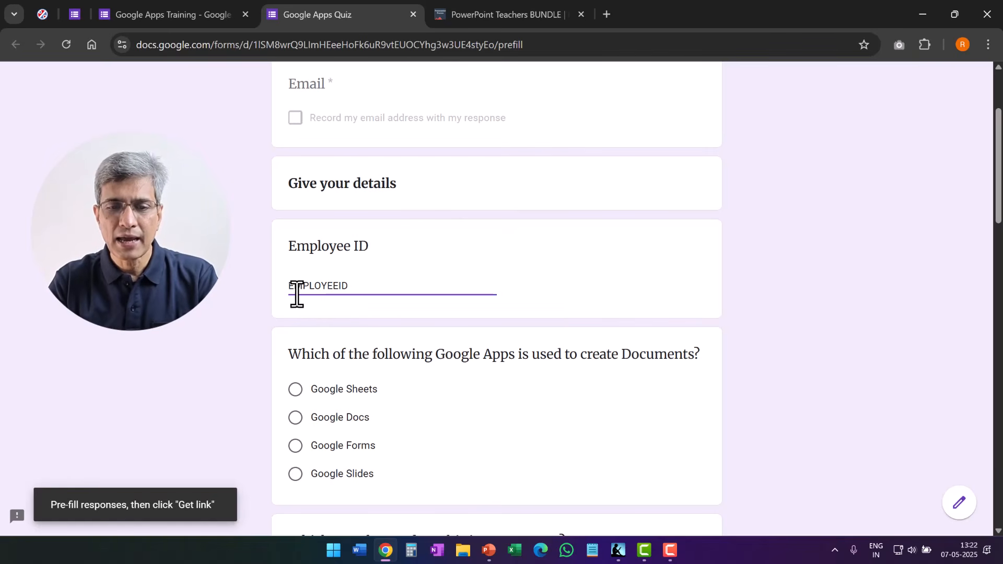
Generate the quiz's pre-filled link and copy it
{"action": "scroll", "coordinate": [559, 346], "scroll_direction": "down", "scroll_amount": 15}
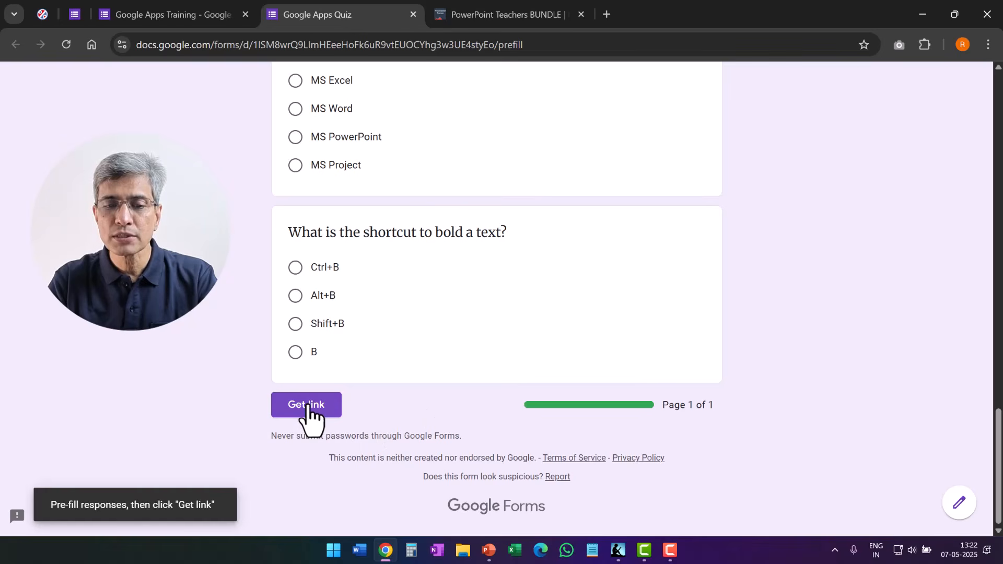
{"action": "left_click", "coordinate": [307, 406]}
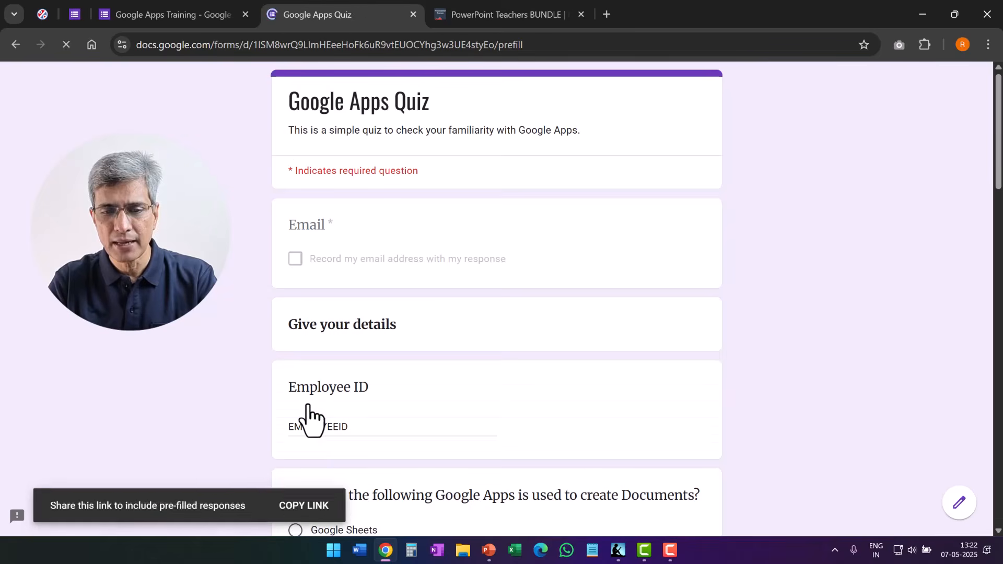
{"action": "left_click", "coordinate": [307, 504]}
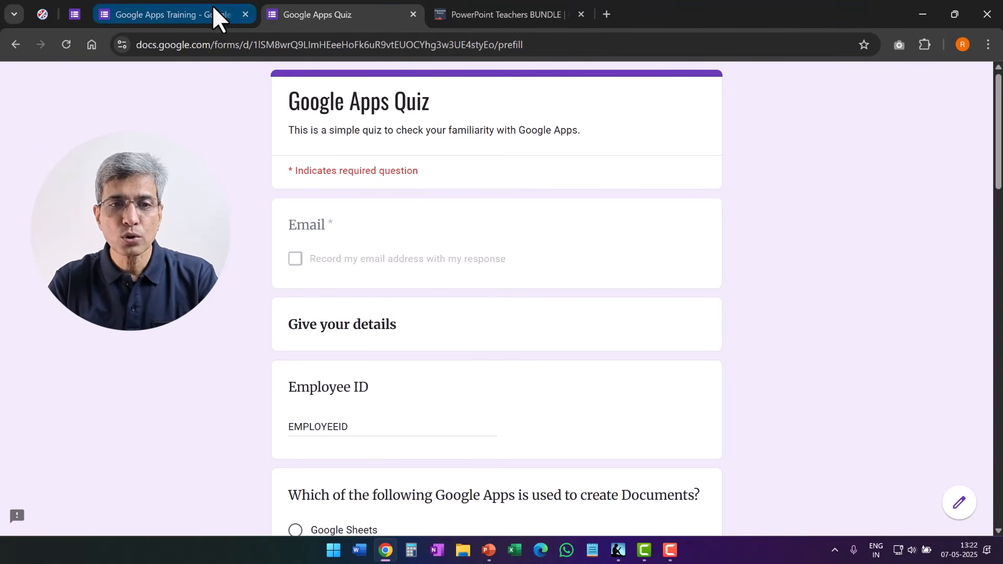
Switch from the Google Apps Training form to Google Sheets and create a blank spreadsheet
{"action": "left_click", "coordinate": [211, 20]}
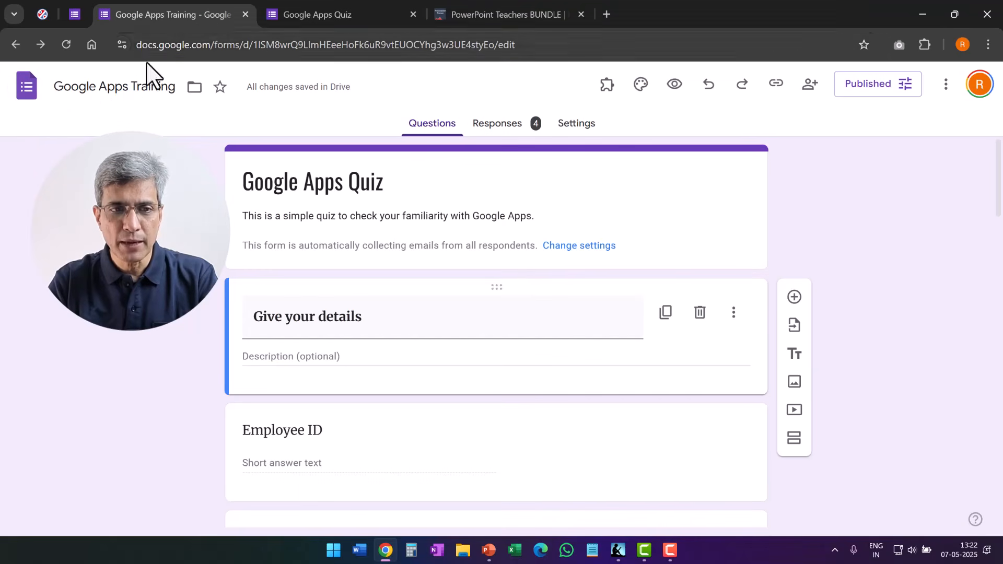
{"action": "left_click", "coordinate": [23, 84]}
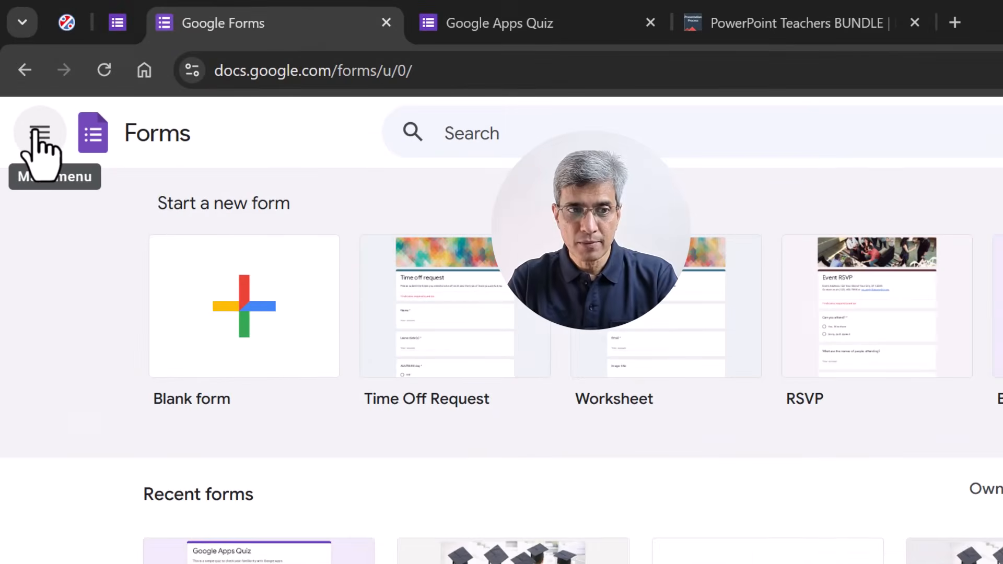
{"action": "left_click", "coordinate": [36, 135]}
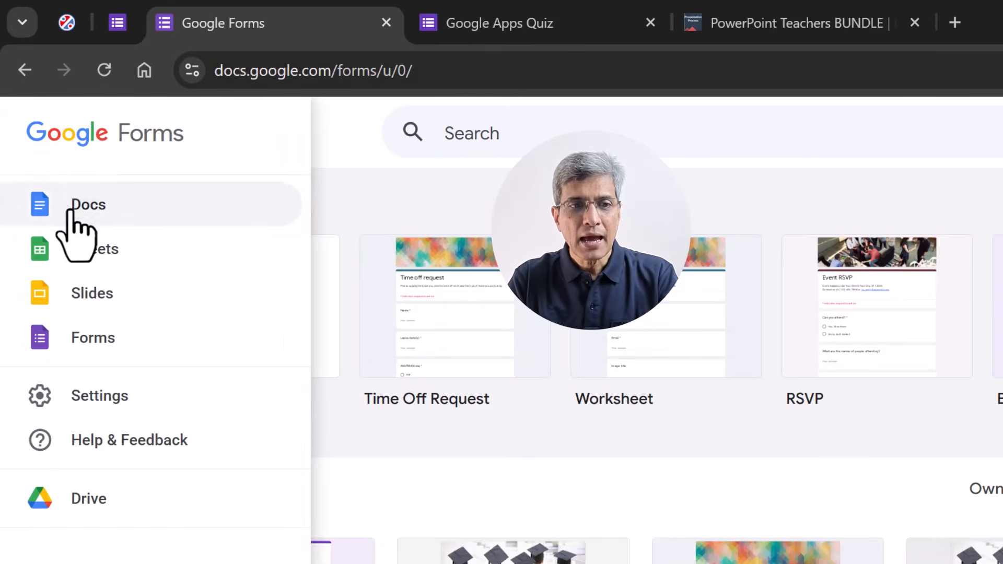
{"action": "left_click", "coordinate": [103, 261]}
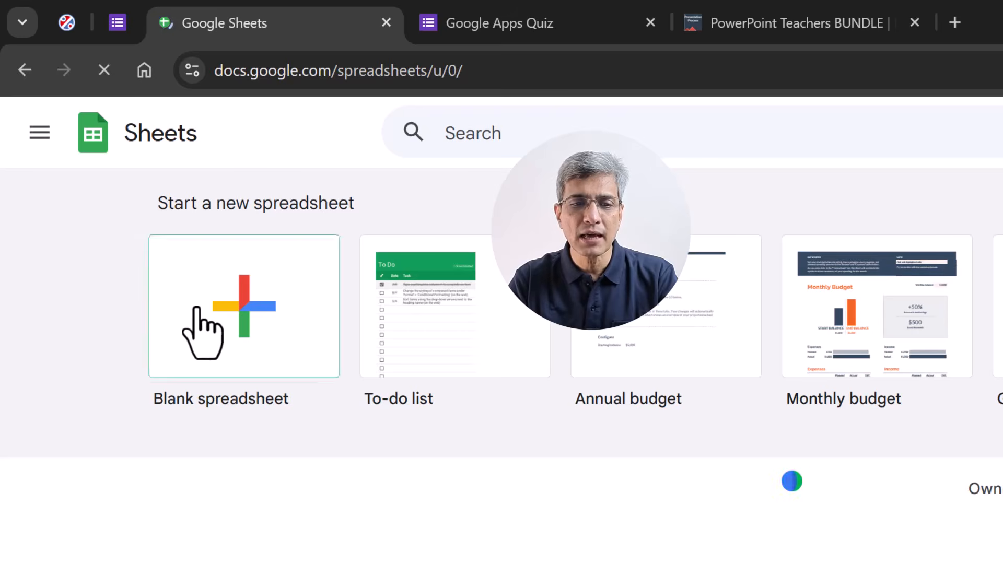
{"action": "left_click", "coordinate": [201, 330]}
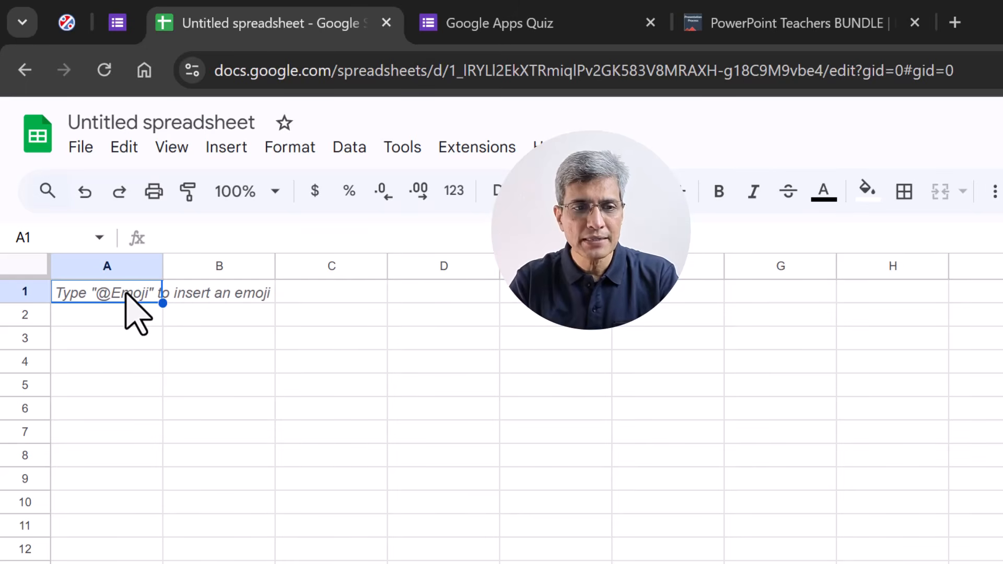
Paste the copied pre-filled form link into cell A1 of Sheet1
{"action": "right_click", "coordinate": [126, 293]}
{"action": "left_click", "coordinate": [136, 283]}
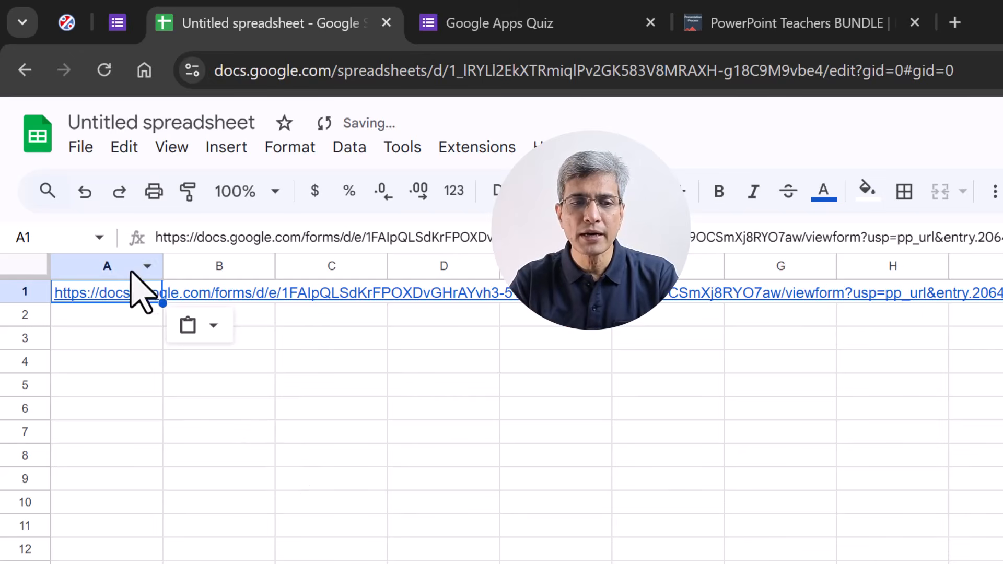
{"action": "mouse_move", "coordinate": [107, 302]}
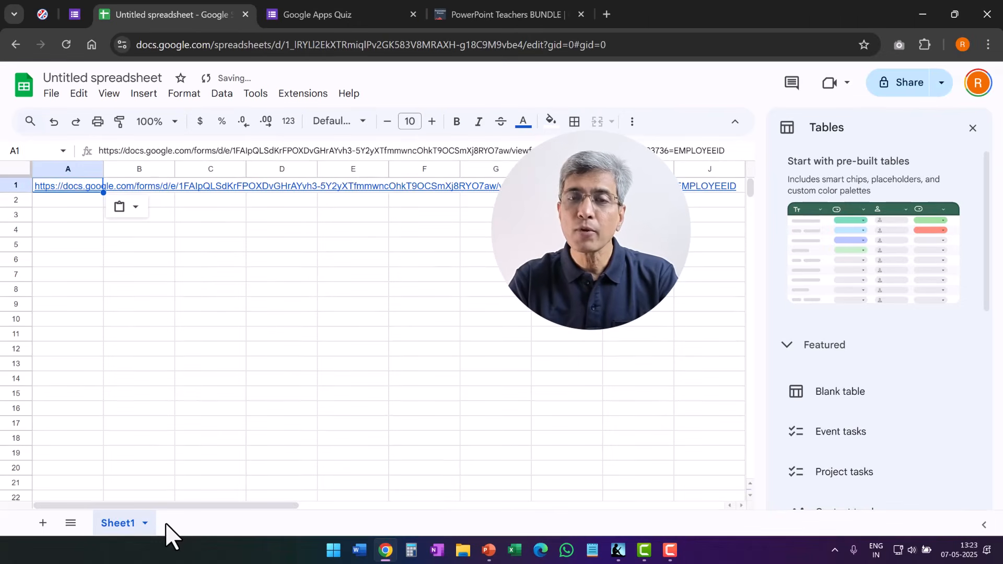
Add a second sheet and fill column A with the header "Name" and three employees' first names in A2:A4
{"action": "left_click", "coordinate": [43, 522]}
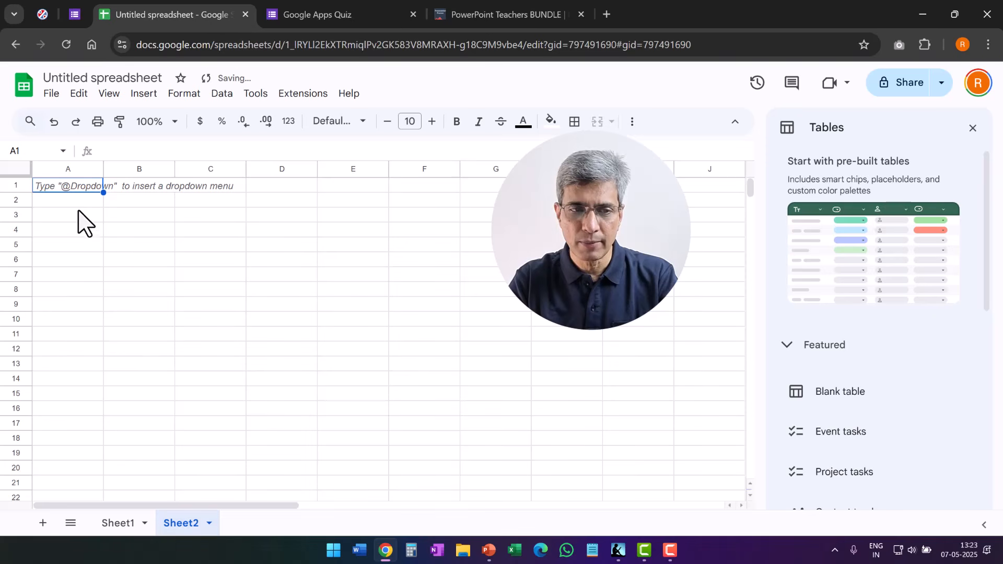
{"action": "left_click", "coordinate": [85, 193]}
{"action": "type", "text": "Name"}
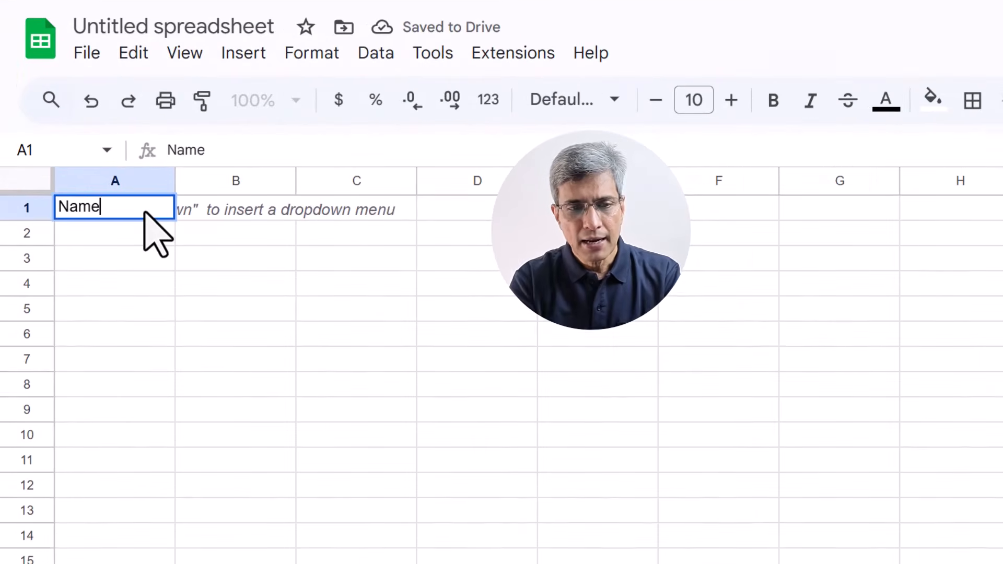
{"action": "left_click", "coordinate": [153, 237]}
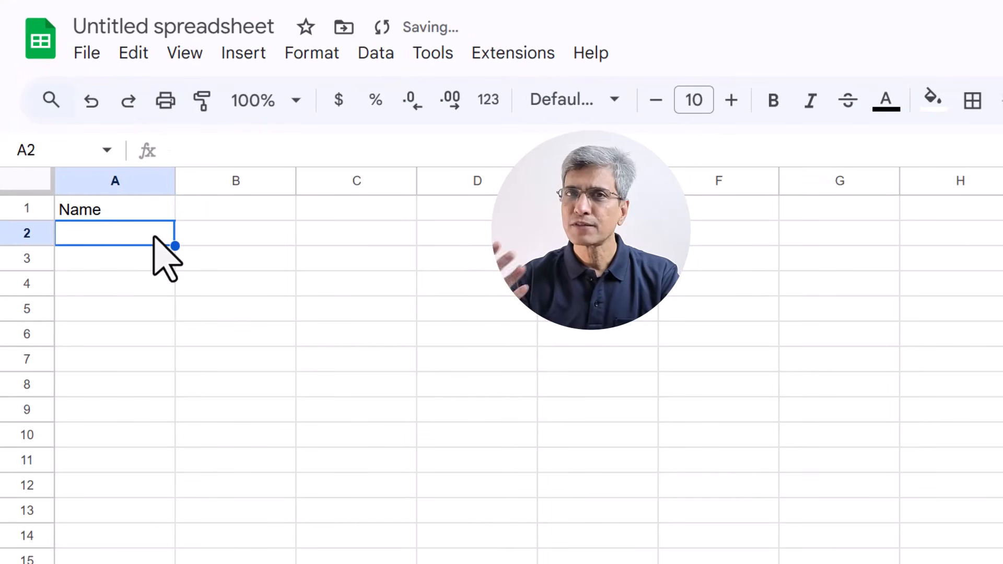
{"action": "type", "text": "Abe"}
{"action": "key", "text": "Return"}
{"action": "type", "text": "Bob"}
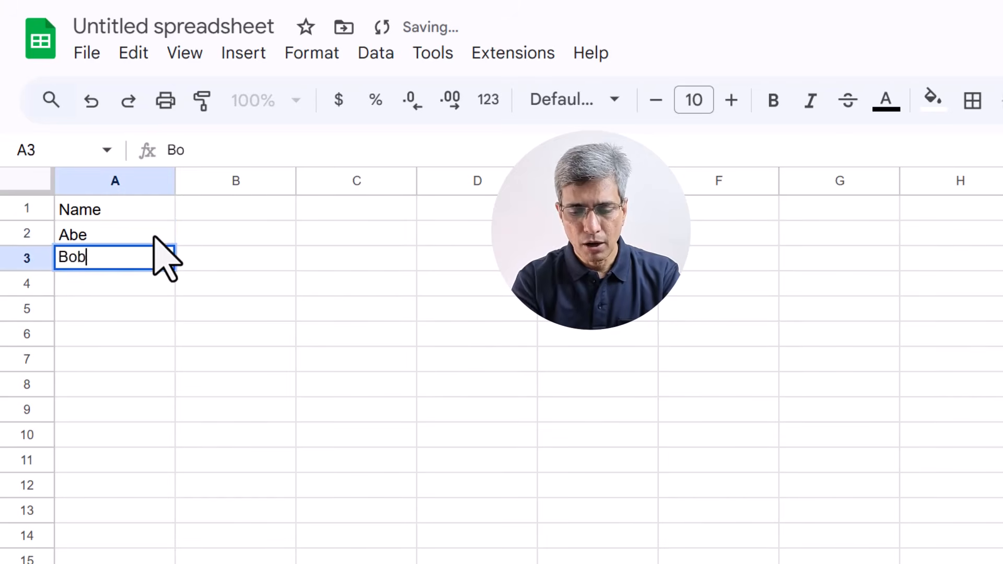
{"action": "key", "text": "Return"}
{"action": "type", "text": "Cia"}
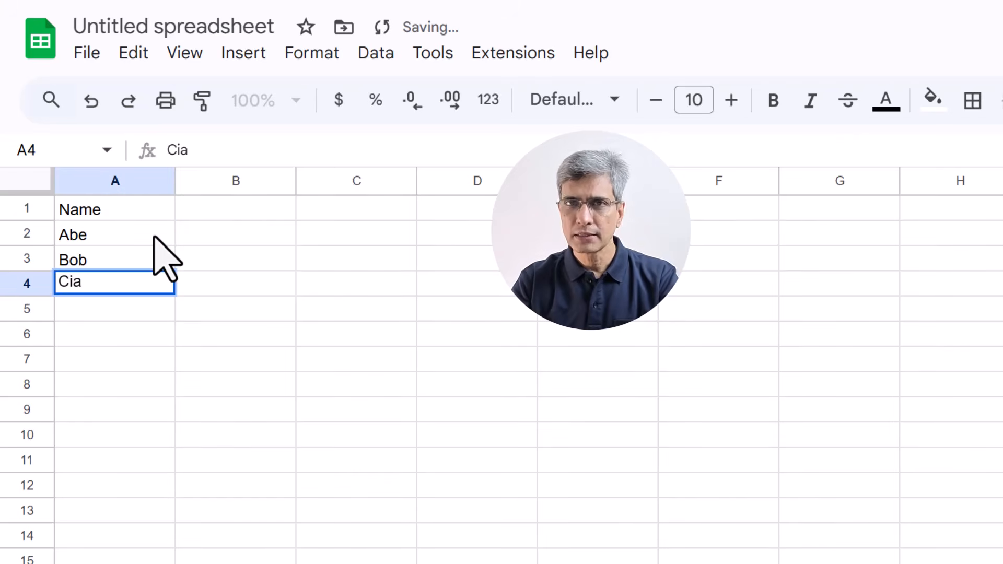
Fill column B with the header "Employee ID" and each of the three employees' IDs in B2:B4
{"action": "left_click", "coordinate": [248, 212]}
{"action": "type", "text": "E"}
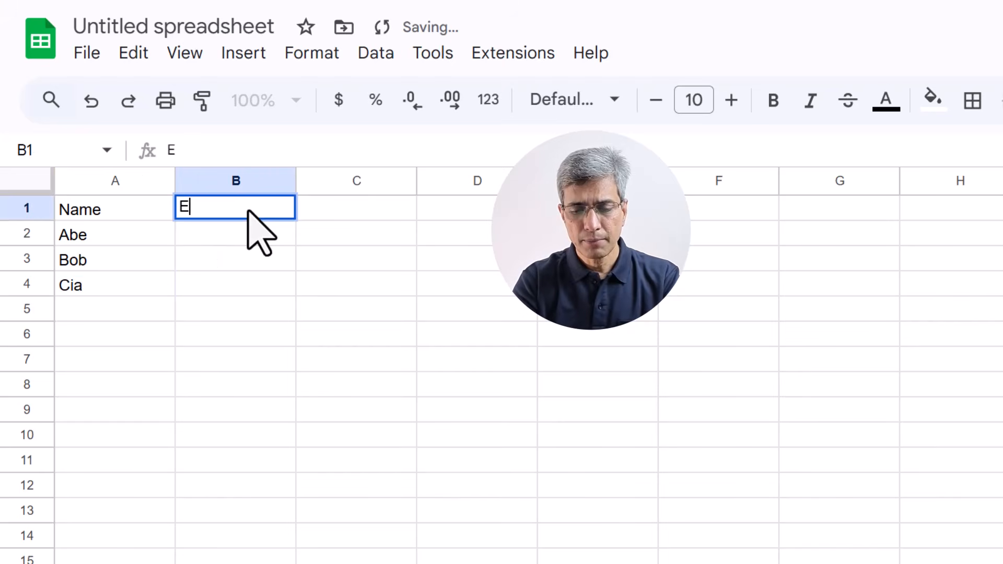
{"action": "type", "text": "mployee ID"}
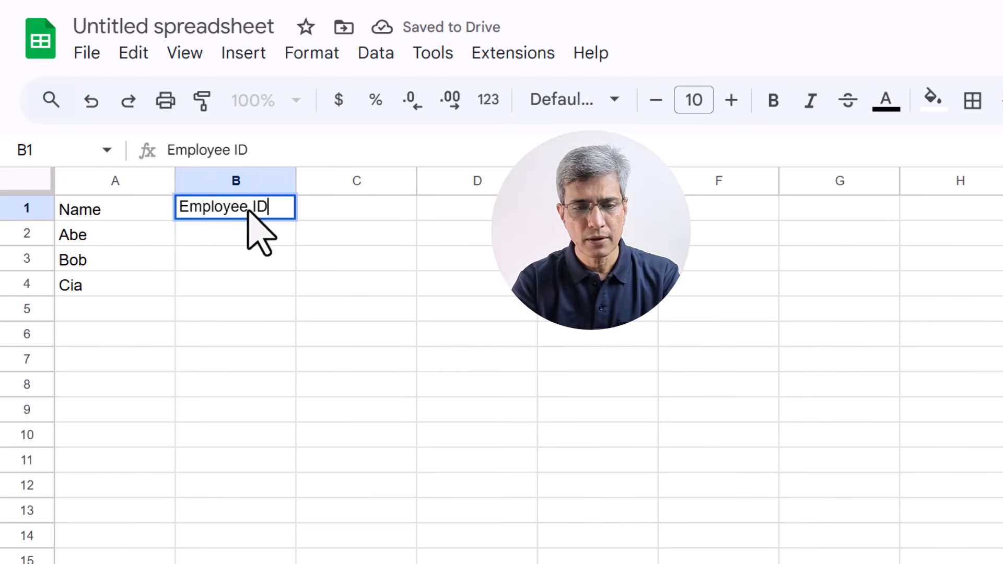
{"action": "key", "text": "Return"}
{"action": "type", "text": "EMP01"}
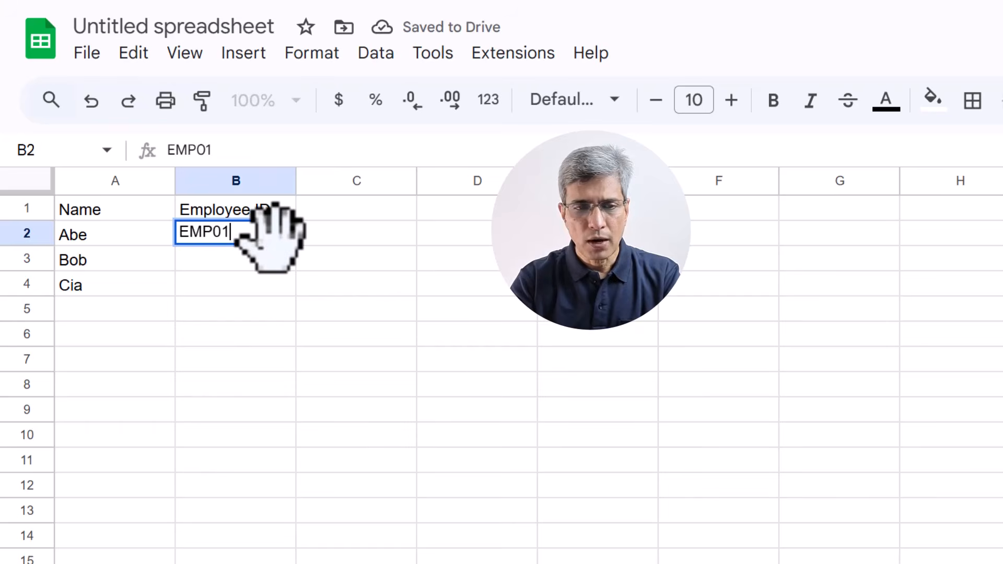
{"action": "key", "text": "Return"}
{"action": "type", "text": "EM"}
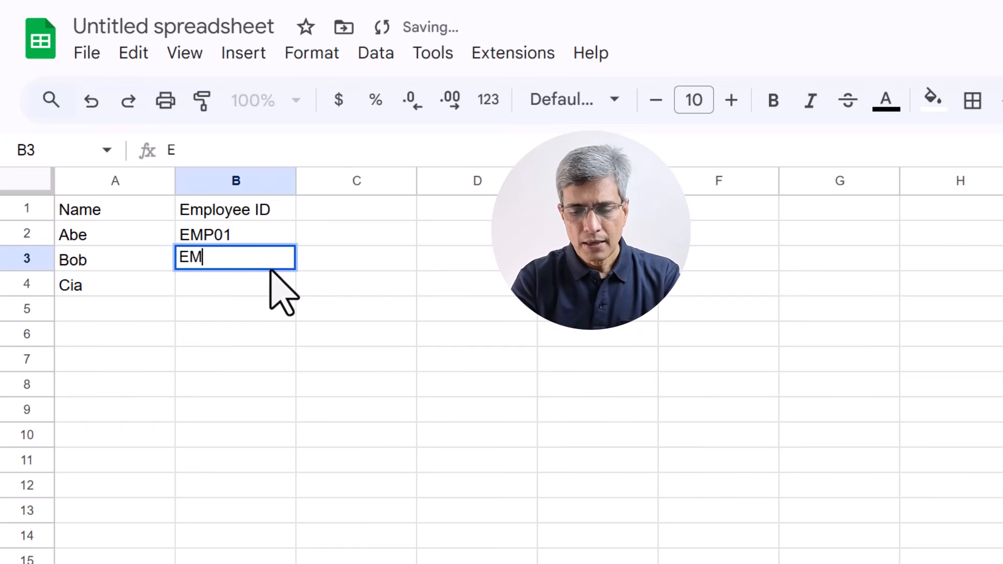
{"action": "type", "text": "P02"}
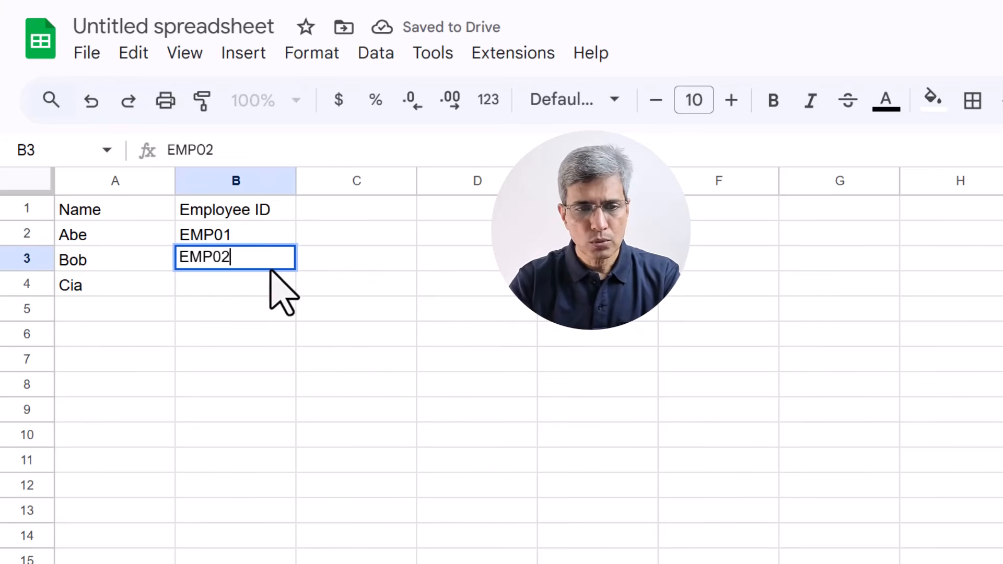
{"action": "key", "text": "Return"}
{"action": "type", "text": "EMP03"}
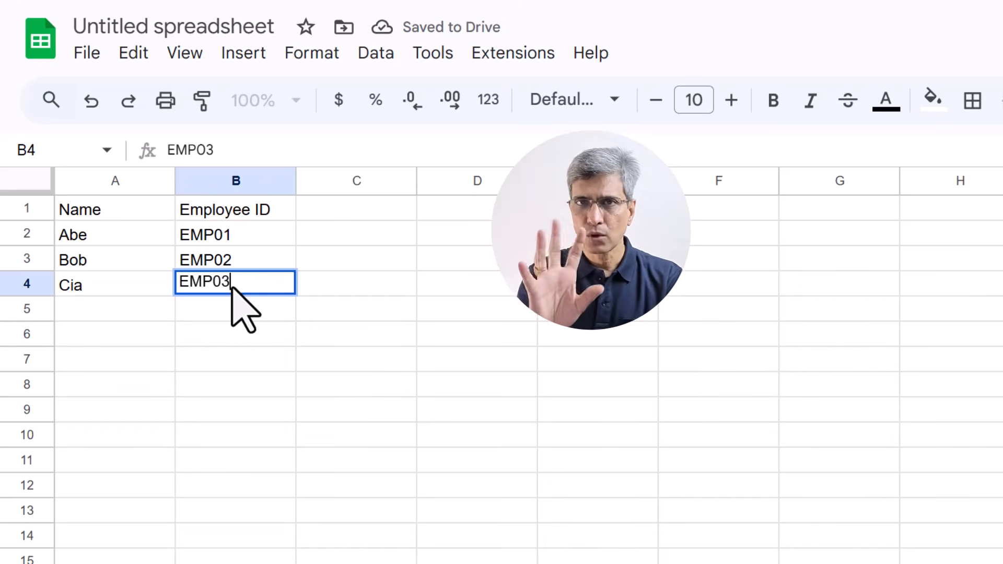
{"action": "left_click", "coordinate": [399, 366]}
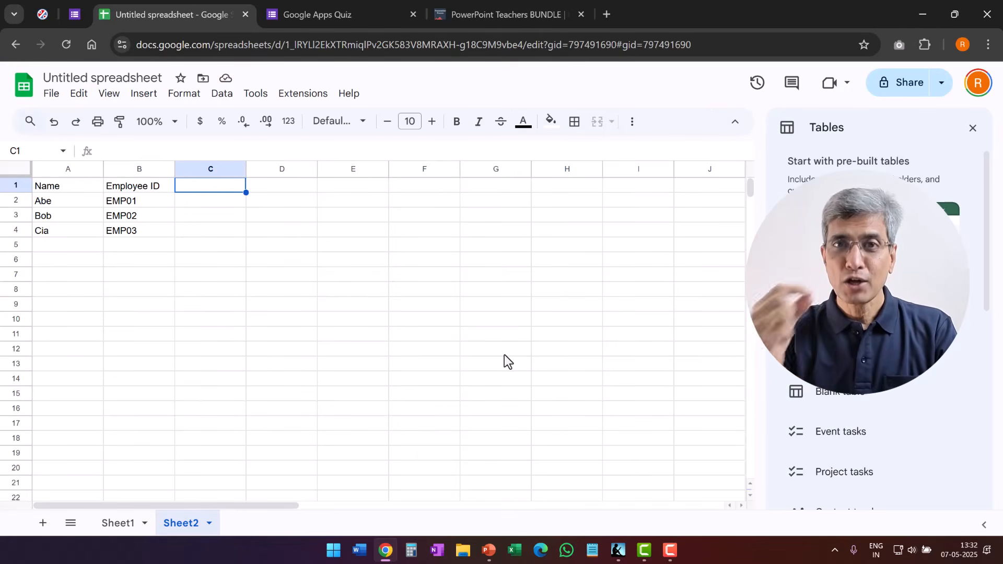
Add the header "Prefilled Form" in C1 and insert the pre-filled form link in C2 with the display text "Test"
{"action": "type", "text": "Prefilled Form"}
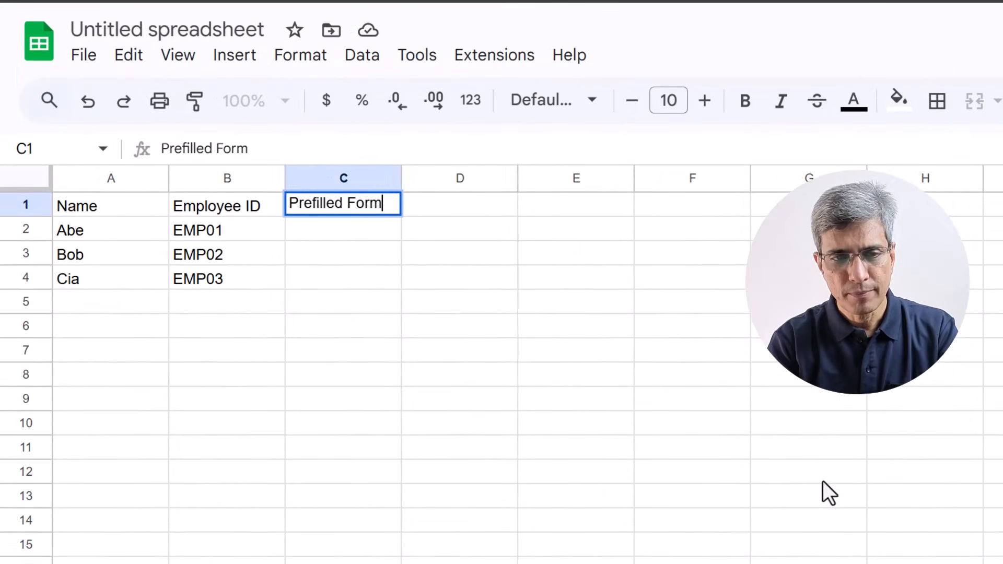
{"action": "left_click", "coordinate": [358, 232]}
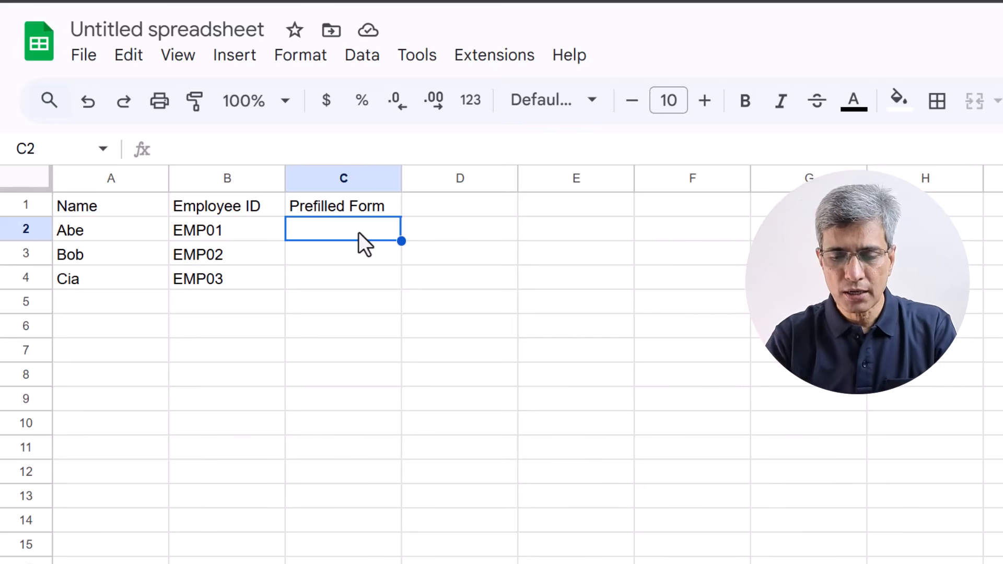
{"action": "key", "text": "ctrl+k"}
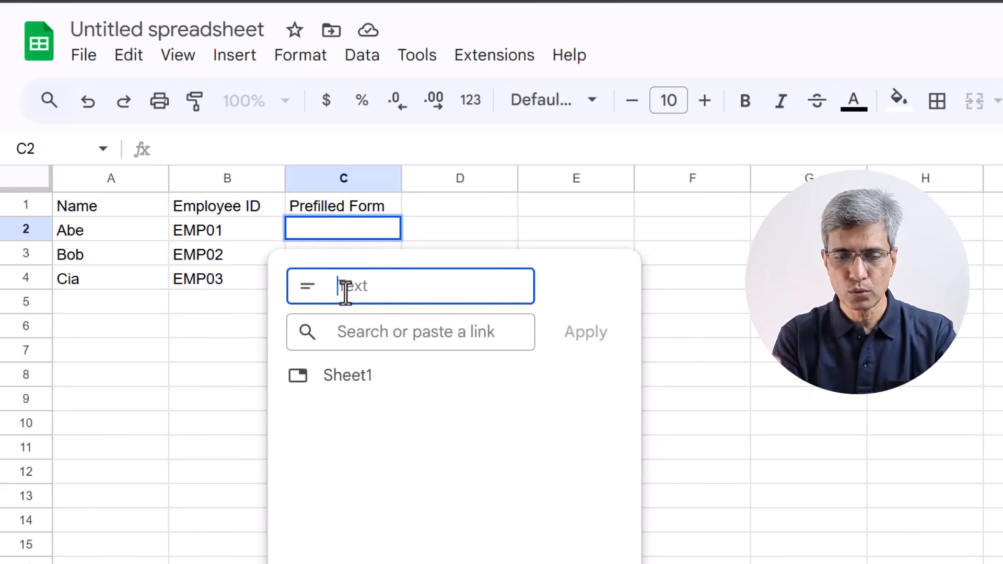
{"action": "type", "text": "Test"}
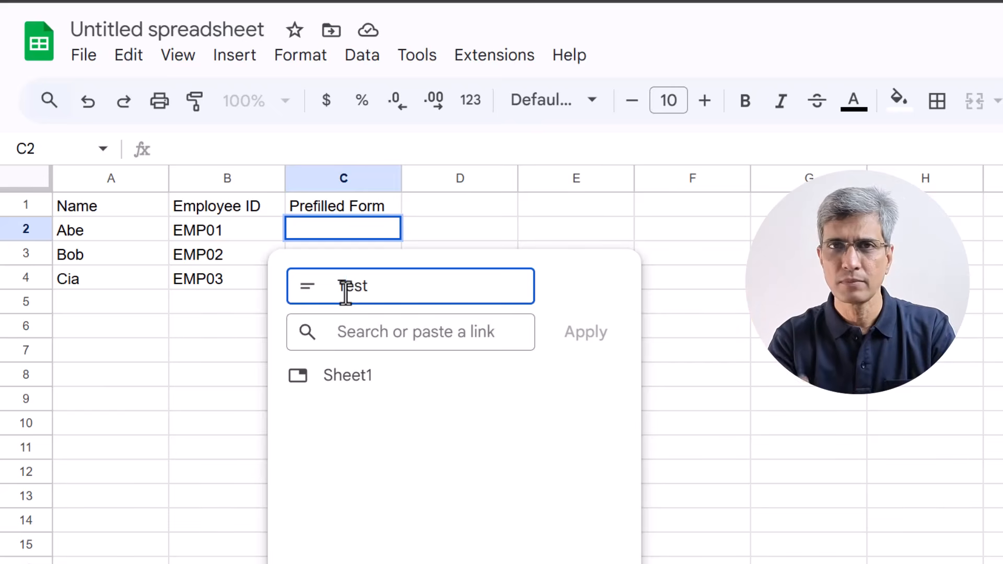
{"action": "left_click", "coordinate": [349, 334]}
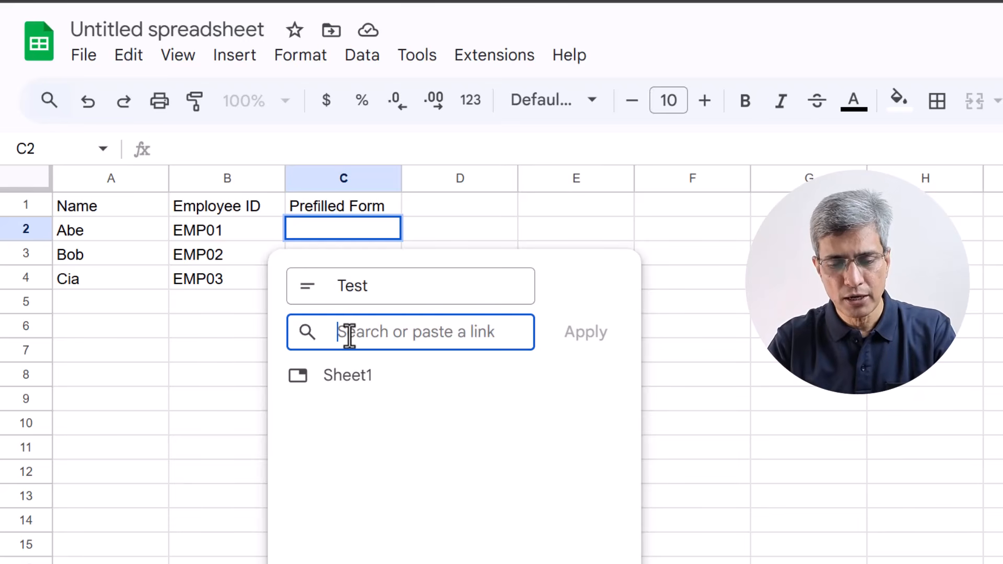
{"action": "key", "text": "ctrl+v"}
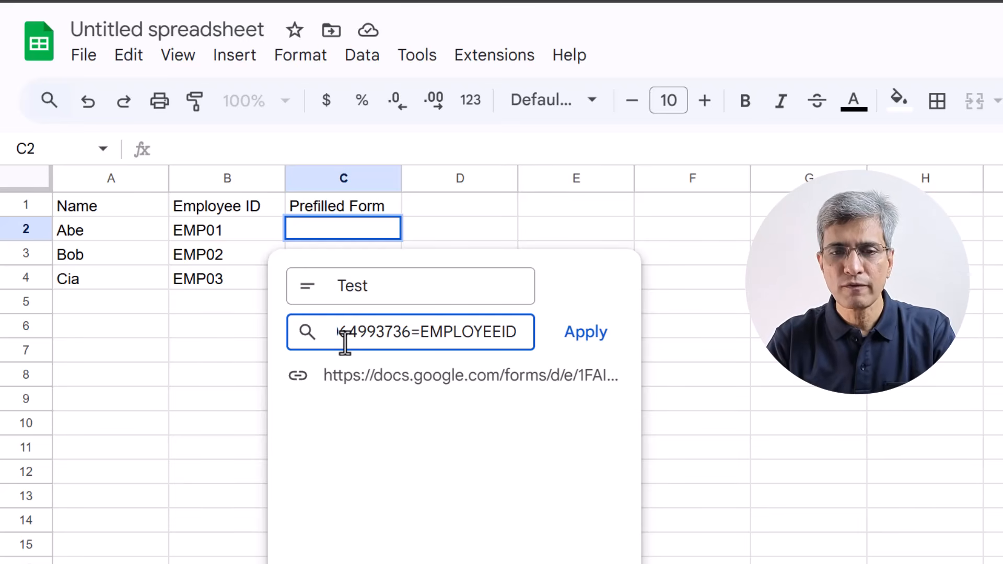
{"action": "left_click", "coordinate": [592, 337]}
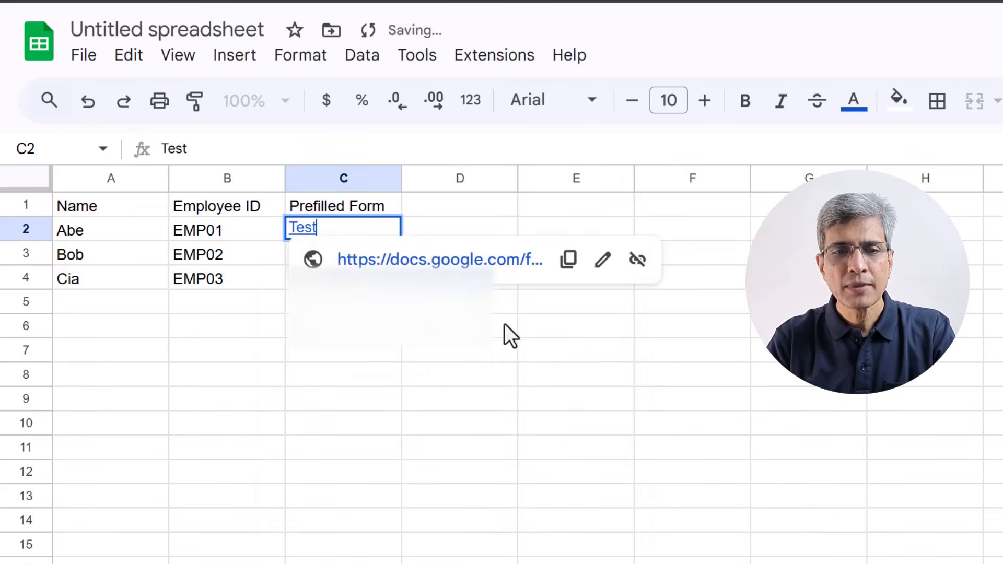
{"action": "left_click", "coordinate": [433, 349]}
Open the "Test" link in C2 to check the pre-filled quiz, then return to the spreadsheet
{"action": "mouse_move", "coordinate": [318, 236]}
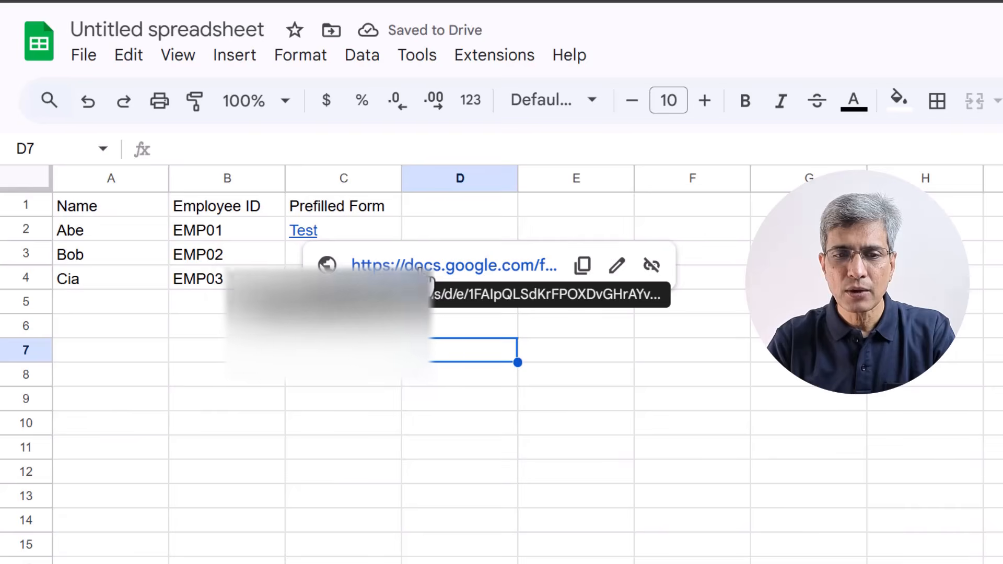
{"action": "left_click", "coordinate": [420, 267]}
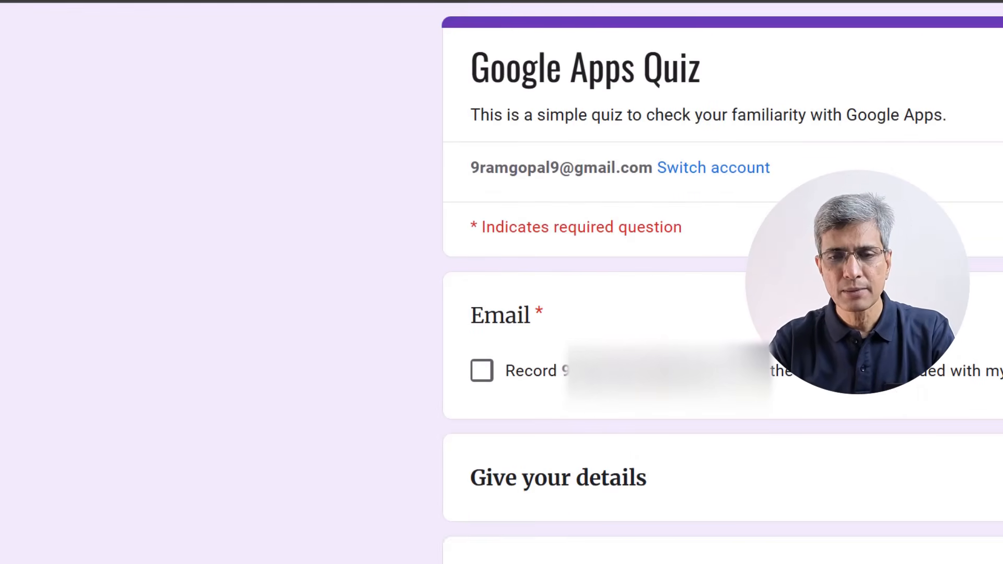
{"action": "scroll", "coordinate": [929, 532], "scroll_direction": "down", "scroll_amount": 2}
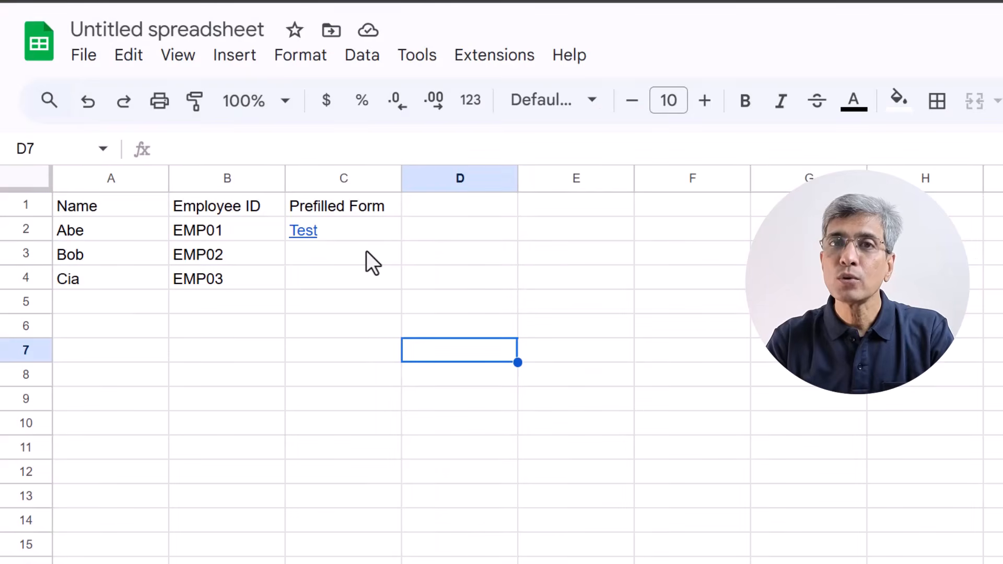
Add the header "New Form" in cell D1
{"action": "left_click", "coordinate": [460, 206]}
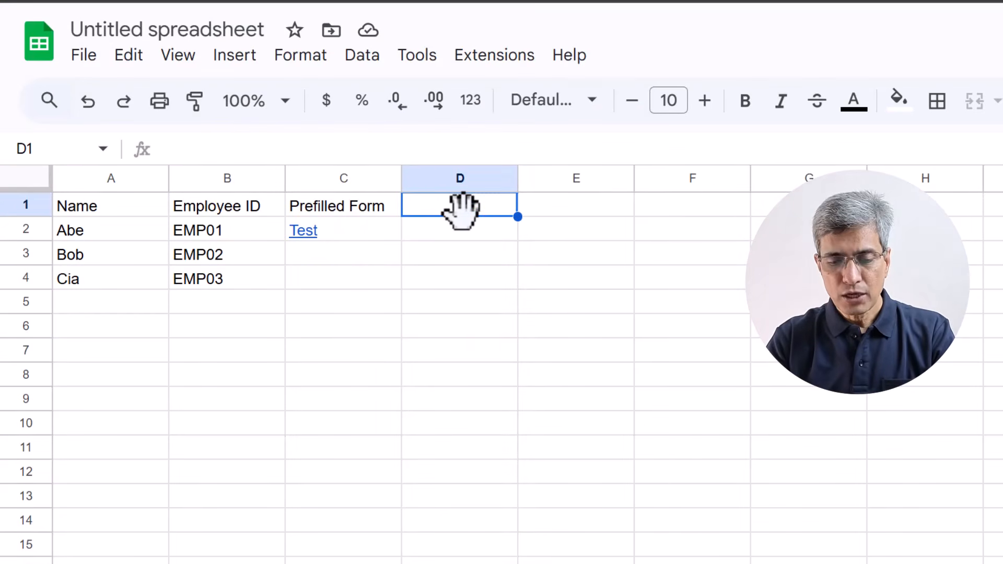
{"action": "type", "text": "New Form"}
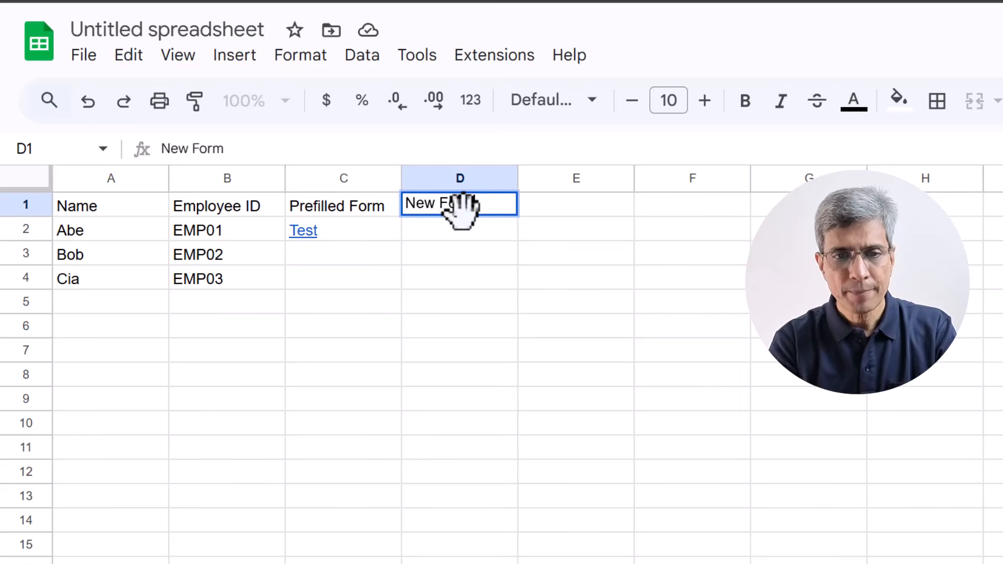
{"action": "key", "text": "Return"}
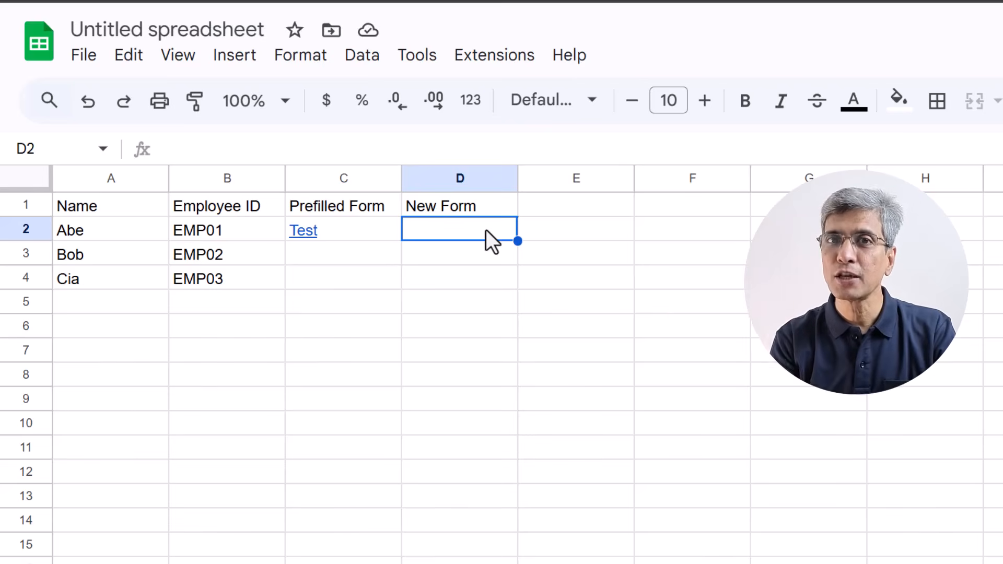
Enter =SUBSTITUTE(Sheet1!$A$1,"EMPLOYEEID",B2) in D2 and accept the suggested autofill to extend the formula to D3:D4
{"action": "type", "text": "=Subs"}
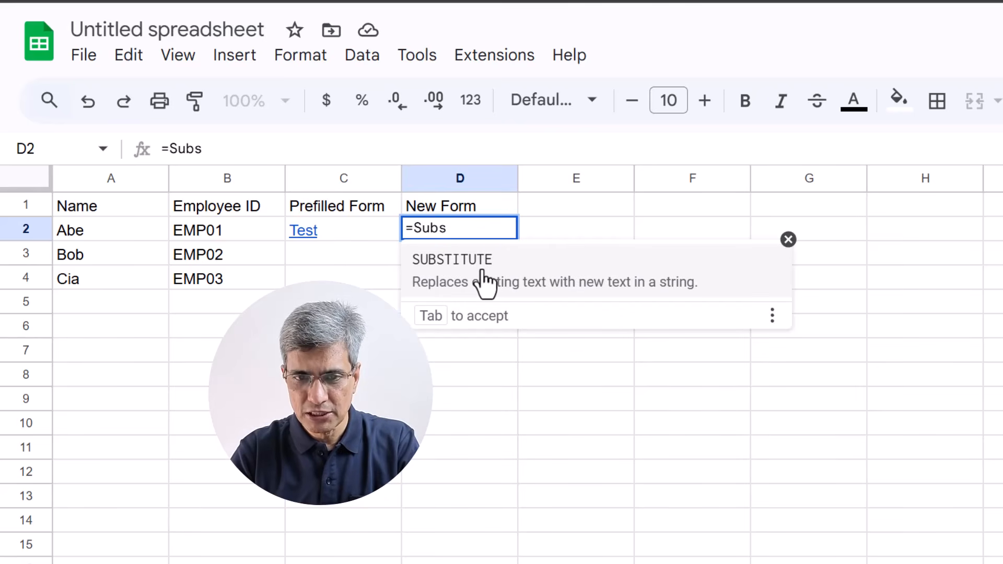
{"action": "left_click", "coordinate": [484, 282]}
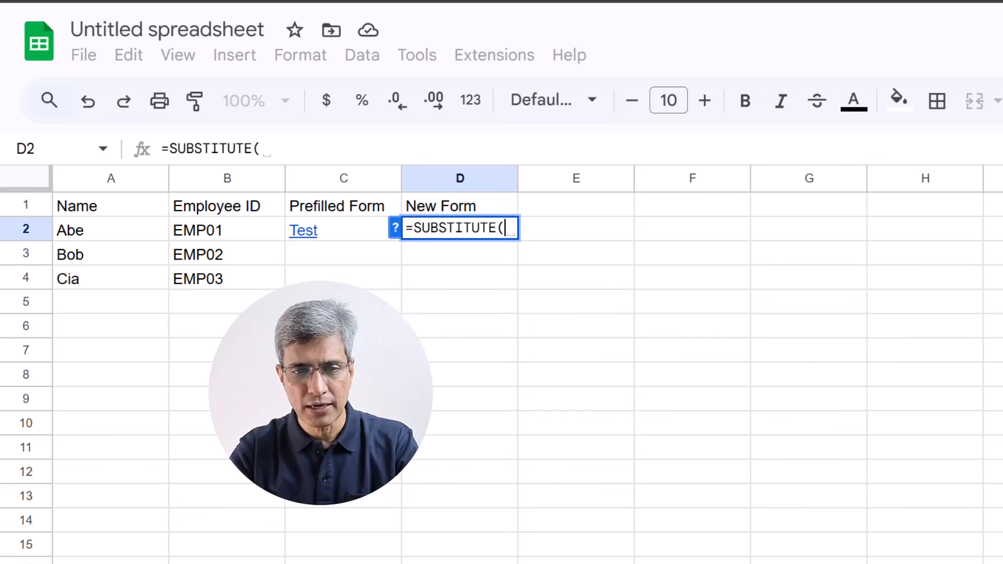
{"action": "type", "text": "Sheet"}
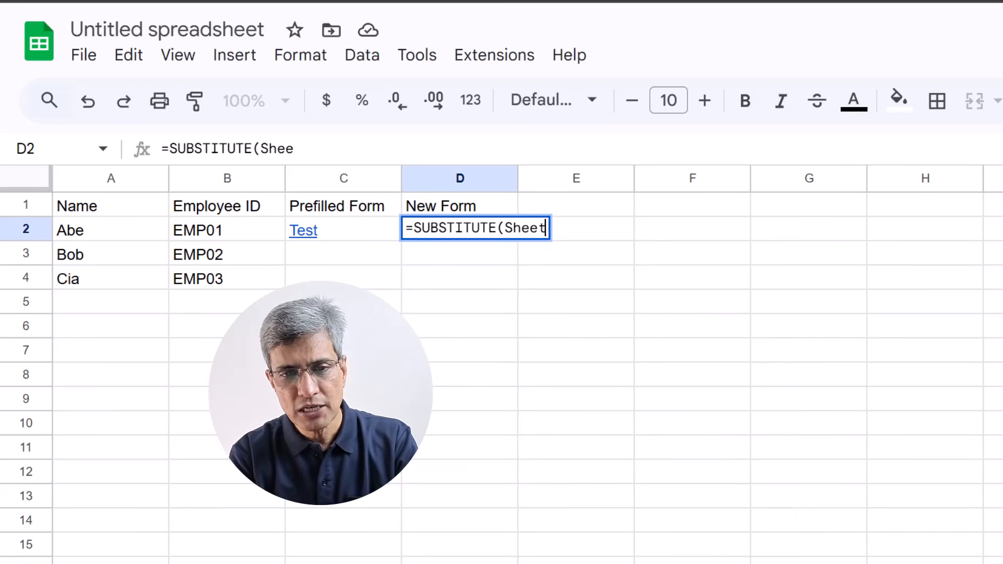
{"action": "type", "text": "1"}
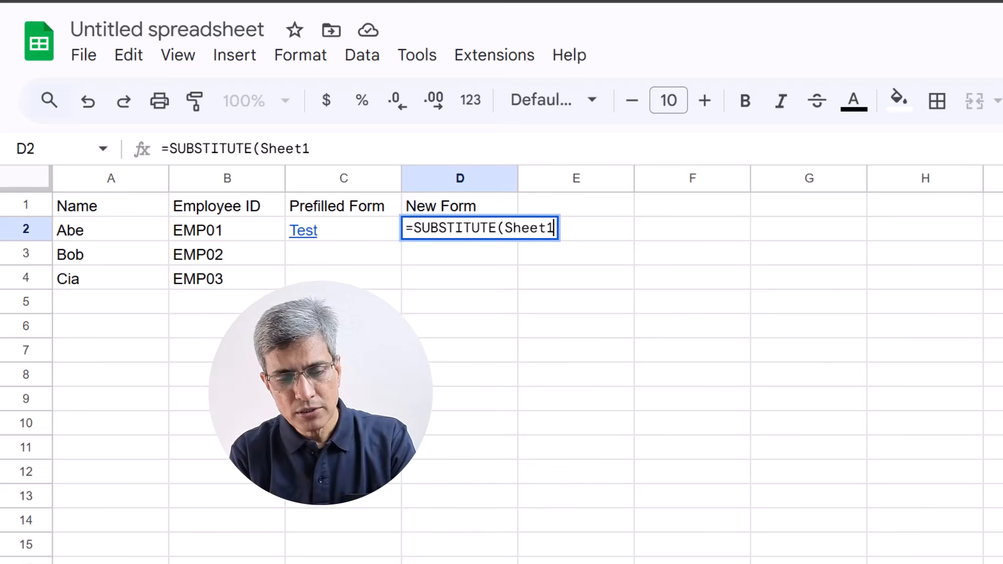
{"action": "type", "text": "!"}
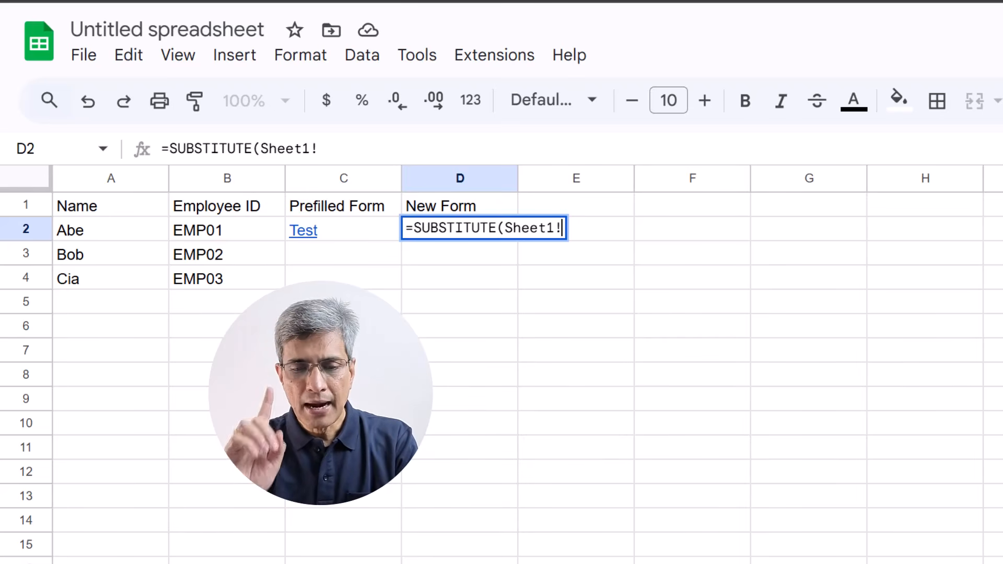
{"action": "type", "text": "$"}
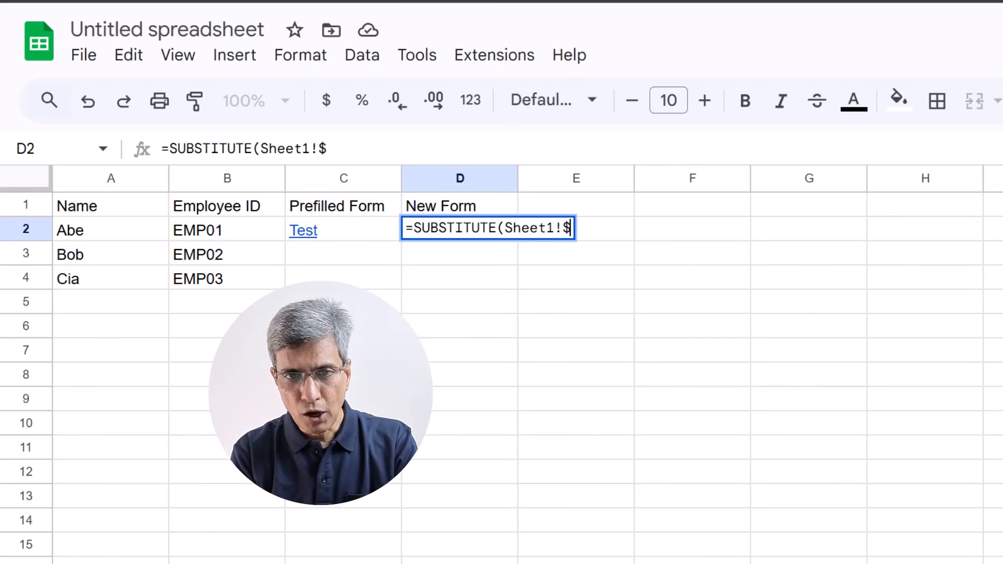
{"action": "type", "text": "A$"}
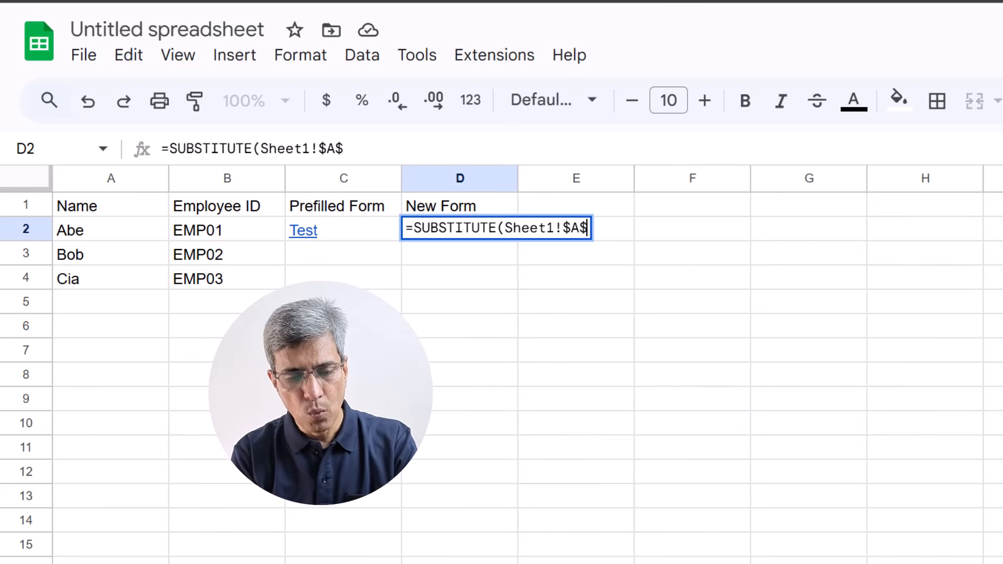
{"action": "type", "text": "1"}
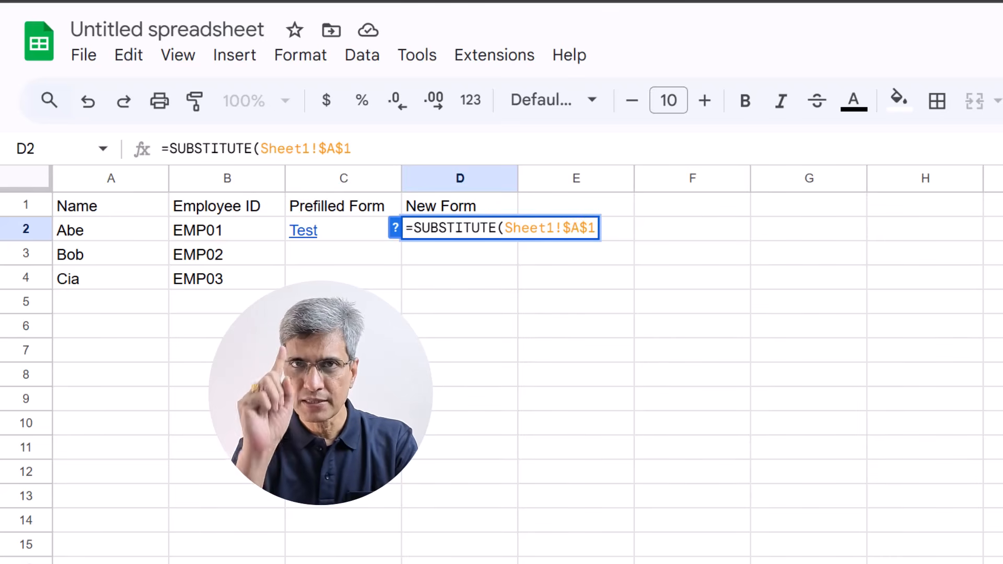
{"action": "type", "text": ","}
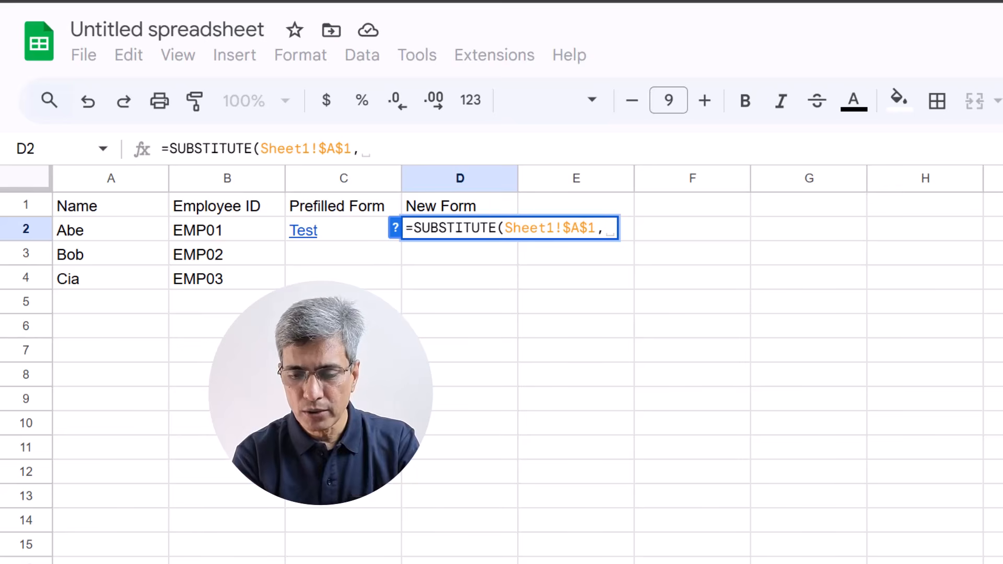
{"action": "type", "text": "\"EMPL"}
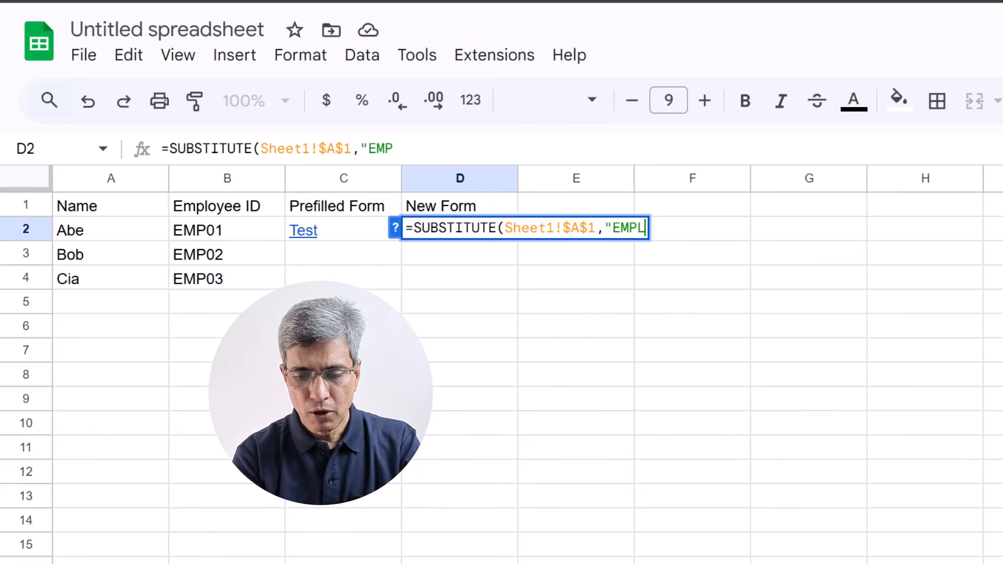
{"action": "type", "text": "OYEEID\""}
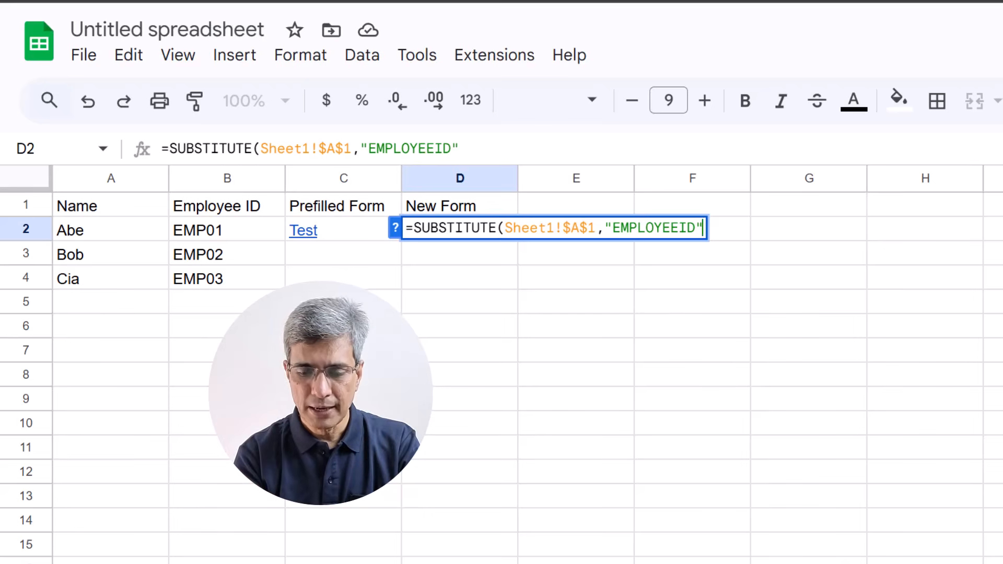
{"action": "type", "text": ","}
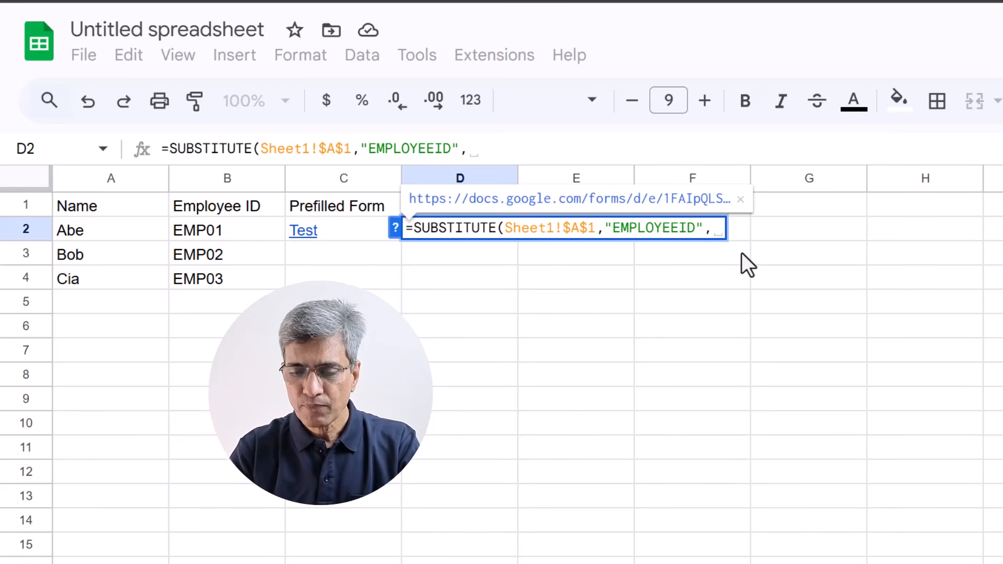
{"action": "type", "text": "B"}
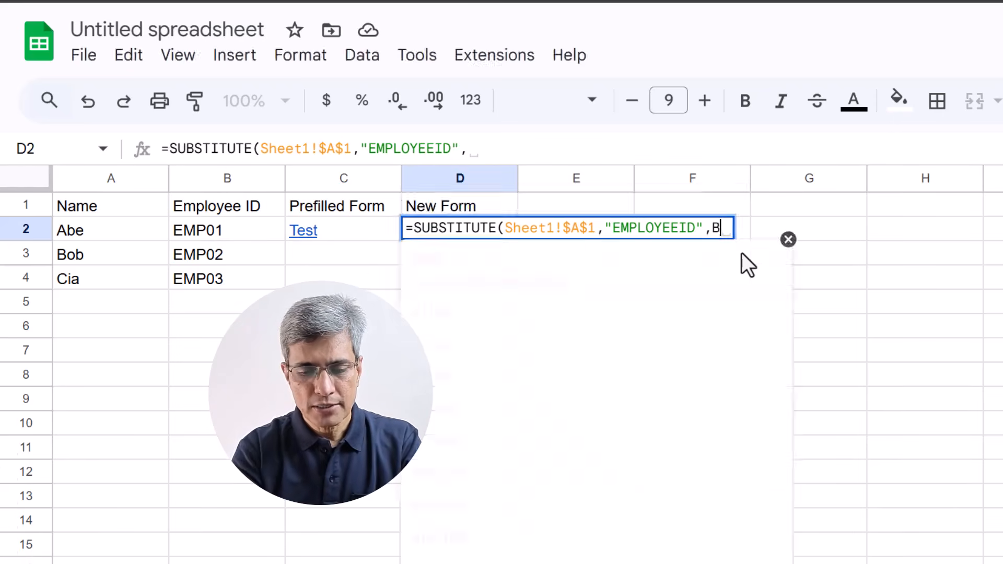
{"action": "type", "text": "2)"}
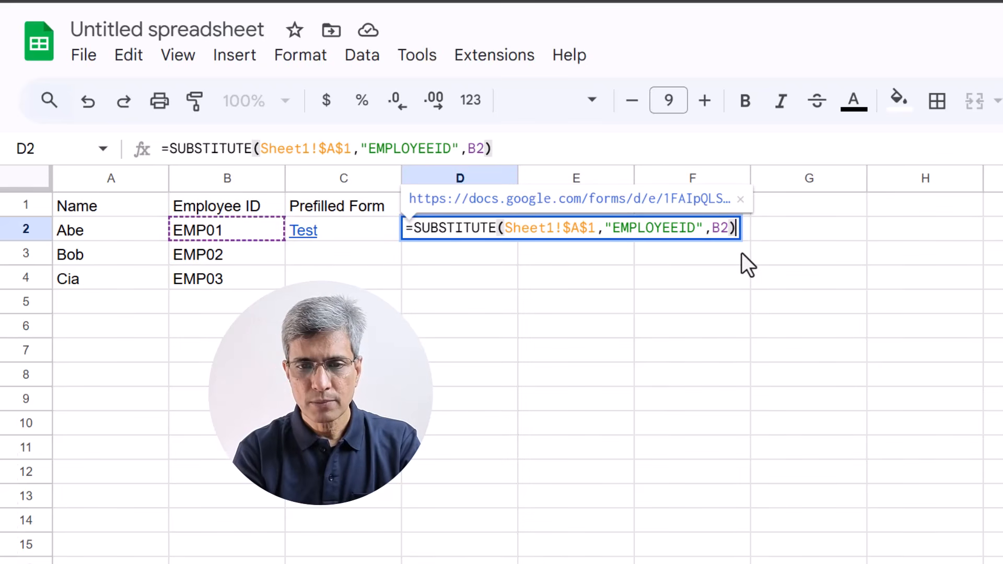
{"action": "key", "text": "Return"}
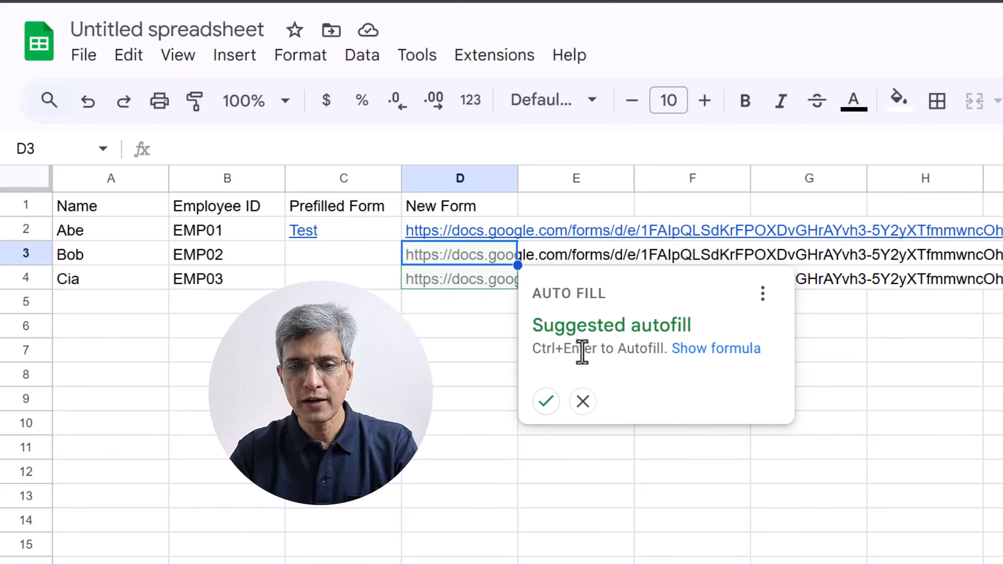
{"action": "left_click", "coordinate": [545, 406]}
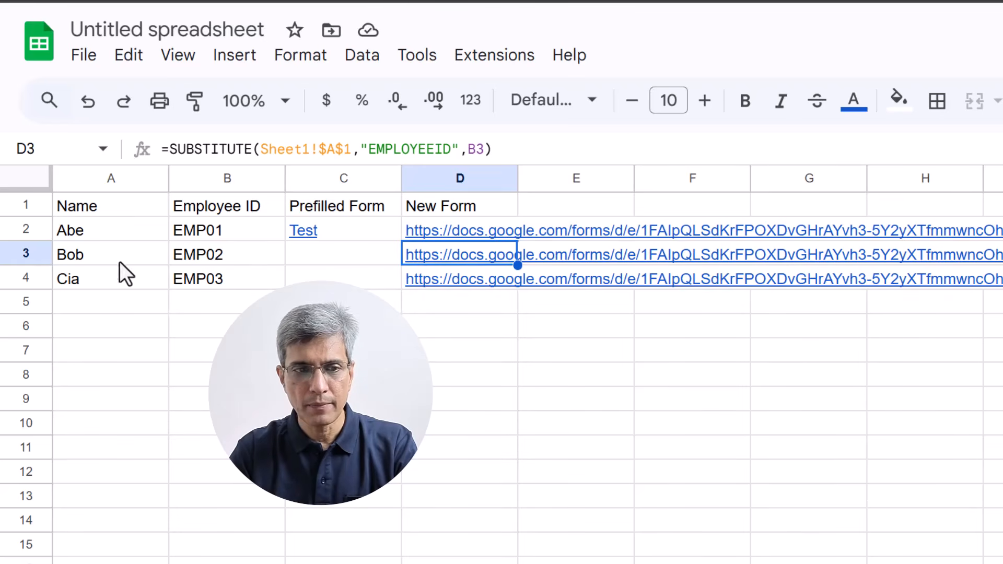
Open the generated form link in D2 to check its Employee ID, return to the spreadsheet, and open the link in D3
{"action": "mouse_move", "coordinate": [491, 229]}
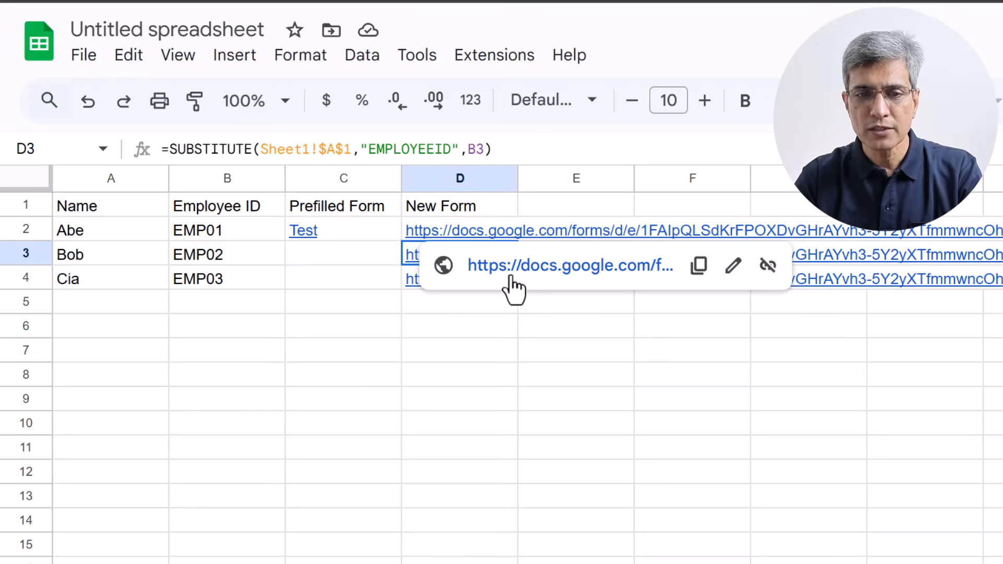
{"action": "left_click", "coordinate": [530, 269]}
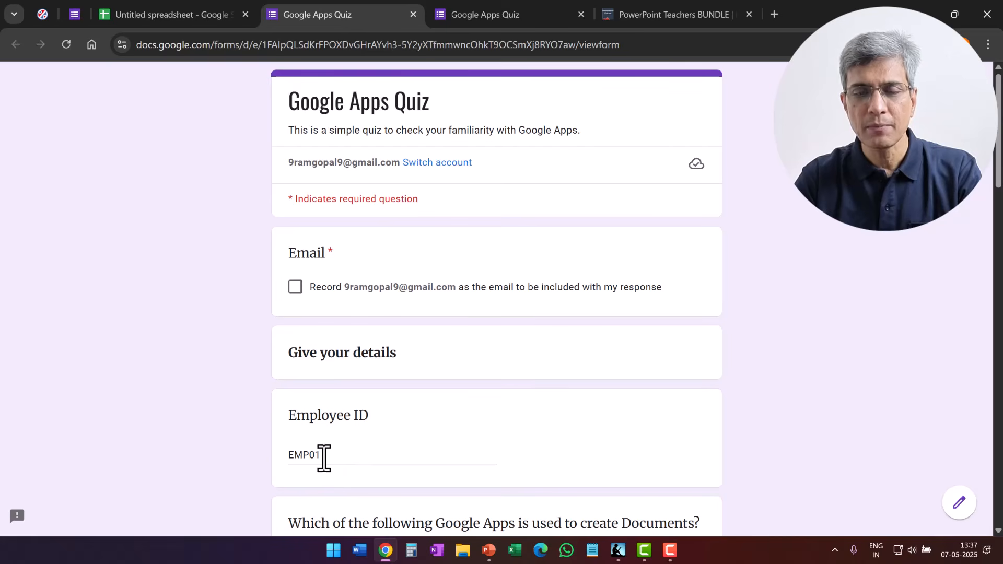
{"action": "left_click", "coordinate": [412, 13]}
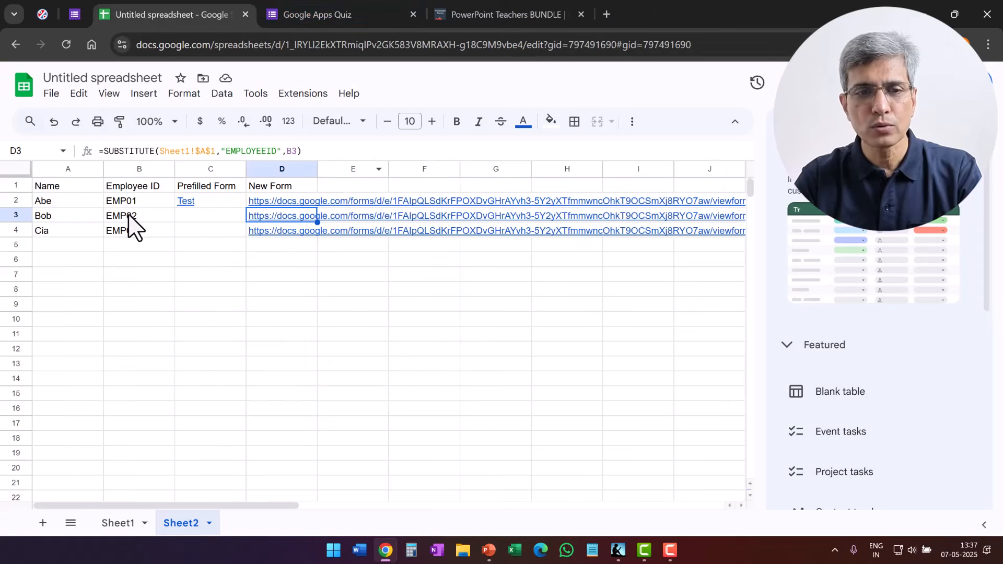
{"action": "mouse_move", "coordinate": [294, 222]}
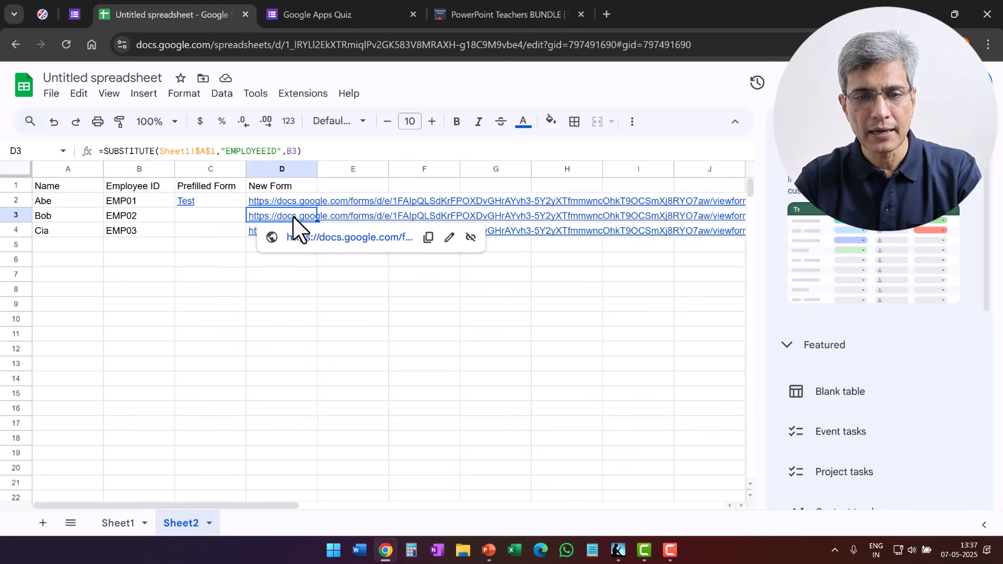
{"action": "left_click", "coordinate": [328, 239]}
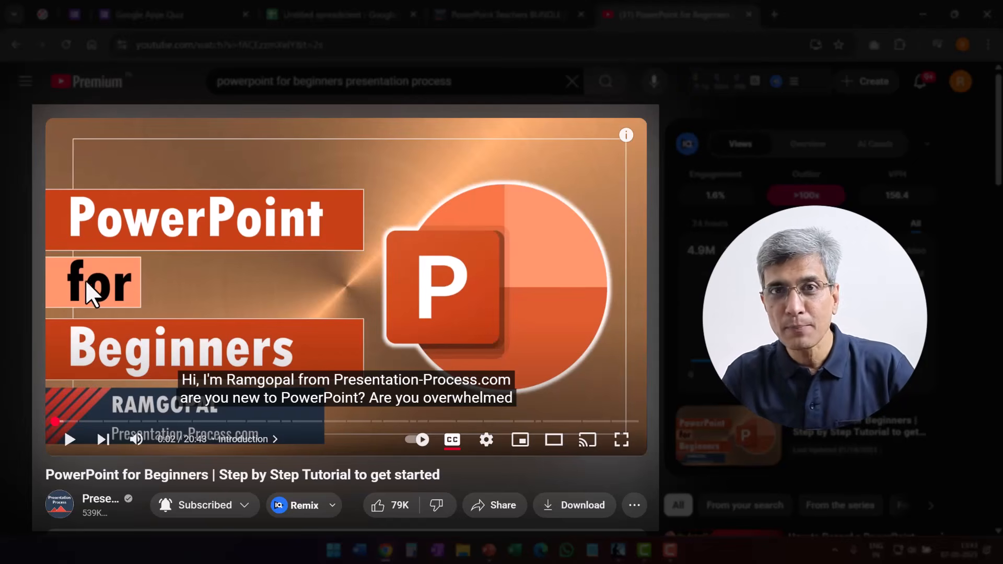
{"action": "scroll", "coordinate": [123, 255], "scroll_direction": "down", "scroll_amount": 3}
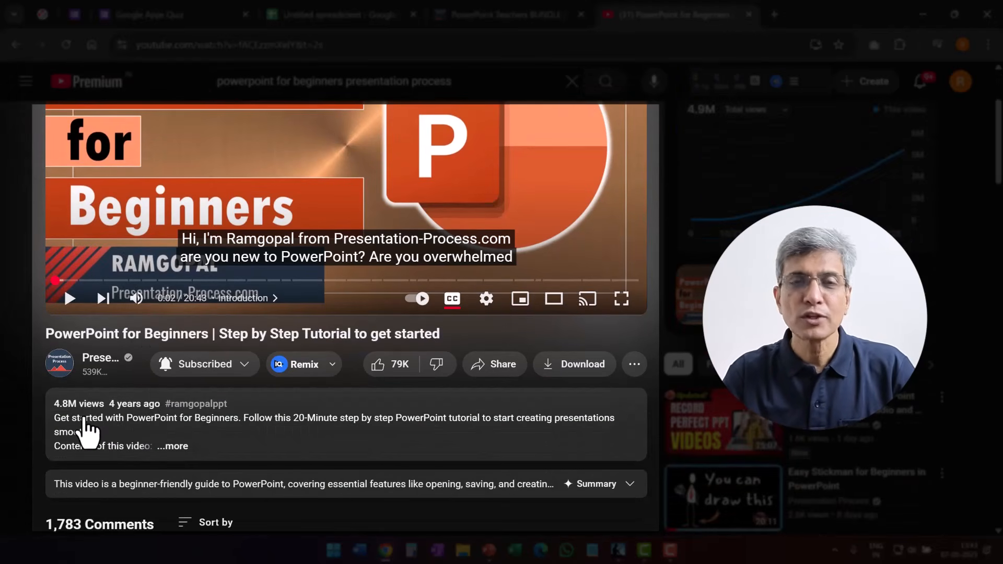
{"action": "scroll", "coordinate": [87, 424], "scroll_direction": "up", "scroll_amount": 3}
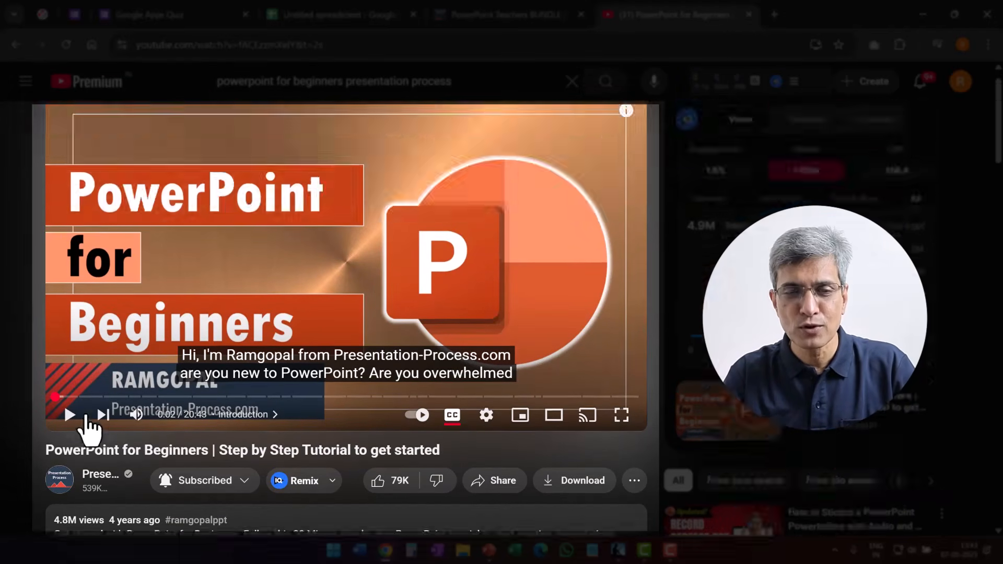